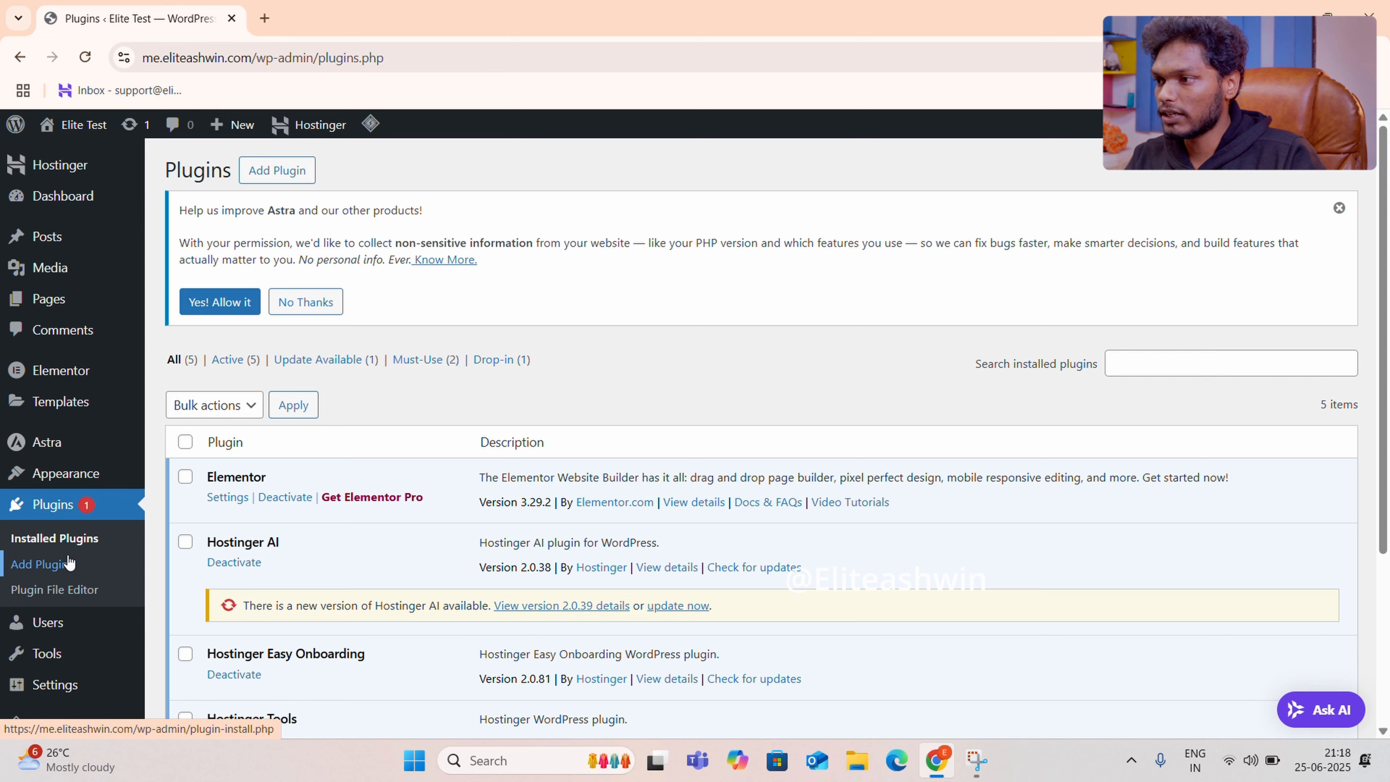
Search the directory of installable plugins for "elementor".
left_click(282, 170)
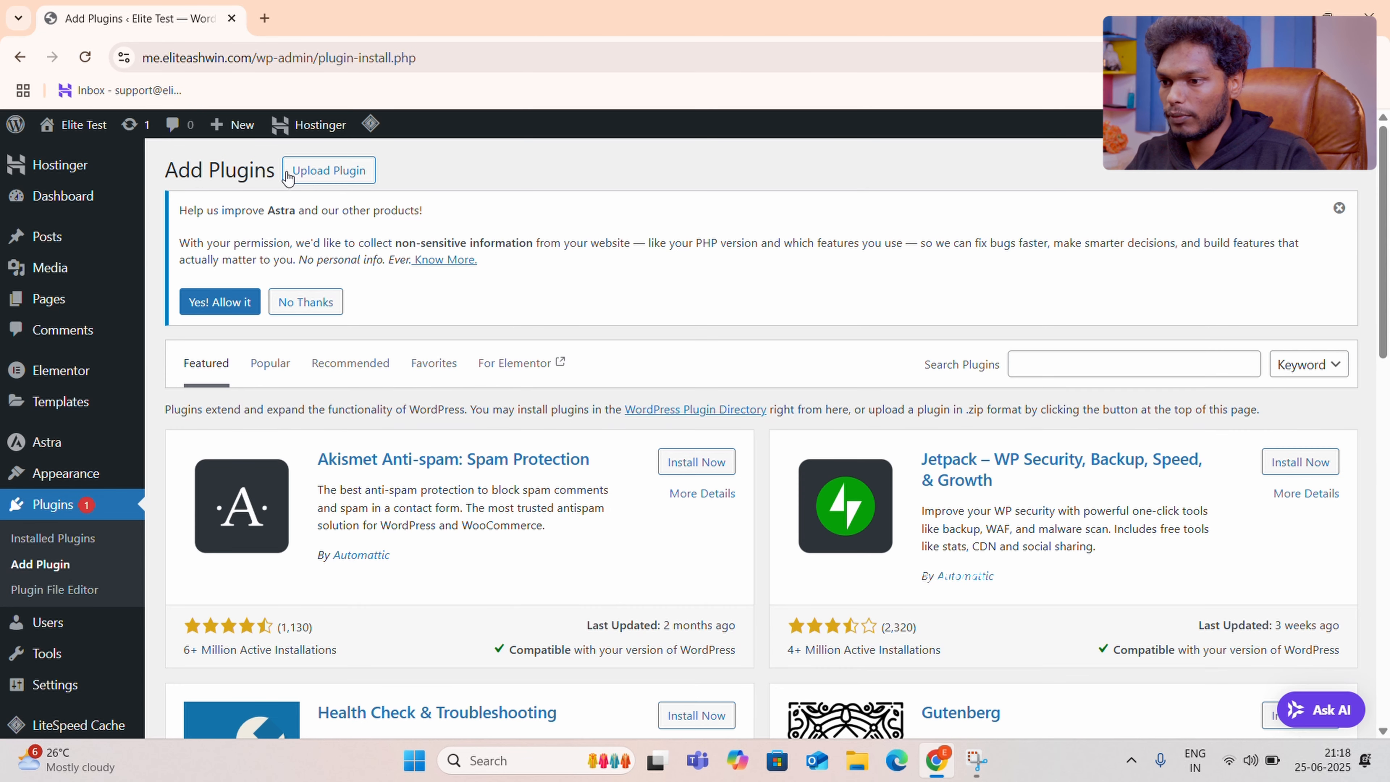
left_click(1039, 362)
type("ele")
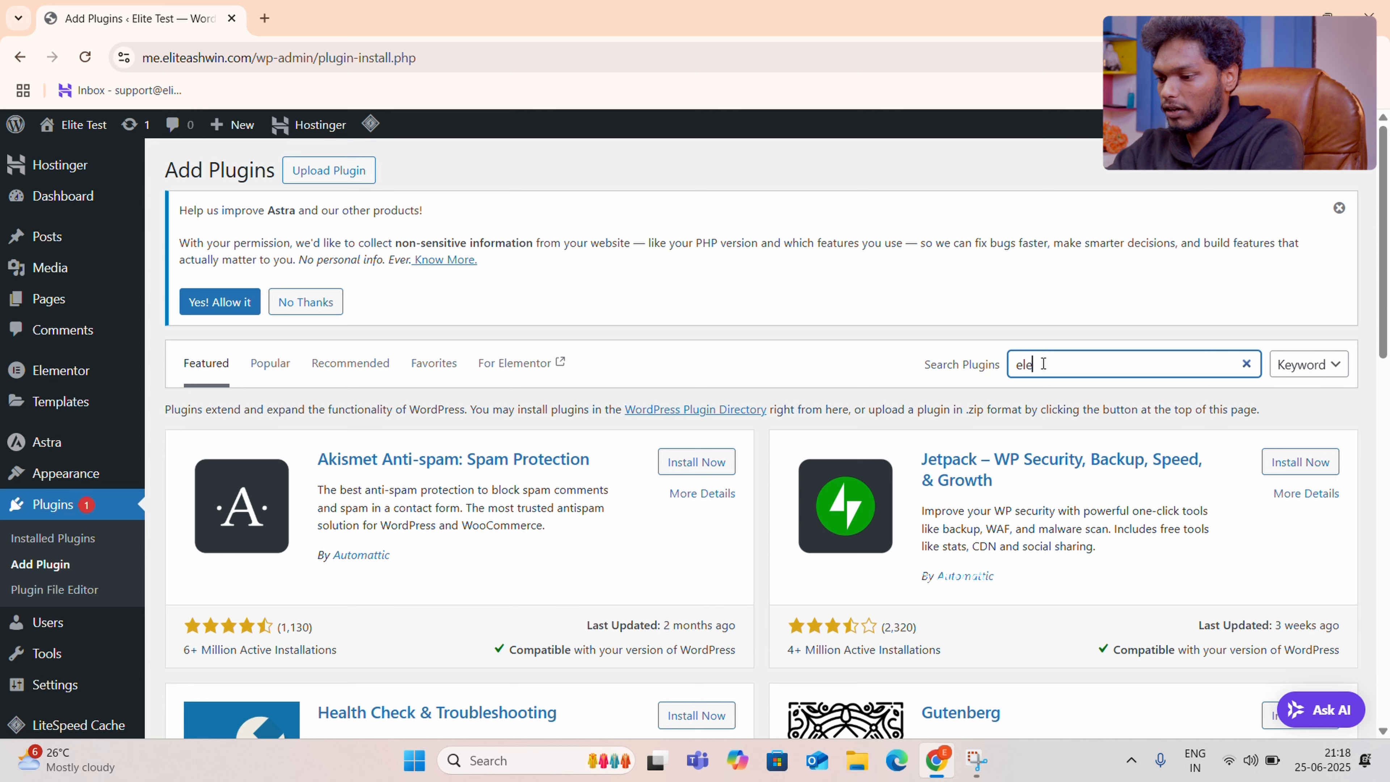
type("mentor")
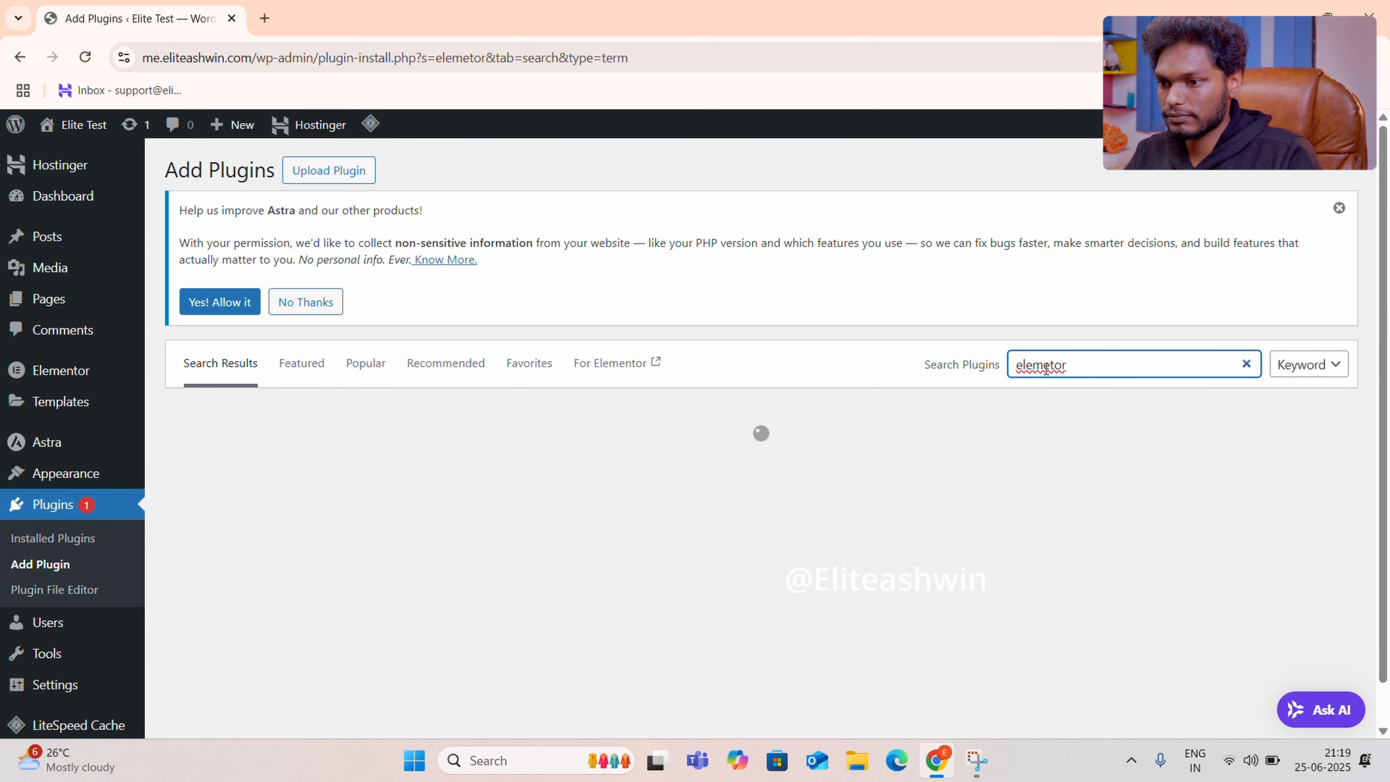
left_click(1049, 364)
type("n")
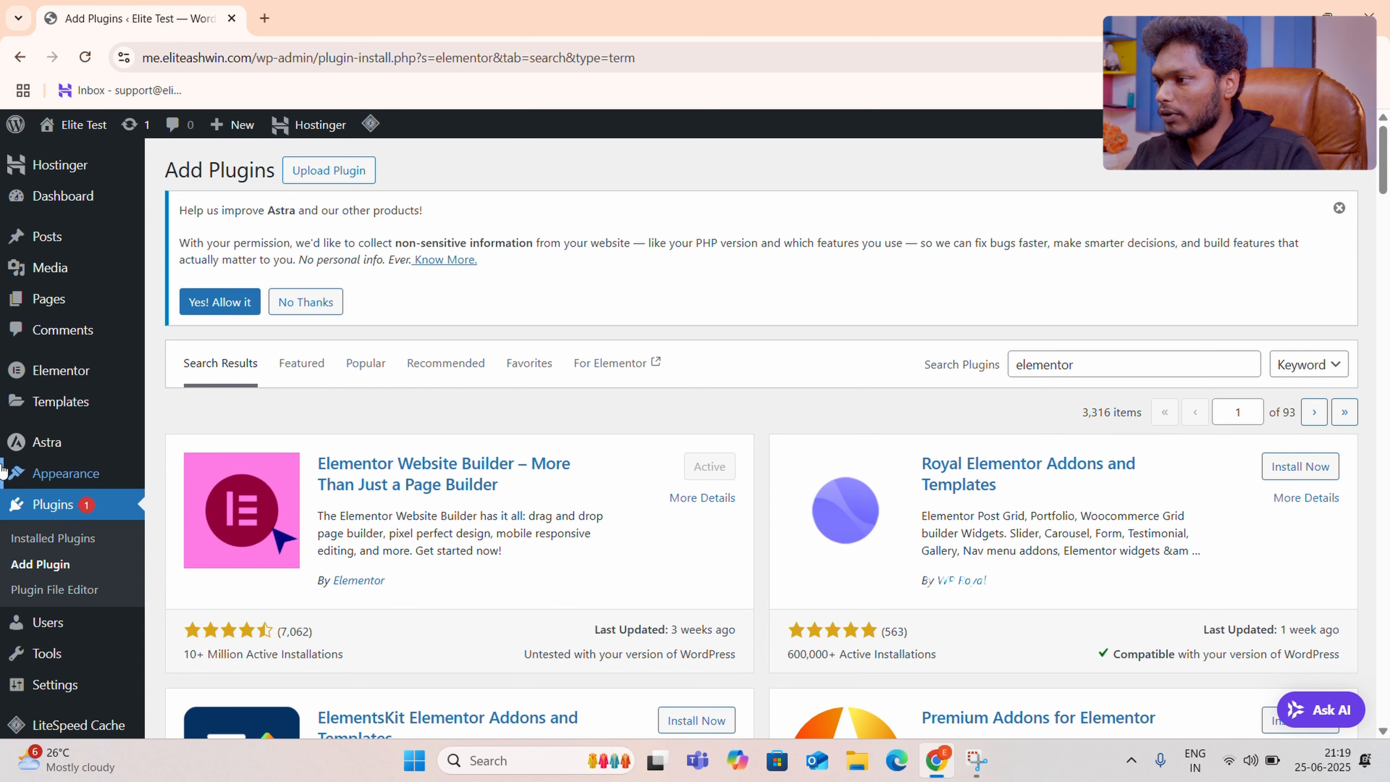
Open the Home page for editing with Elementor, skipping the AI introduction and closing the Structure overview.
left_click(52, 307)
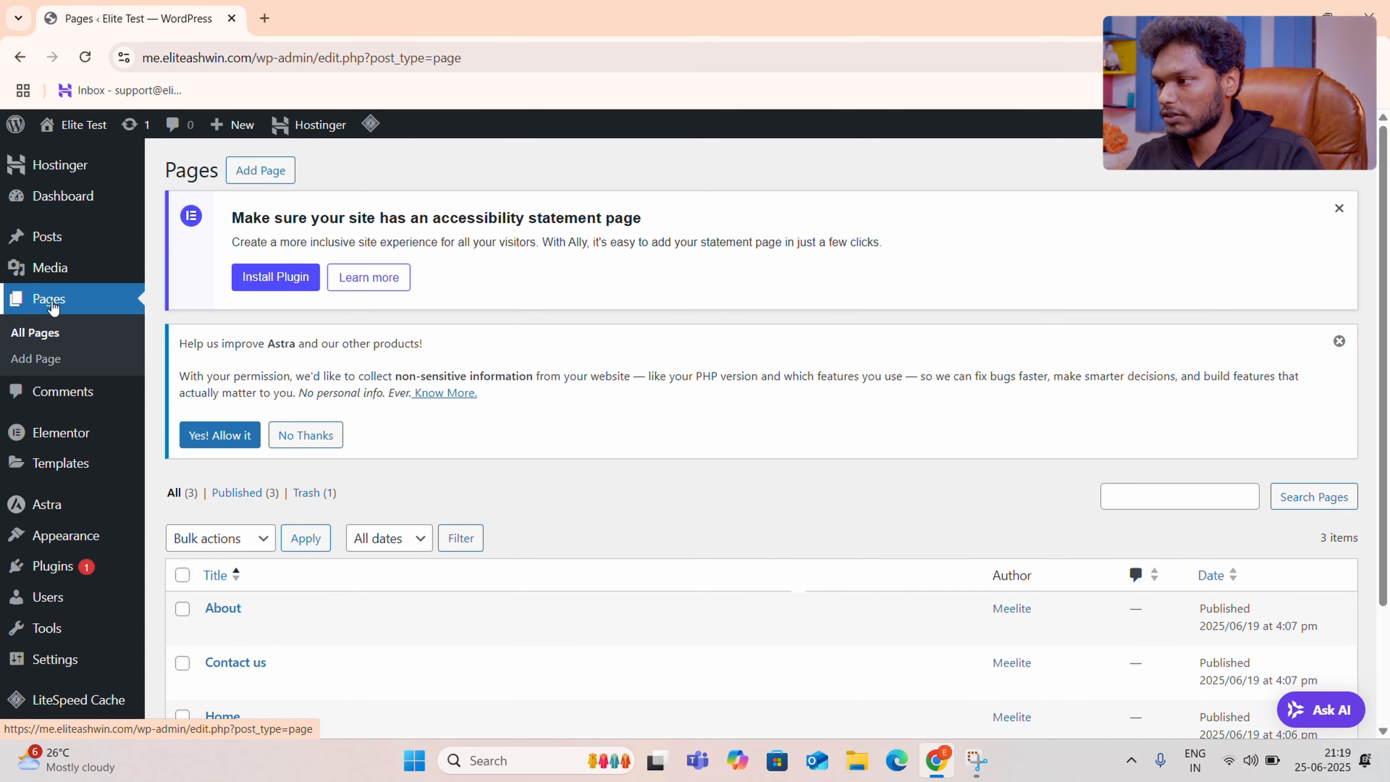
scroll(191, 417, "down", 3)
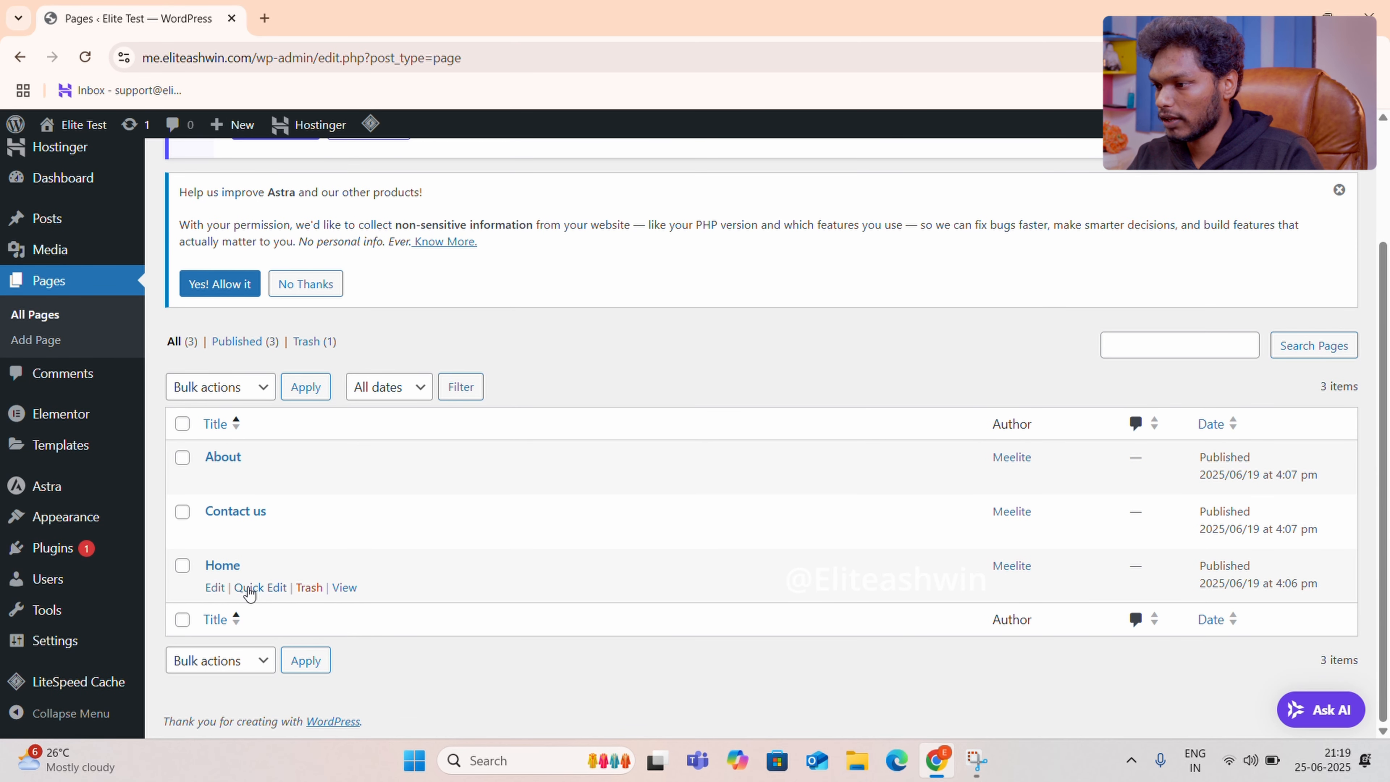
left_click(217, 590)
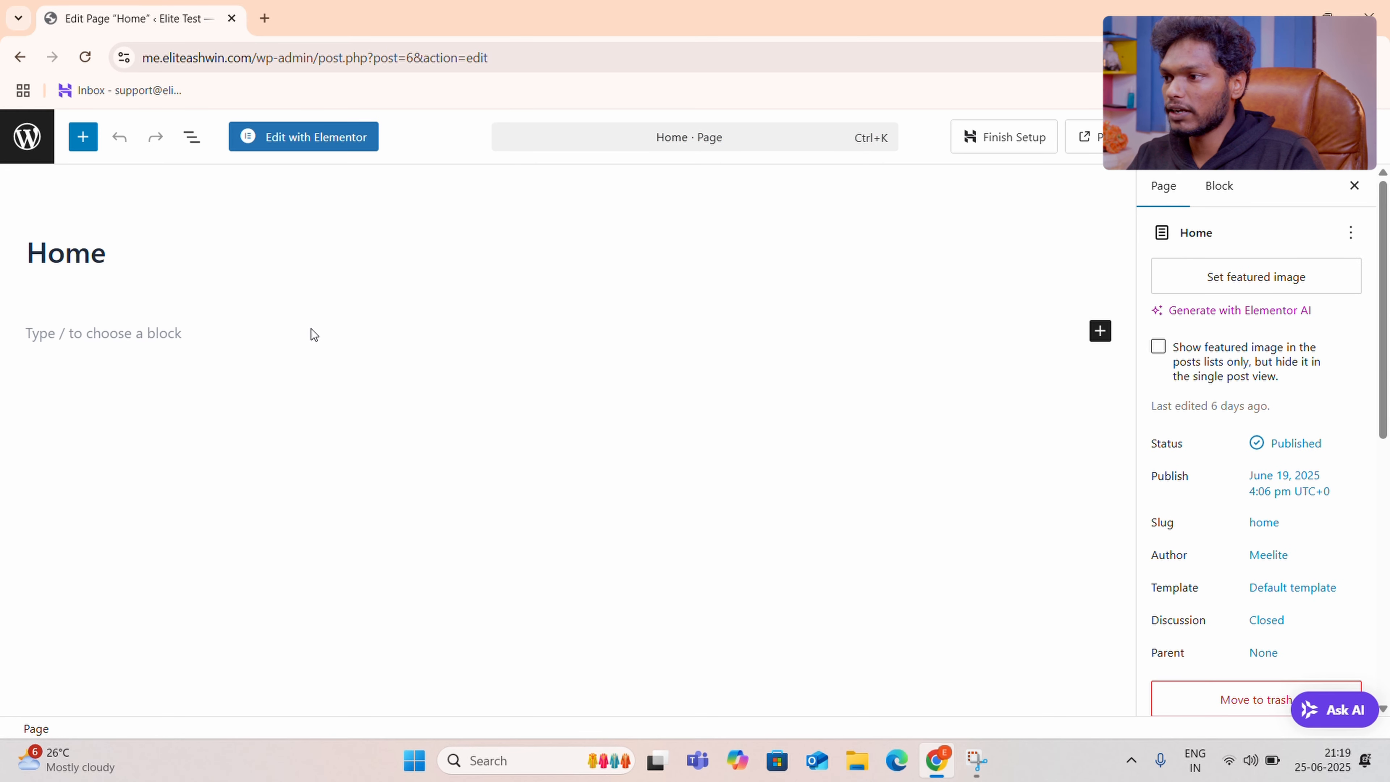
left_click(269, 138)
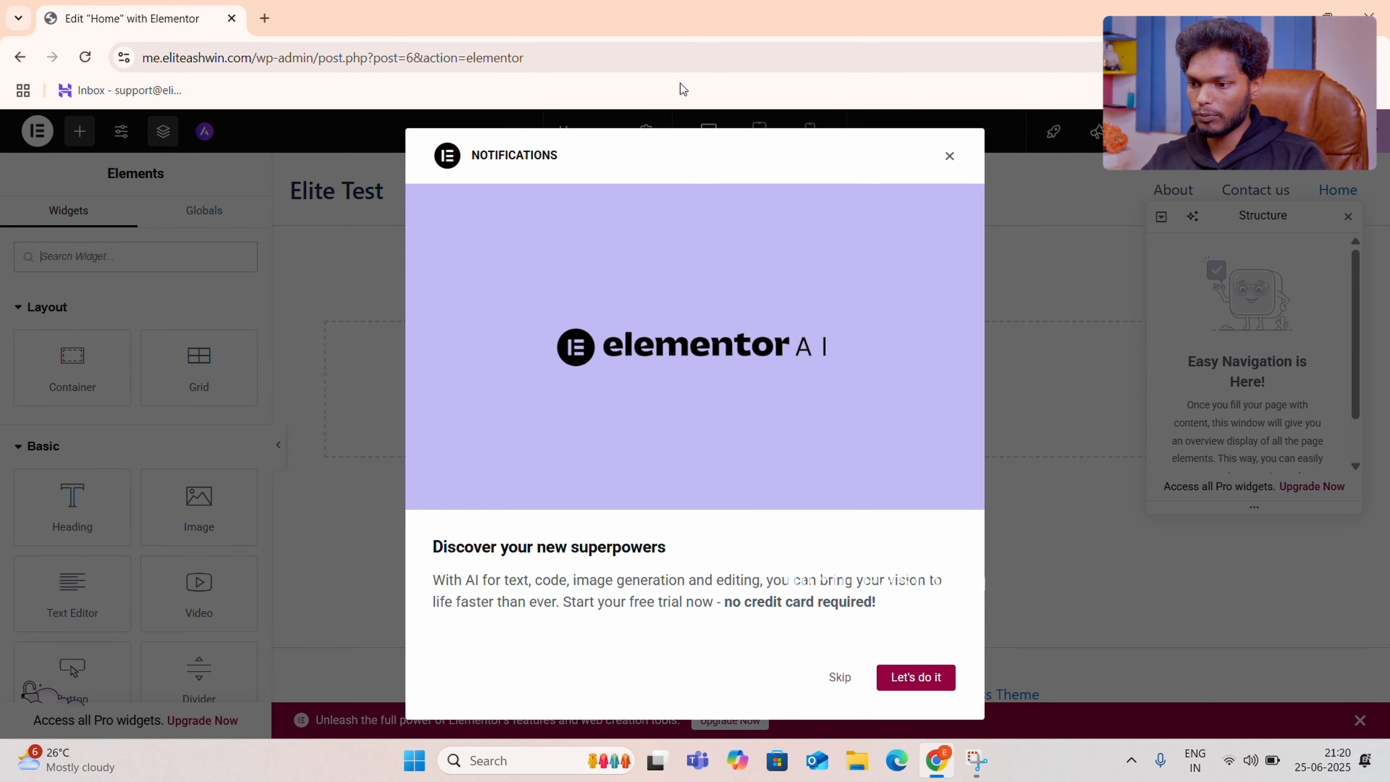
left_click(838, 677)
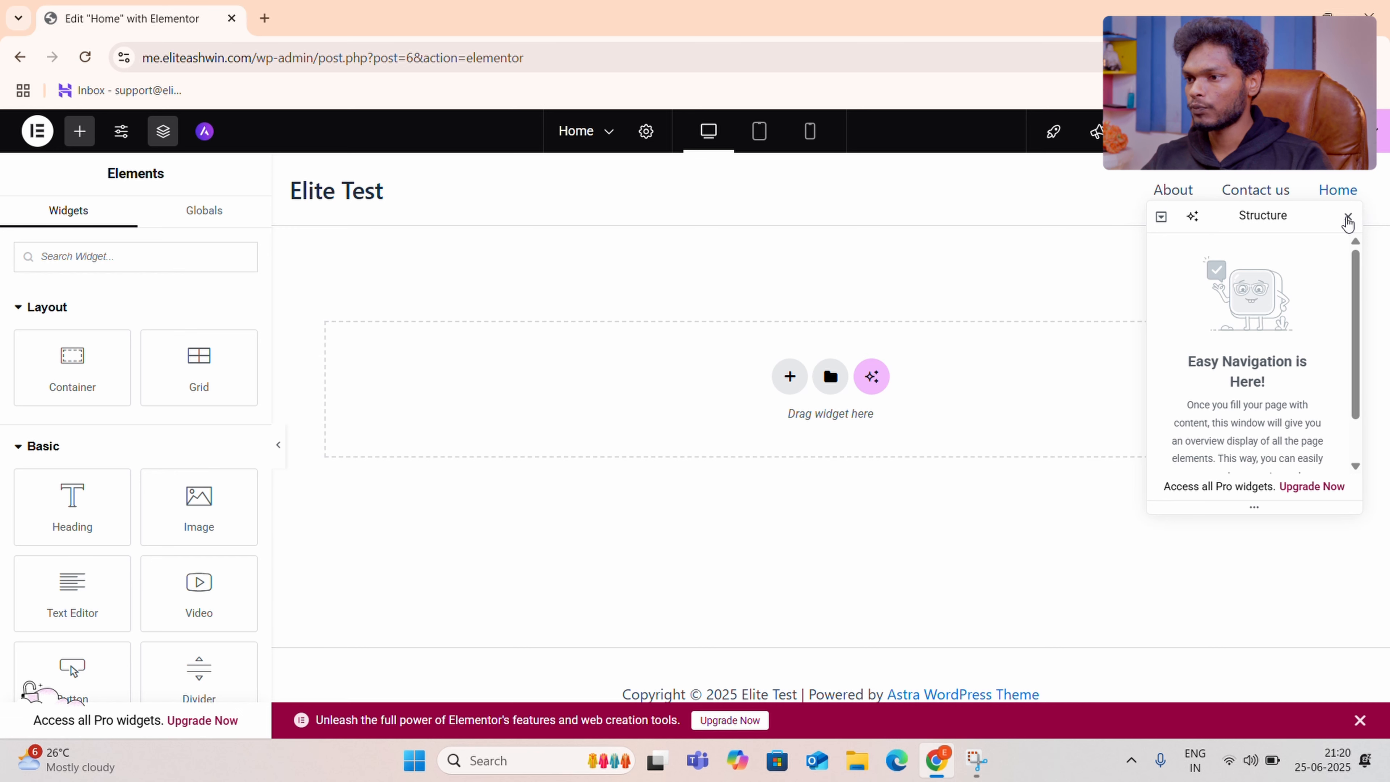
left_click(1347, 218)
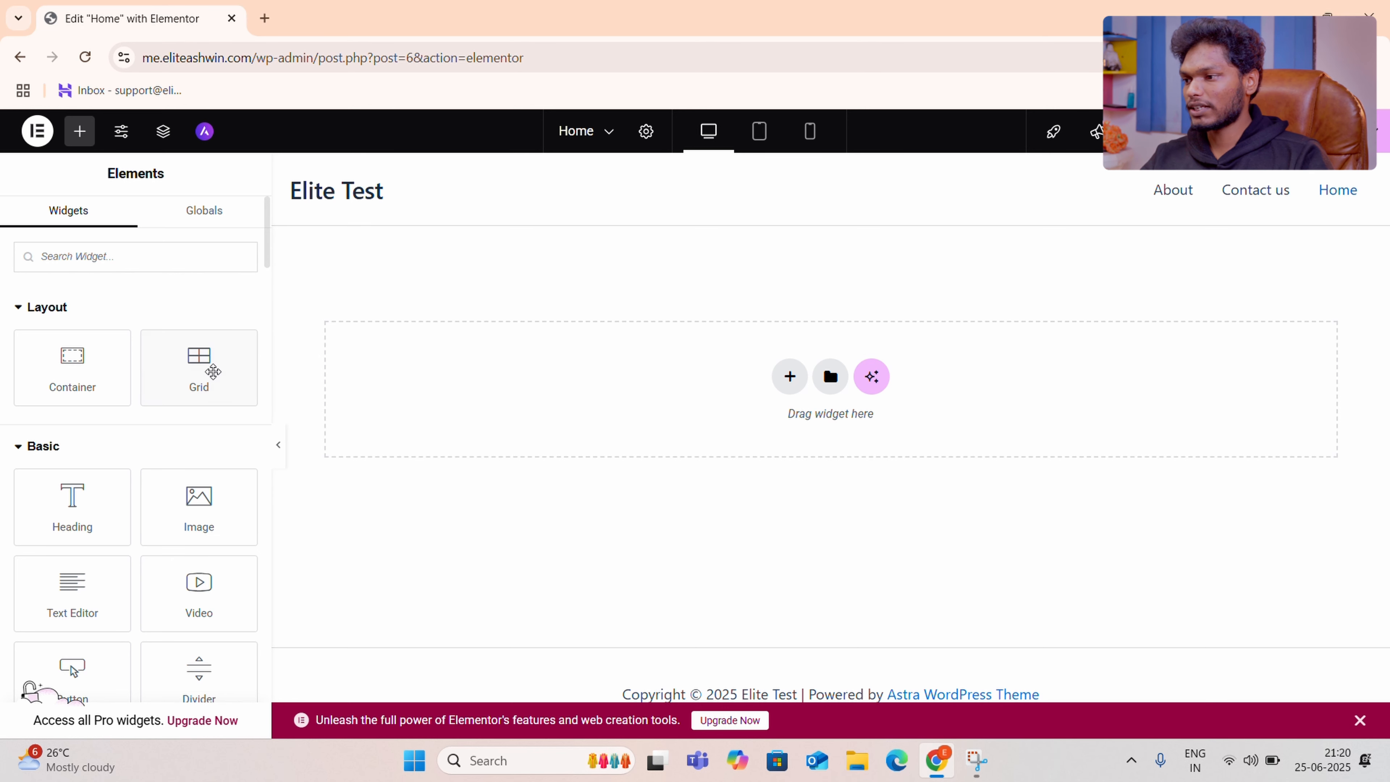
Look through the available layout and basic widgets and the global widgets section.
scroll(109, 438, "down", 5)
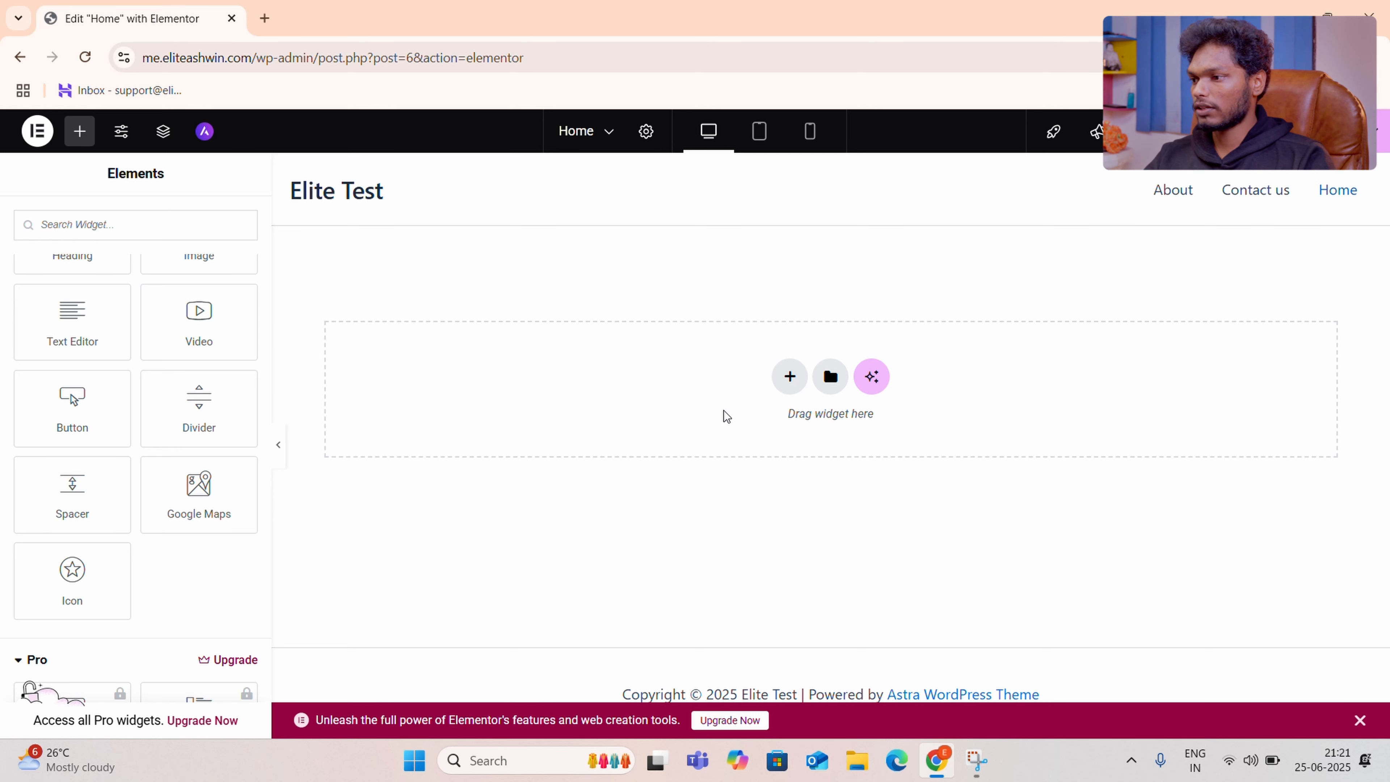
scroll(73, 427, "up", 5)
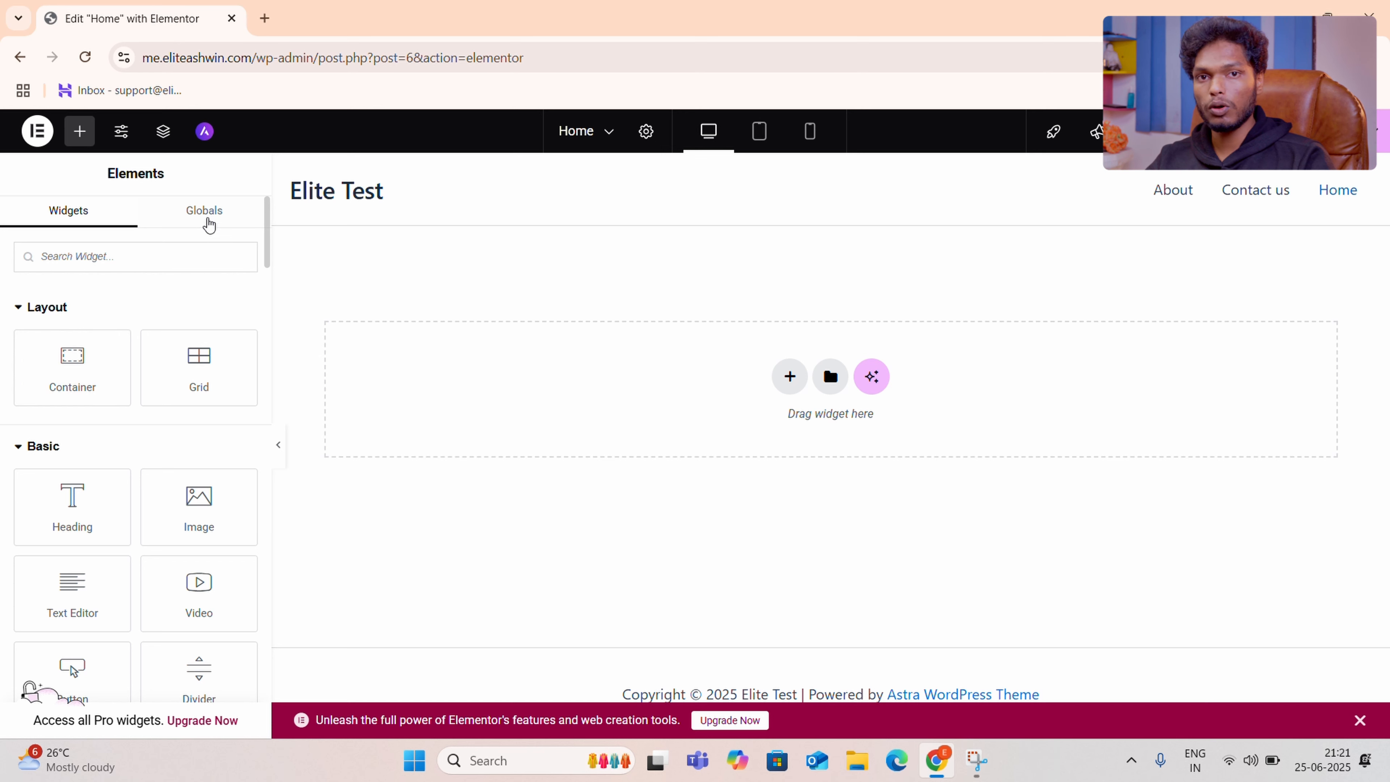
left_click(210, 218)
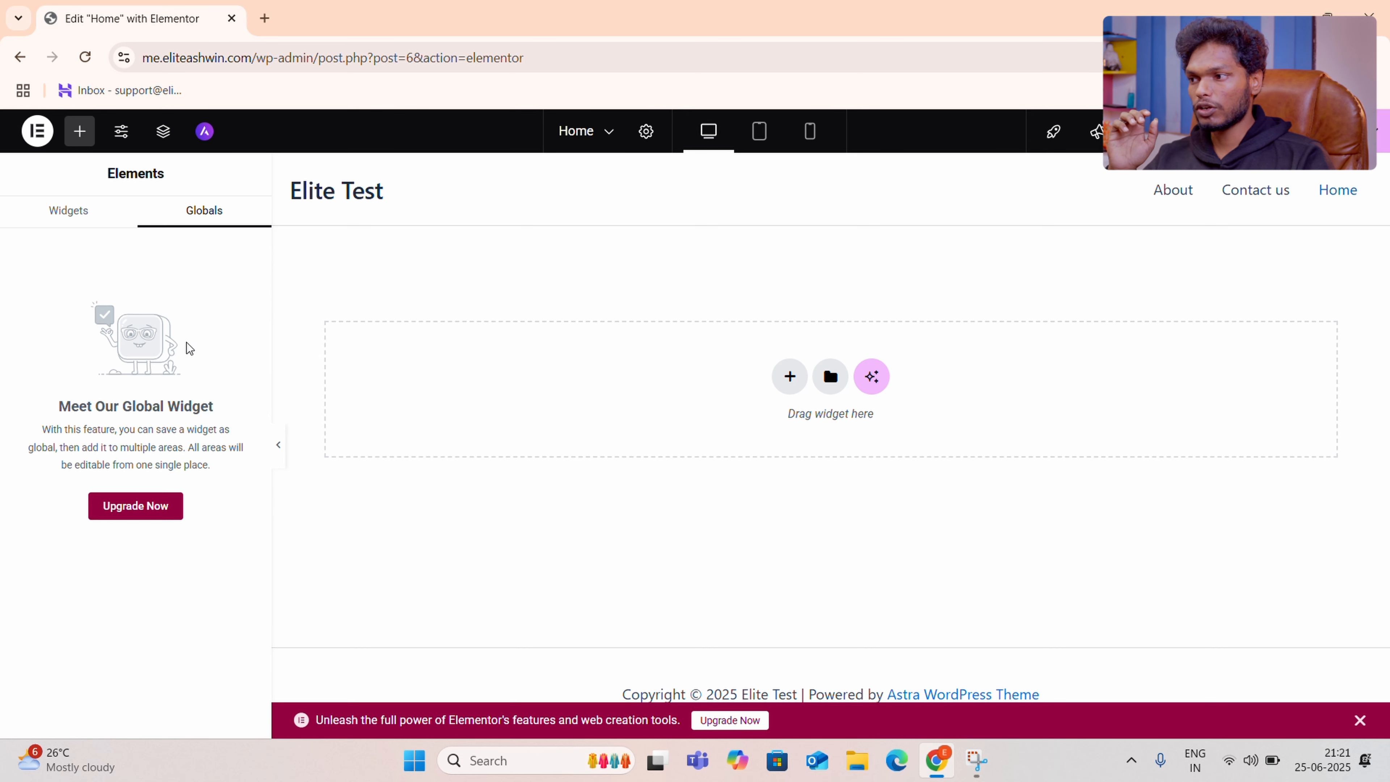
left_click(64, 224)
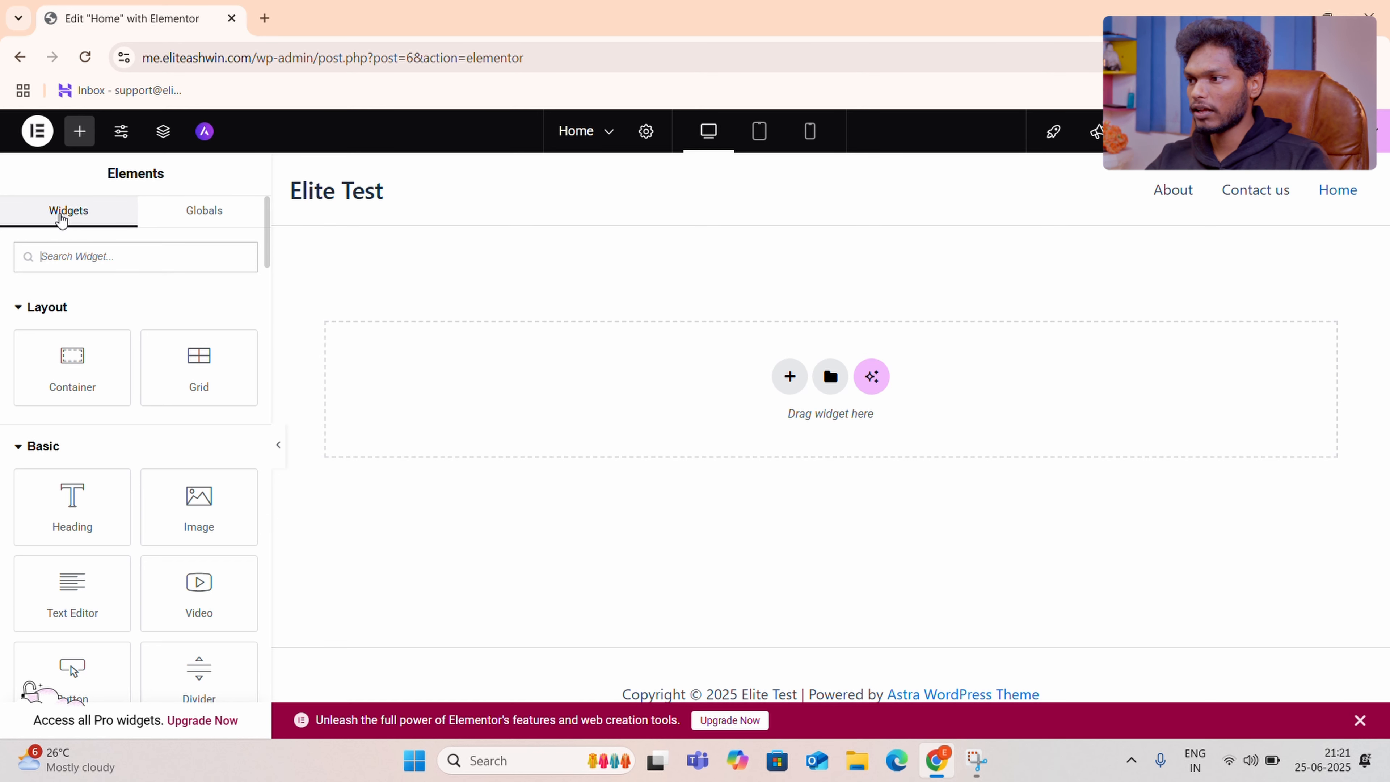
Examine the editor's general options, such as Theme Builder, History, User Preferences and Exit to WordPress.
left_click(37, 131)
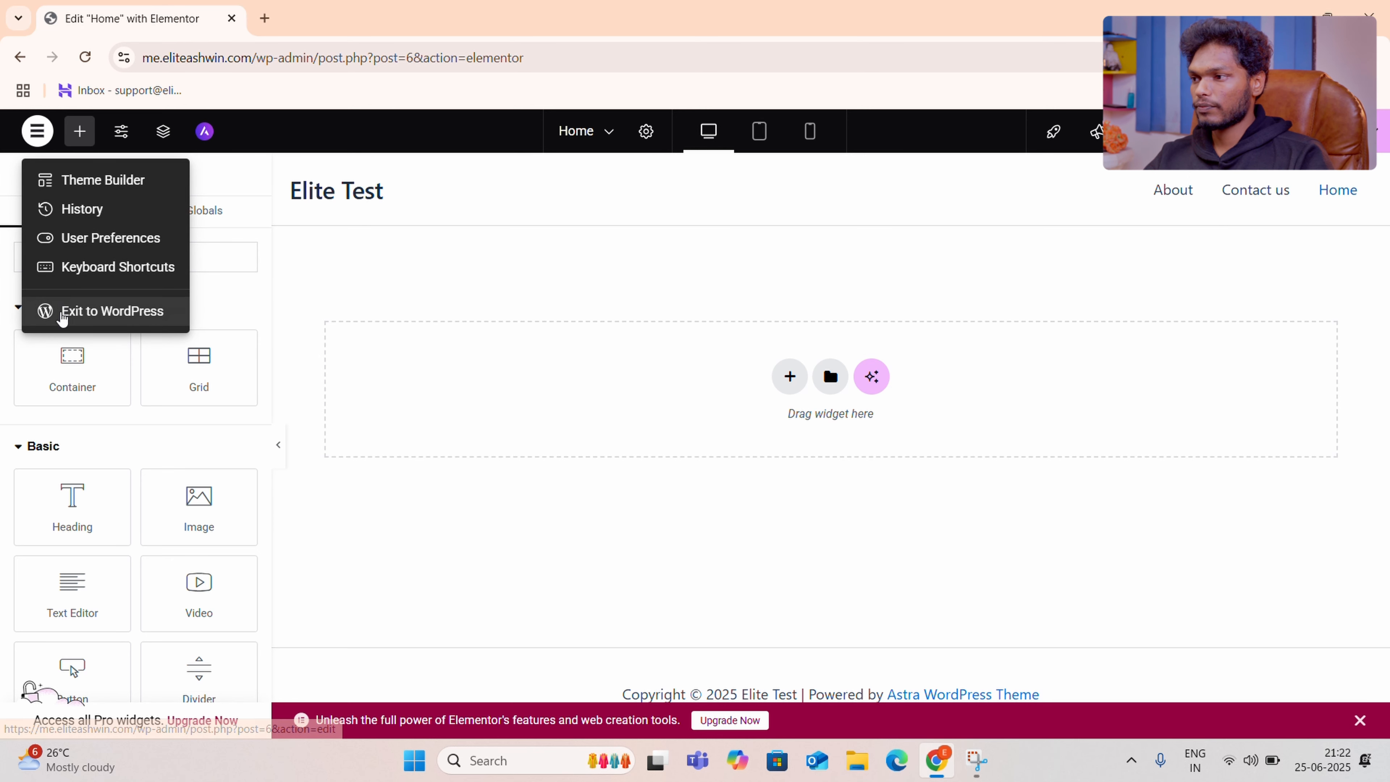
left_click(29, 140)
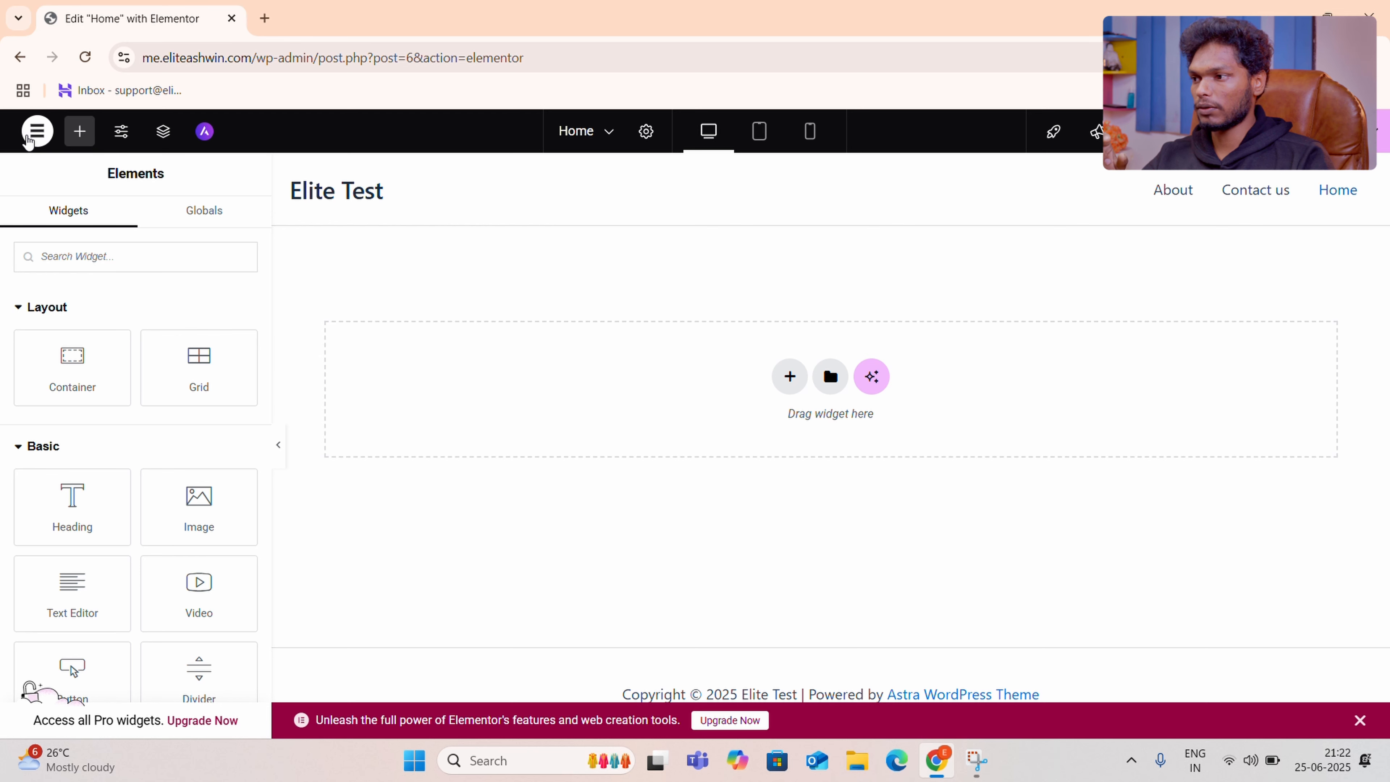
left_click(29, 140)
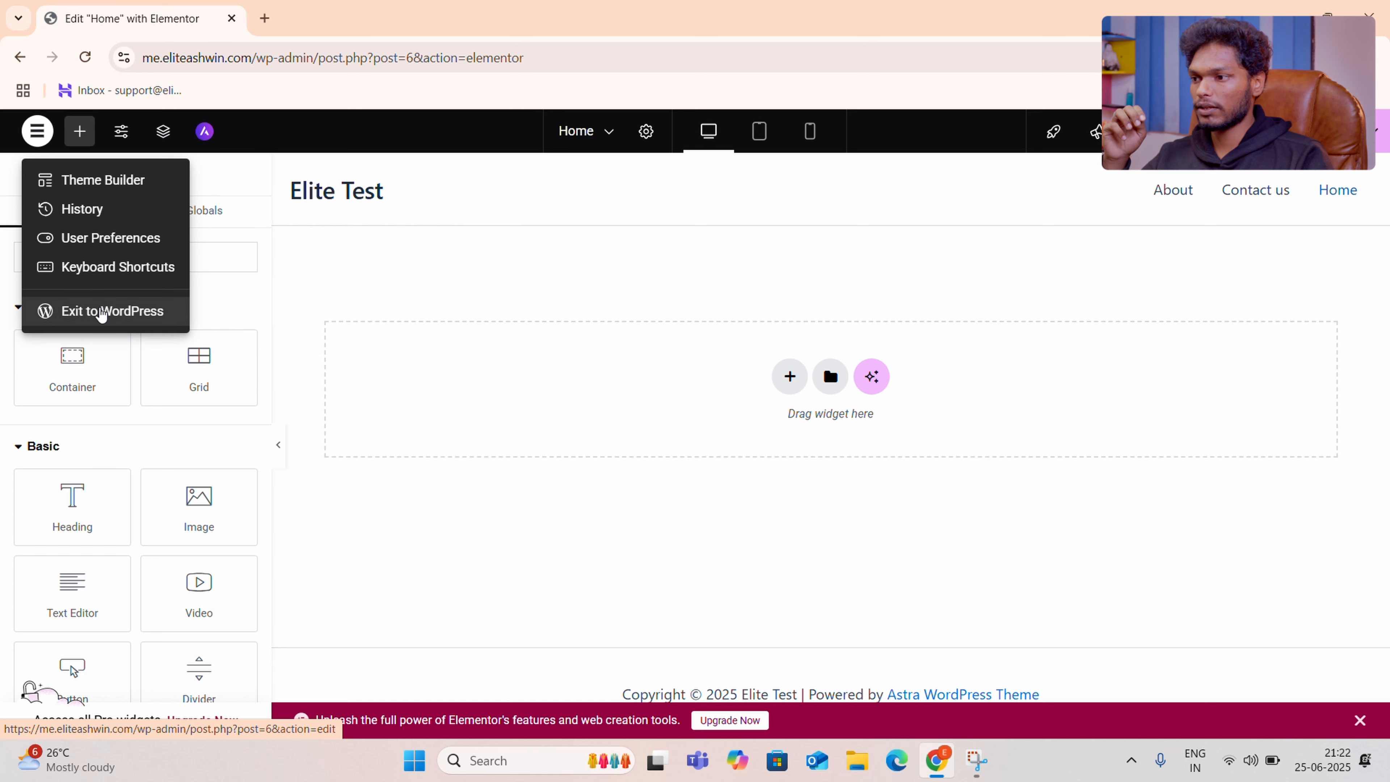
left_click(353, 304)
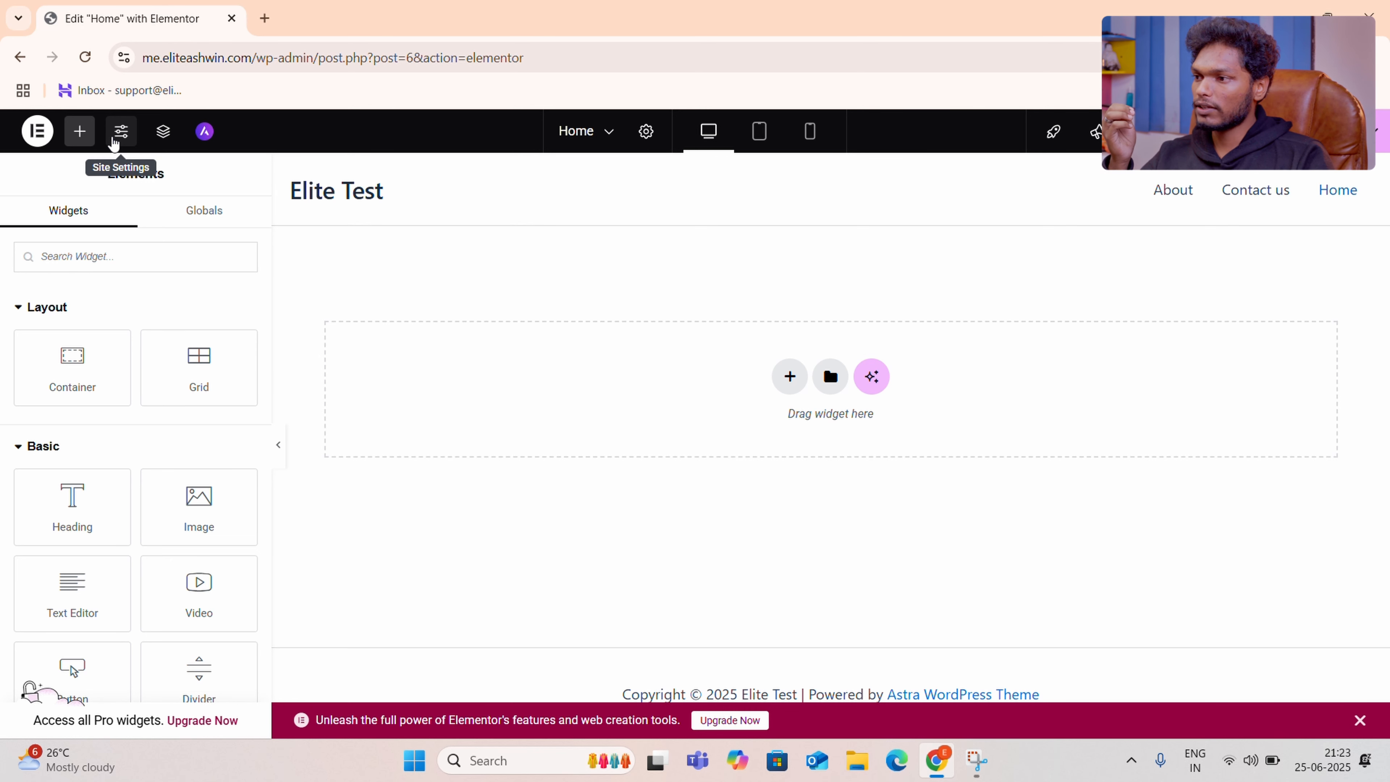
View the page's structure overview and the list of recent pages, closing each again.
left_click(161, 134)
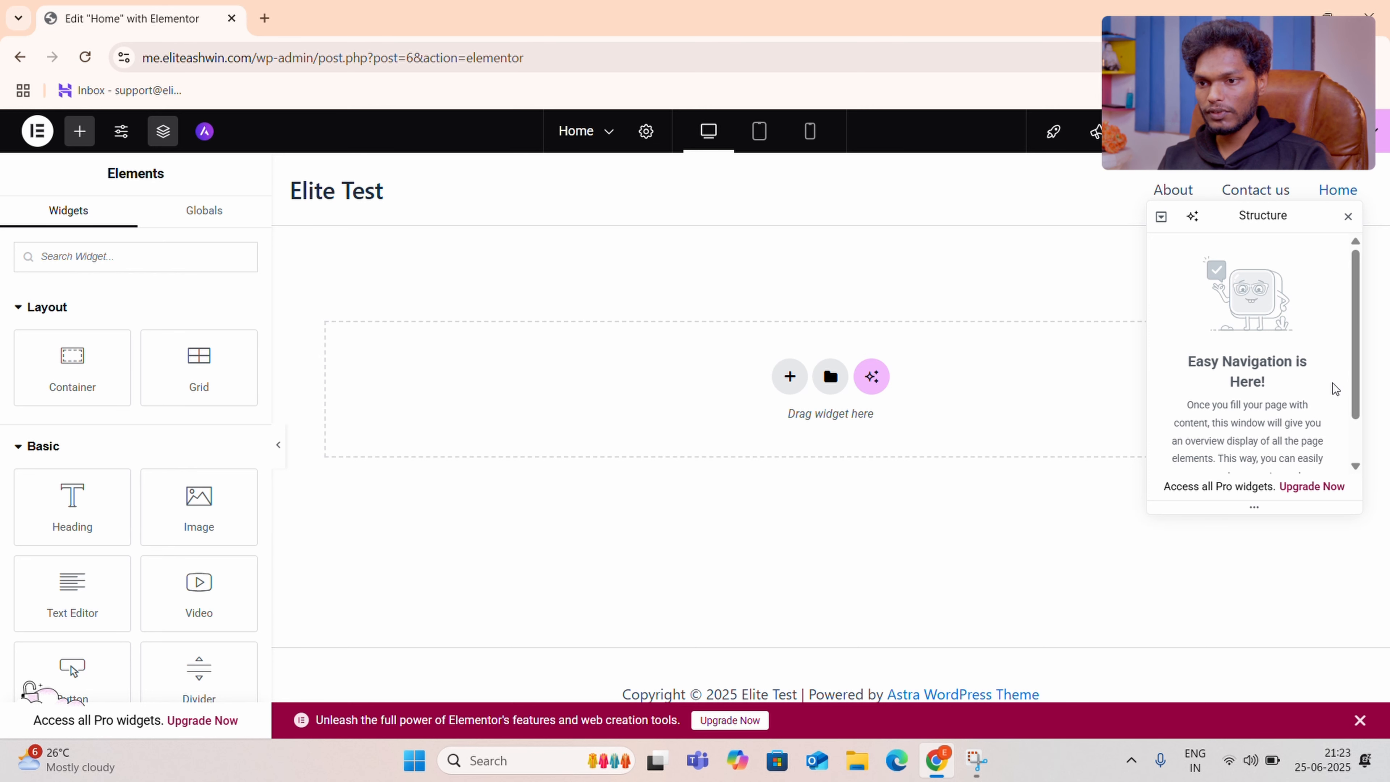
left_click(1346, 220)
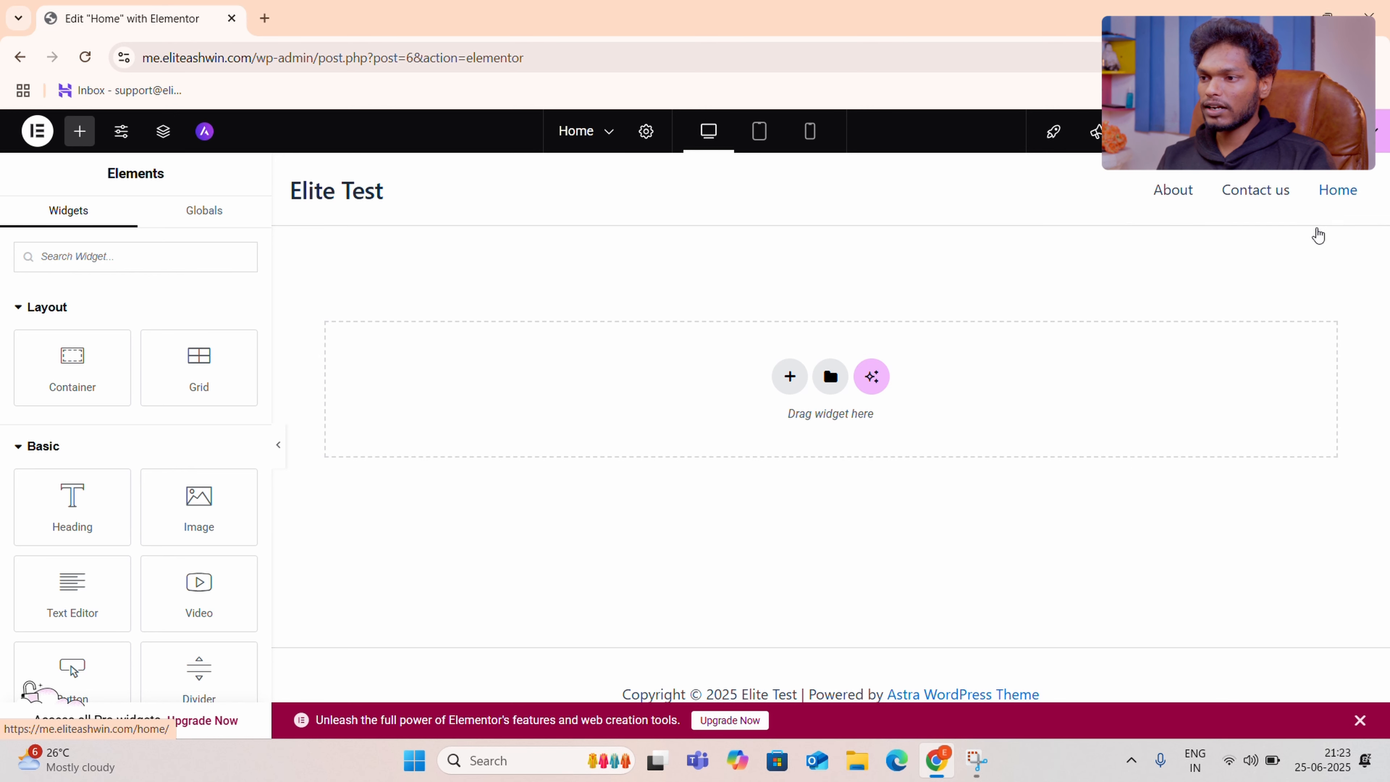
left_click(604, 132)
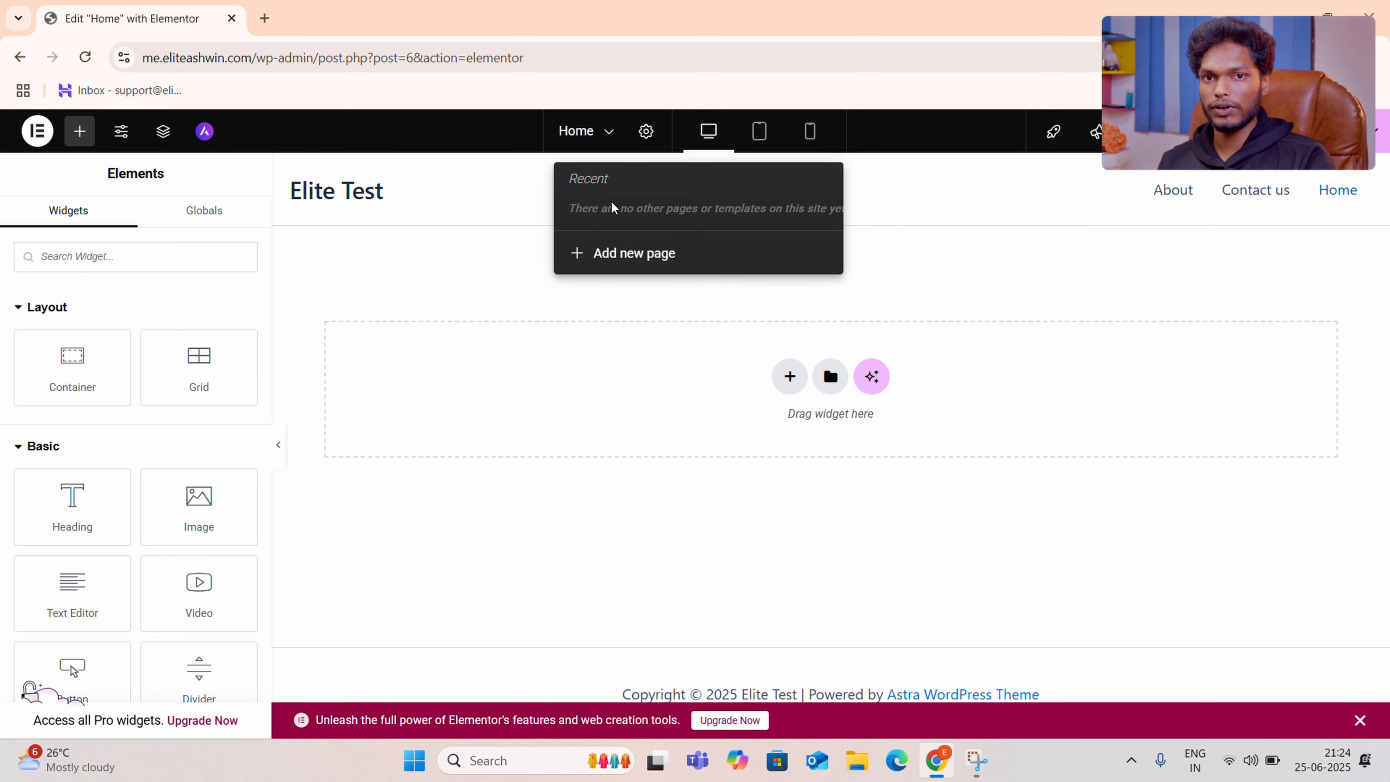
left_click(593, 327)
Review the Home page's general settings, including its title, status, featured image and the available page layouts.
left_click(646, 131)
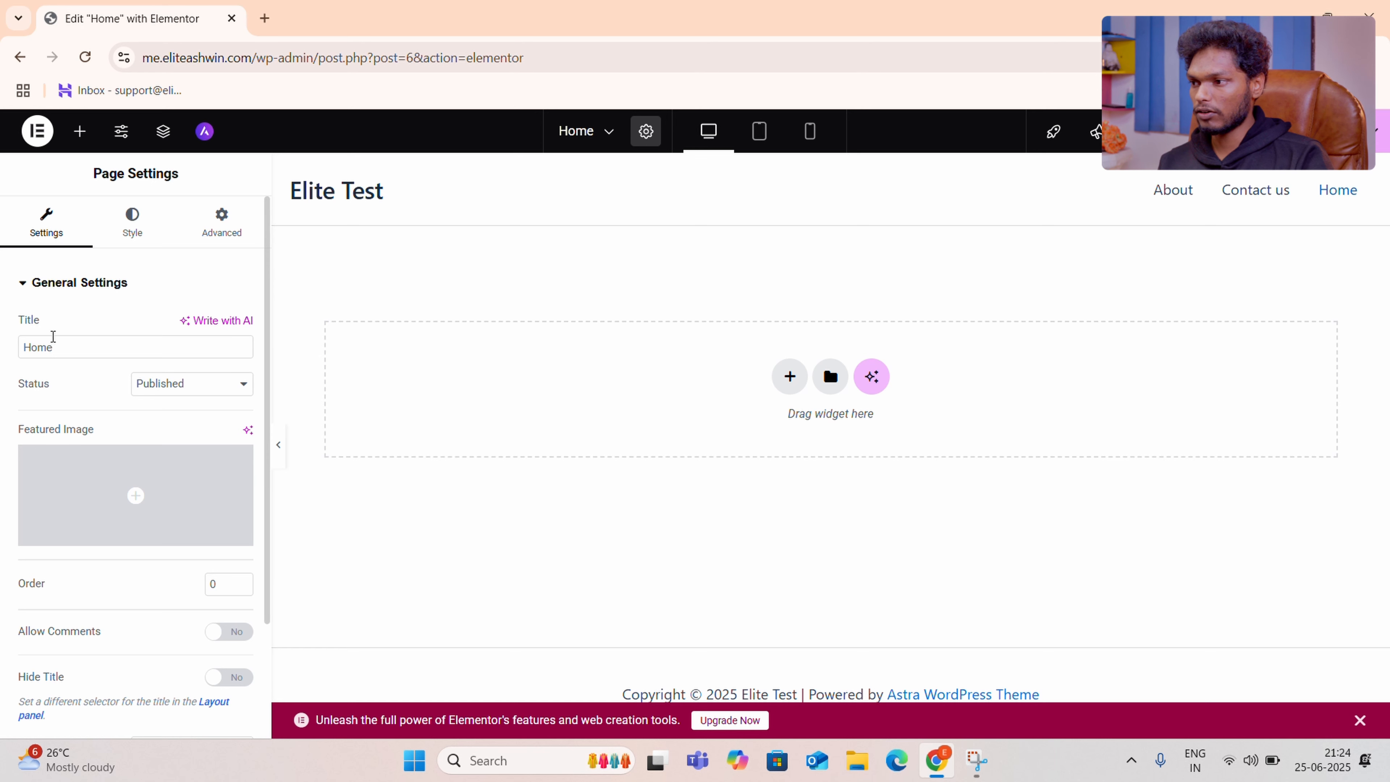
left_click_drag(52, 332, 12, 334)
left_click(68, 347)
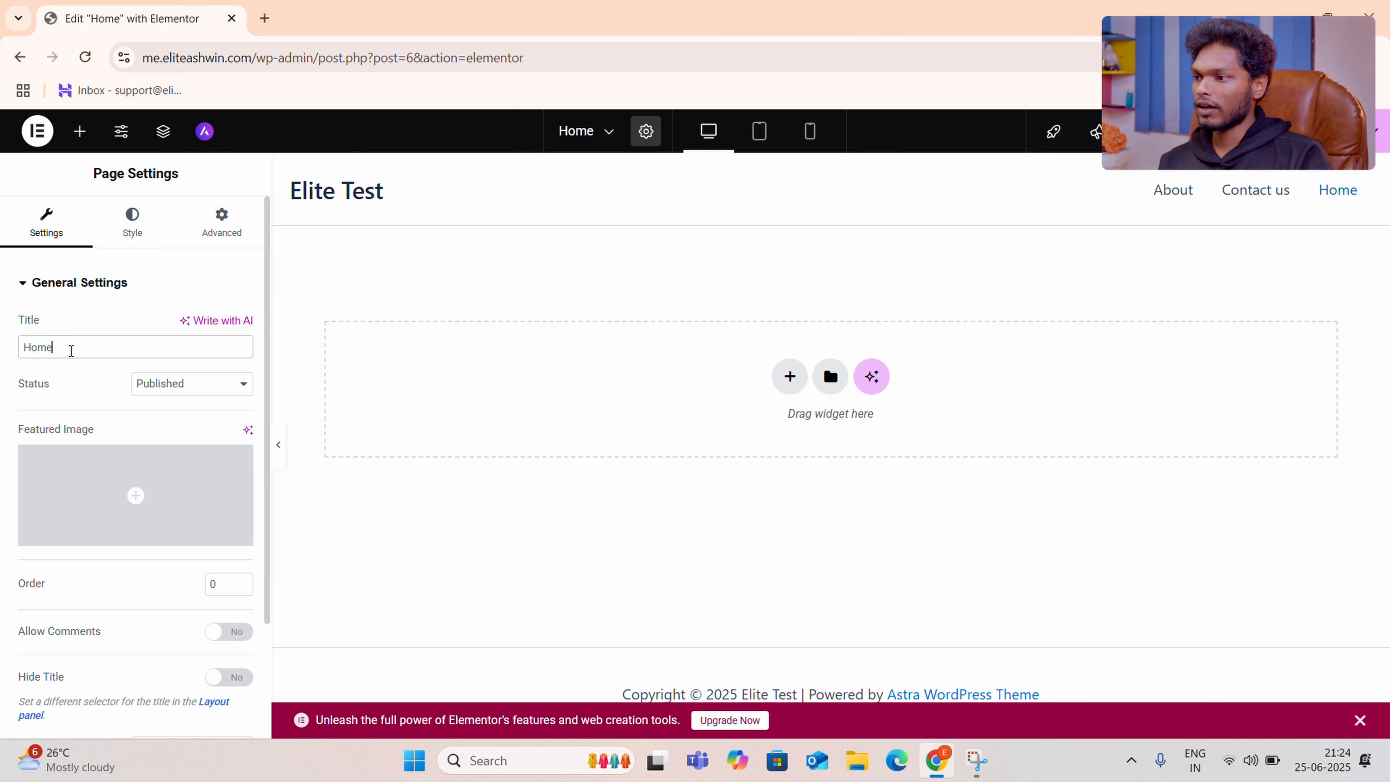
scroll(109, 350, "down", 2)
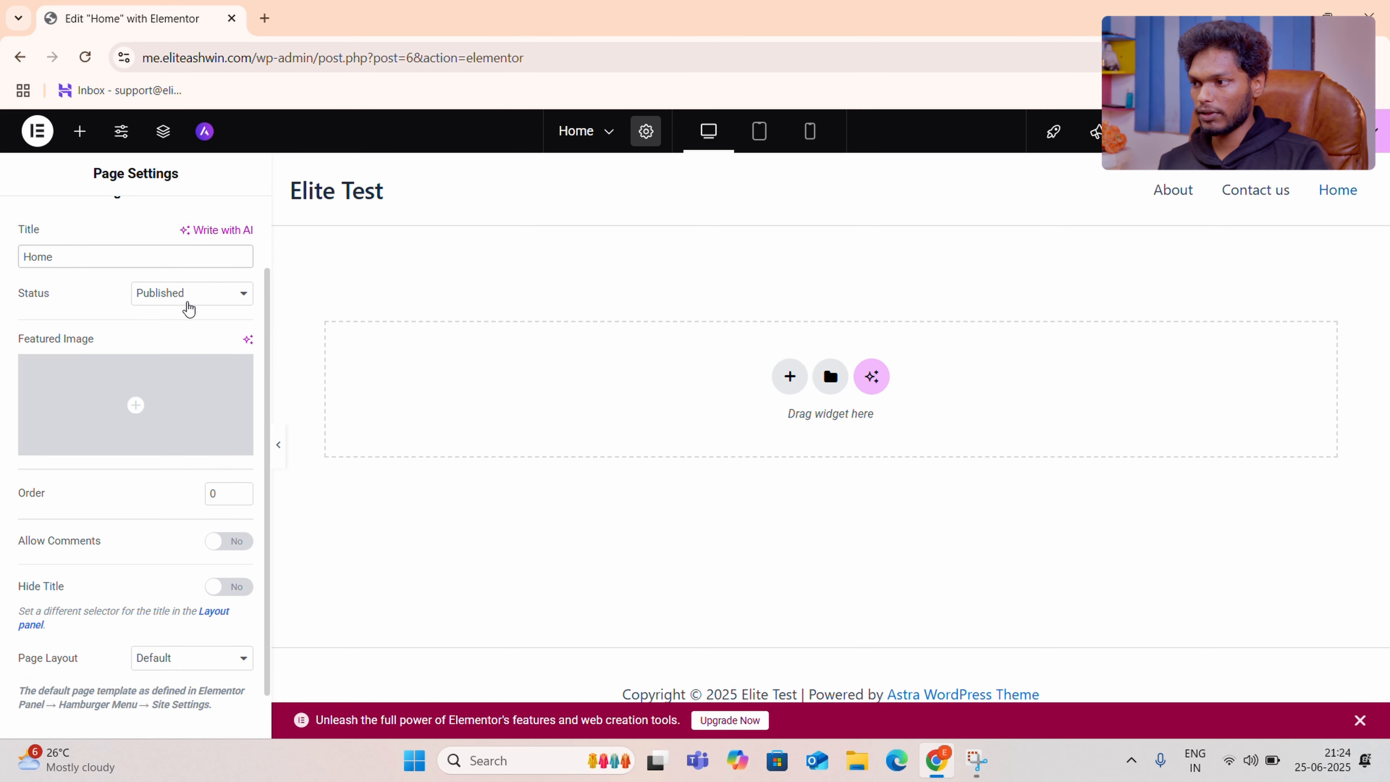
mouse_move(140, 365)
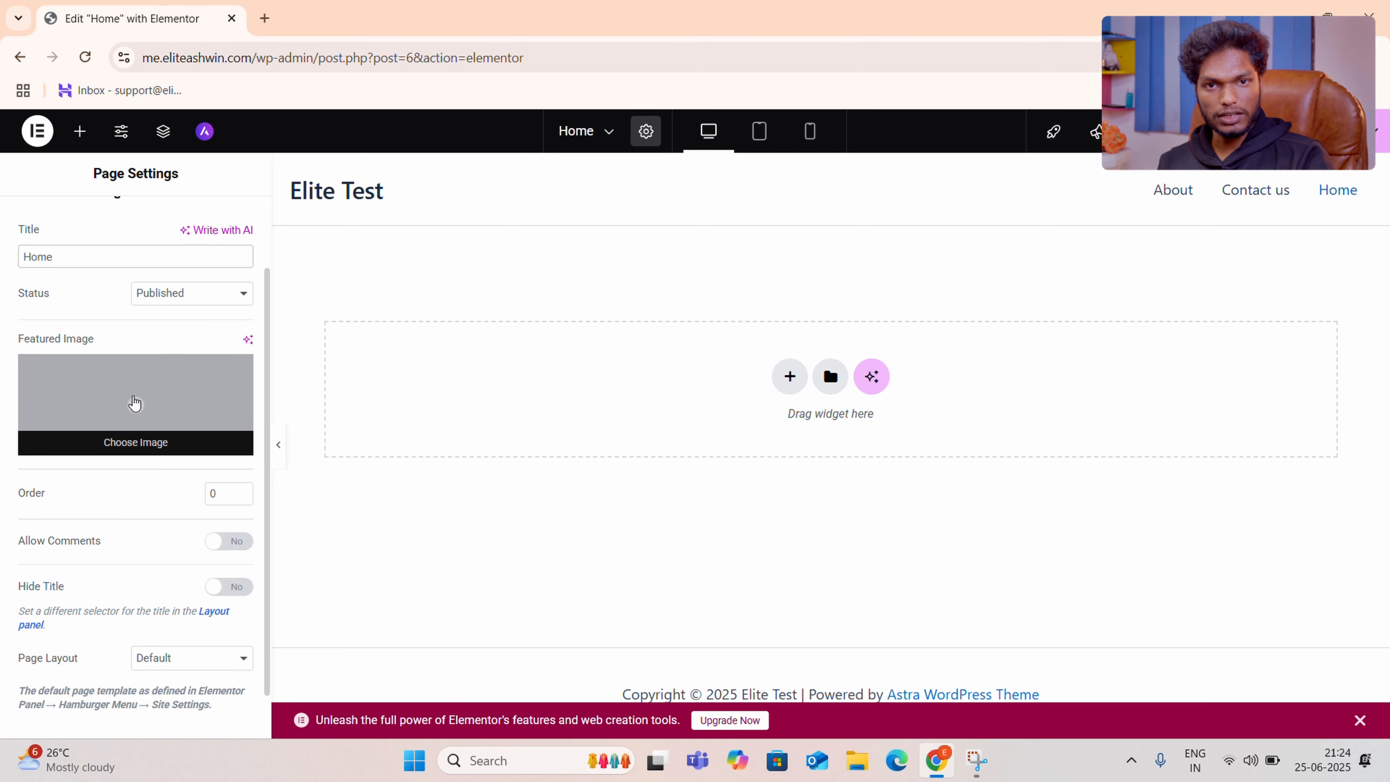
scroll(127, 388, "down", 1)
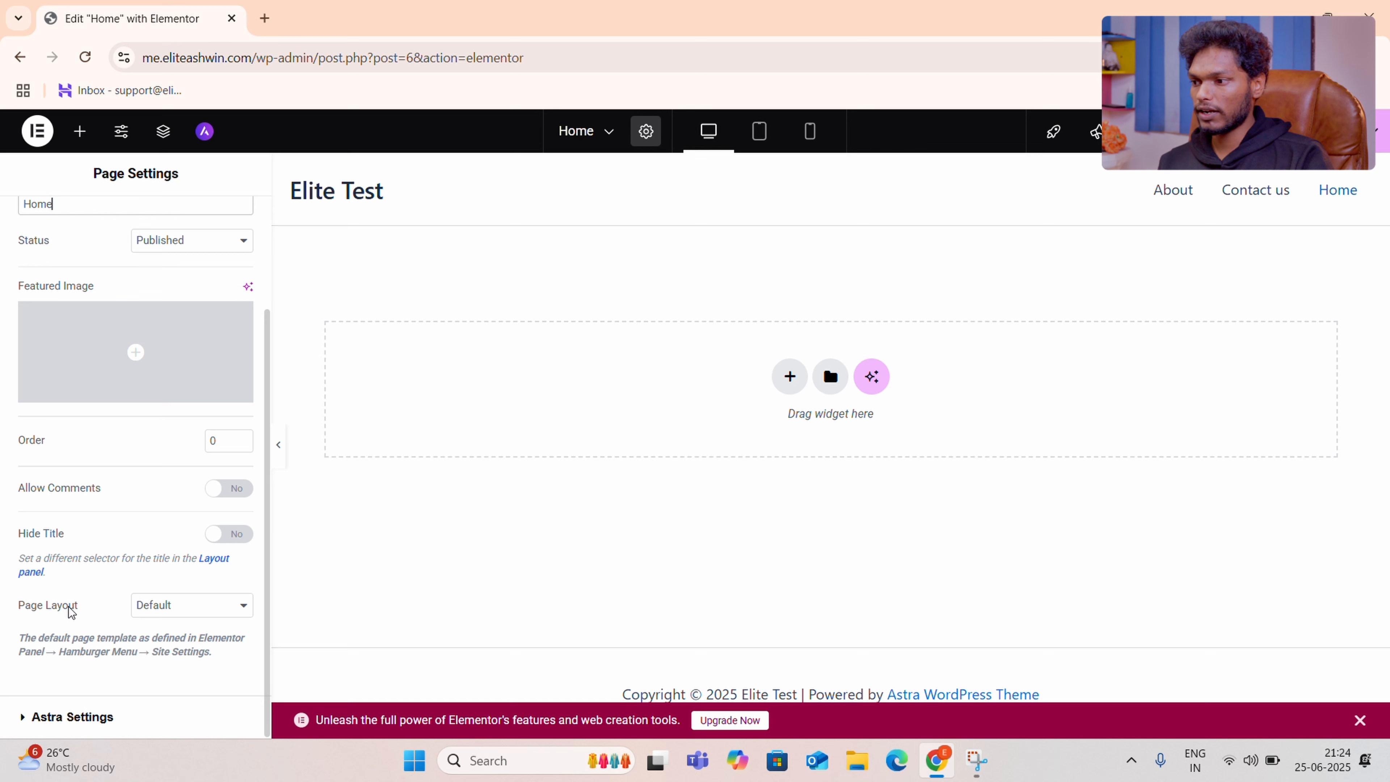
left_click(164, 607)
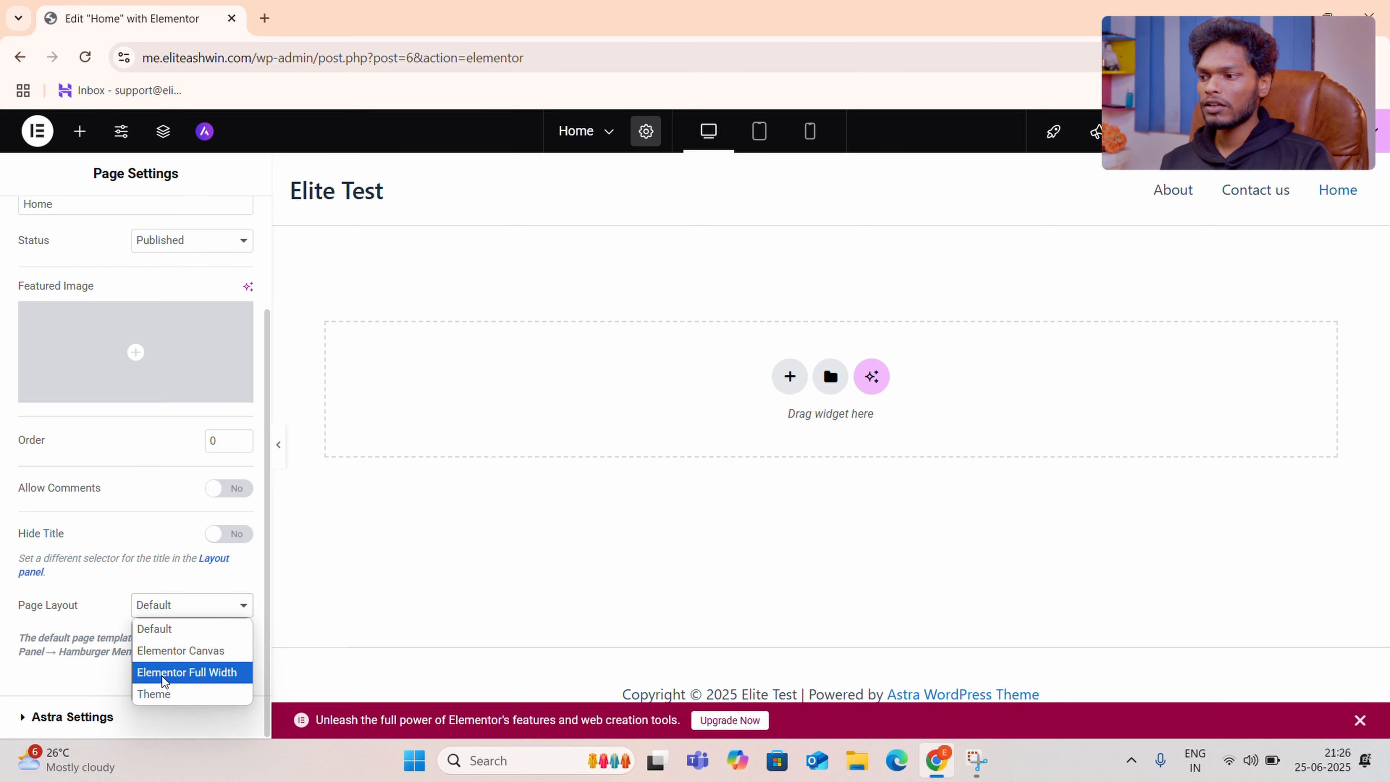
left_click(93, 671)
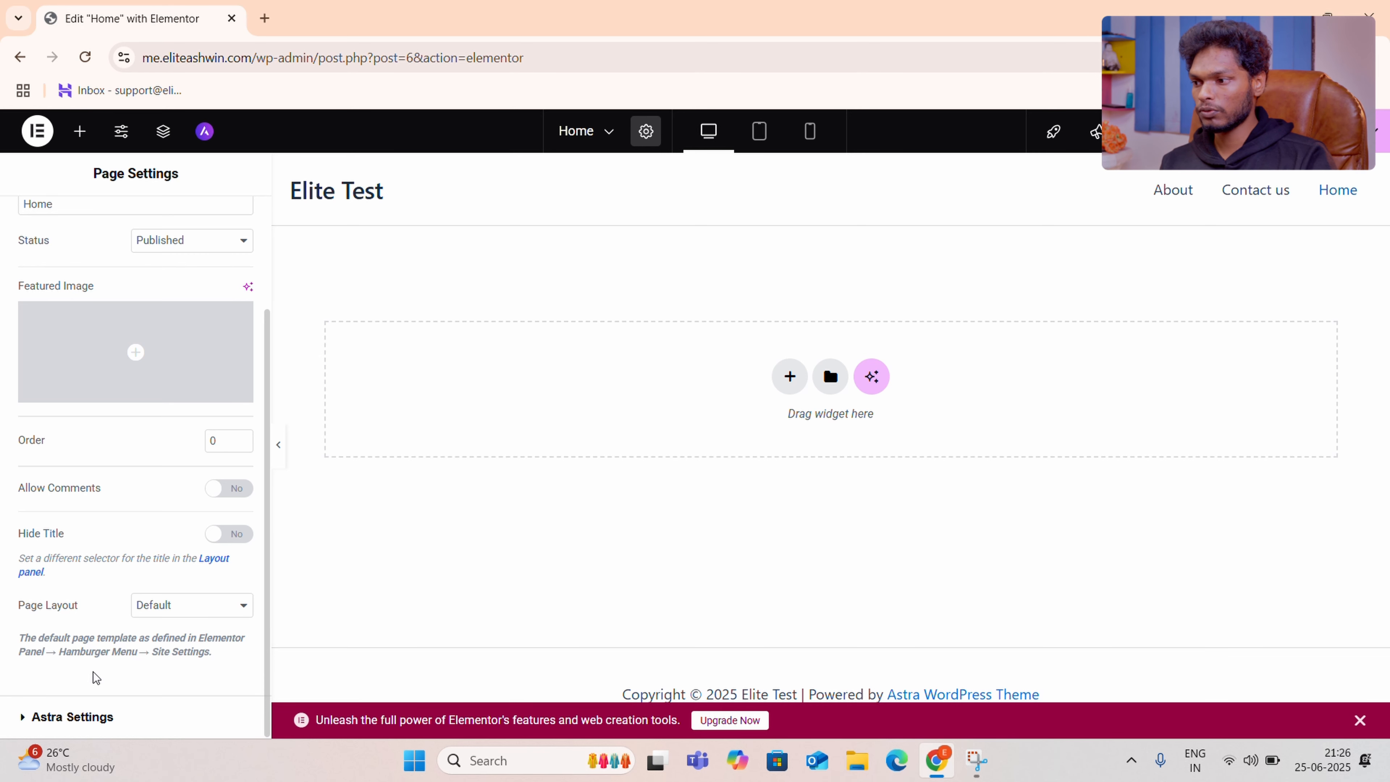
Review the Home page's Astra settings for container, sidebar, disabled elements and transparent header.
left_click(97, 718)
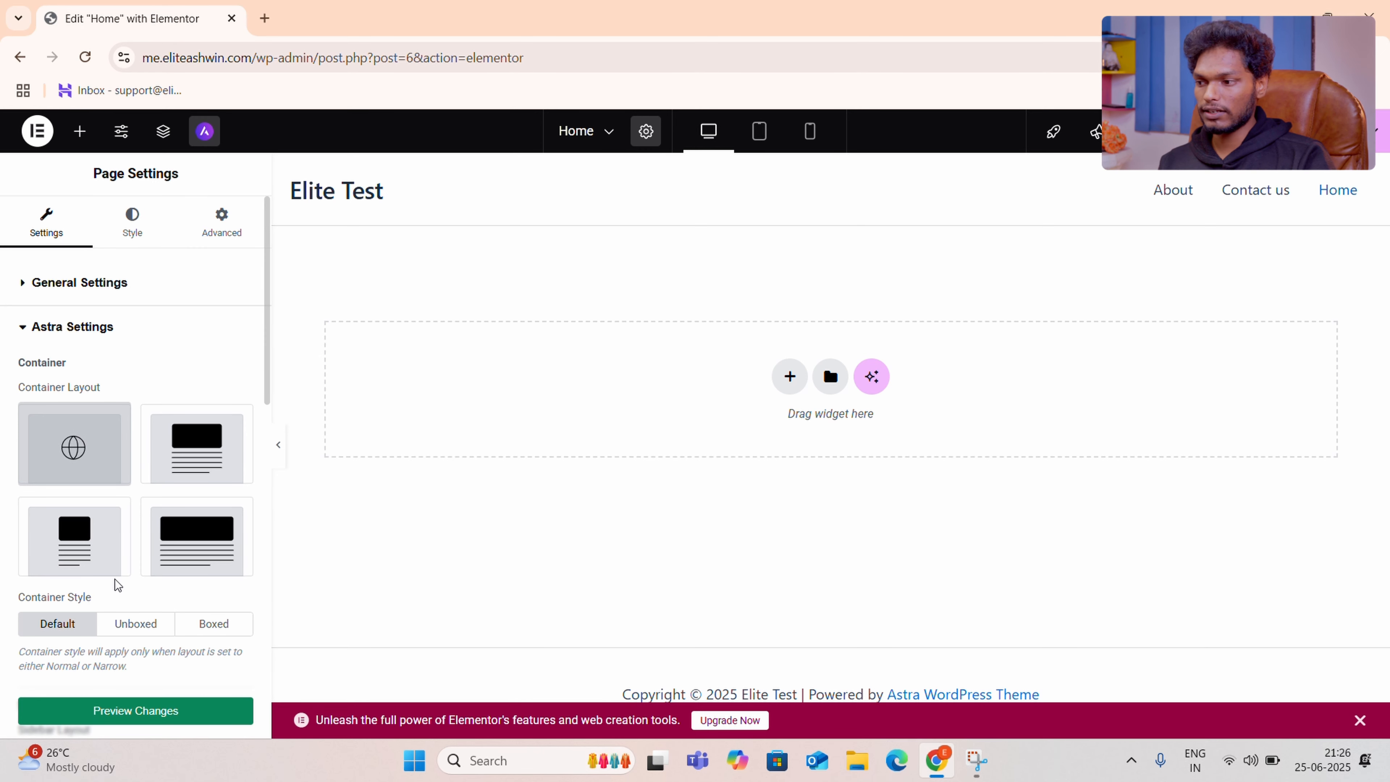
scroll(116, 575, "down", 10)
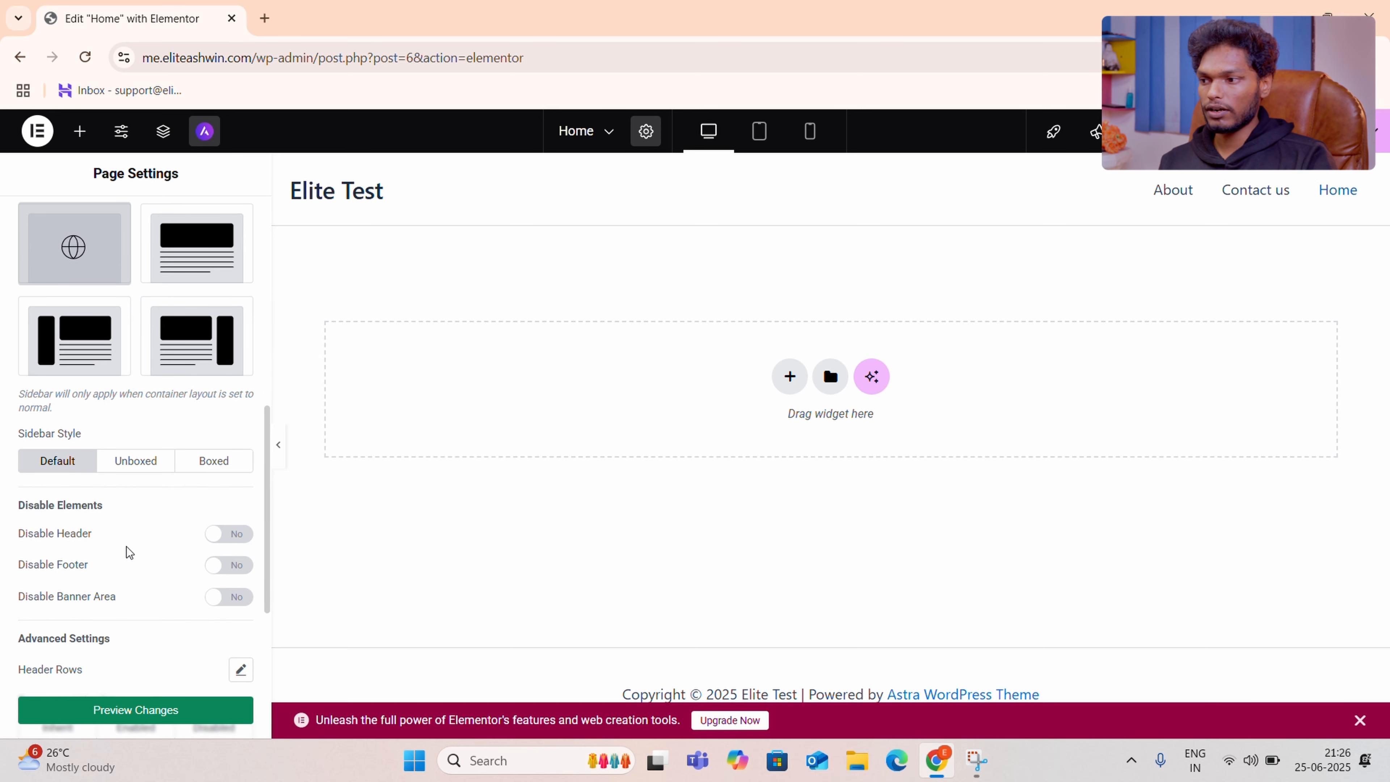
scroll(131, 506, "down", 2)
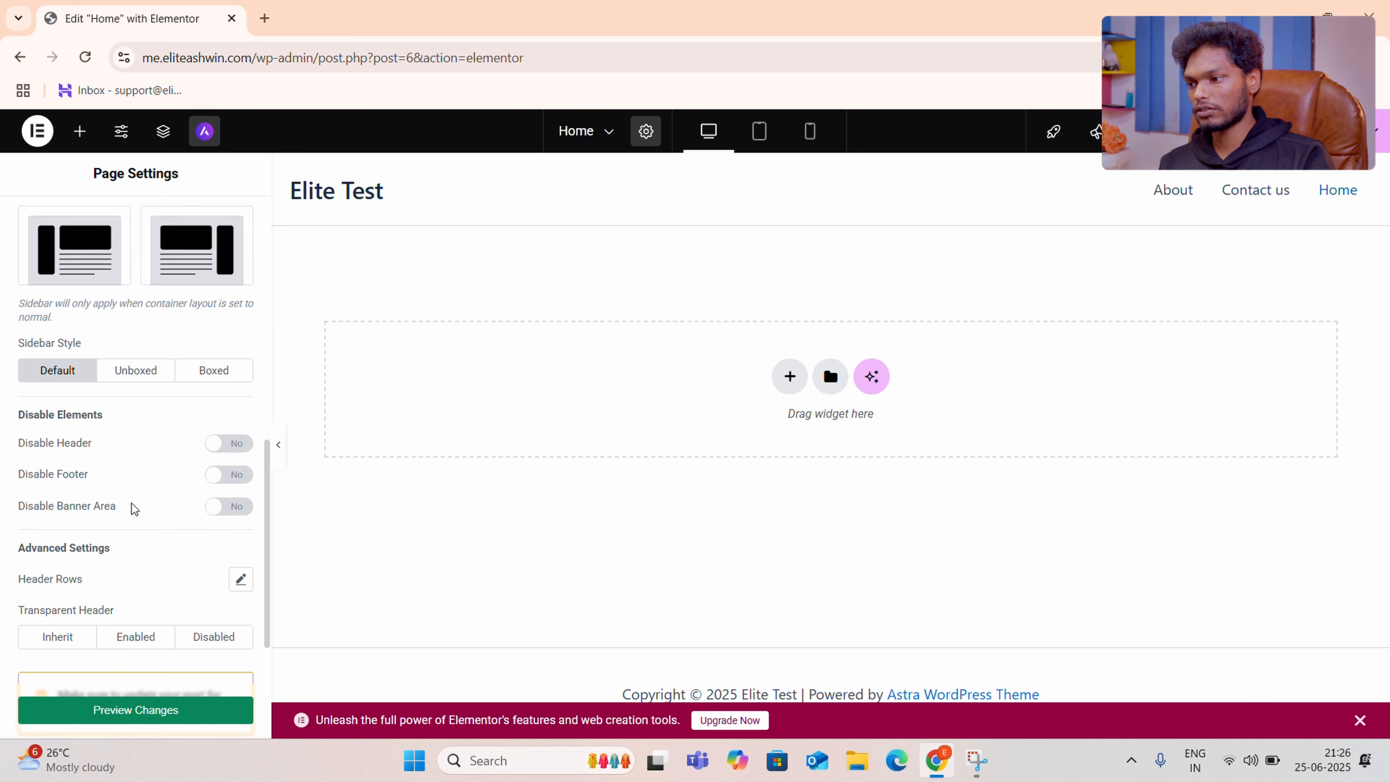
scroll(133, 507, "down", 2)
scroll(132, 505, "down", 2)
scroll(132, 506, "up", 4)
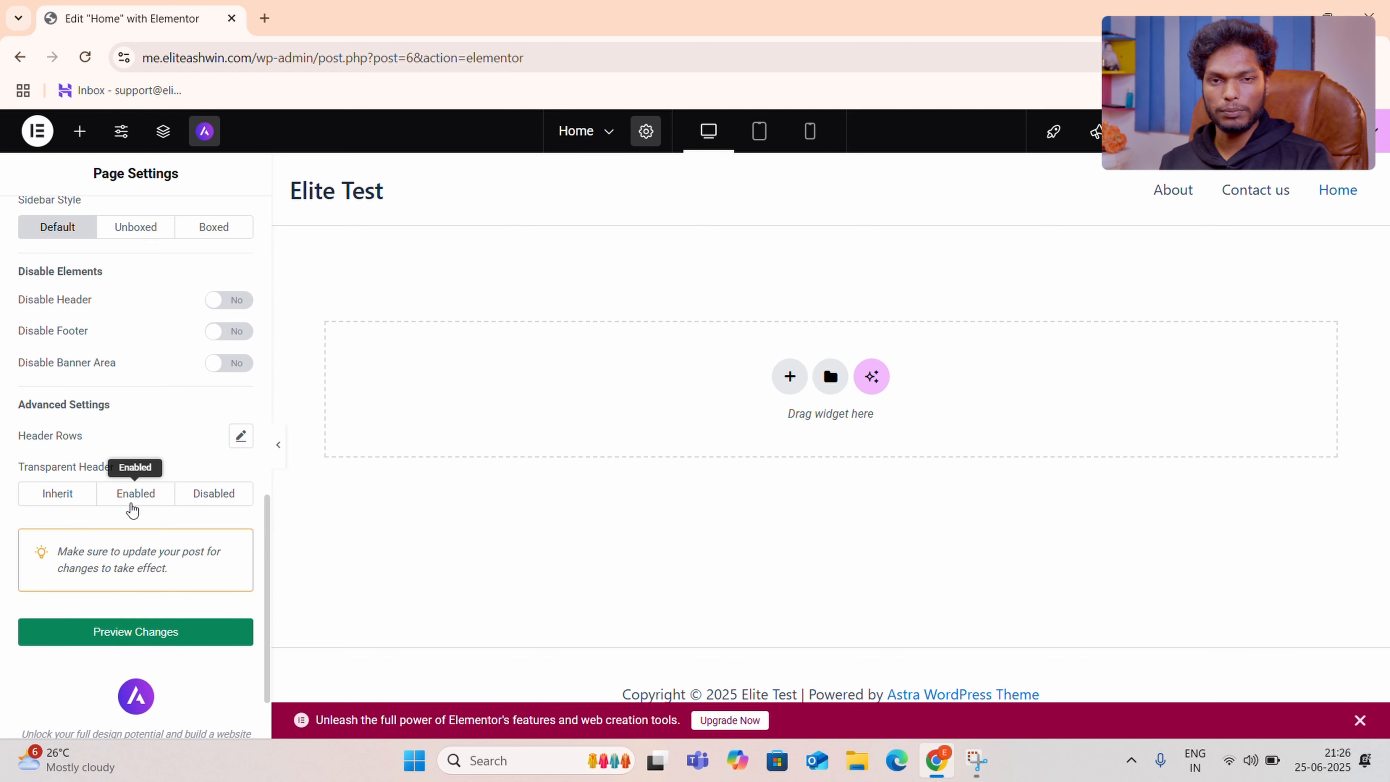
scroll(131, 506, "up", 5)
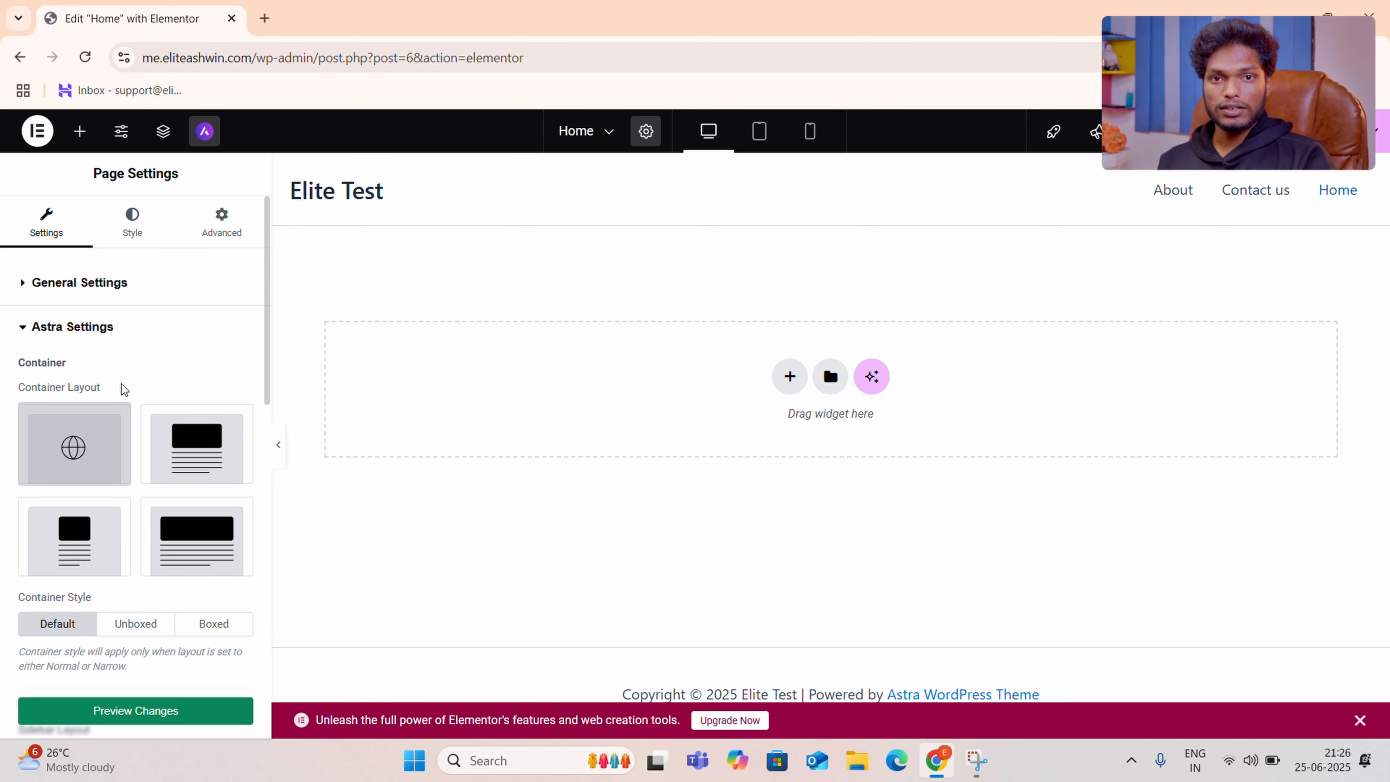
Examine the page's body style options and its advanced Custom CSS settings.
left_click(127, 224)
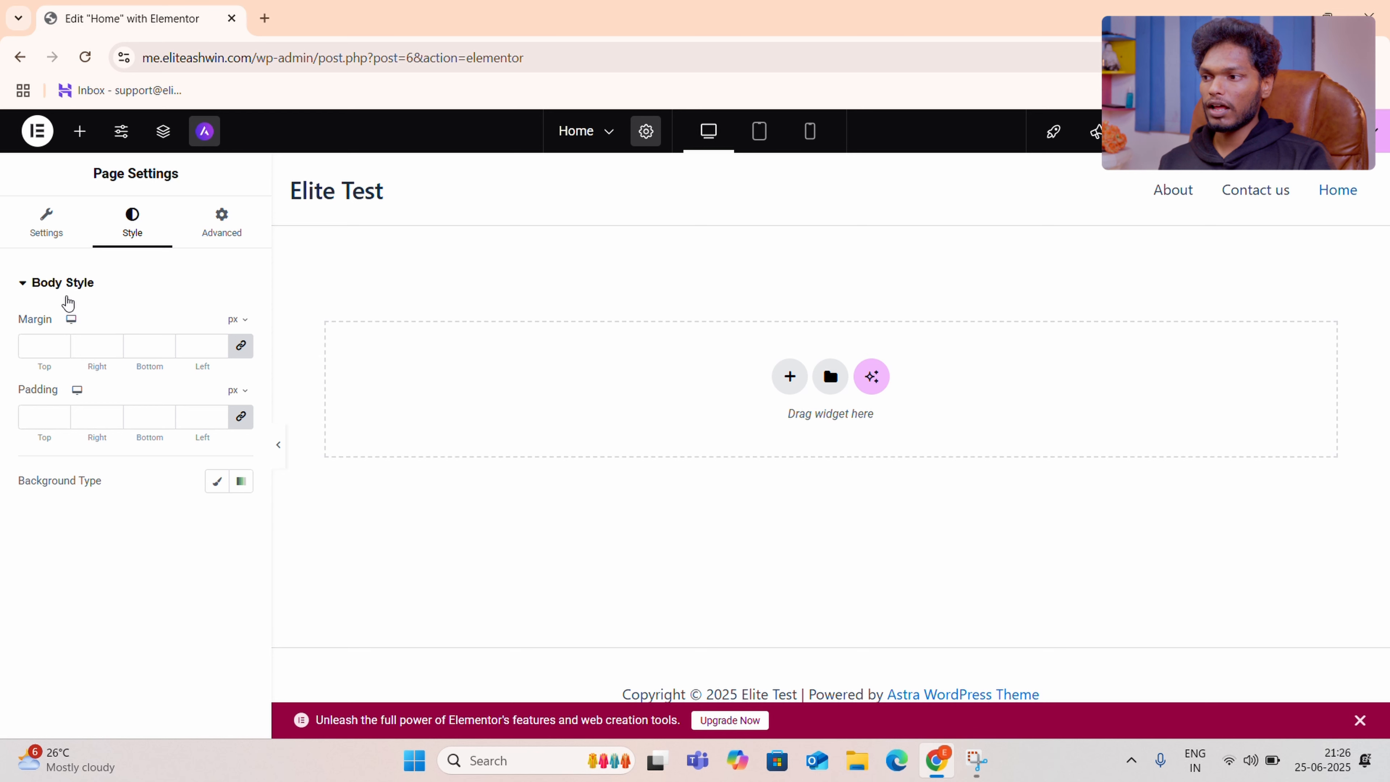
left_click(75, 286)
left_click(210, 241)
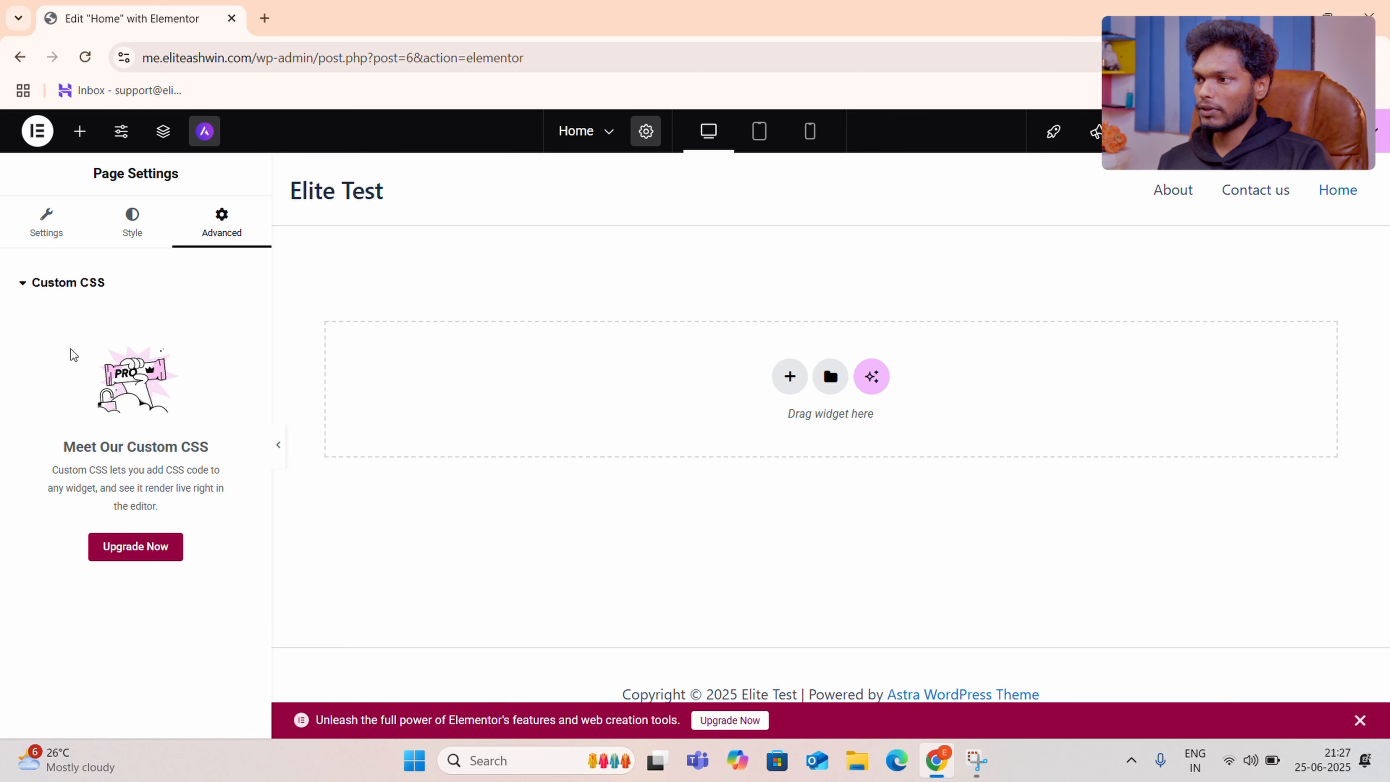
Add a new Flexbox container to the page using the single-box structure with vertical (downward) direction.
left_click(80, 132)
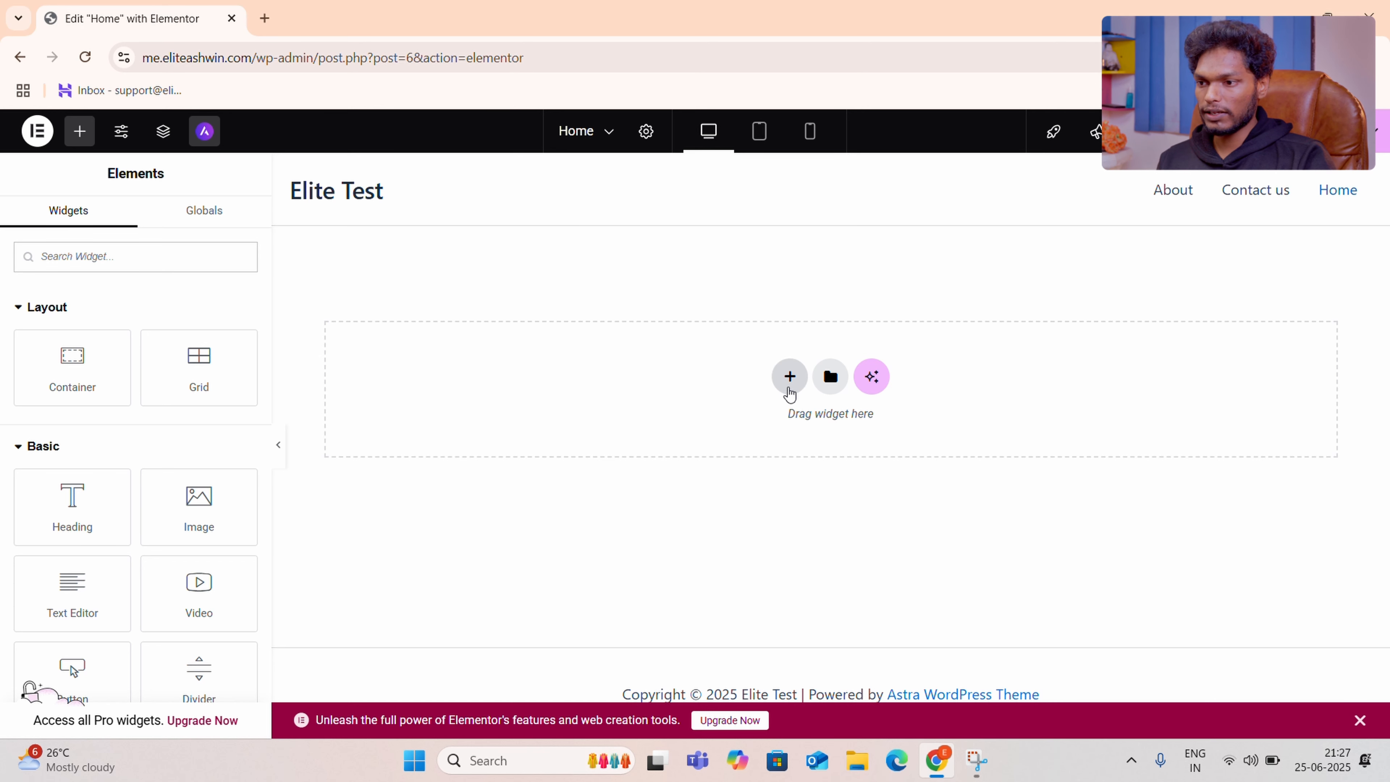
left_click(787, 387)
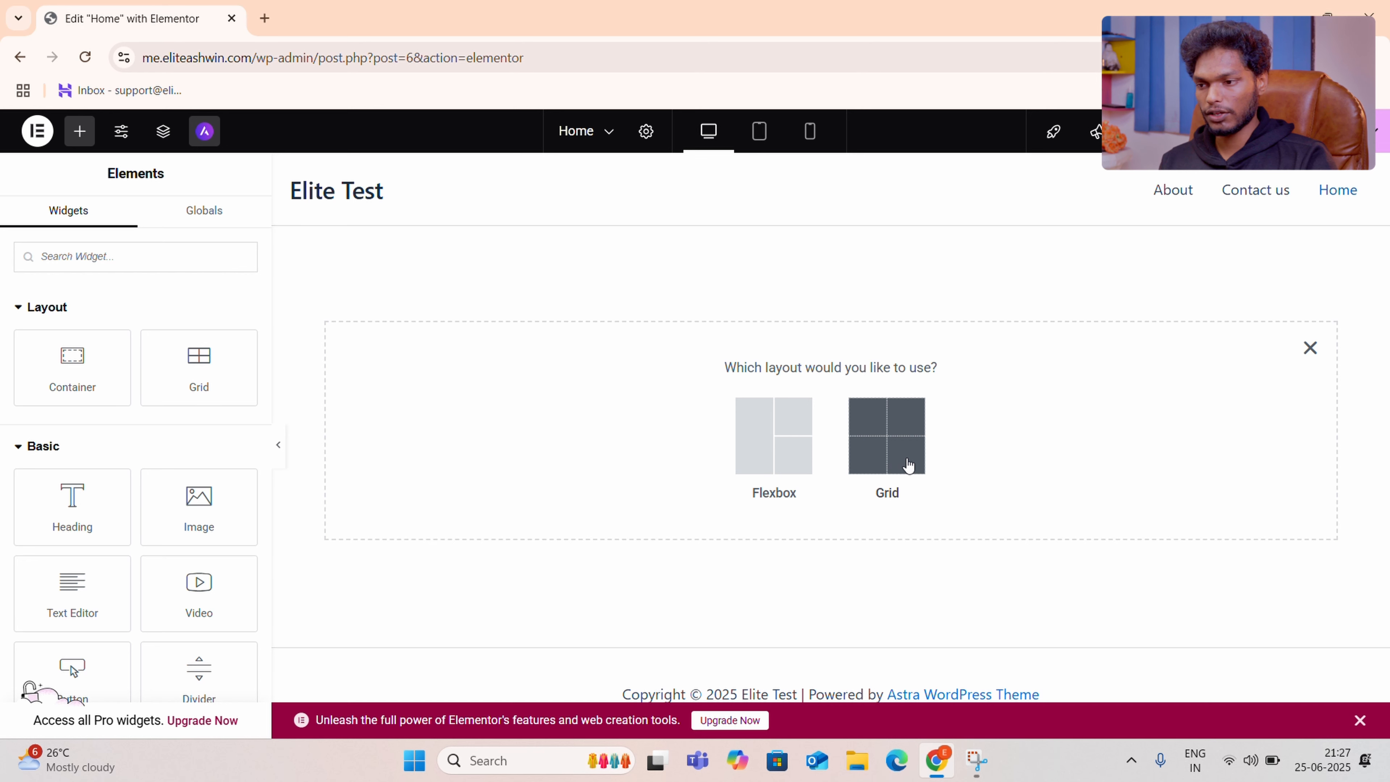
left_click(769, 463)
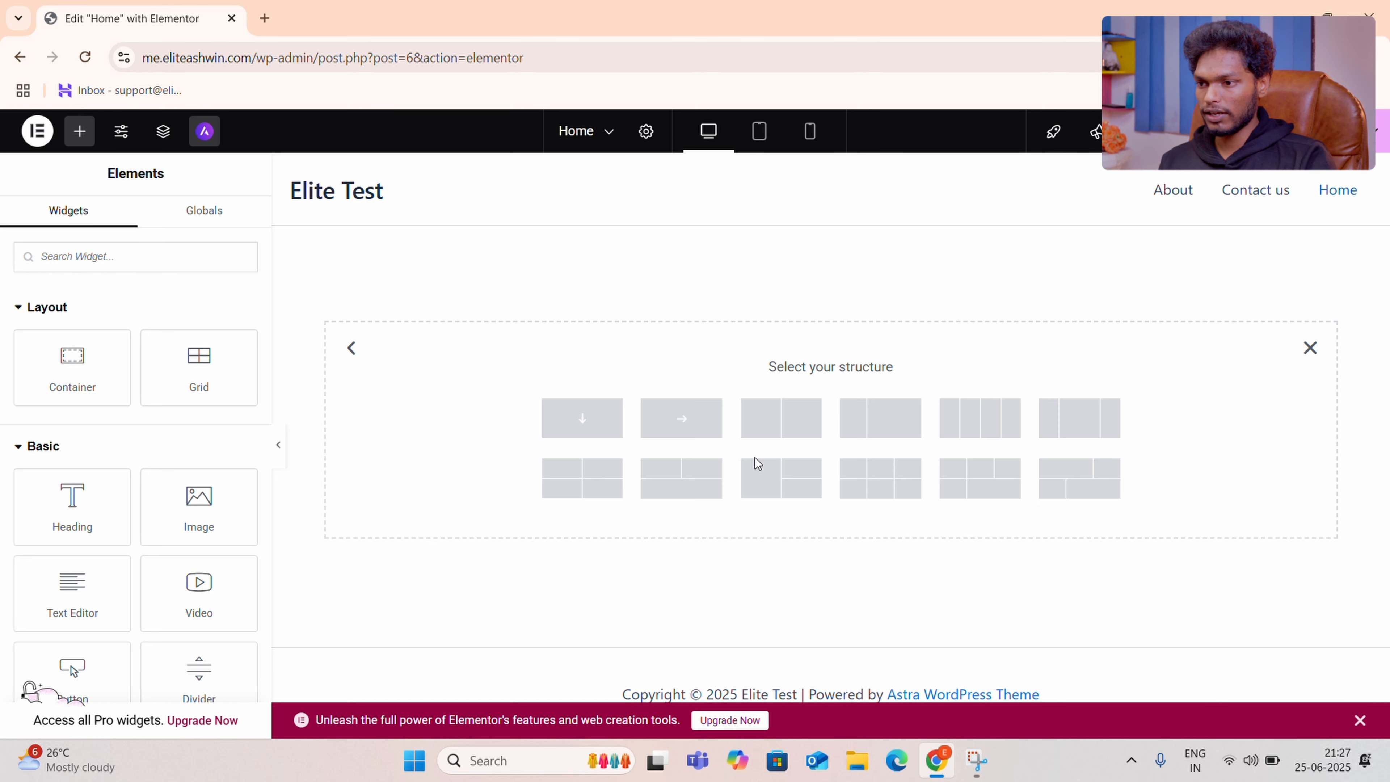
left_click(583, 431)
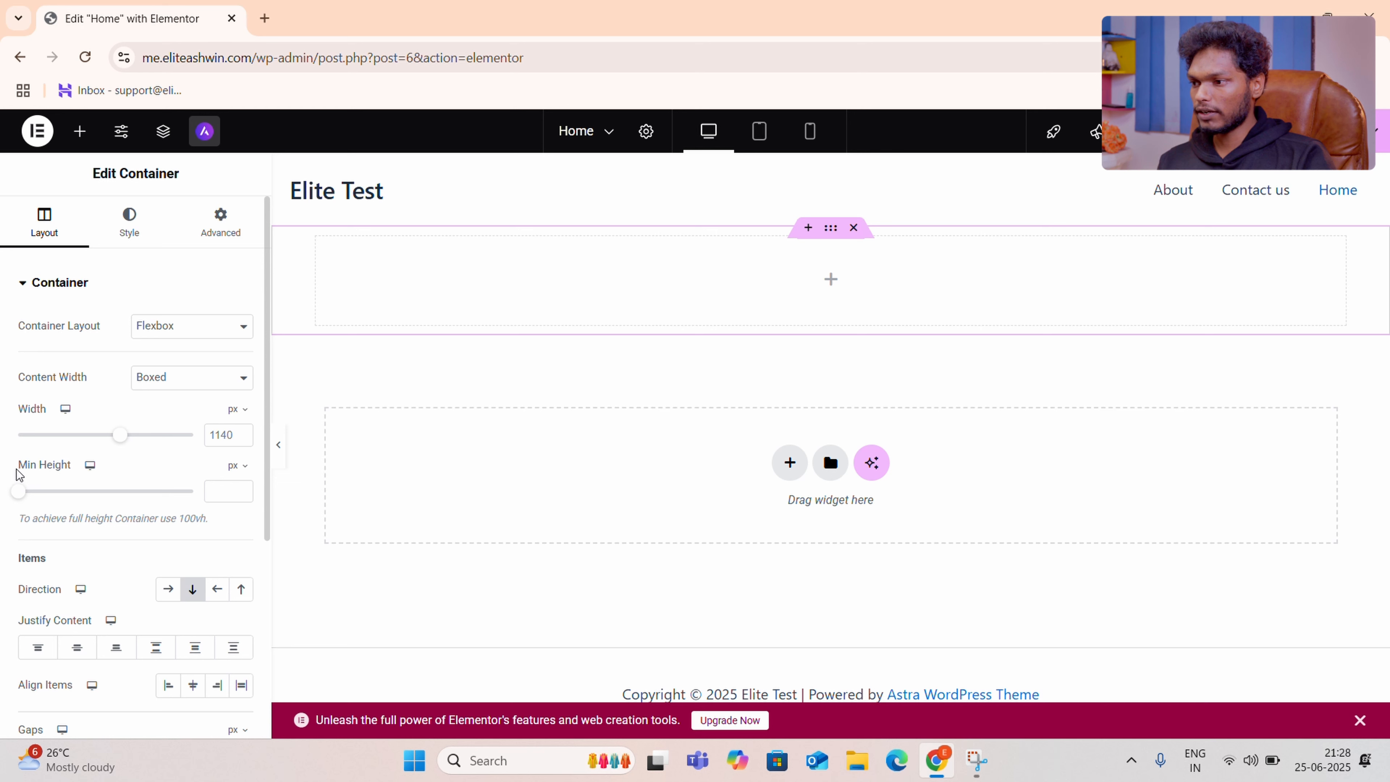
Set the container's minimum height to 300 px and preview the page without the editing controls.
left_click(226, 486)
type("300")
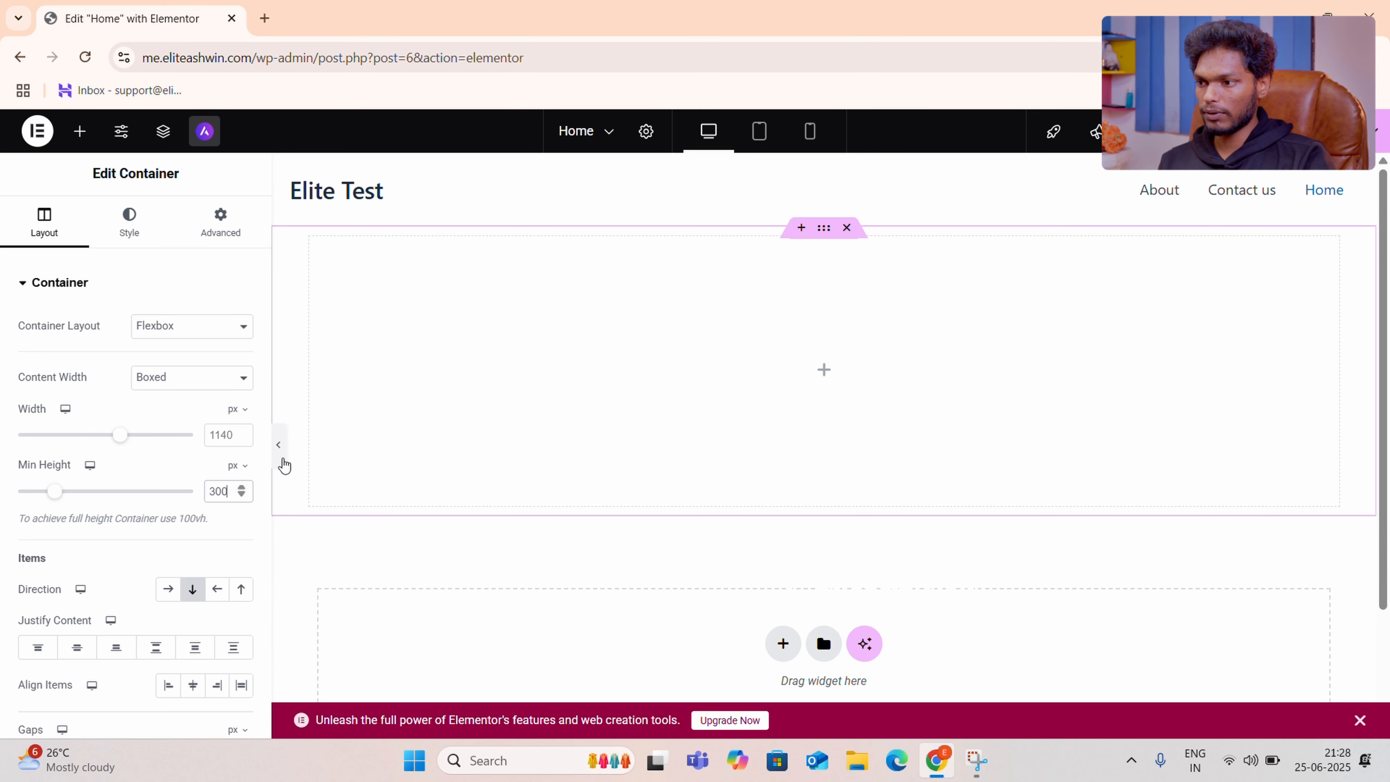
left_click(282, 460)
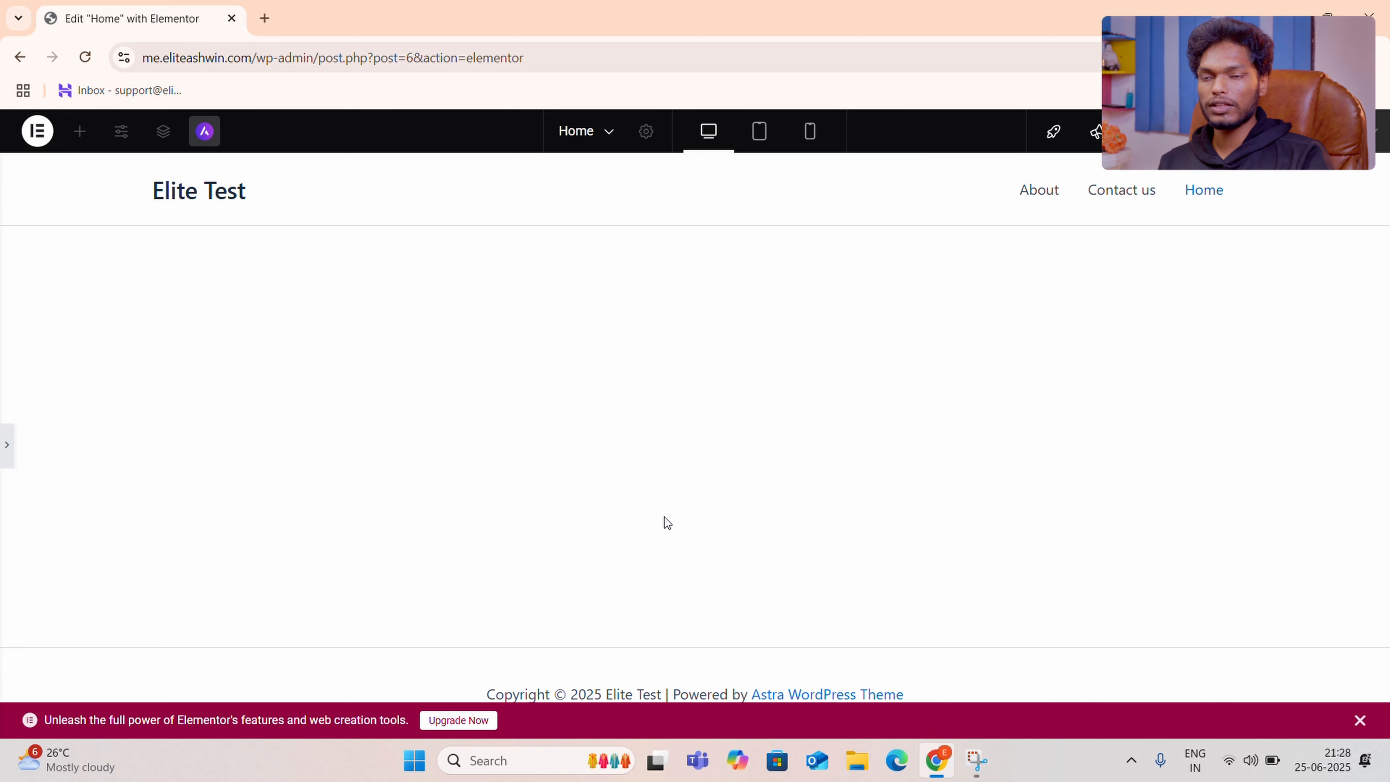
left_click(7, 460)
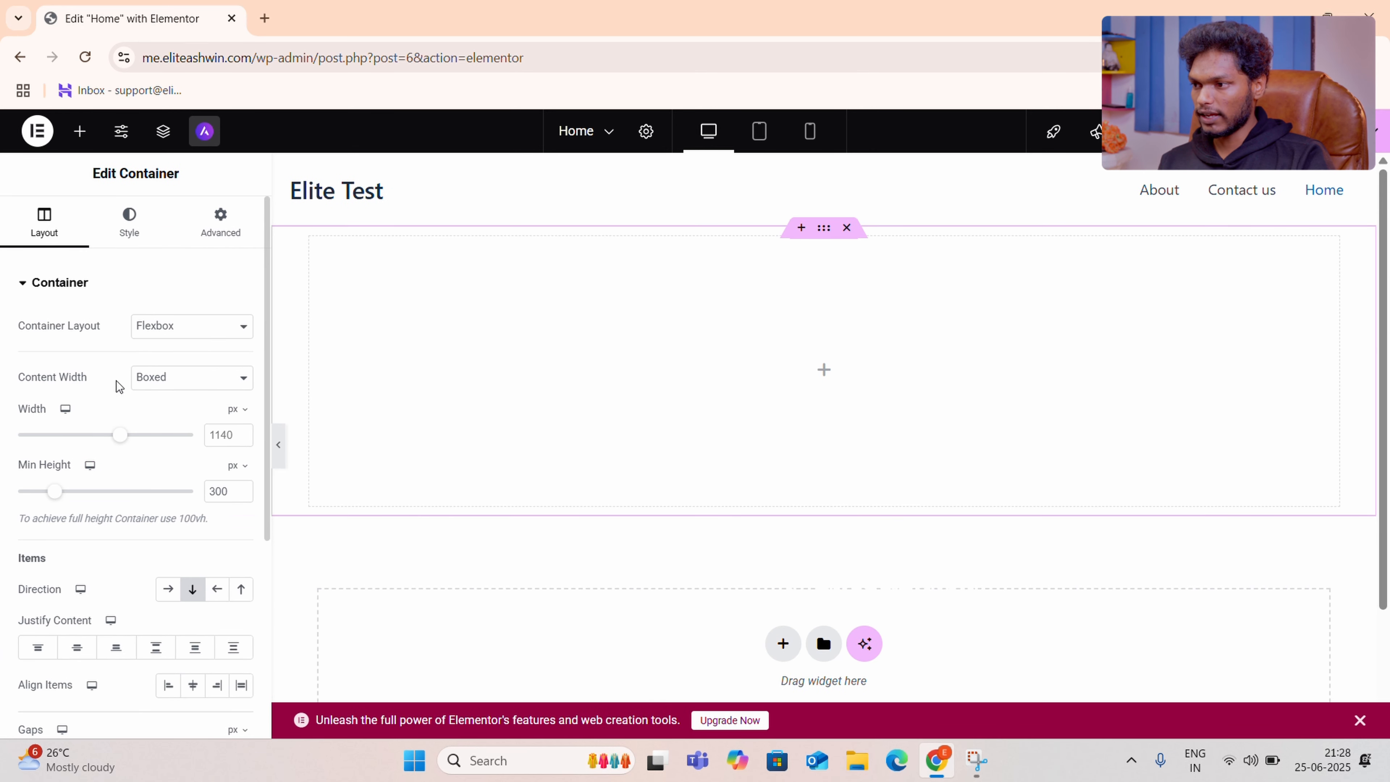
Give the container a classic background in red #FF4545 and preview the page.
left_click(129, 218)
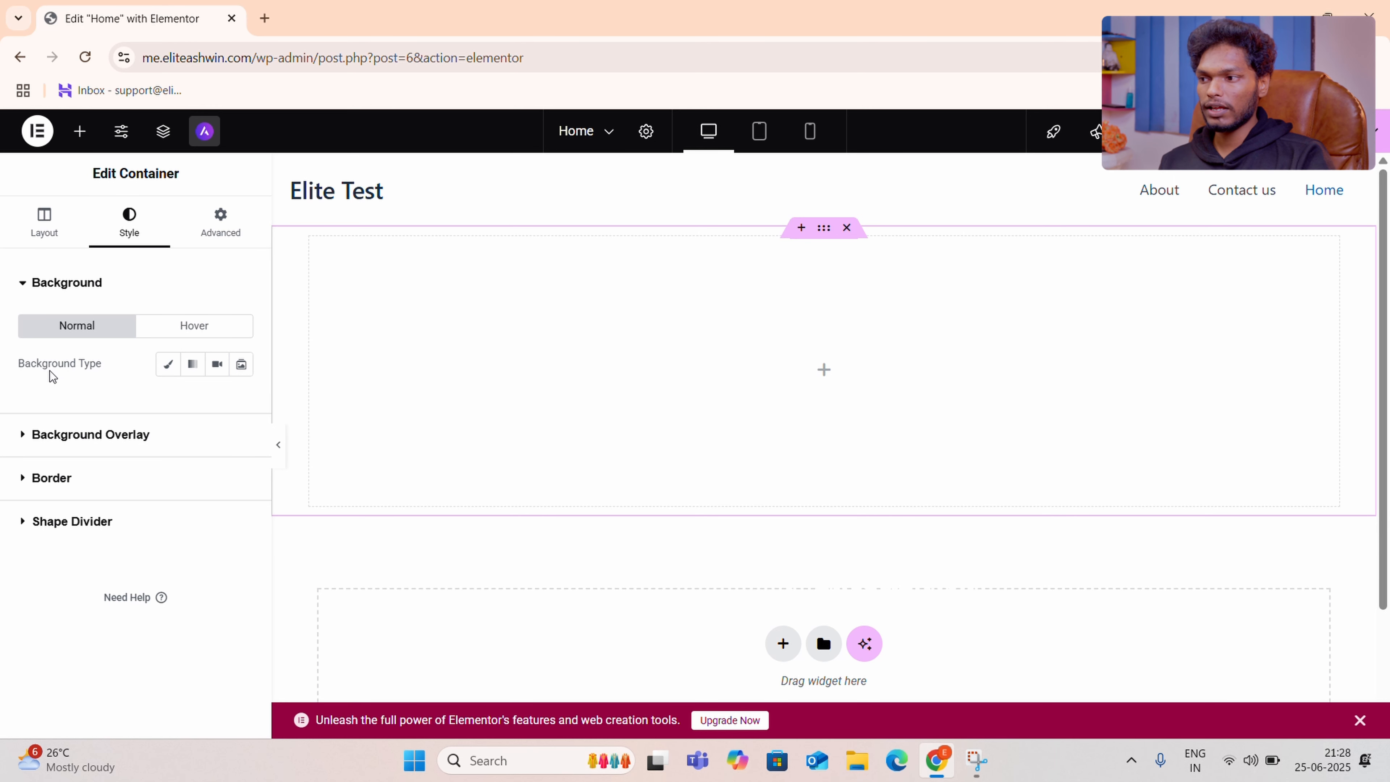
left_click(169, 367)
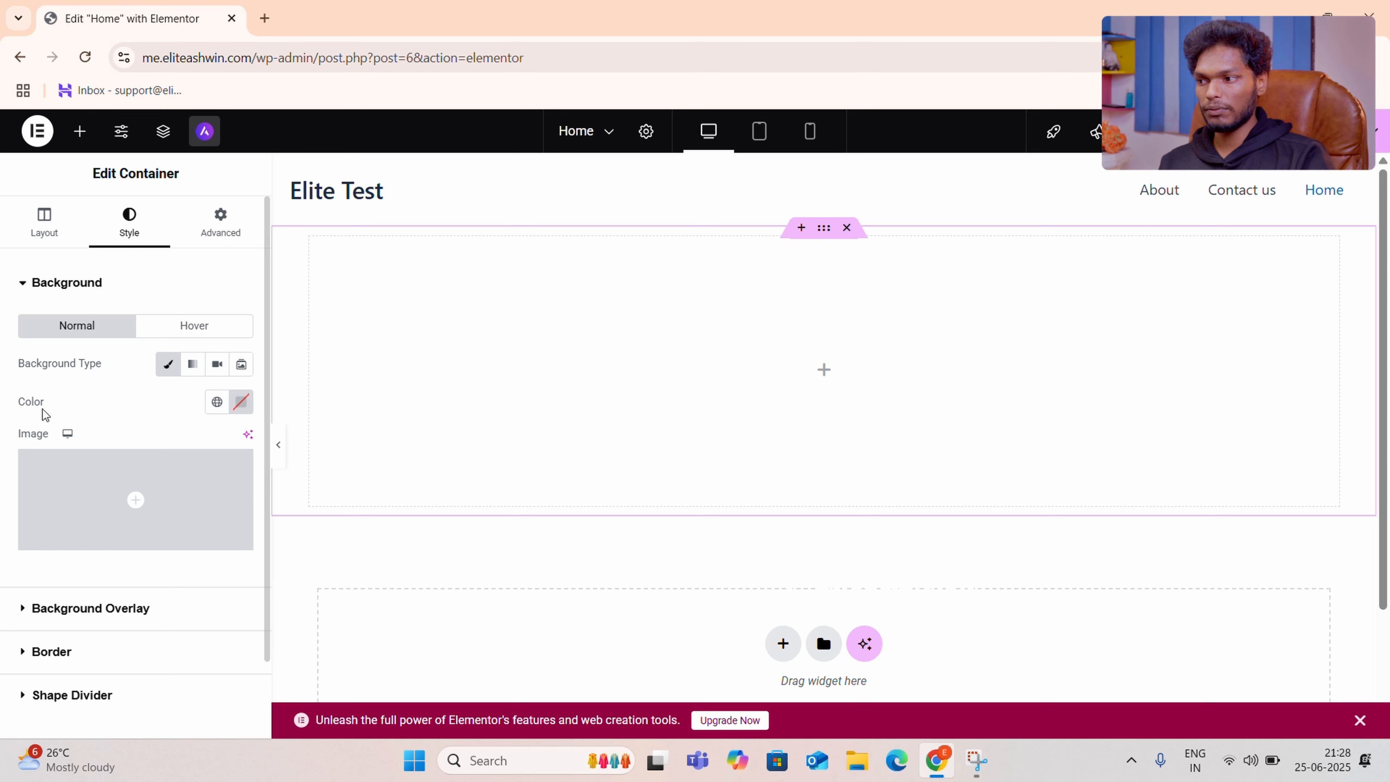
mouse_move(49, 485)
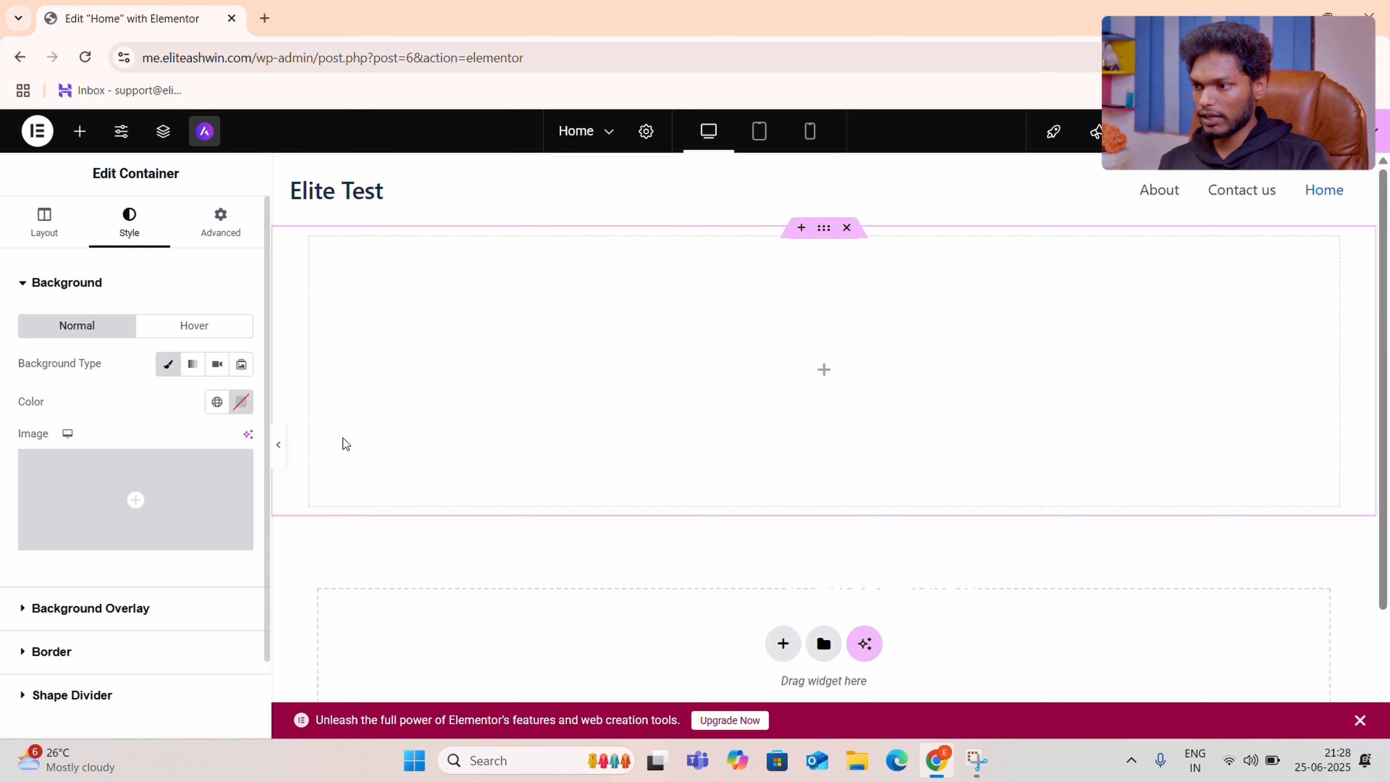
left_click(241, 402)
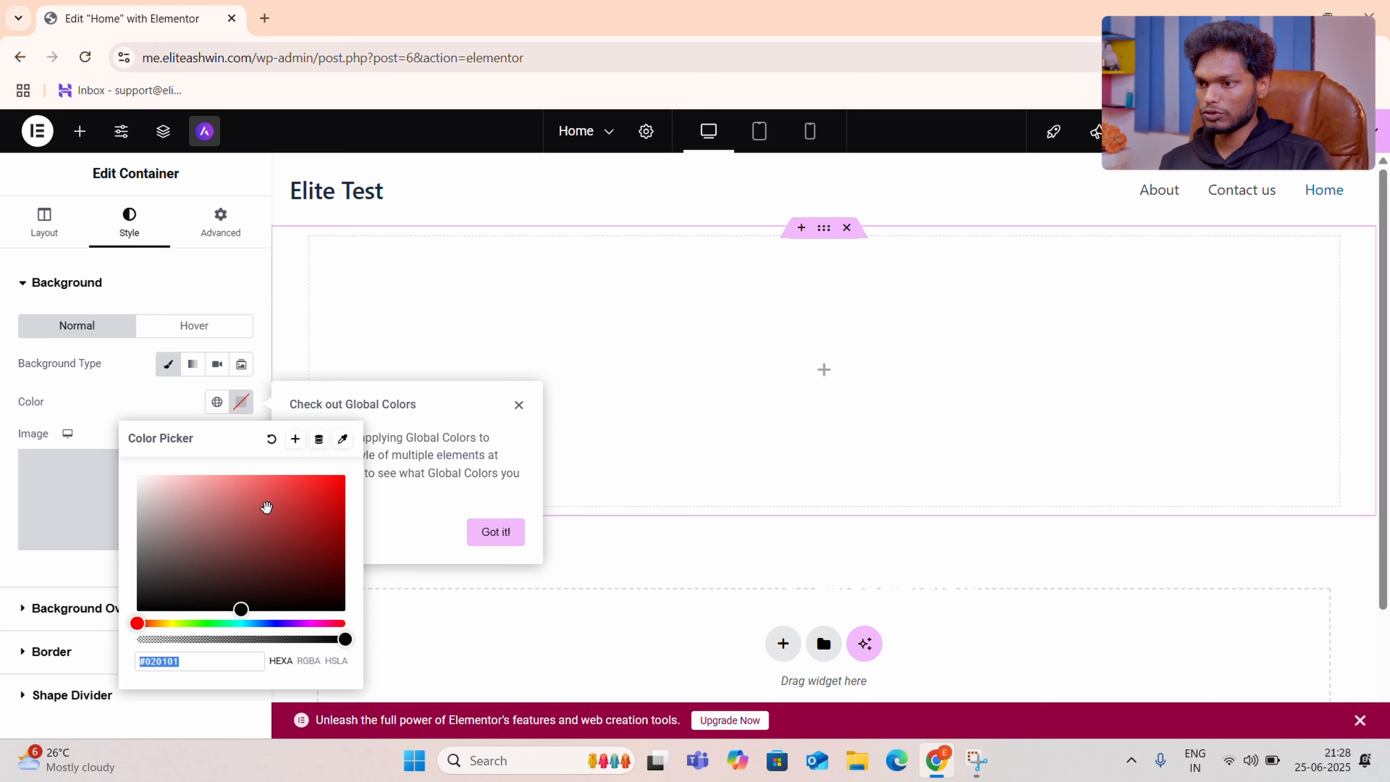
left_click_drag(267, 506, 290, 467)
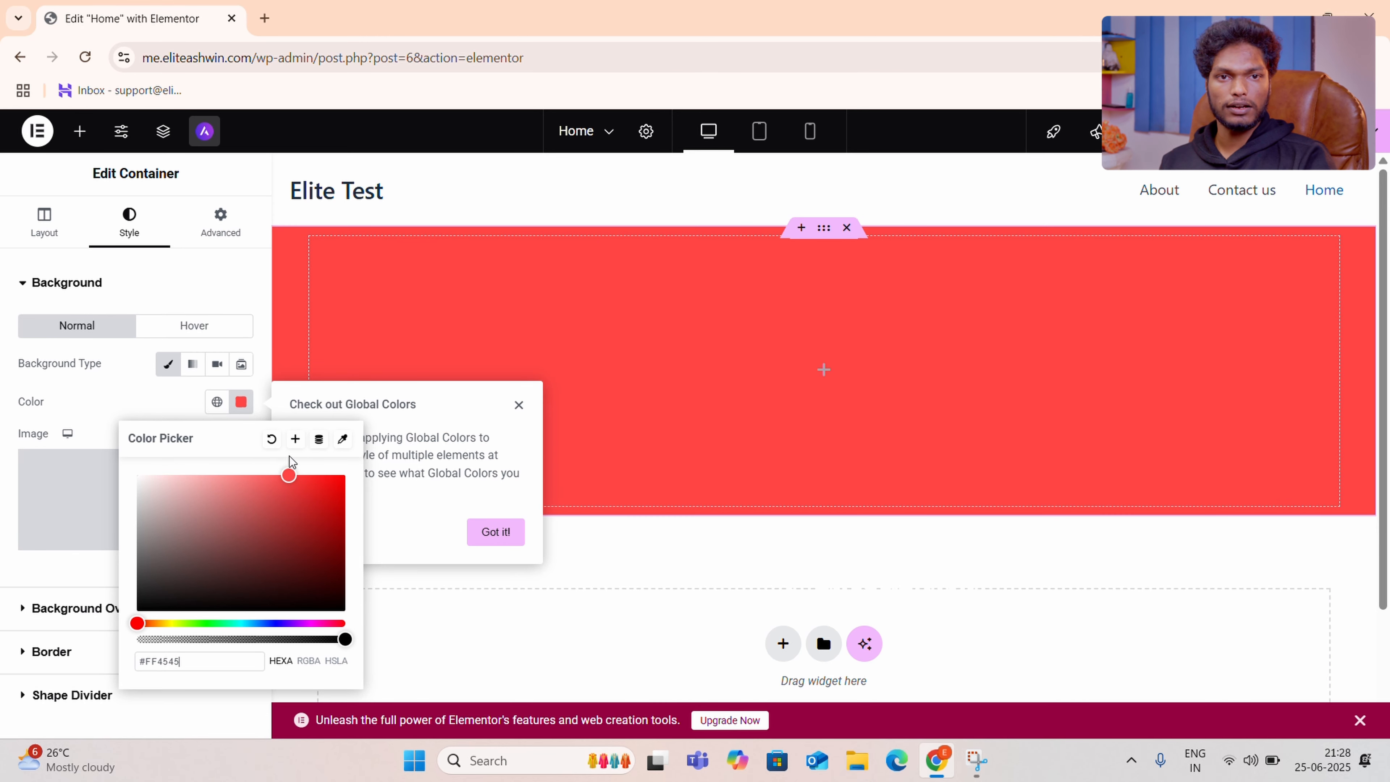
left_click(161, 415)
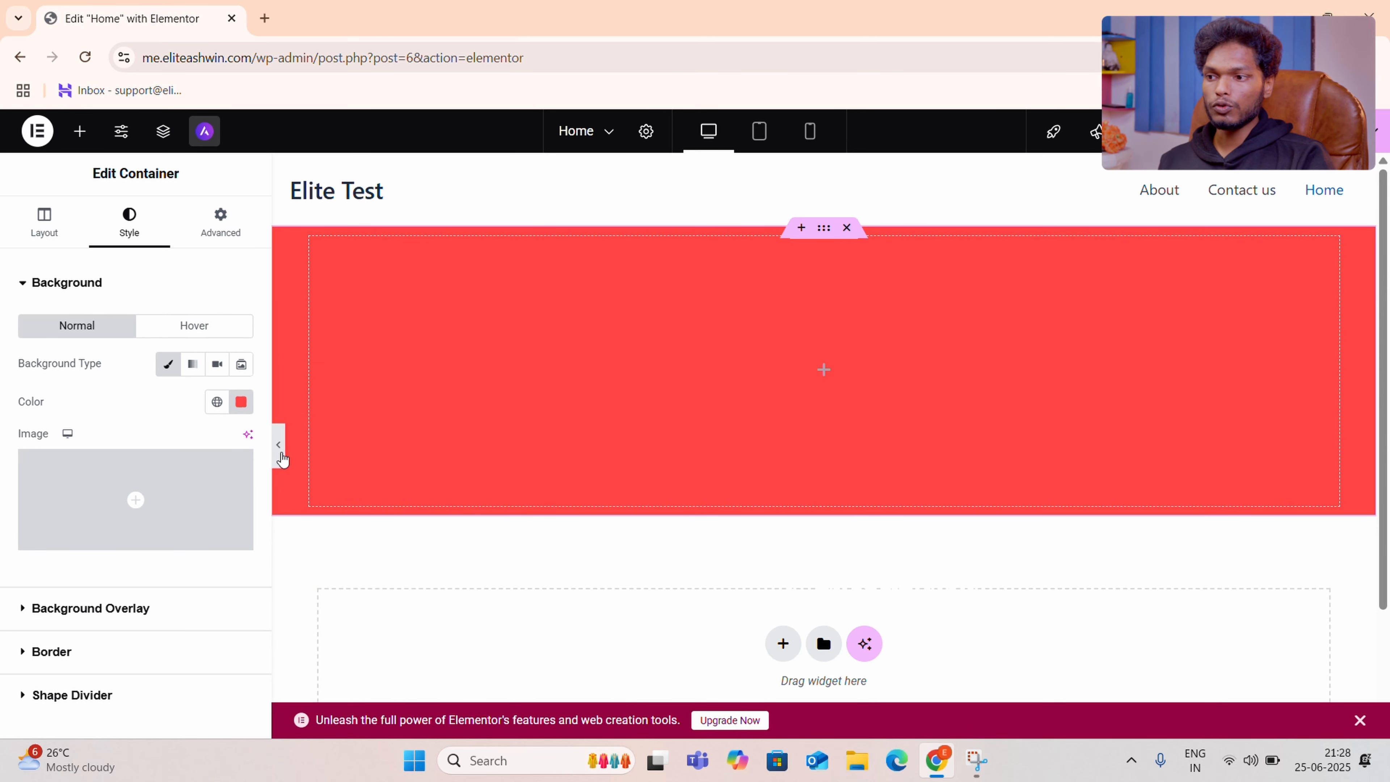
left_click(279, 444)
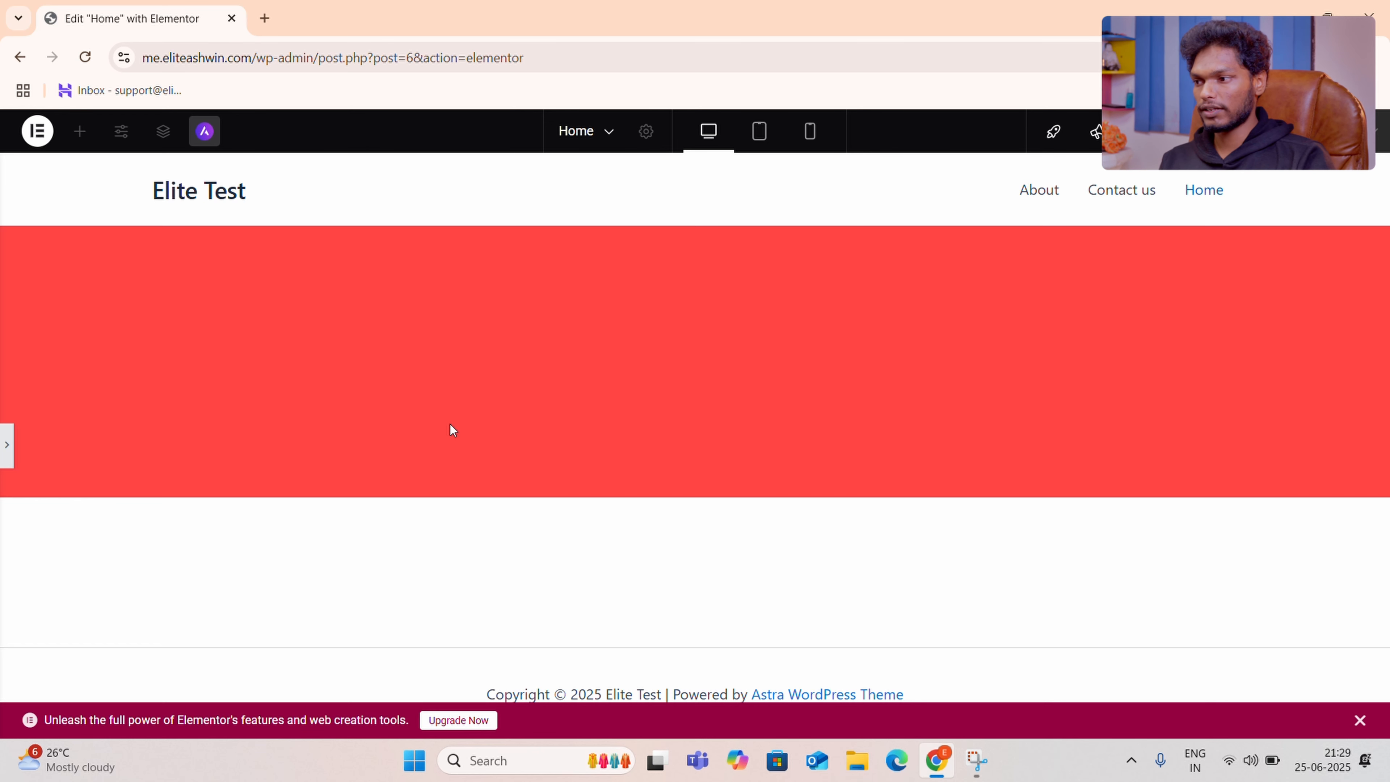
left_click(4, 451)
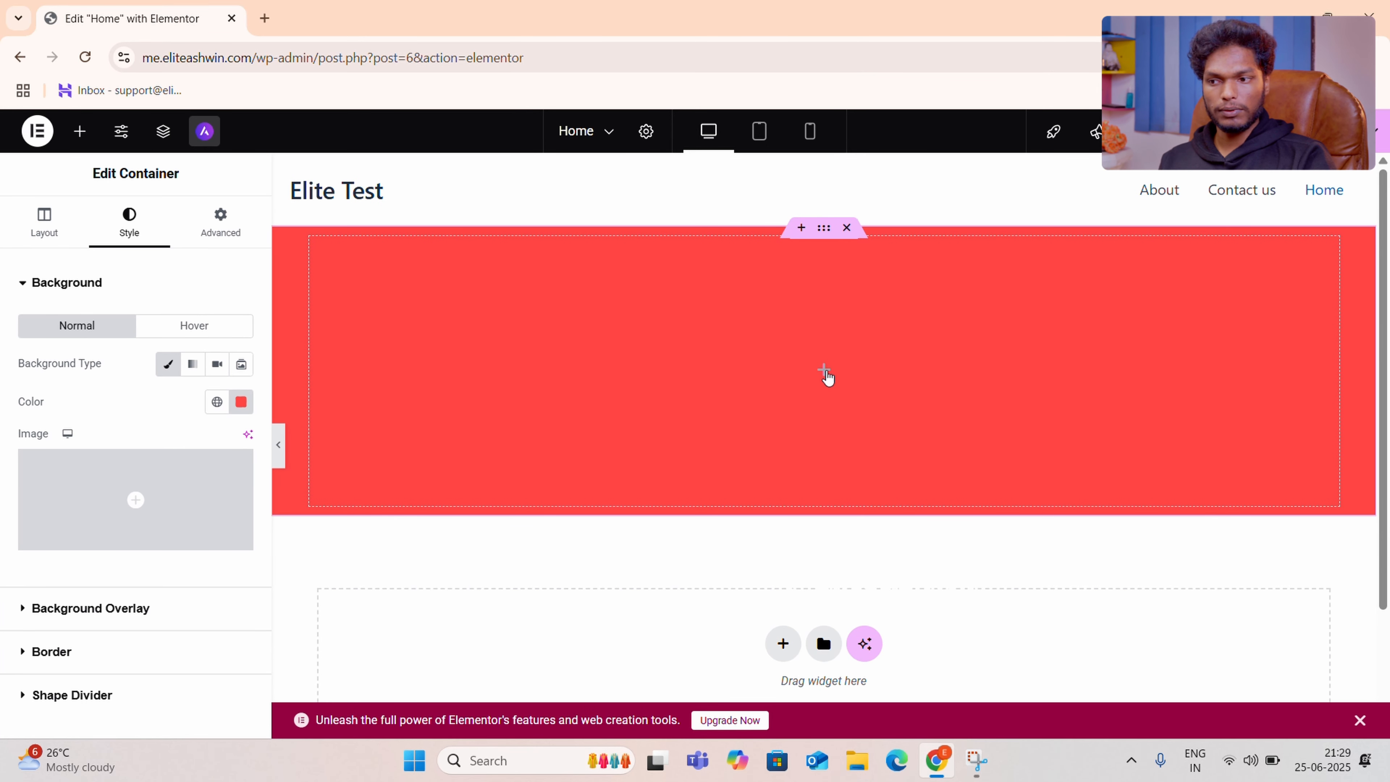
Place a nested container inside the red container and duplicate it.
left_click(825, 373)
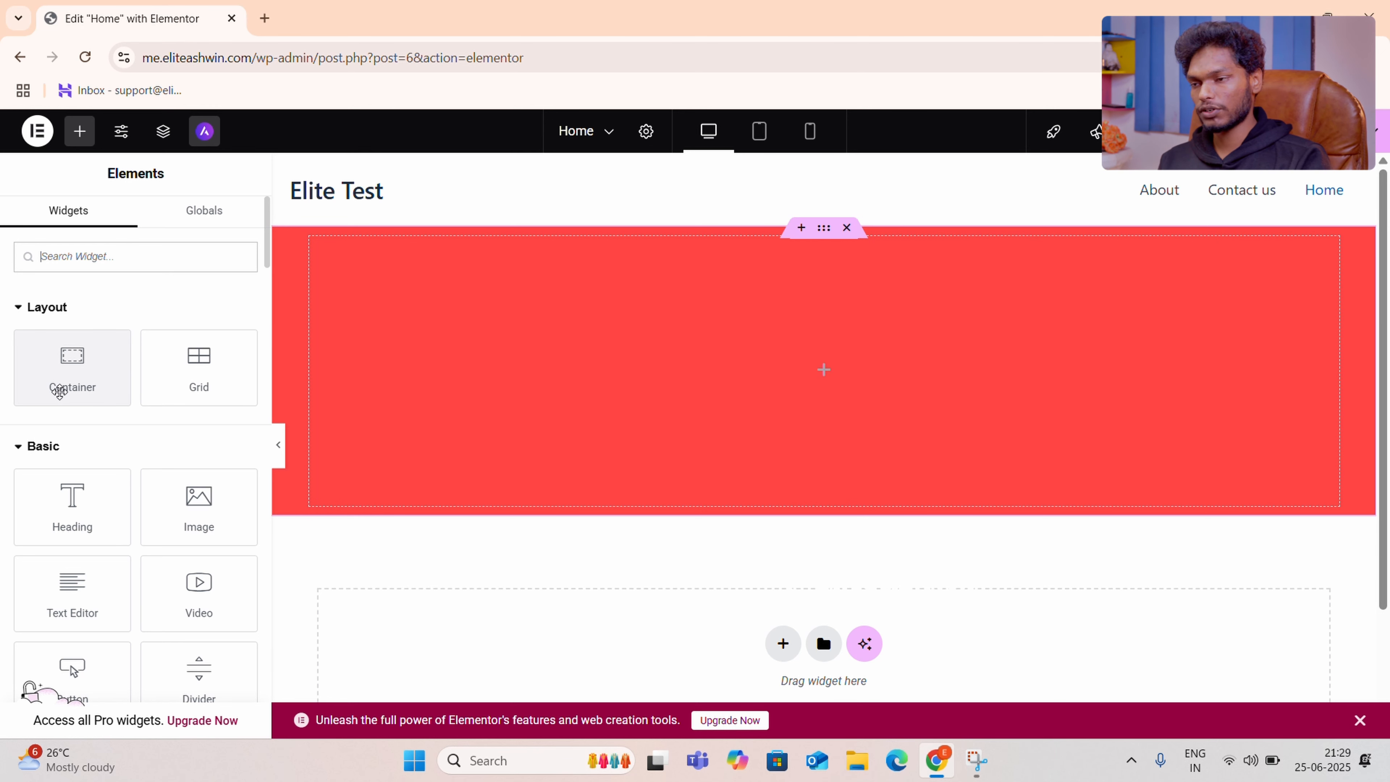
left_click_drag(59, 391, 606, 394)
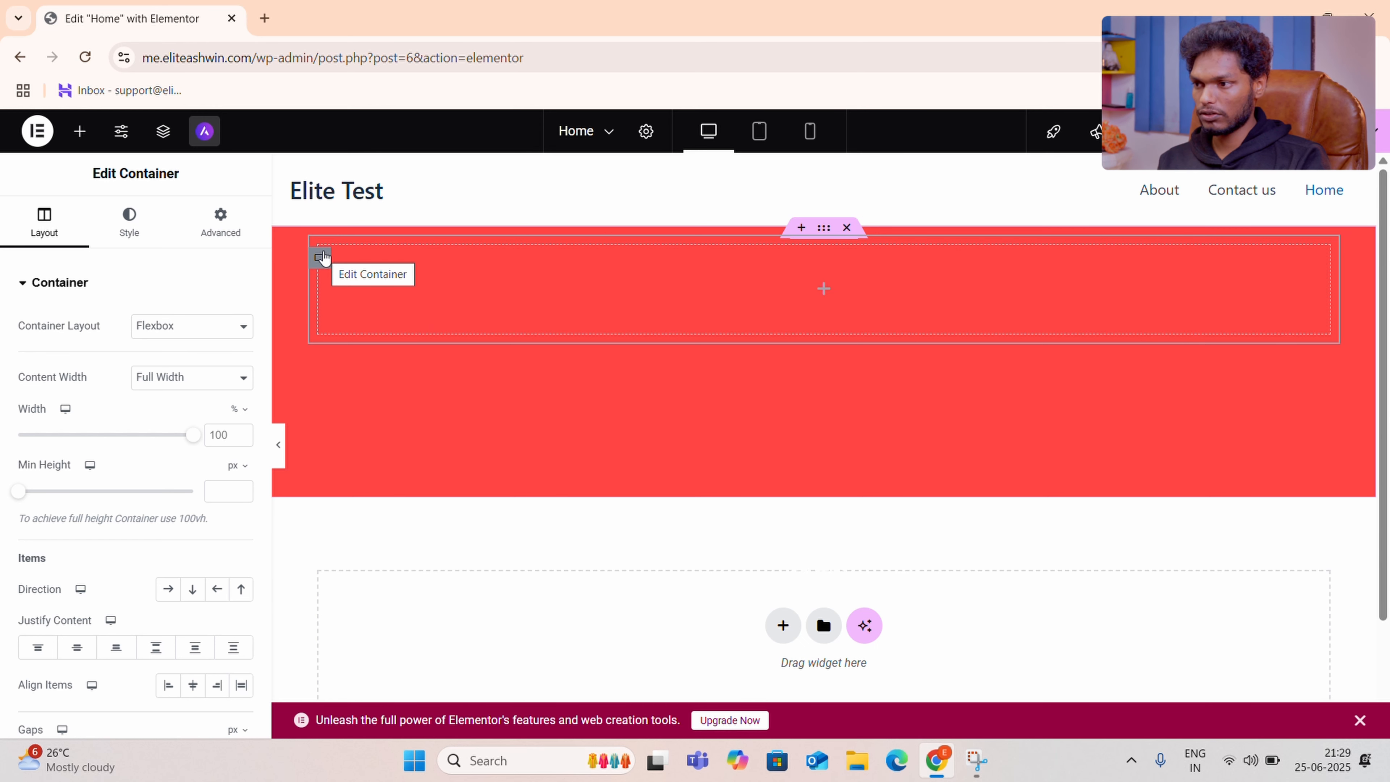
left_click(321, 260)
right_click(321, 261)
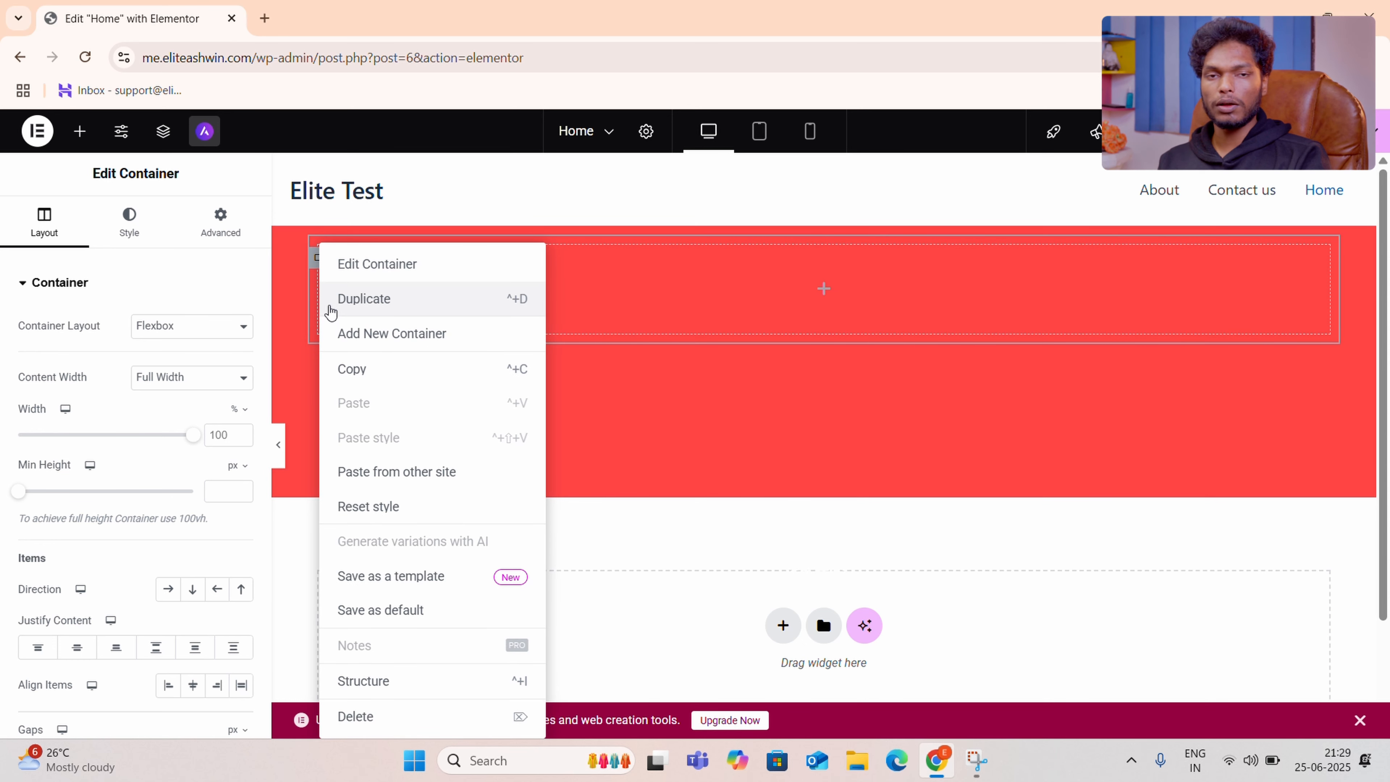
left_click(339, 311)
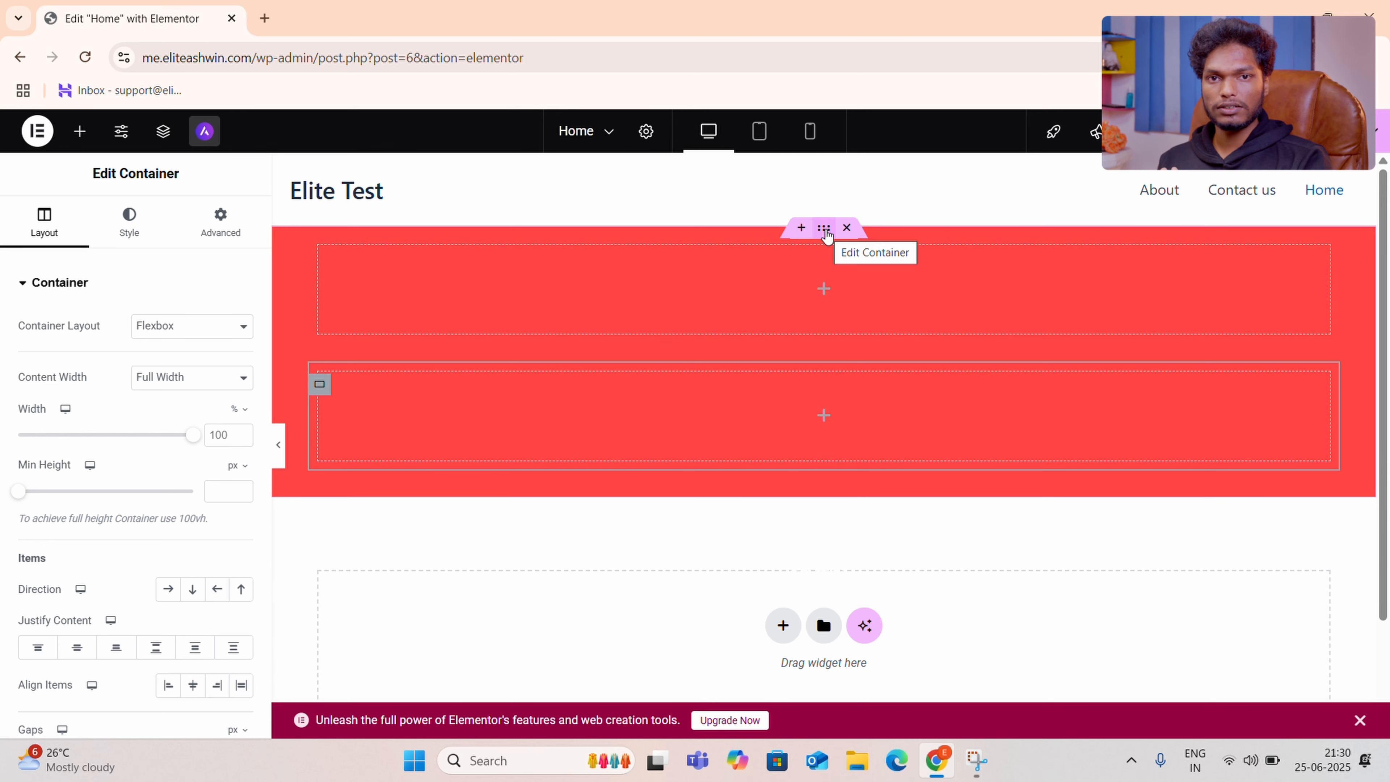
Set the outer container's item direction to Row - horizontal, comparing it with Column - vertical.
left_click(824, 229)
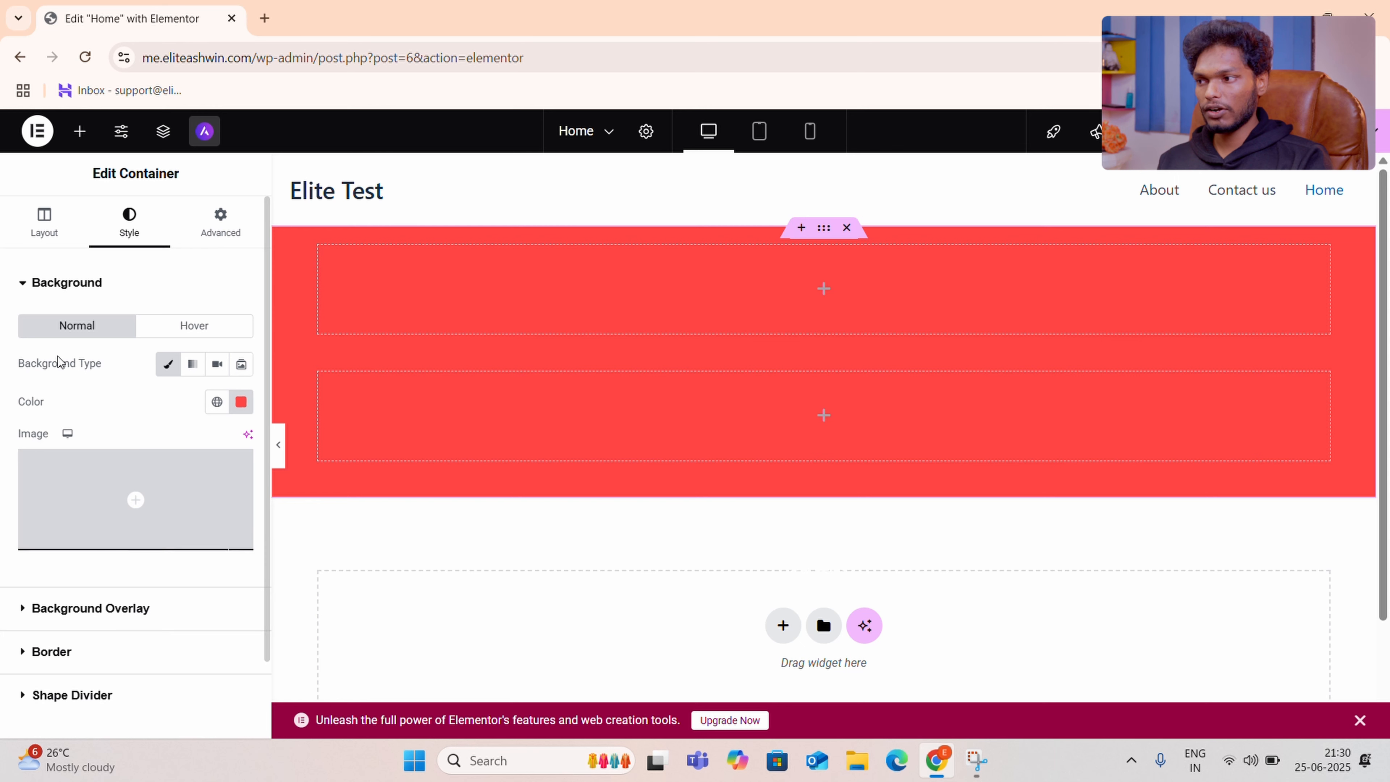
left_click(56, 248)
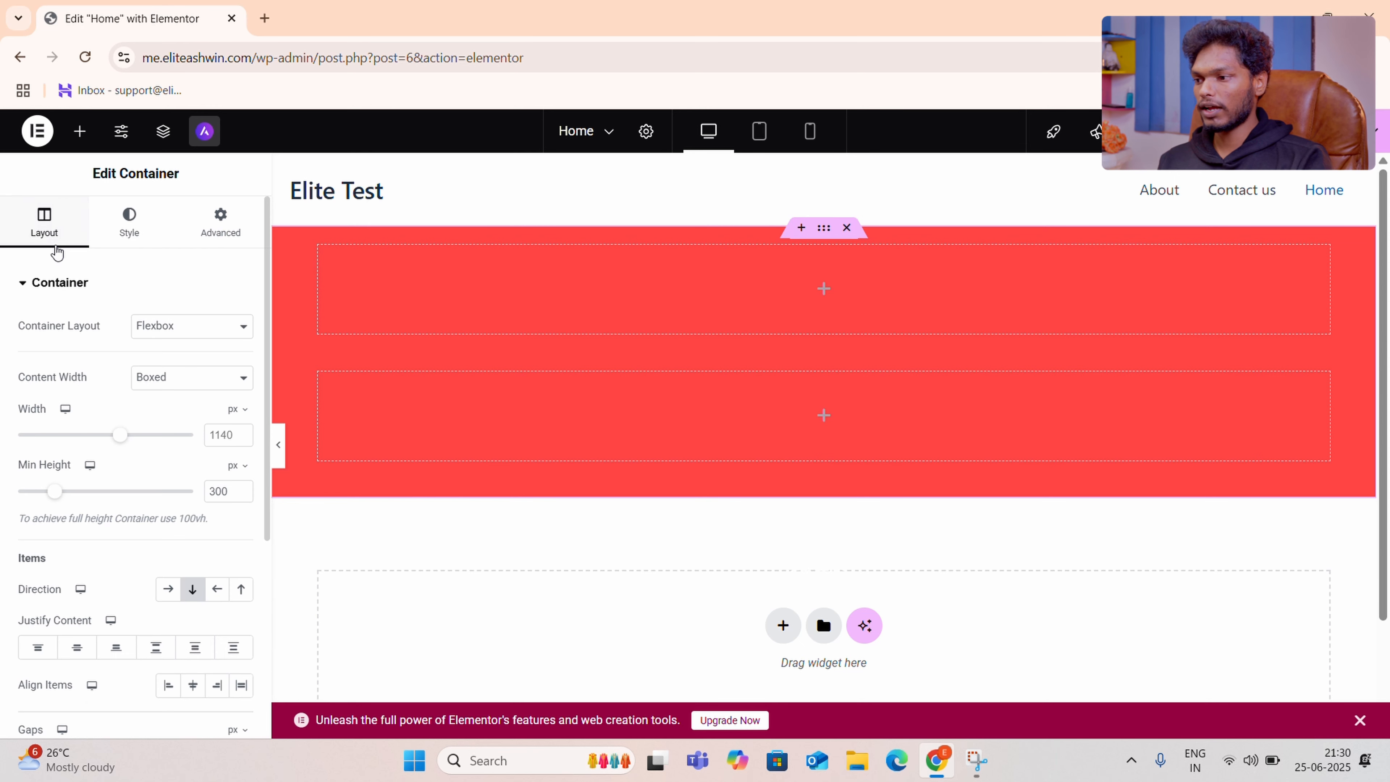
scroll(90, 433, "down", 3)
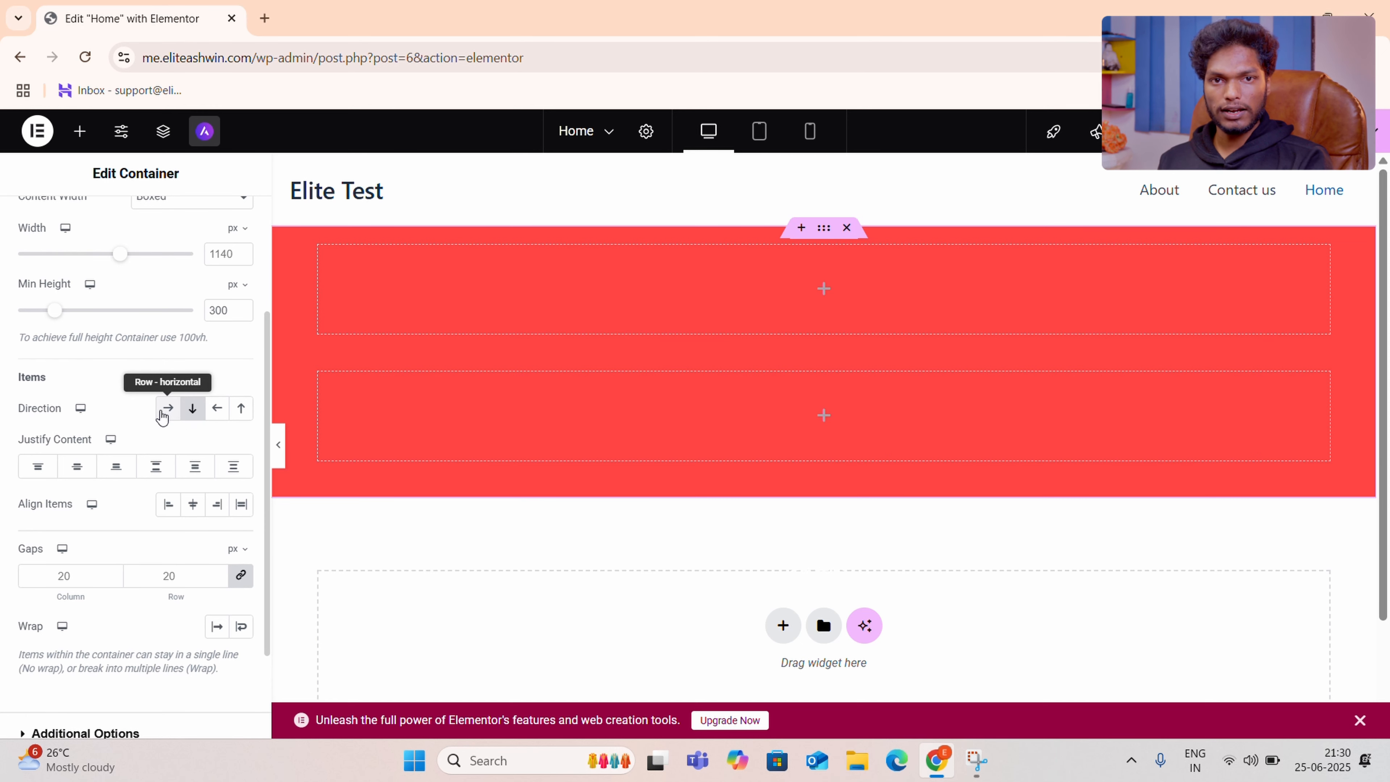
left_click(167, 408)
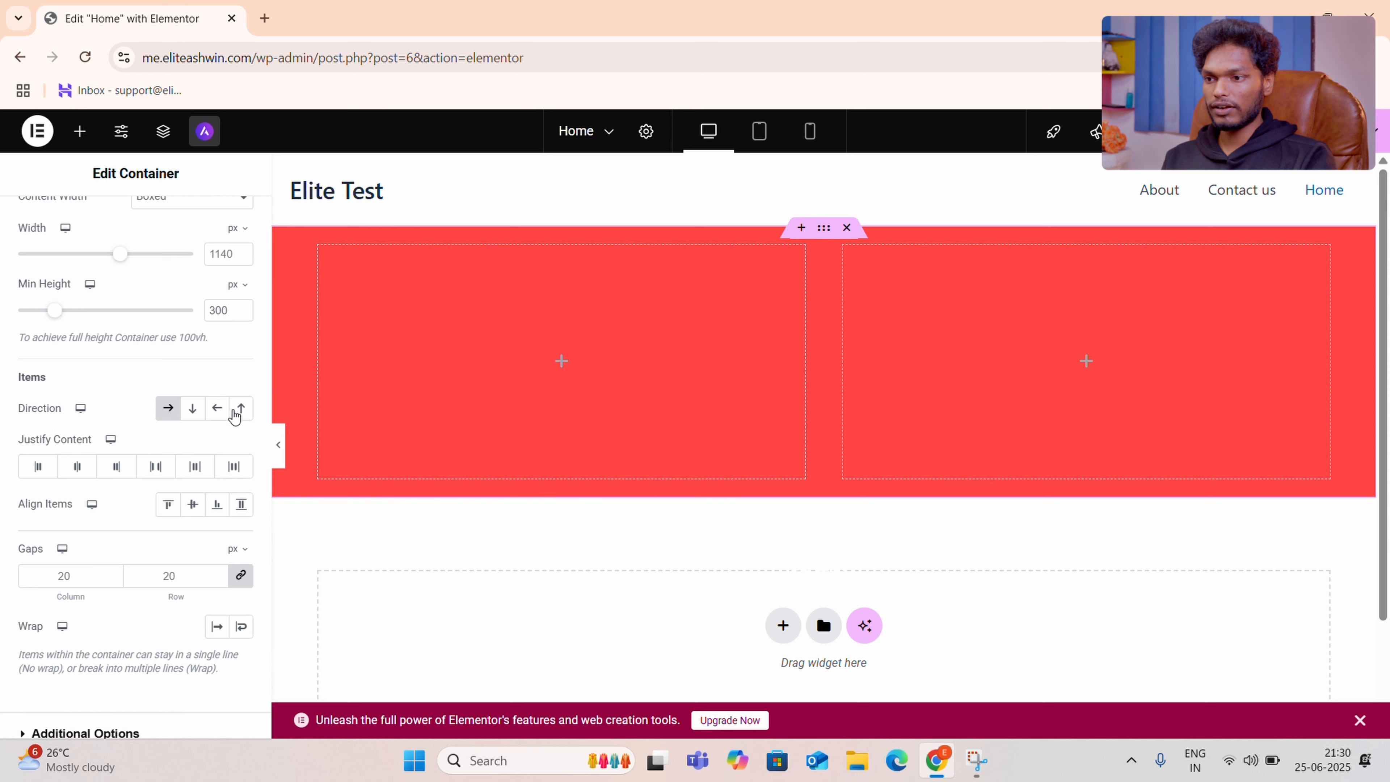
left_click(188, 414)
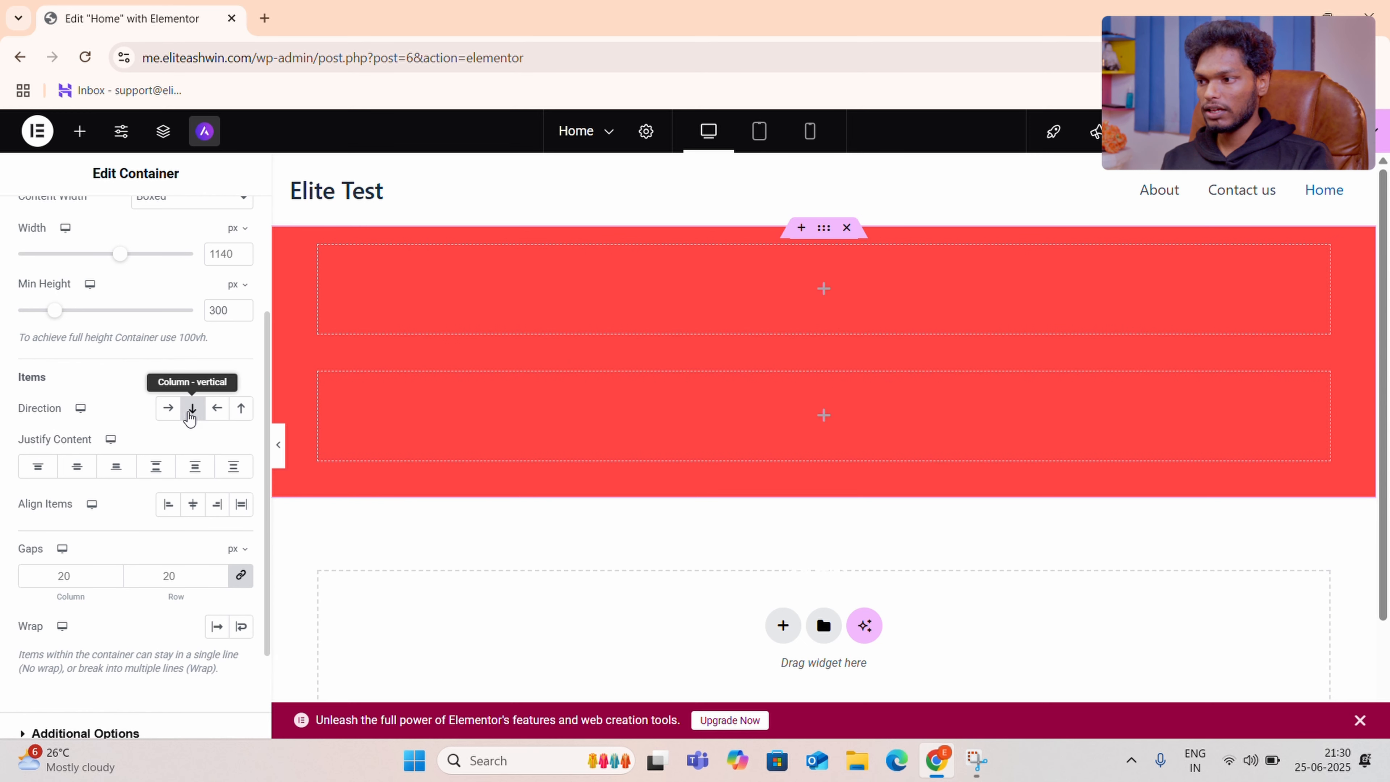
left_click(168, 409)
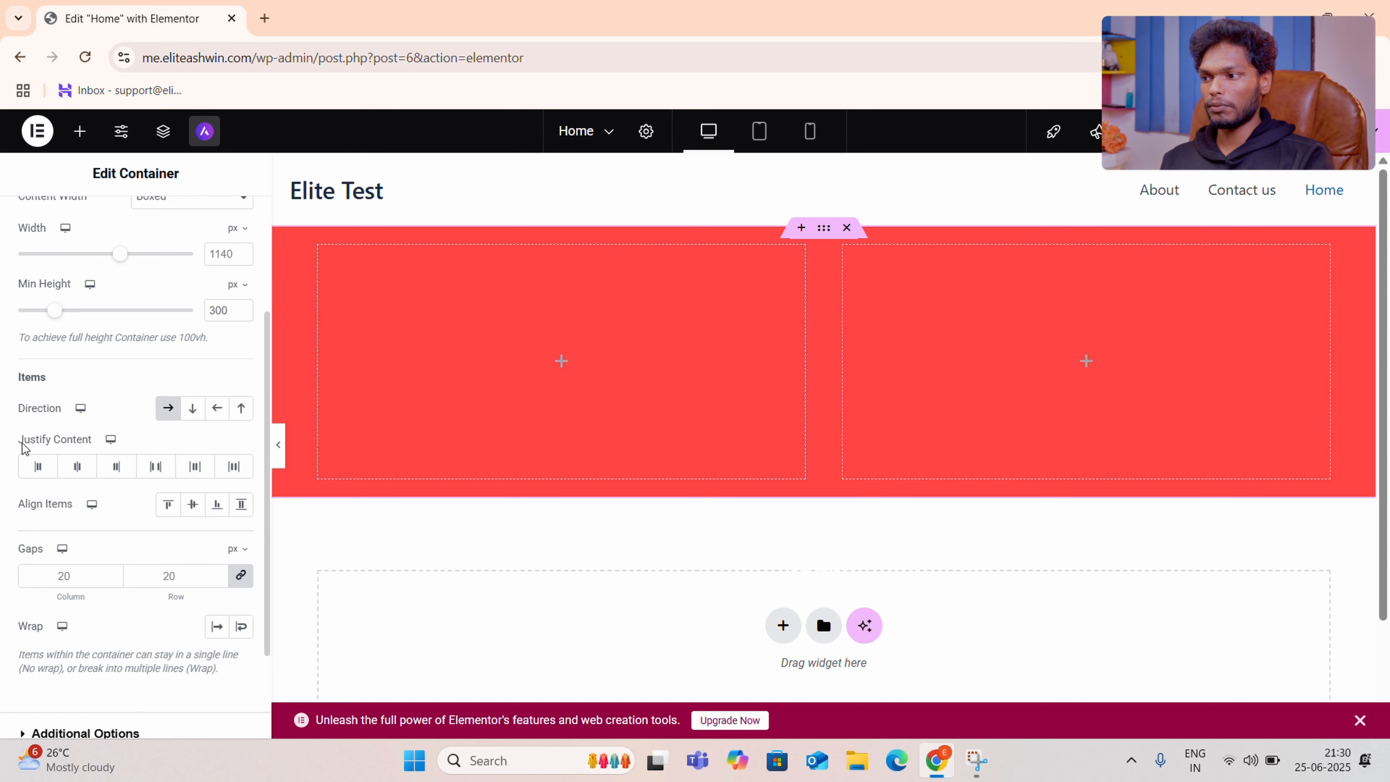
Set the outer container's Justify Content to Space Between and preview the page.
left_click_drag(23, 443, 105, 444)
left_click(116, 409)
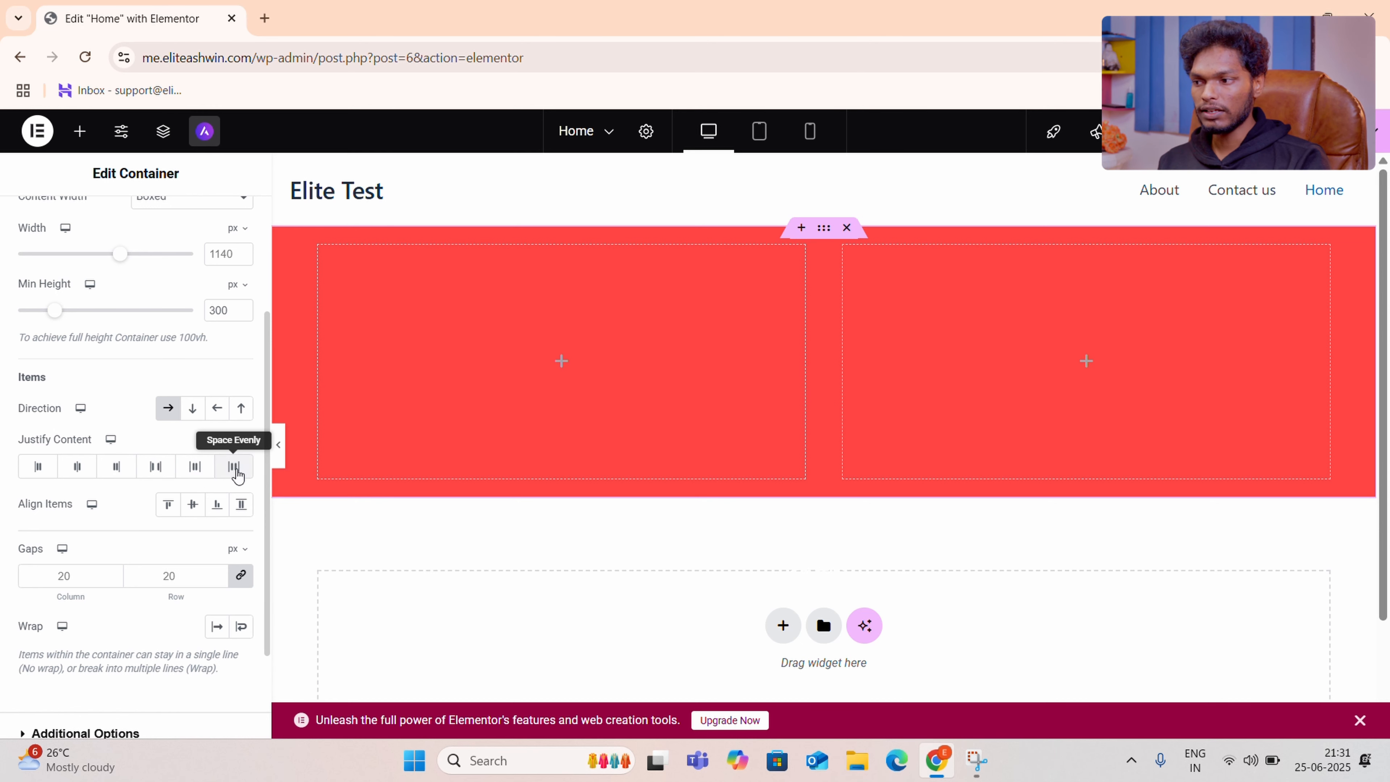
left_click(156, 466)
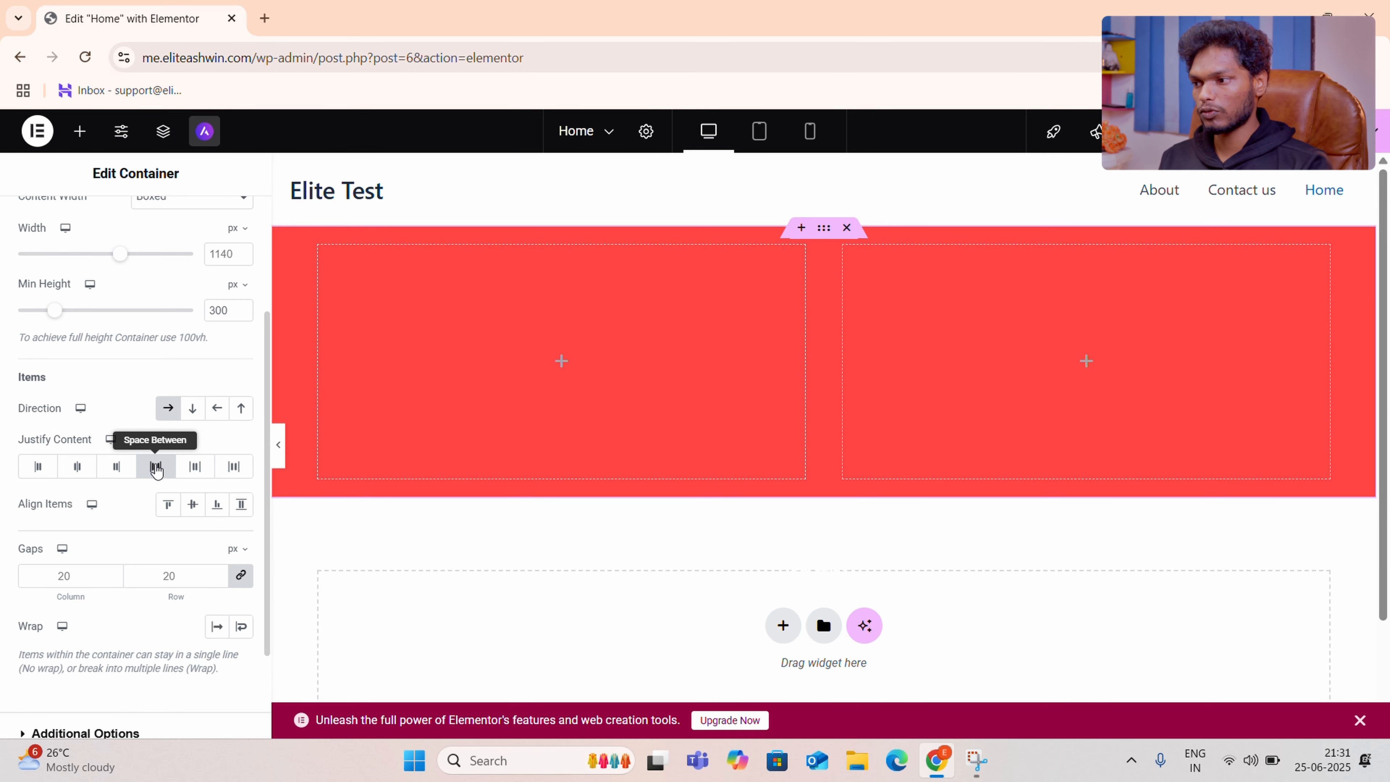
left_click(278, 444)
left_click(6, 444)
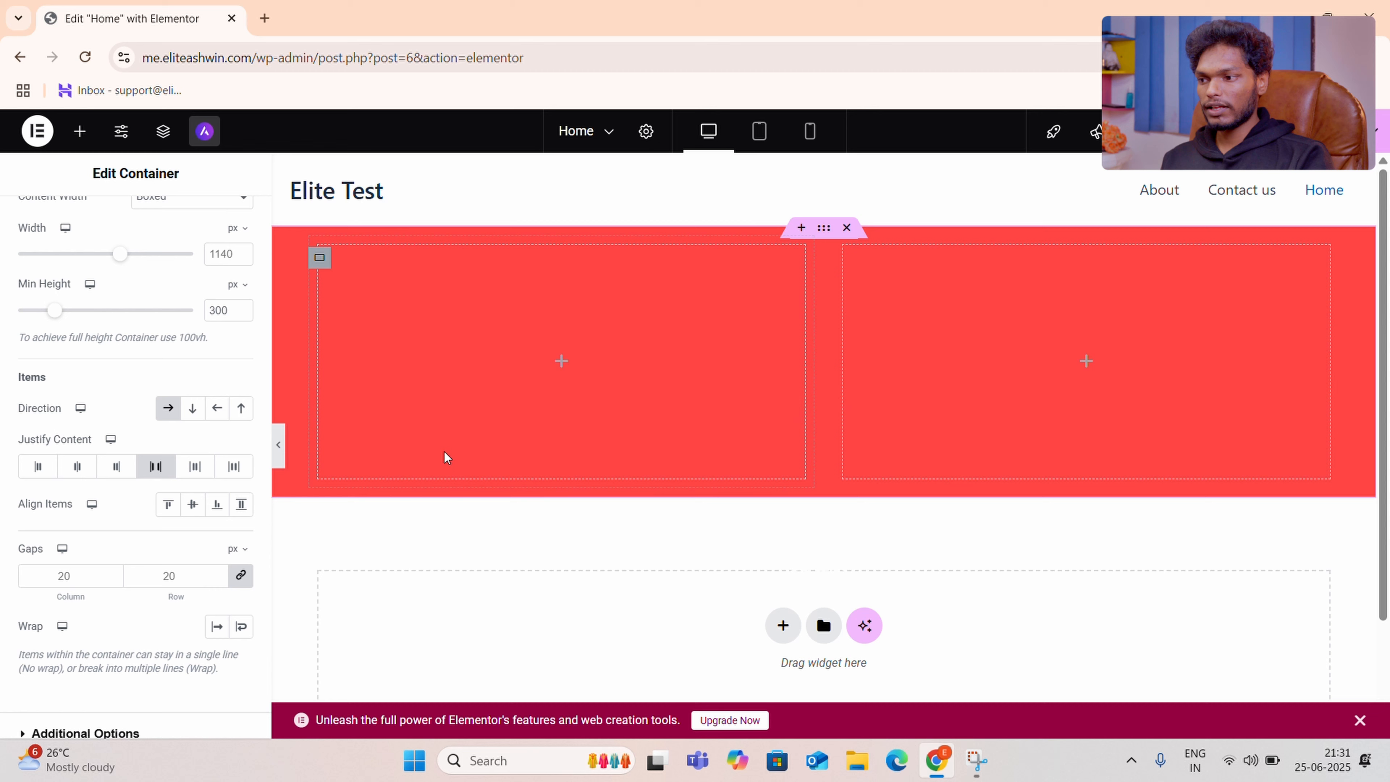
left_click(273, 452)
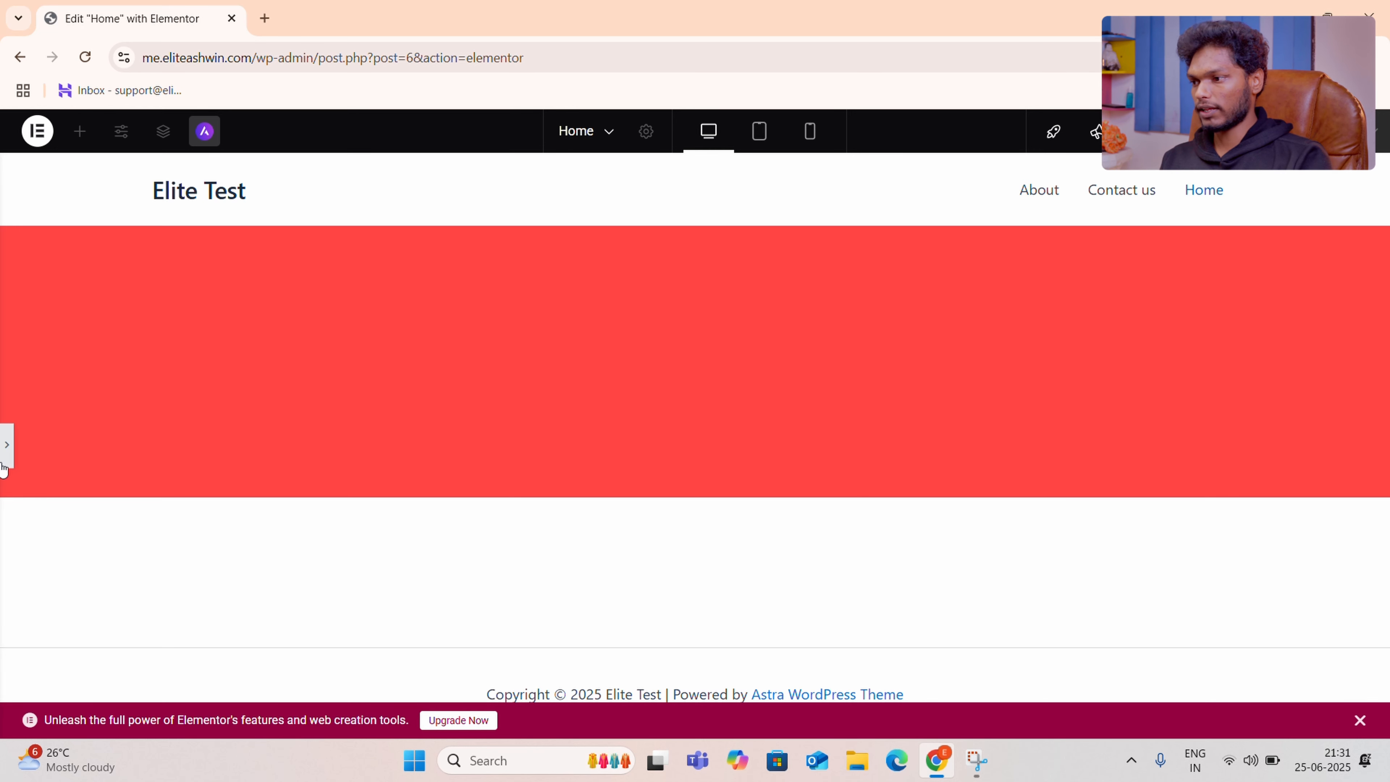
left_click(7, 446)
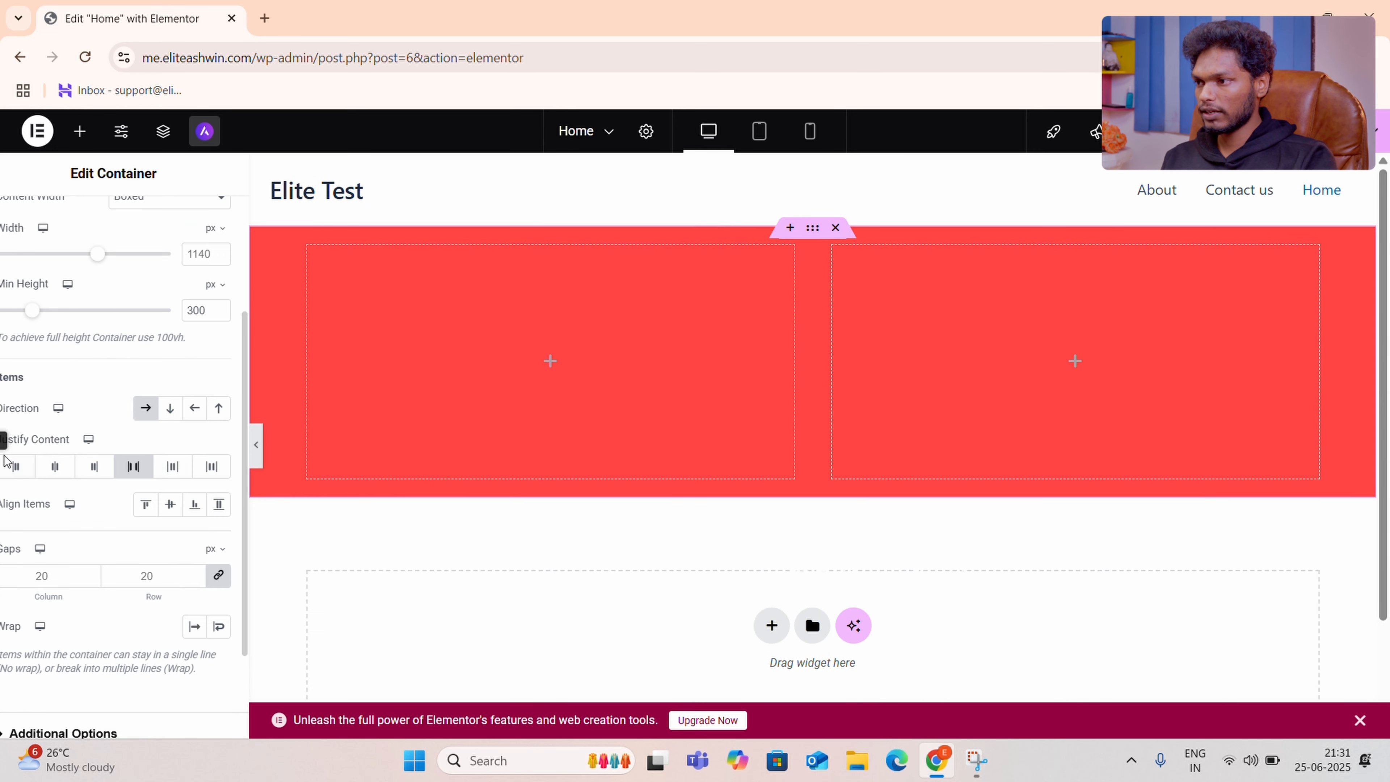
Add a Heading widget to the first inner container and preview the page.
left_click(80, 131)
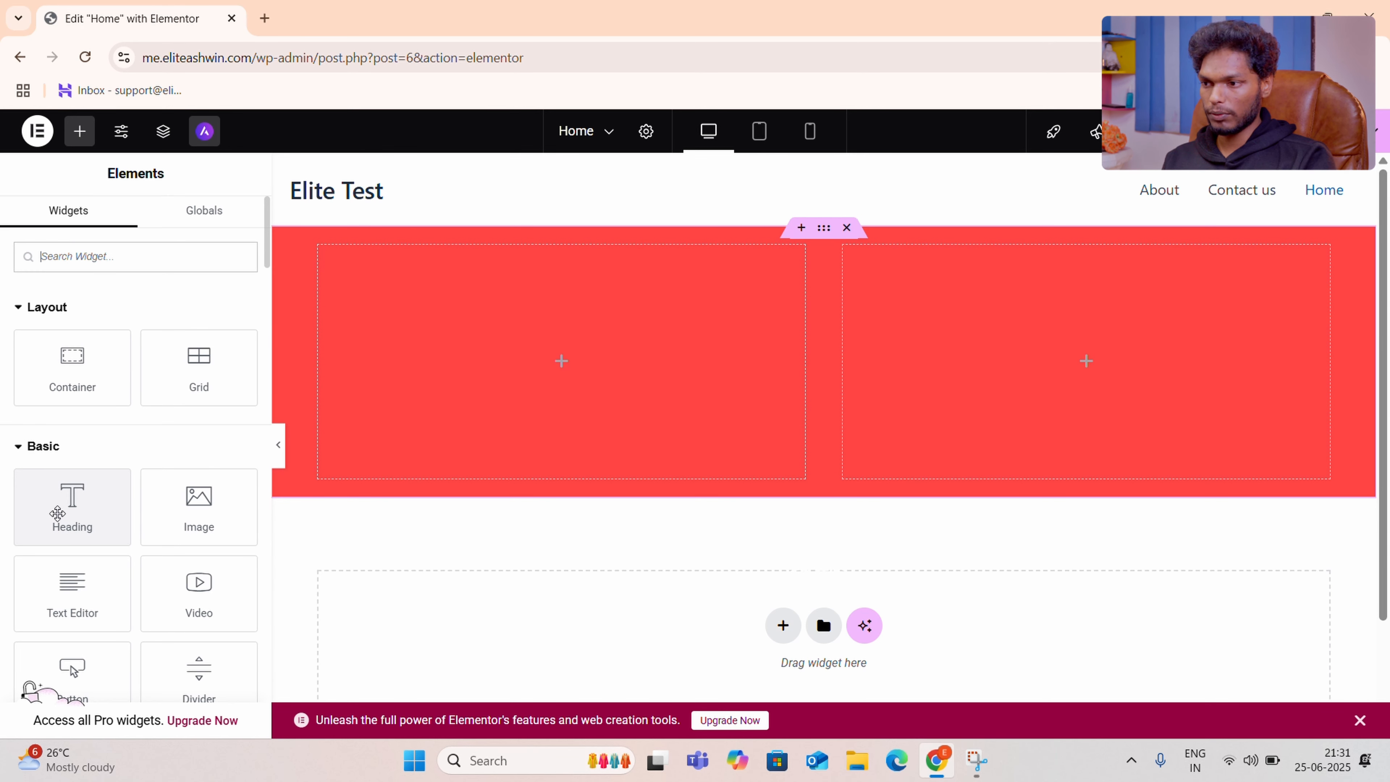
left_click_drag(58, 513, 489, 357)
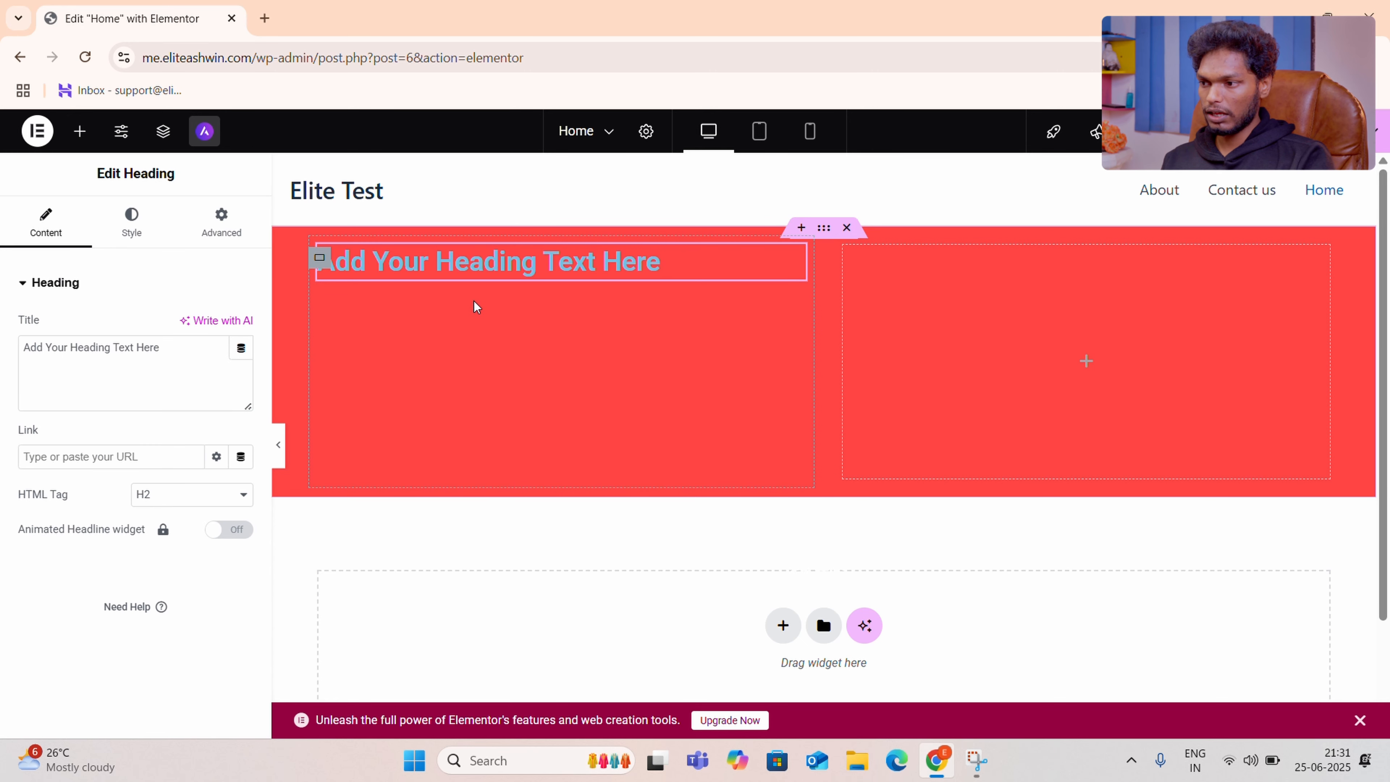
left_click(279, 457)
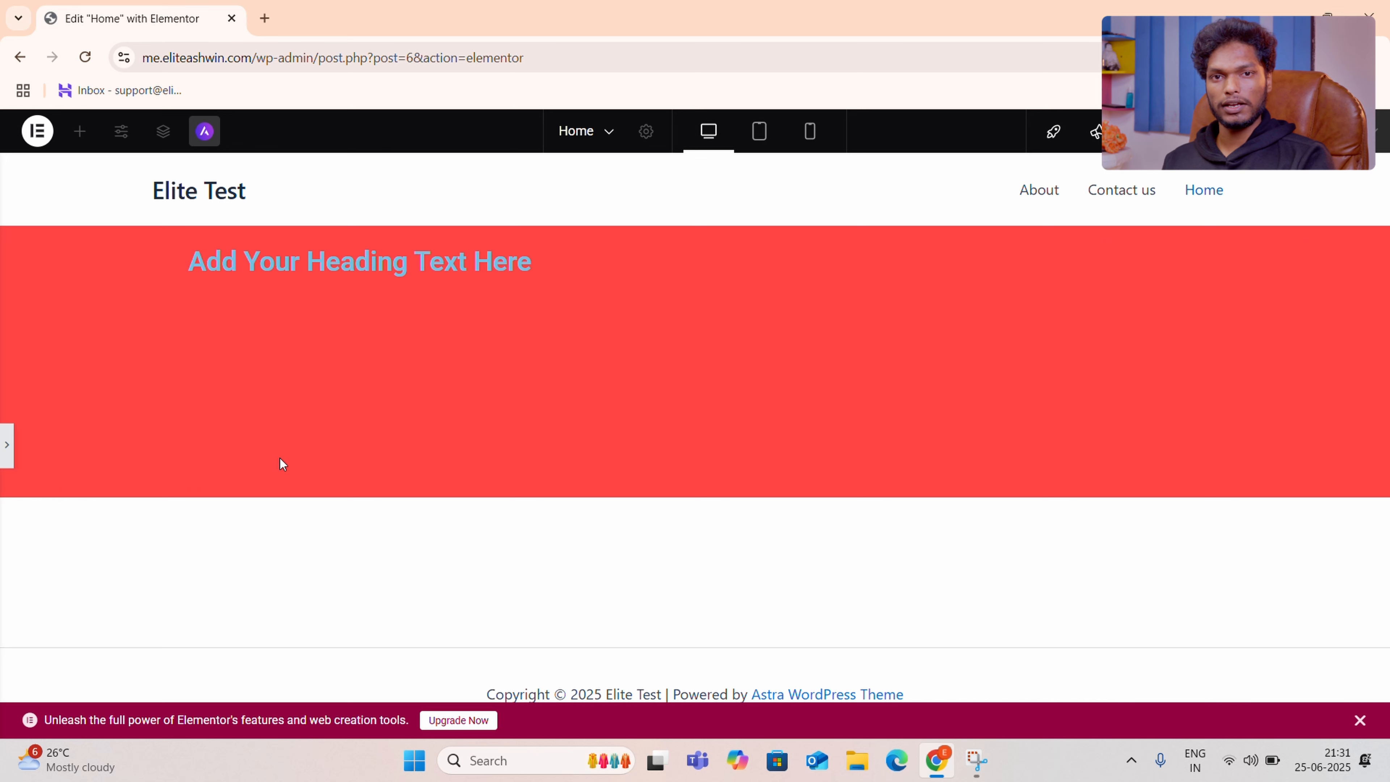
key("ctrl+p")
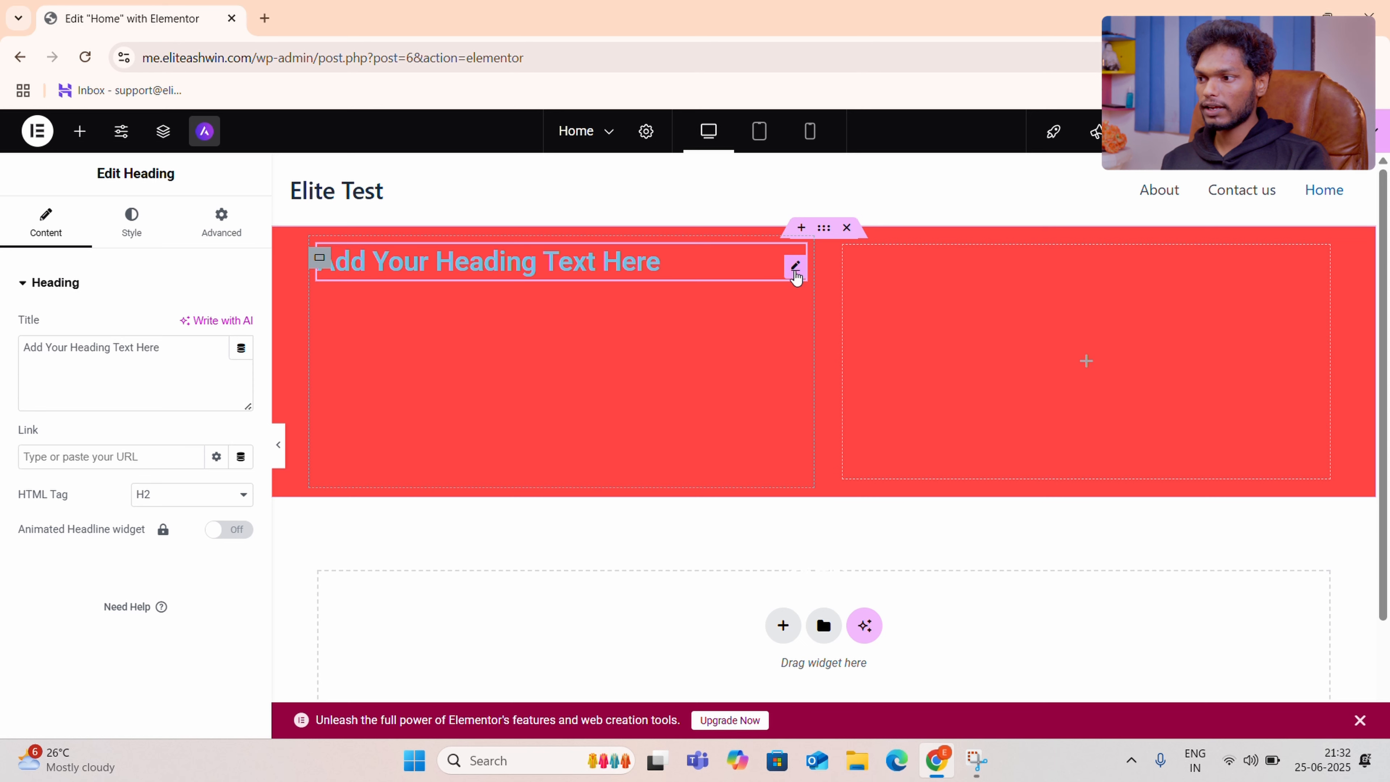
Set the heading's typography font family to Poppins.
left_click(128, 236)
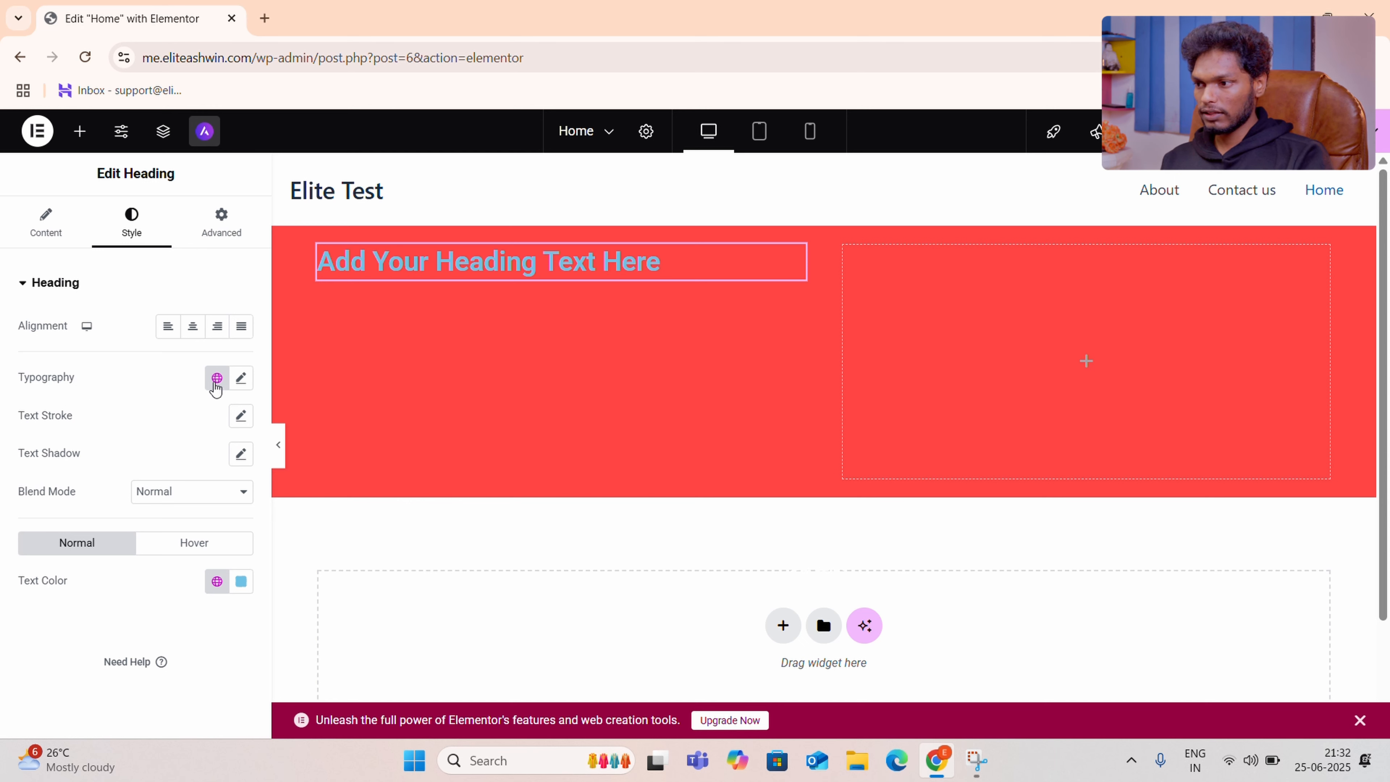
left_click(241, 384)
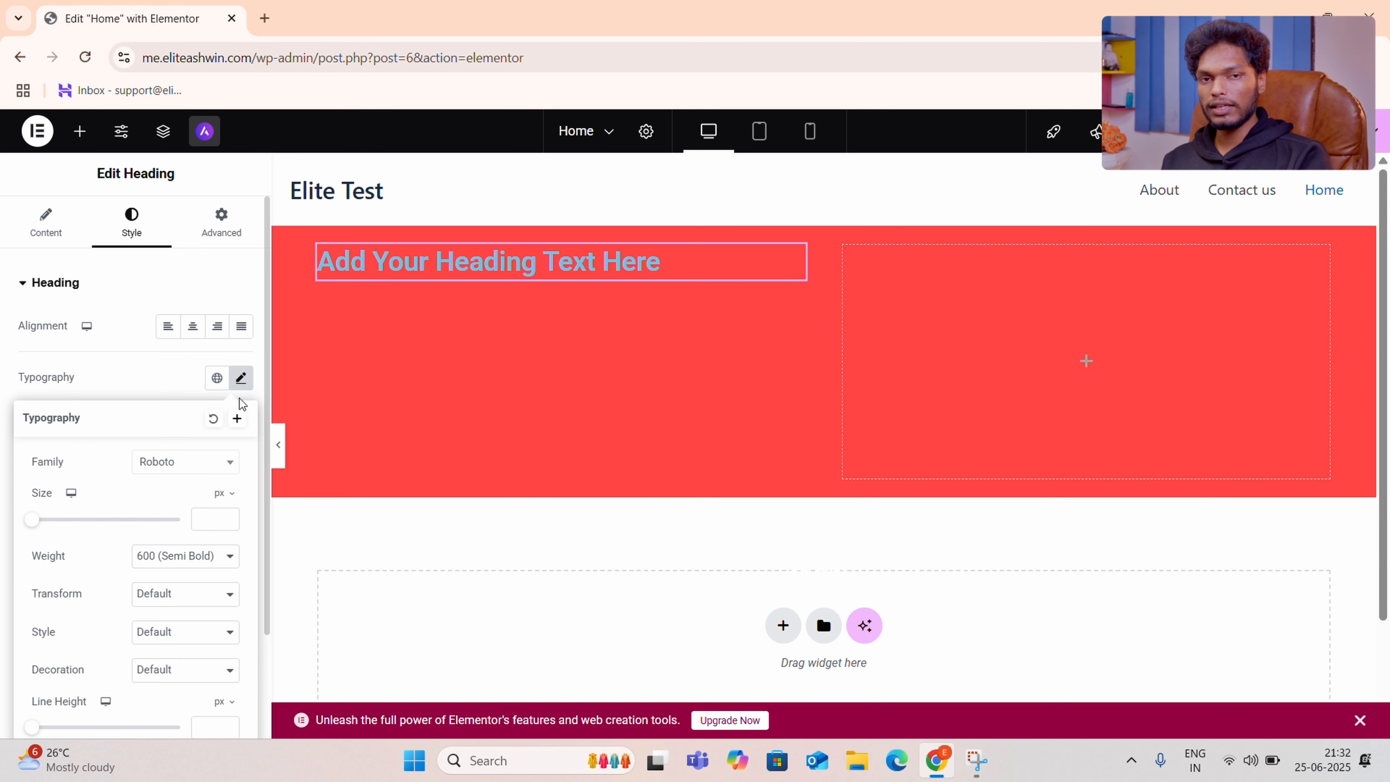
left_click(185, 470)
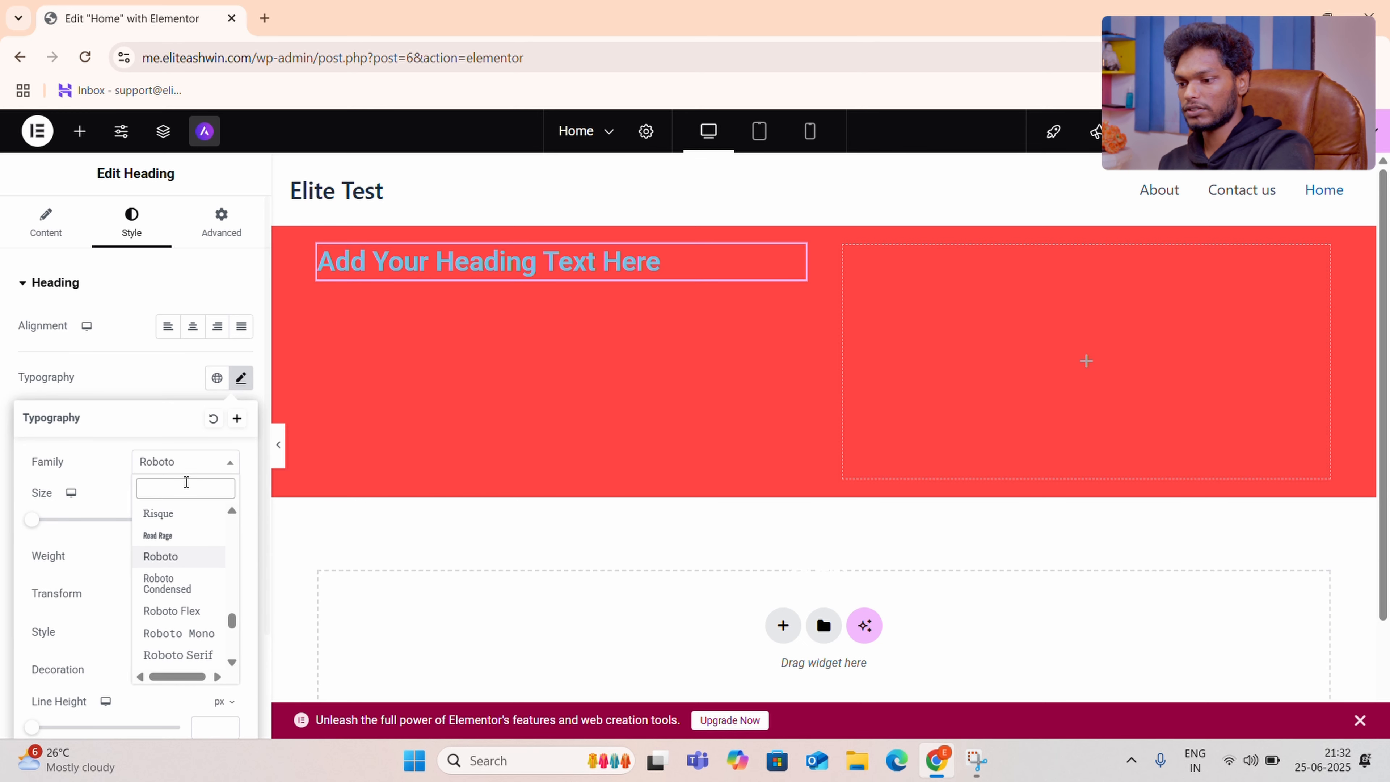
type("pop")
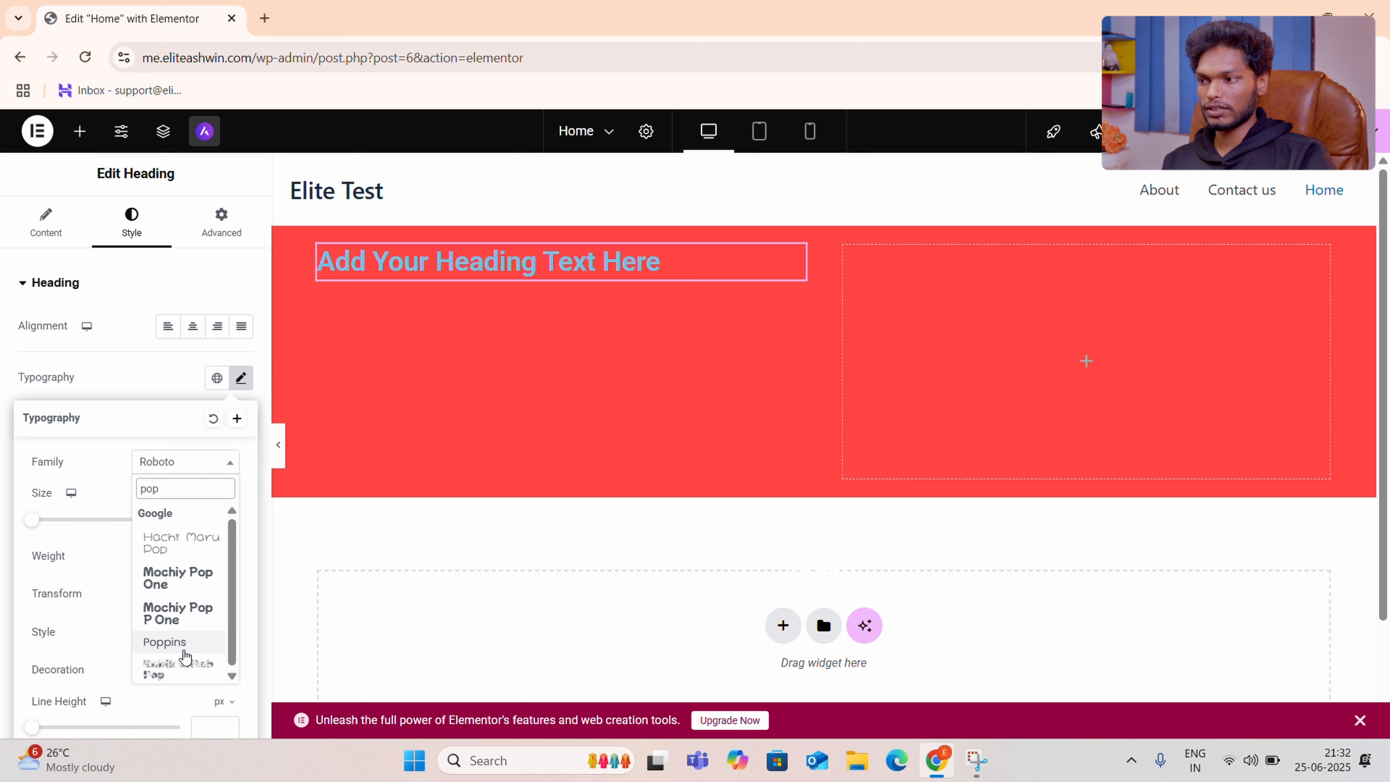
left_click(165, 641)
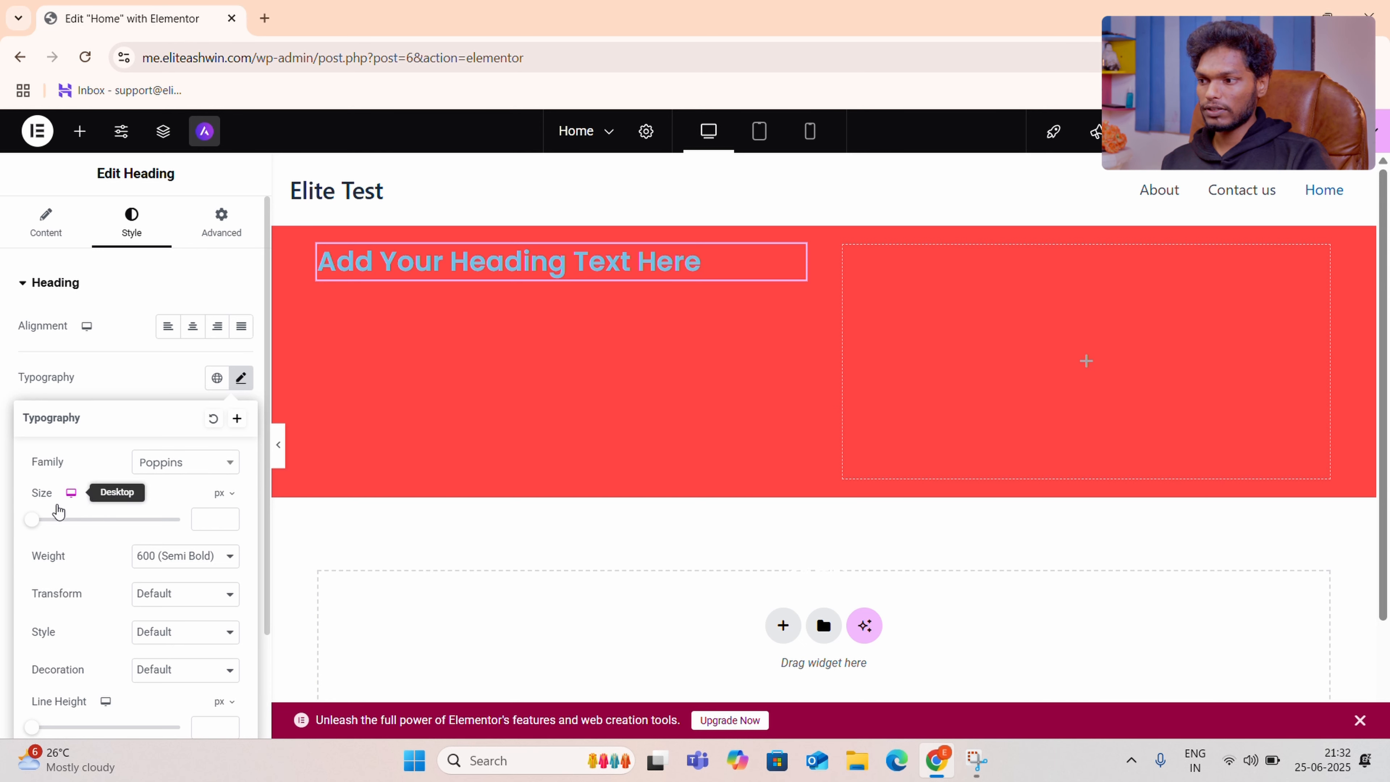
Try a heading font size of 30 px, then set it to 50 px.
left_click(203, 520)
type("30")
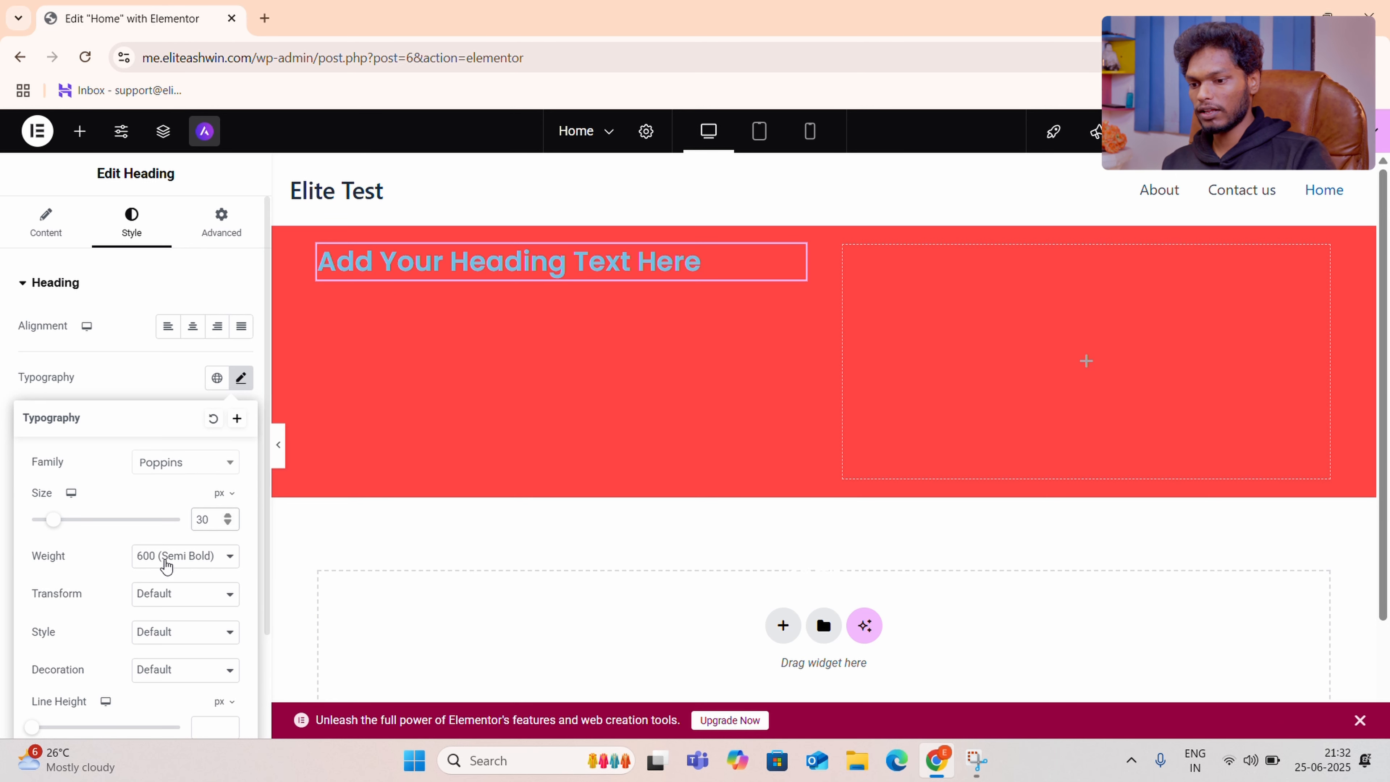
type("50")
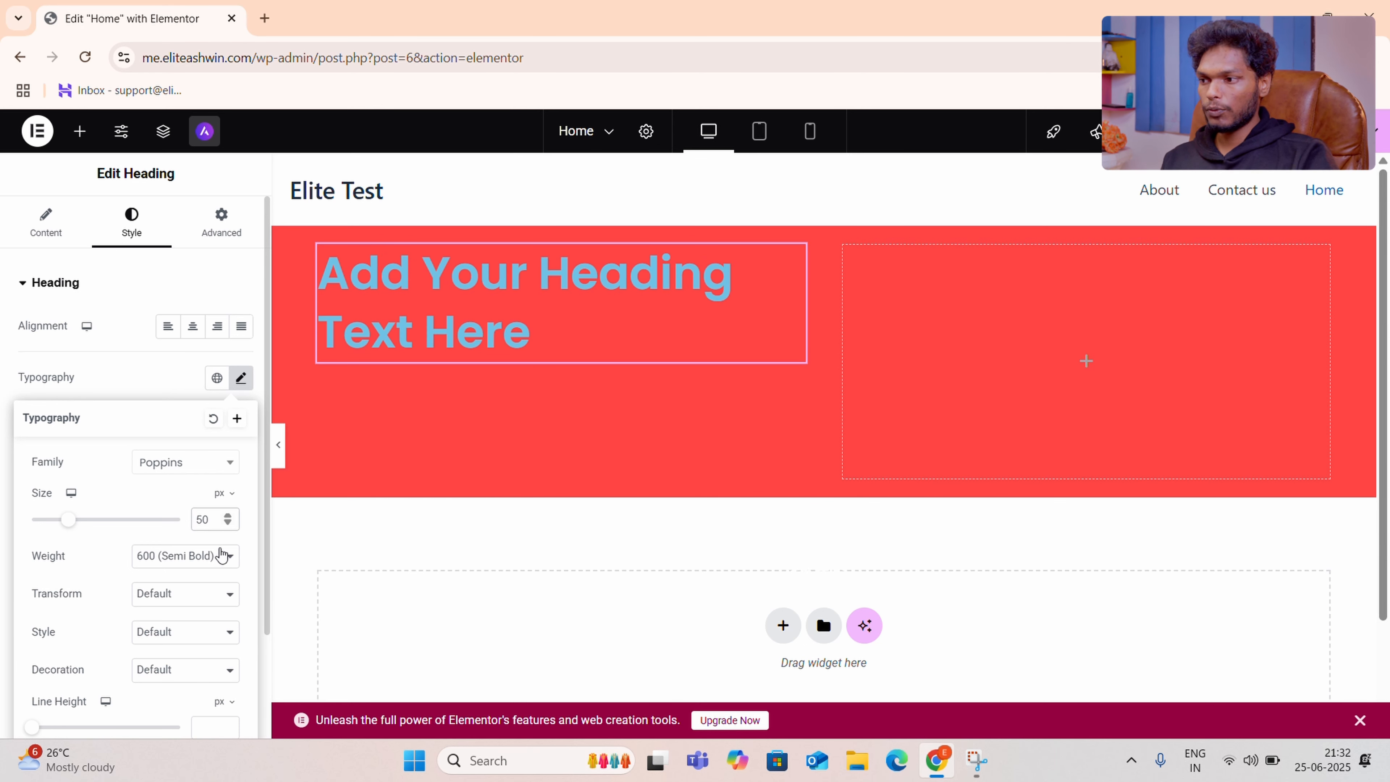
left_click(122, 357)
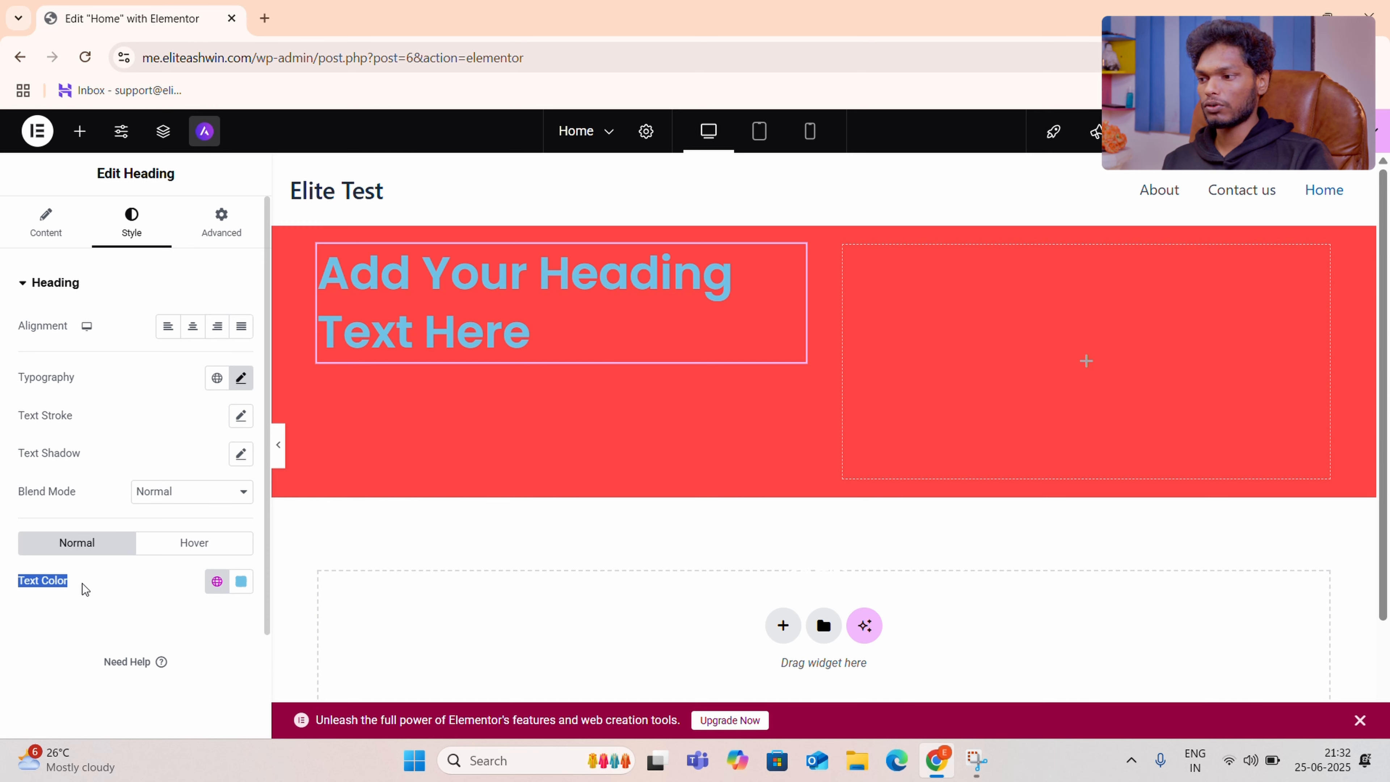
Change the heading's normal text color to white (#FFFFFF).
left_click(108, 592)
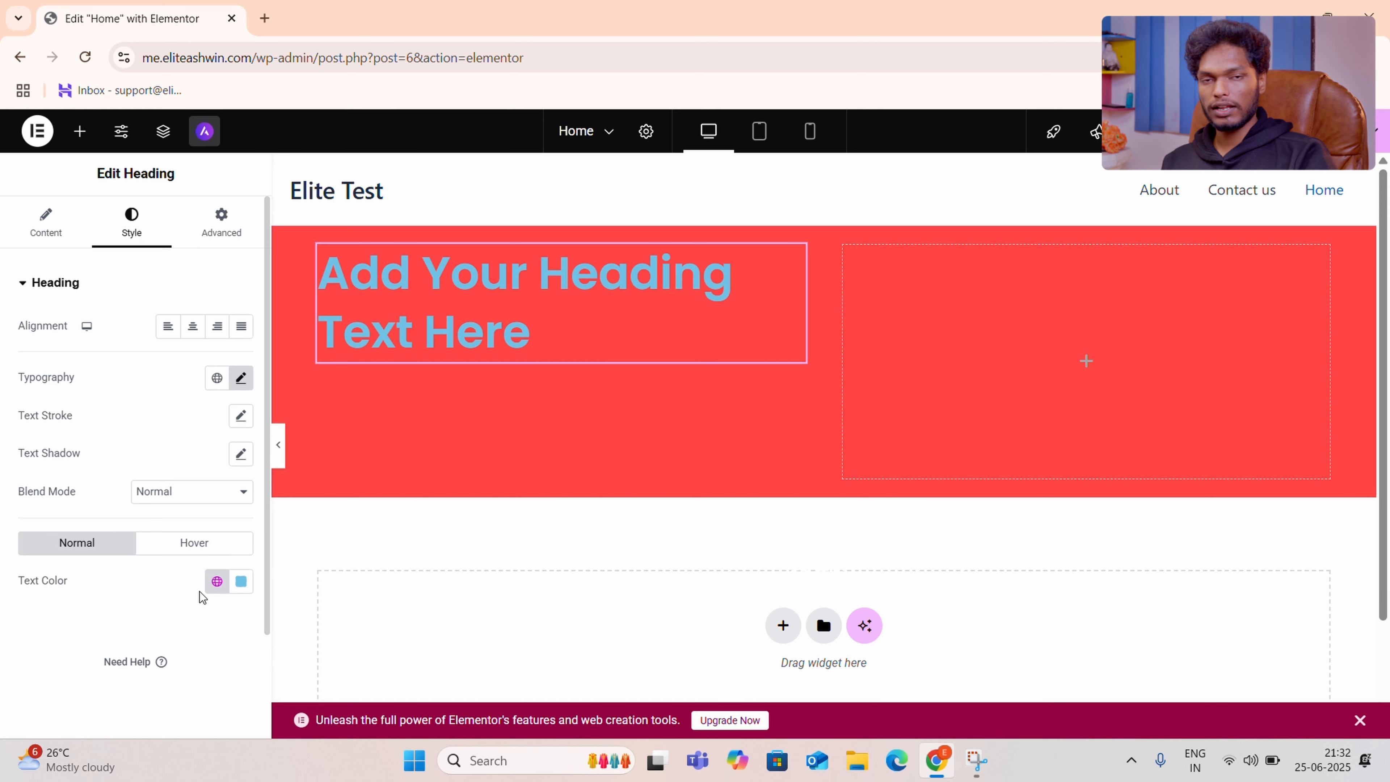
left_click(241, 580)
left_click_drag(208, 388, 125, 314)
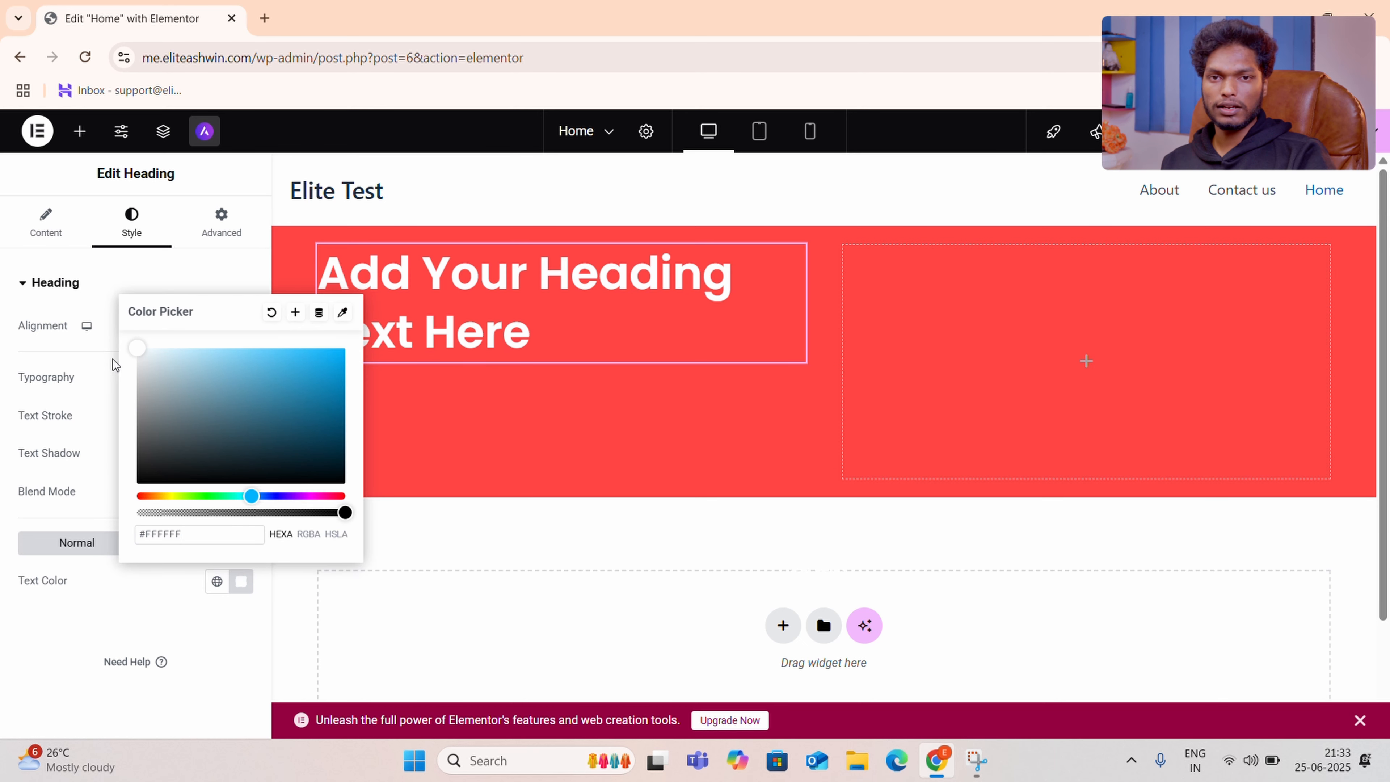
left_click(94, 343)
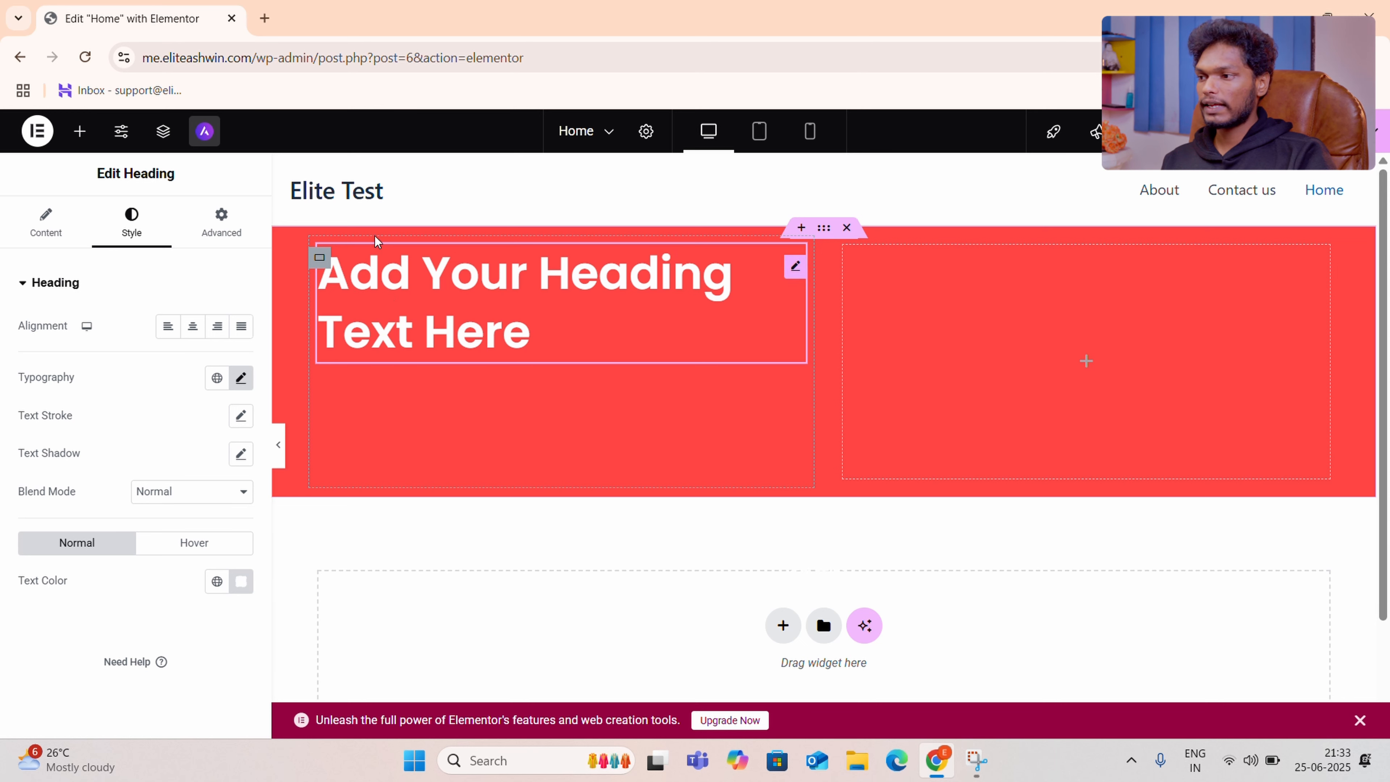
Replace the heading's title with "Get your Hignh paying client".
left_click(54, 229)
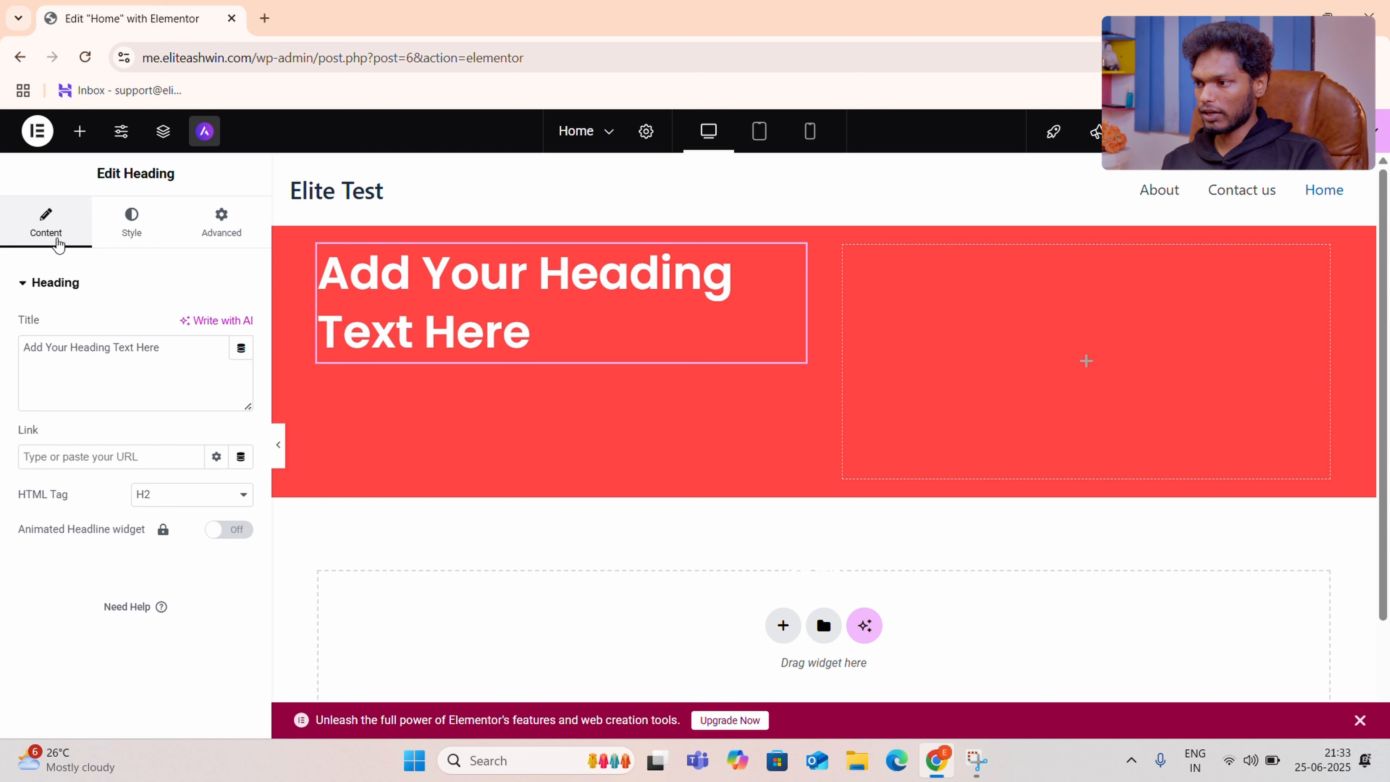
left_click(135, 384)
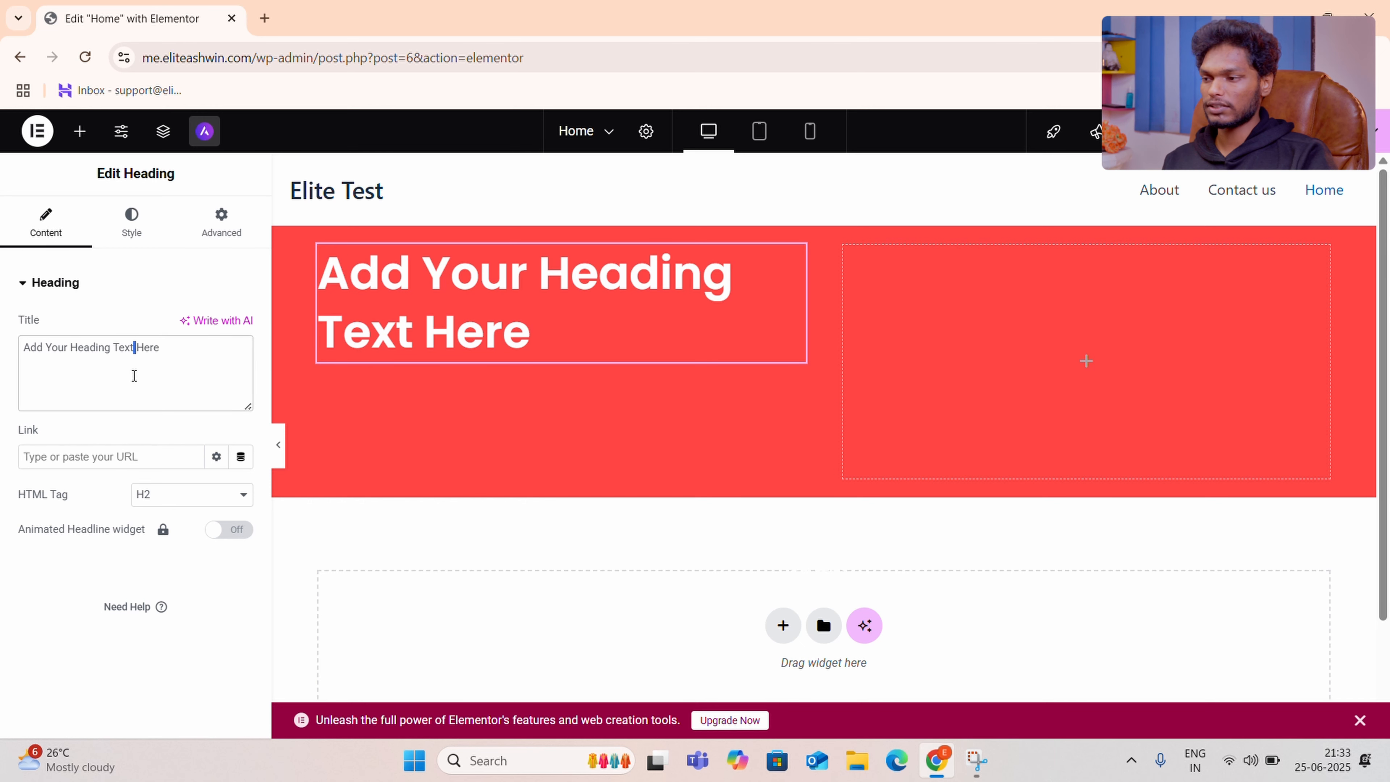
left_click_drag(181, 359, 22, 350)
key("BackSpace")
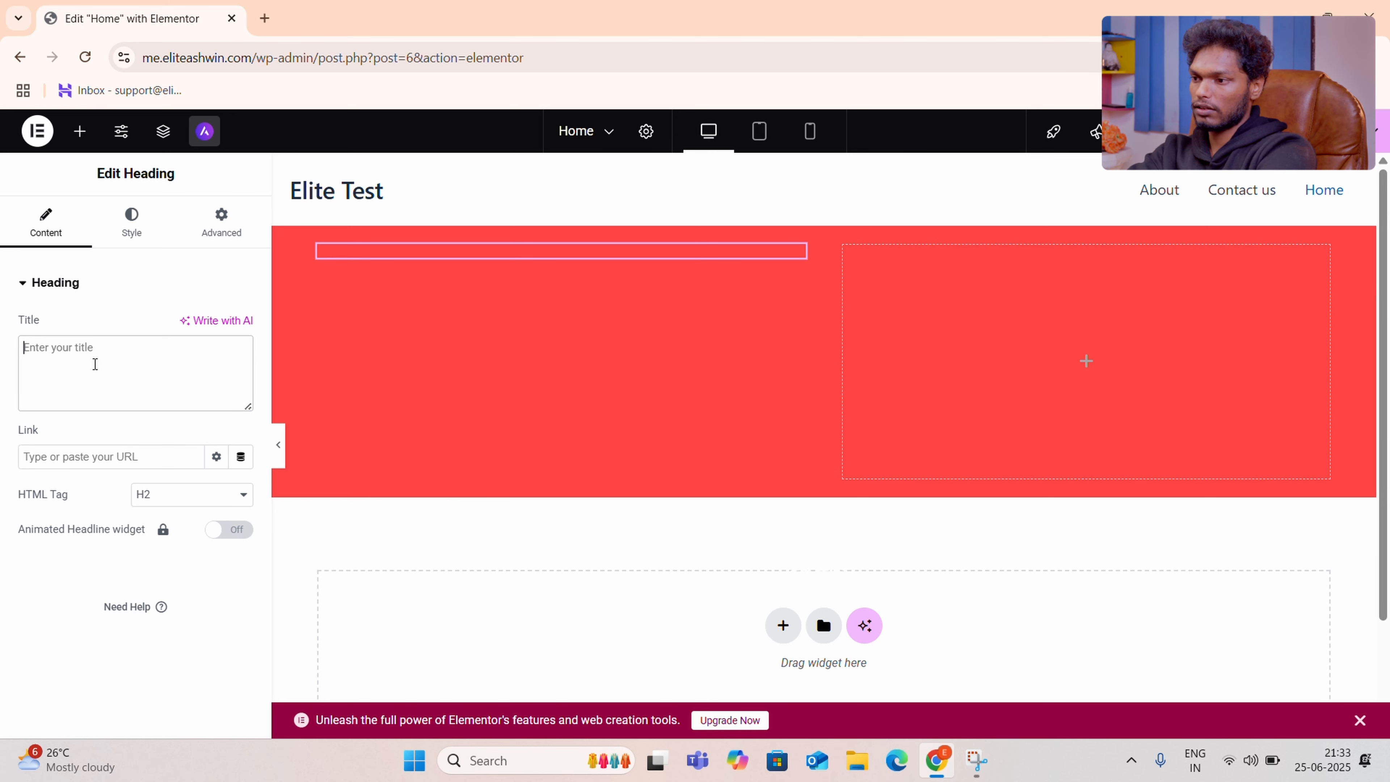
type("Get Y")
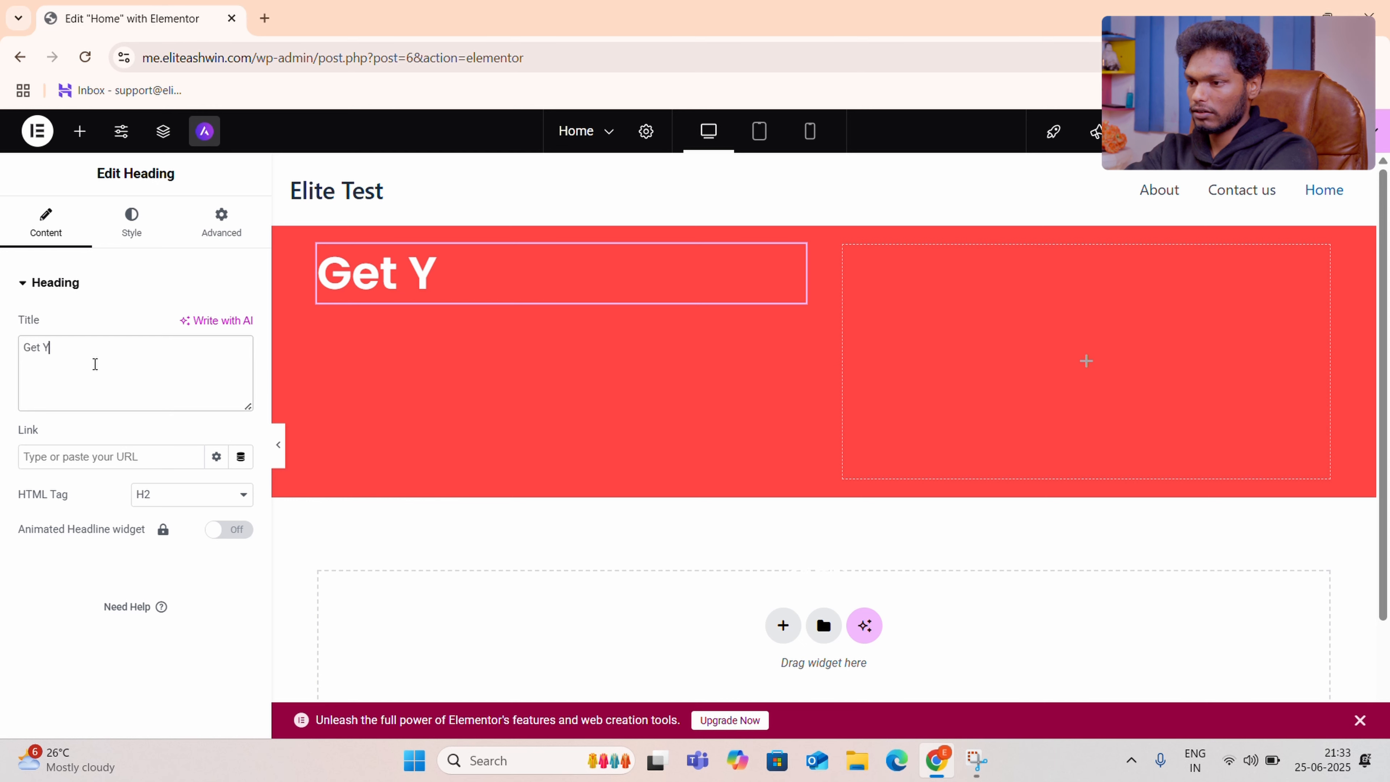
type("ur===")
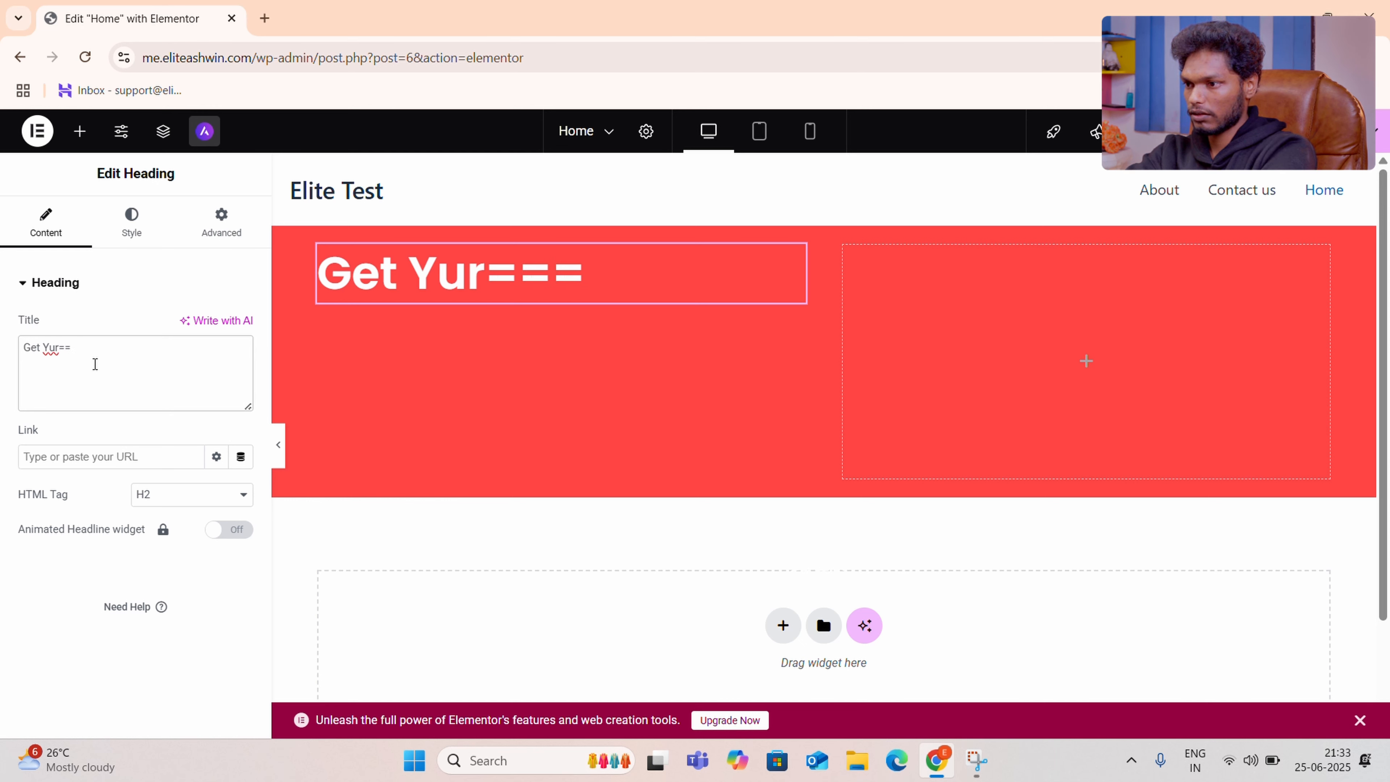
key("BackSpace")
key("BackSpace")
key("BackSpace")
key("BackSpace")
key("BackSpace")
key("BackSpace")
type("yo")
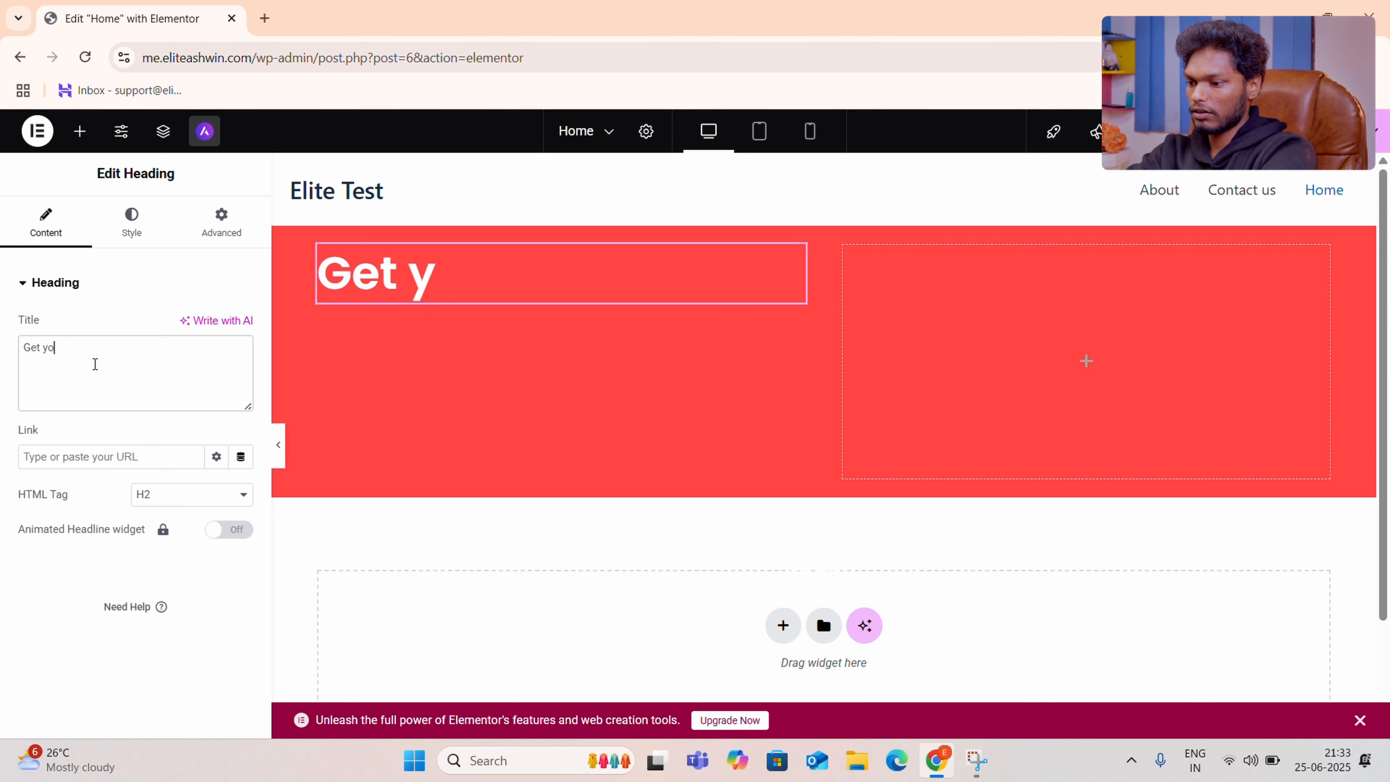
type("ur Hignh")
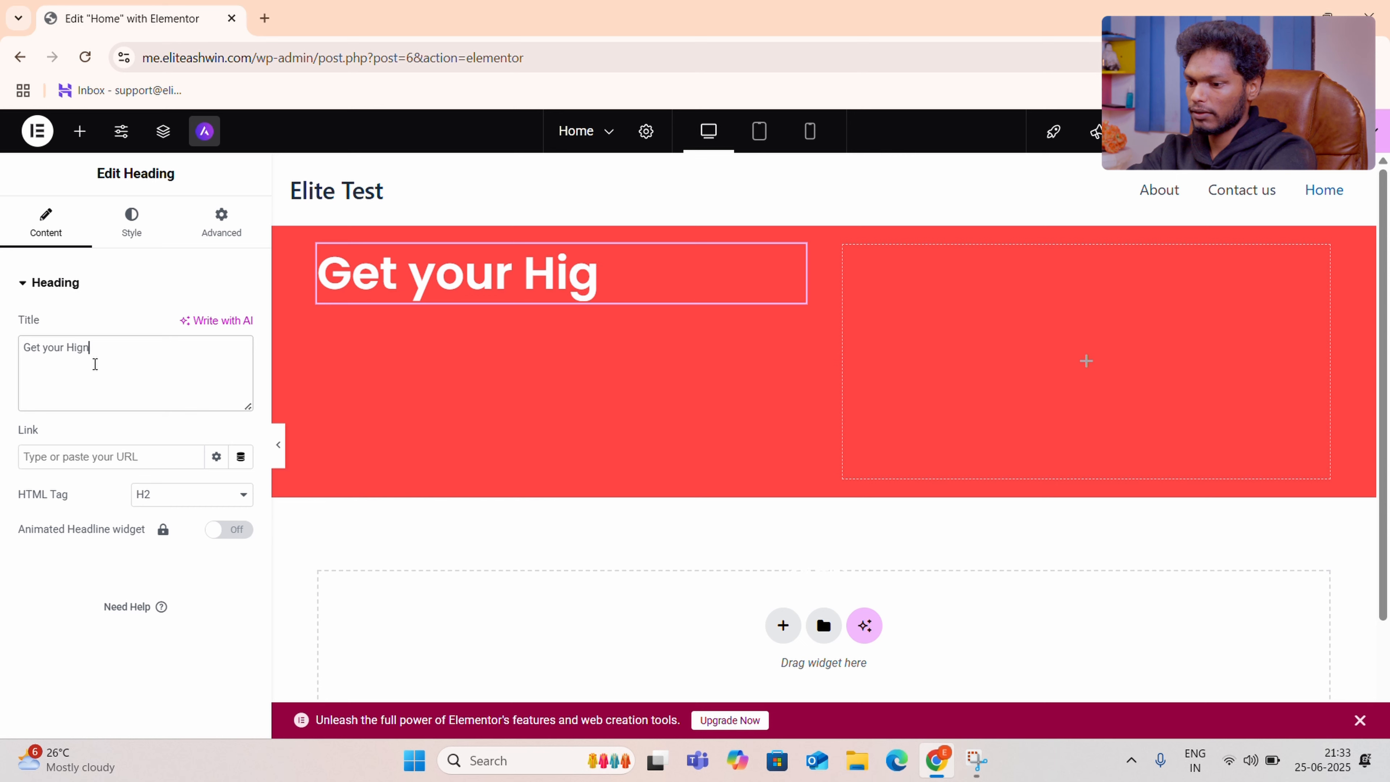
type(" p")
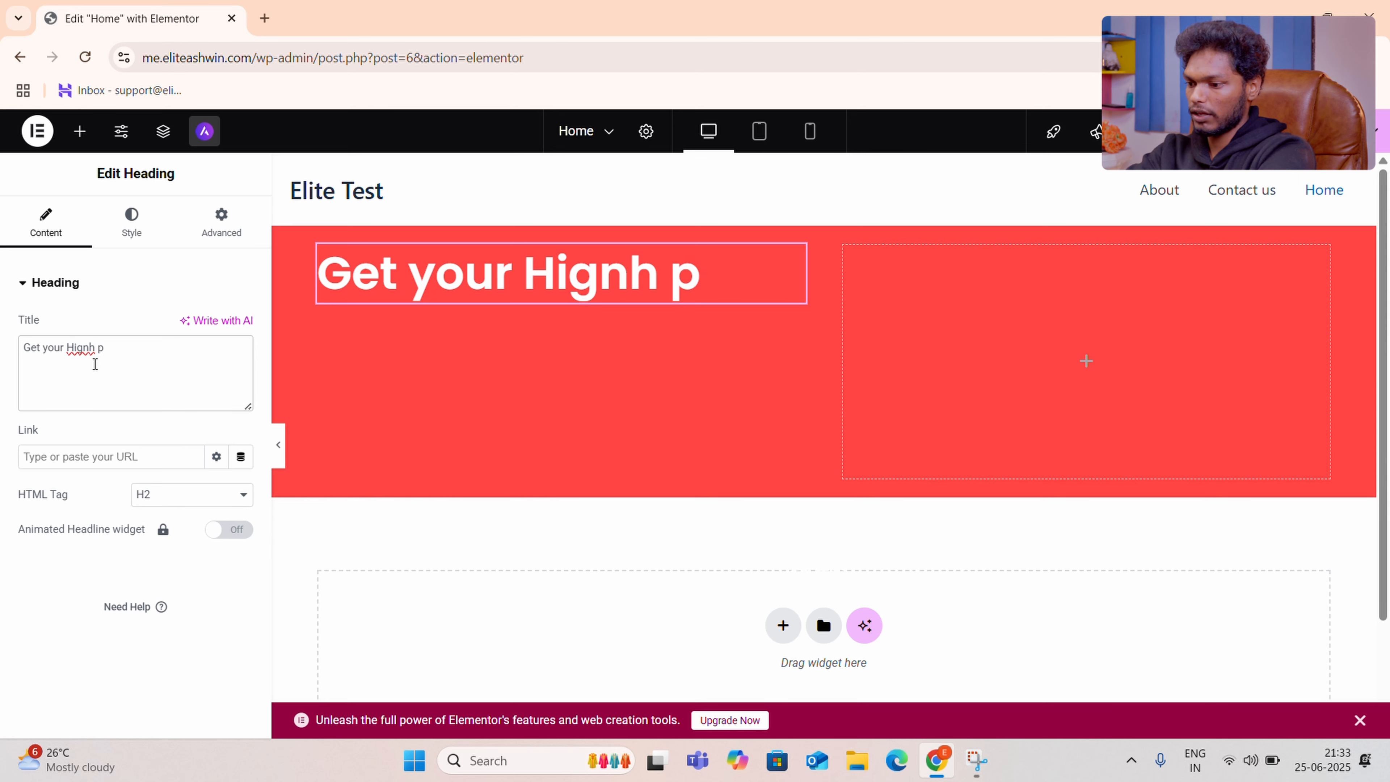
type("aying")
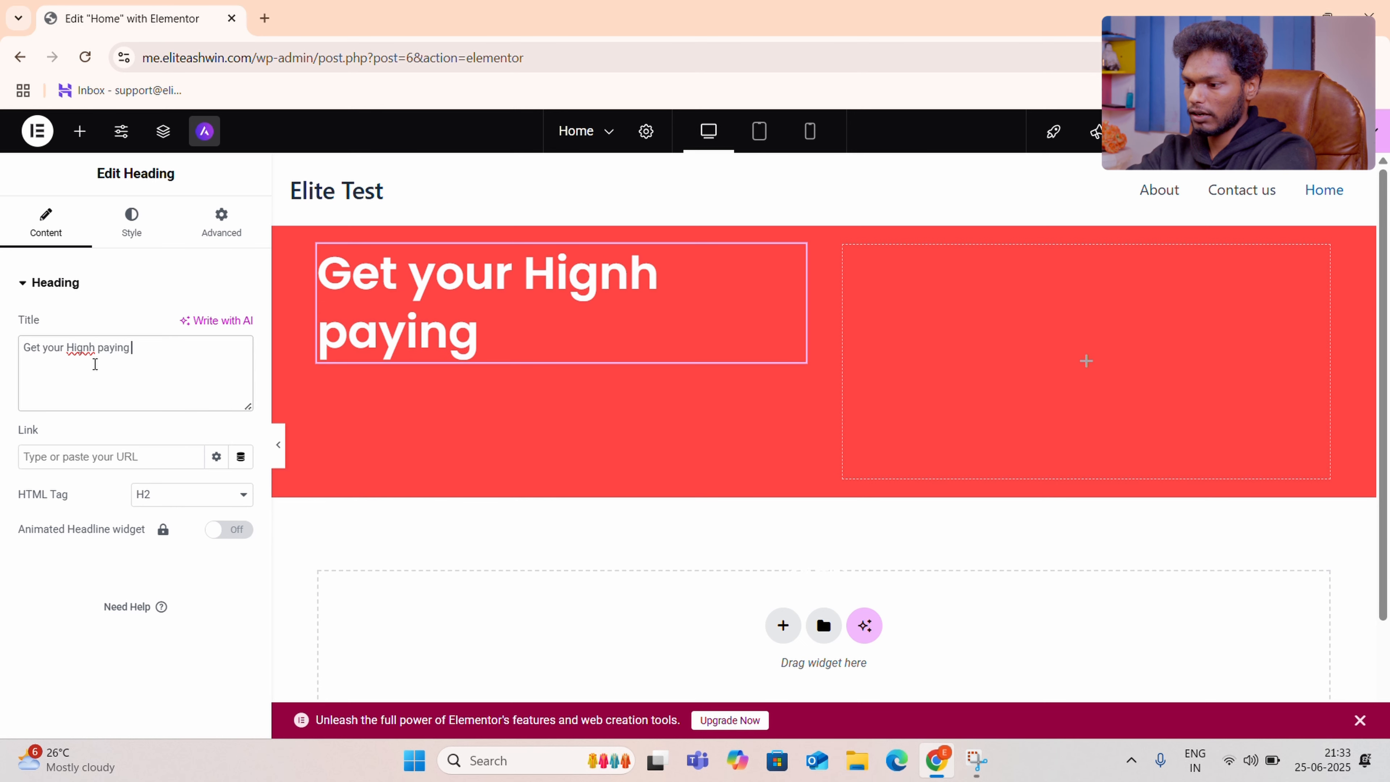
type(" client")
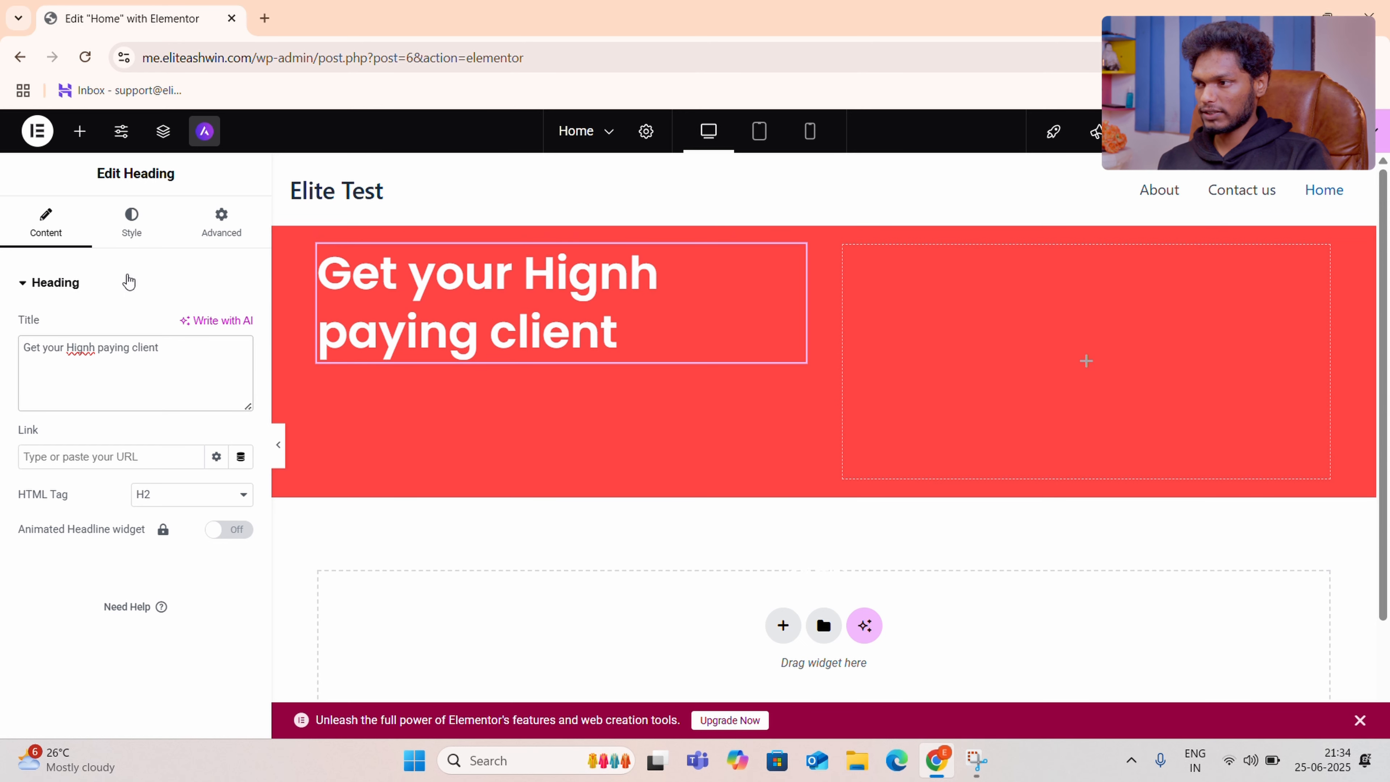
Add a Button widget below the heading in the first inner container.
left_click(86, 133)
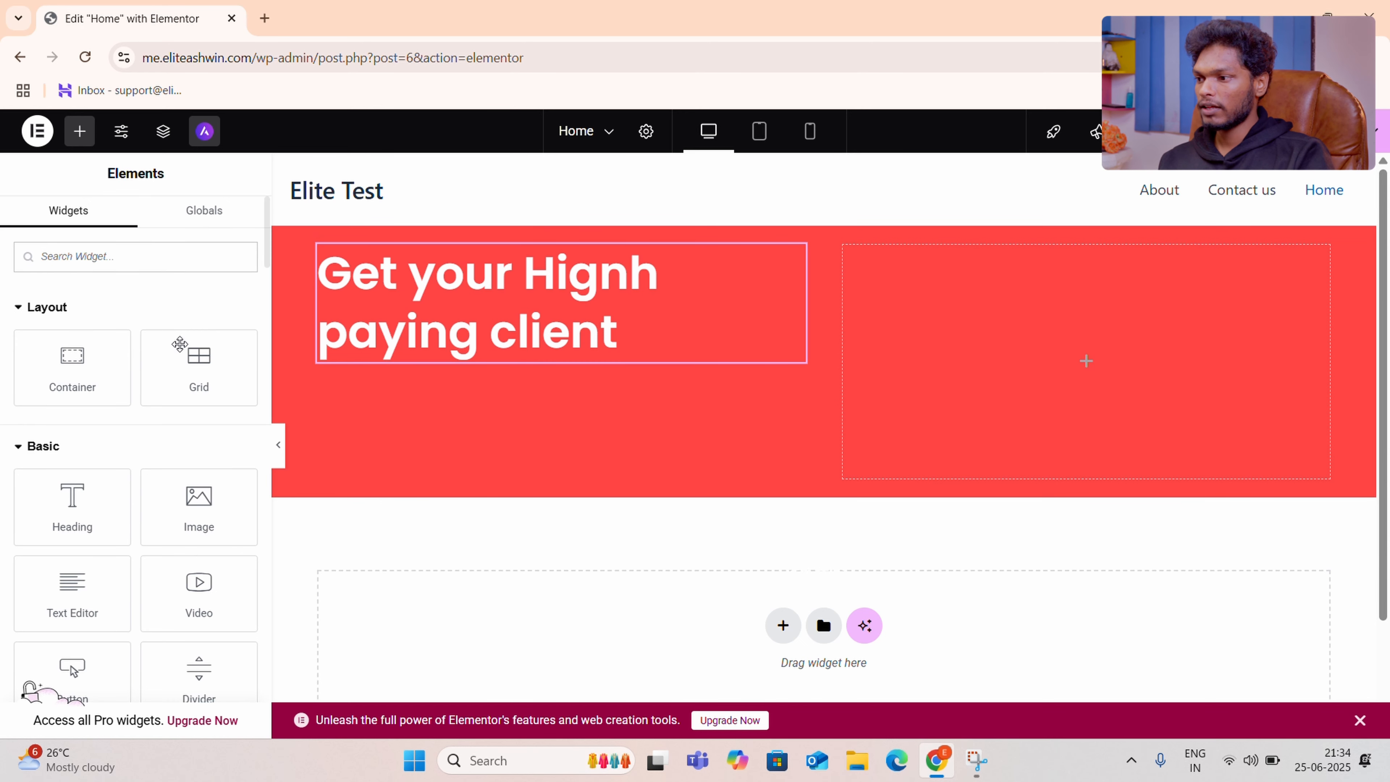
scroll(137, 517, "down", 3)
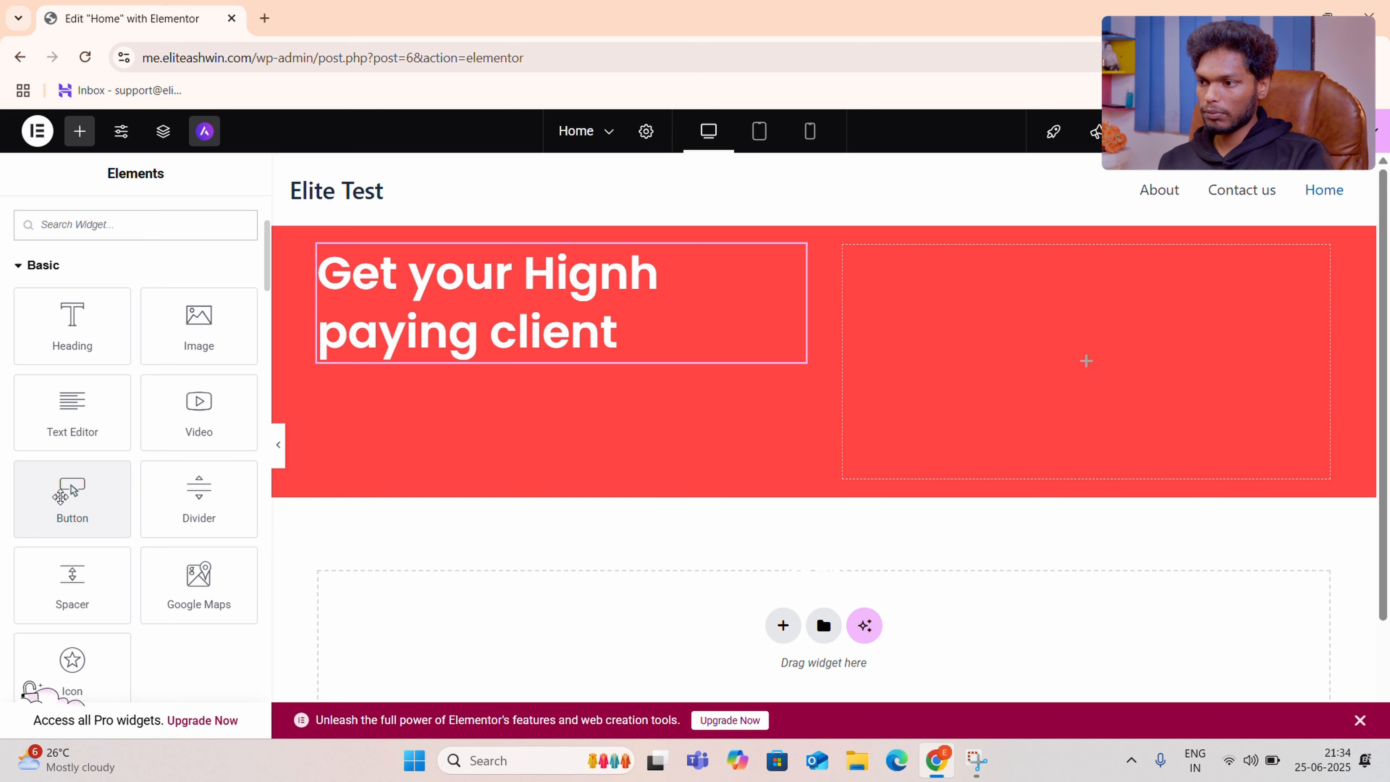
left_click_drag(60, 496, 414, 359)
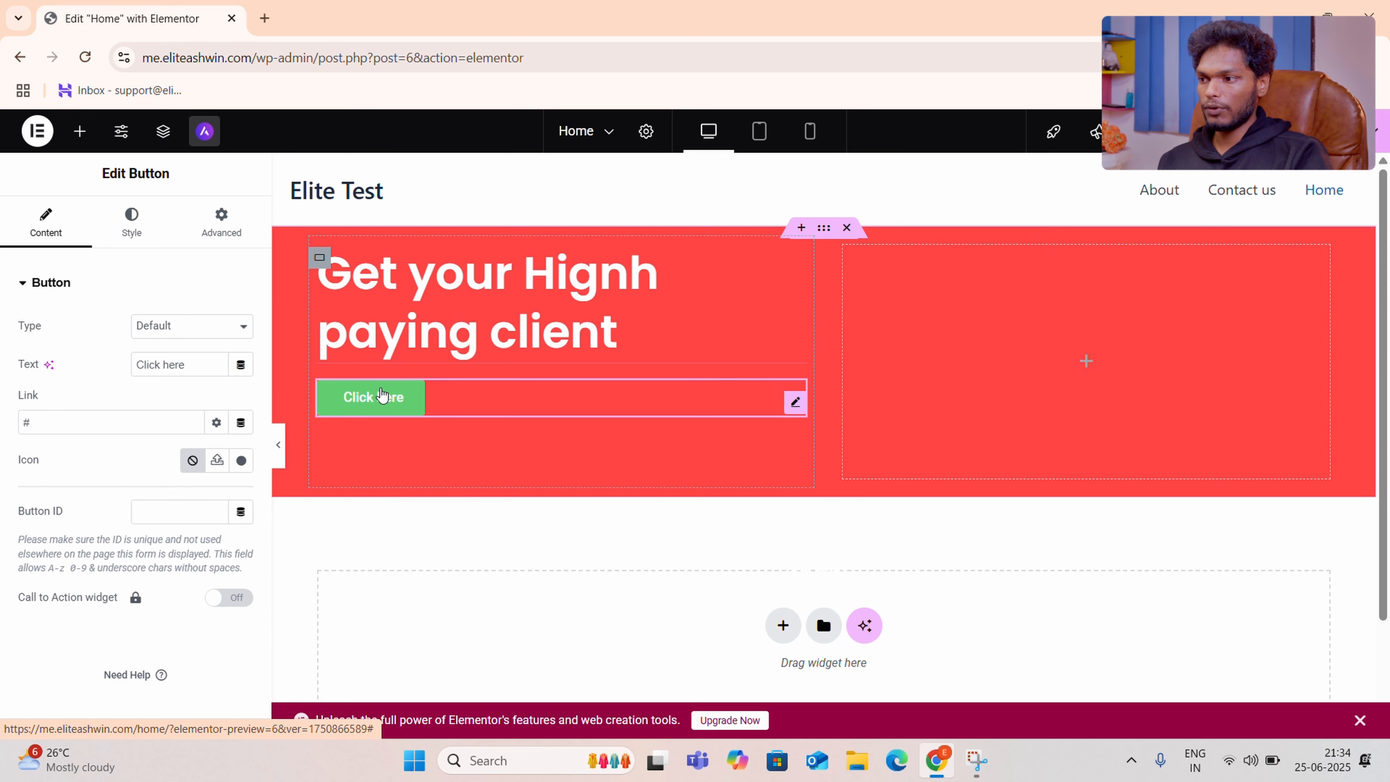
Change the button's text to "Register now".
triple_click(137, 369)
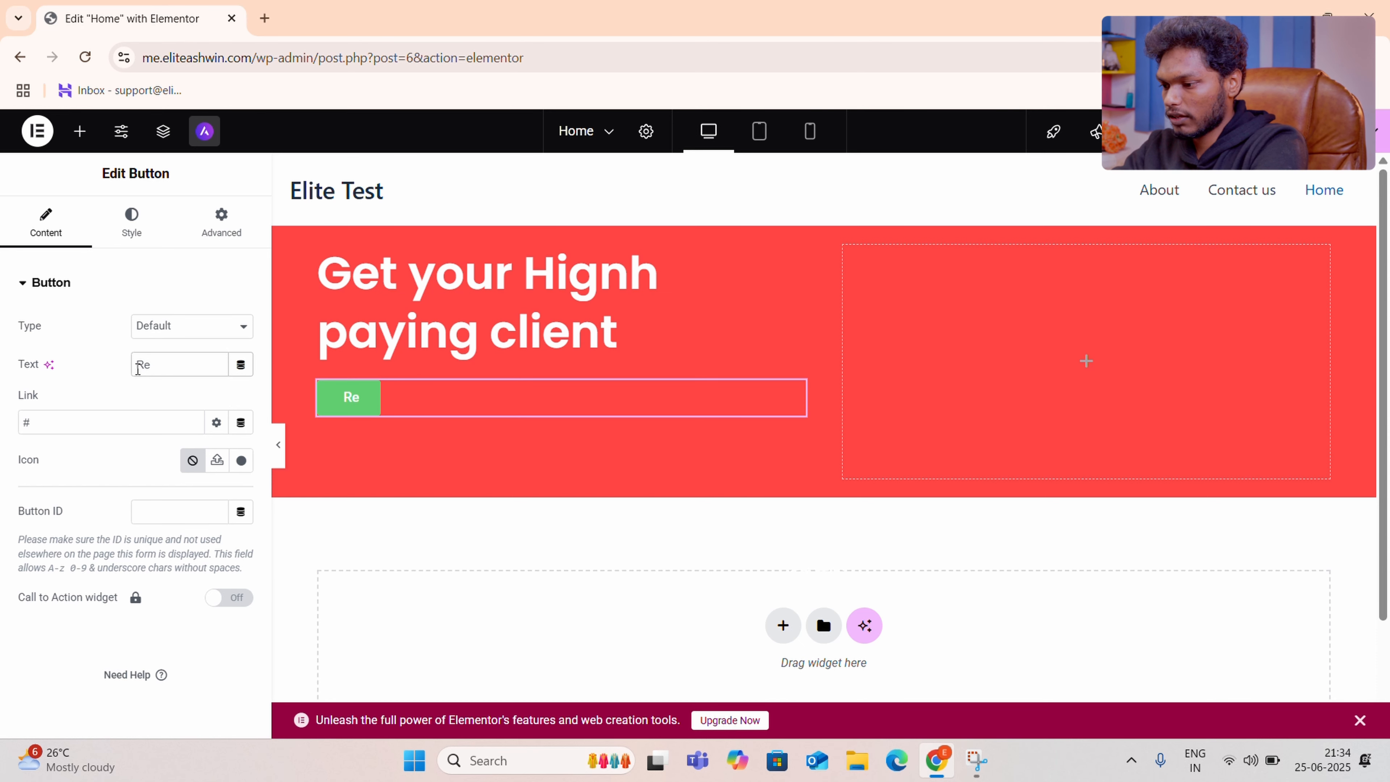
type("gister")
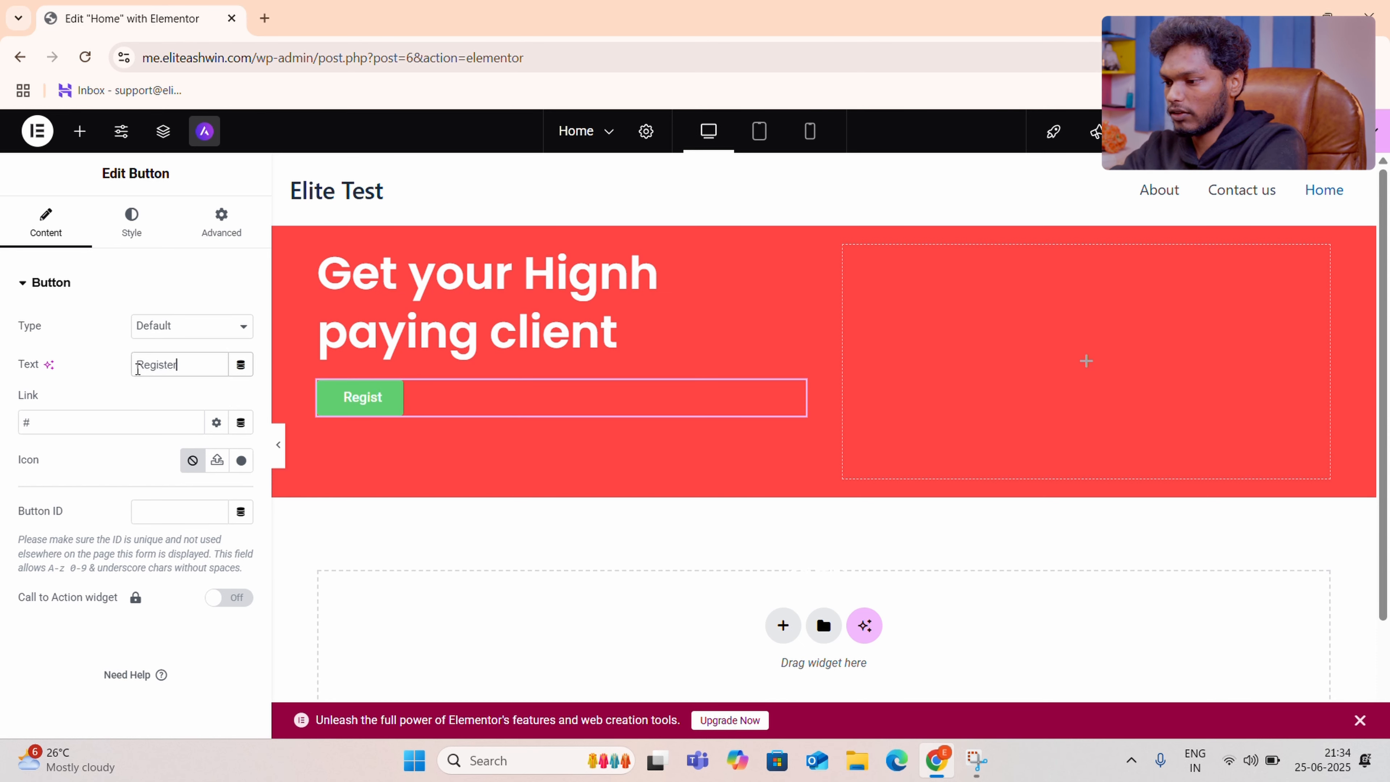
type(" nie=w==")
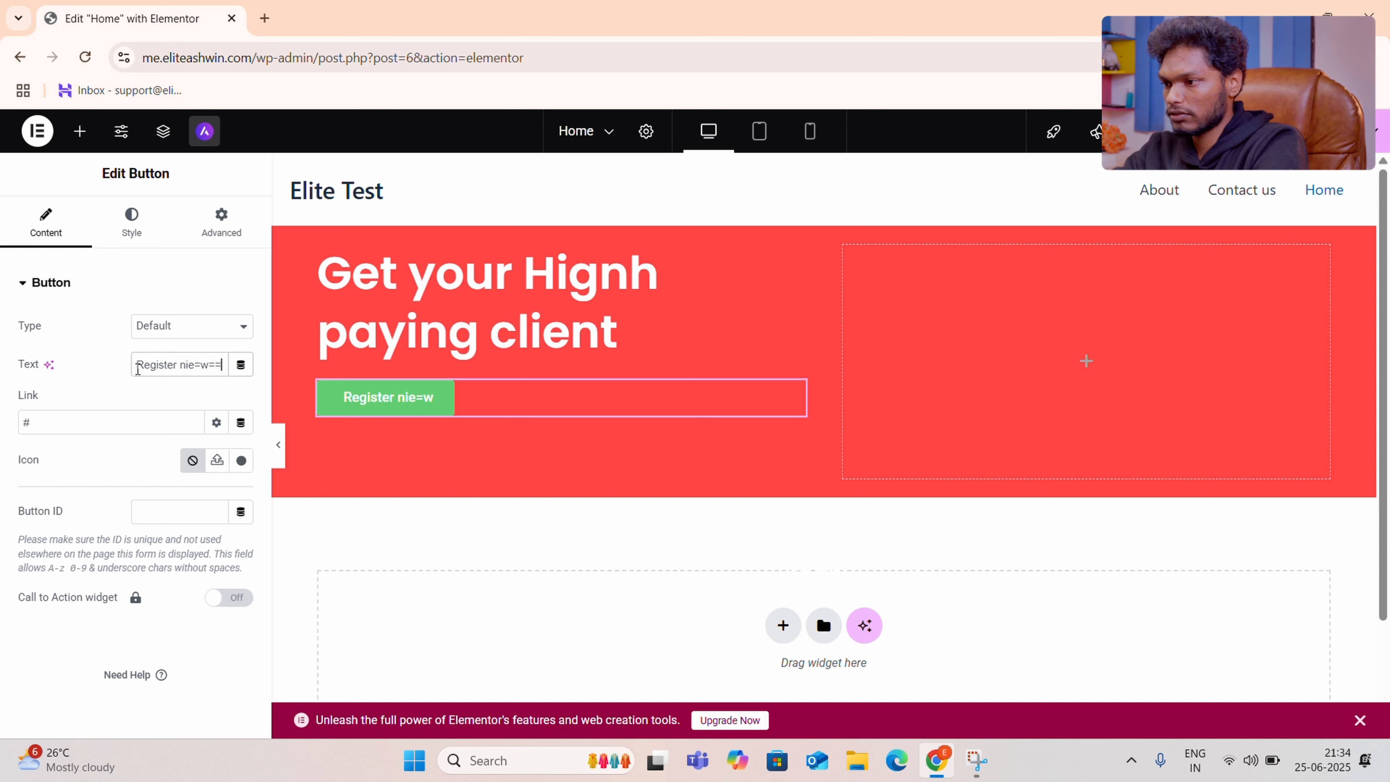
key("BackSpace")
key("BackSpace")
key("BackSpace")
key("BackSpace")
key("BackSpace")
key("BackSpace")
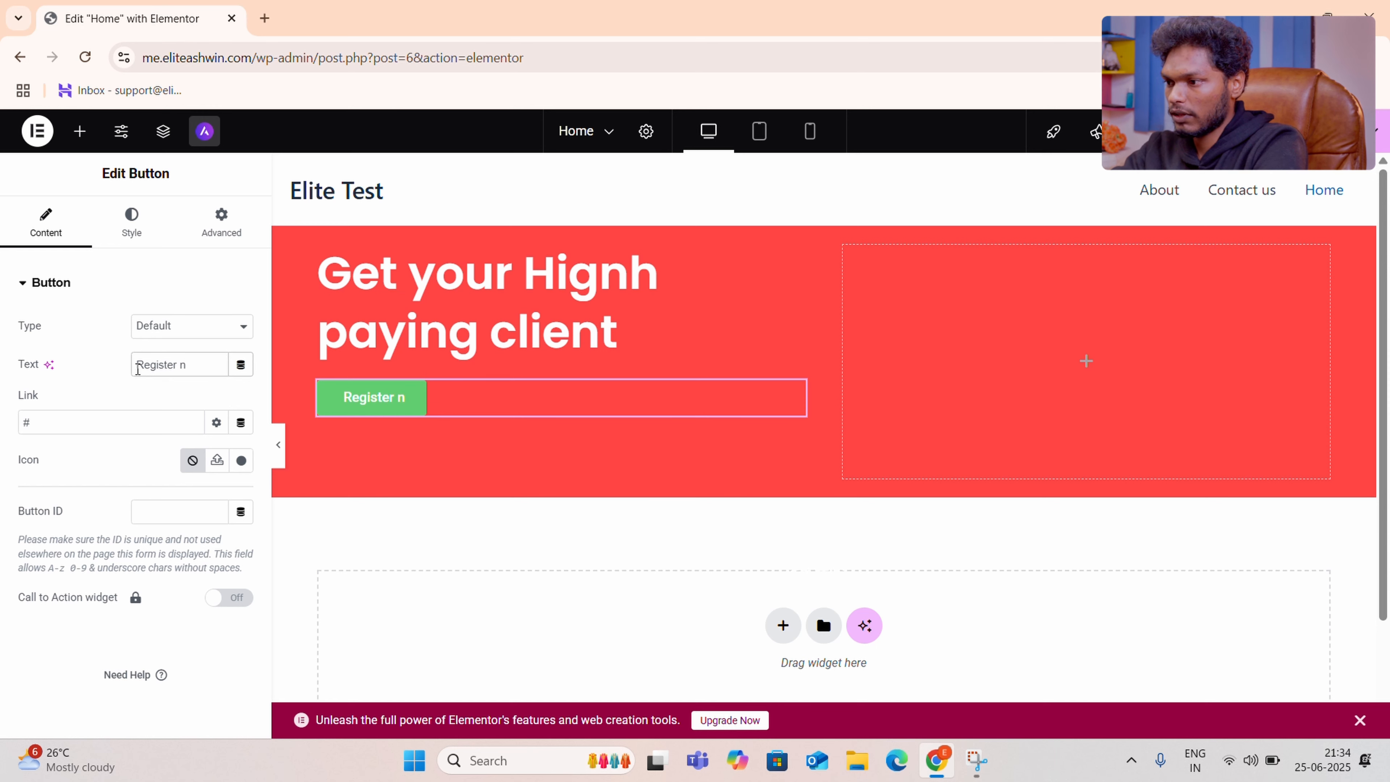
type("ow")
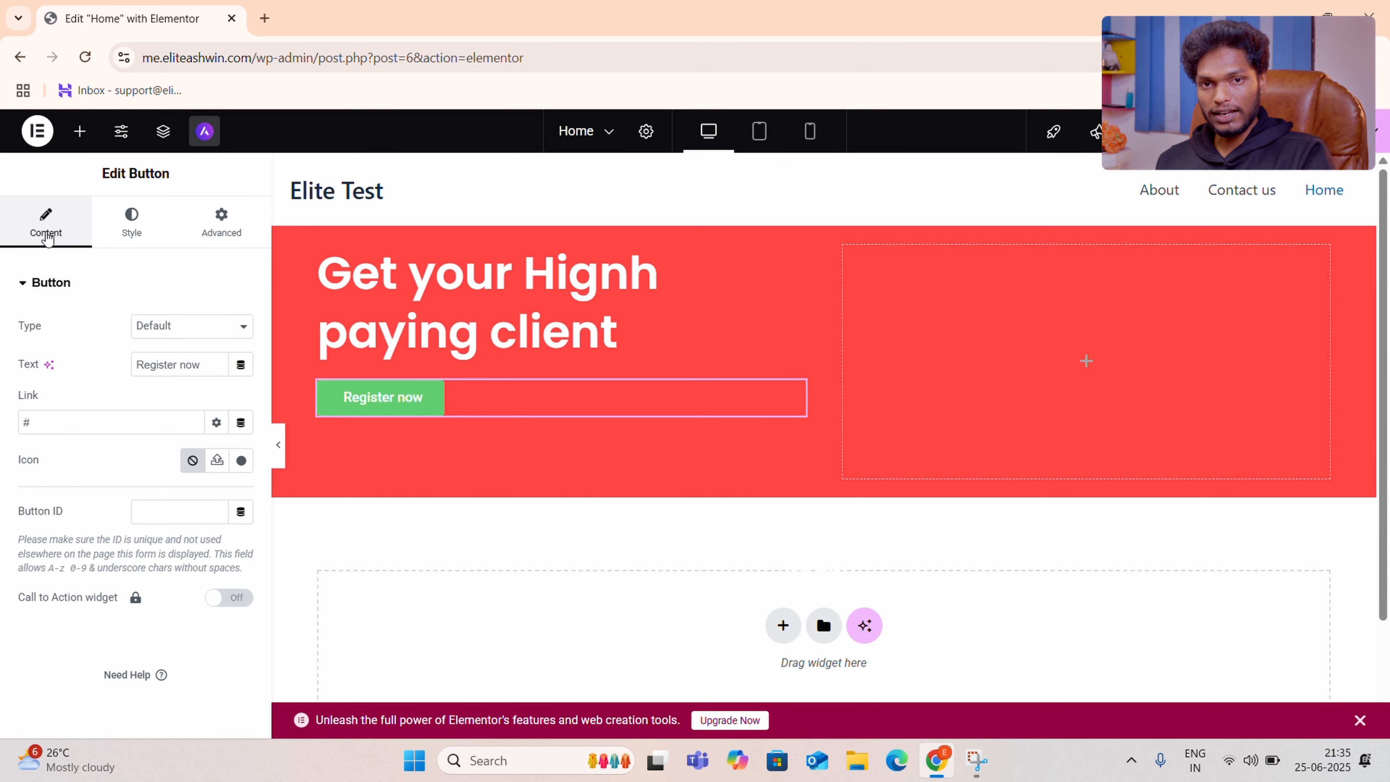
Review the button's style options and set its background color to white (#FFFFFF).
left_click(131, 232)
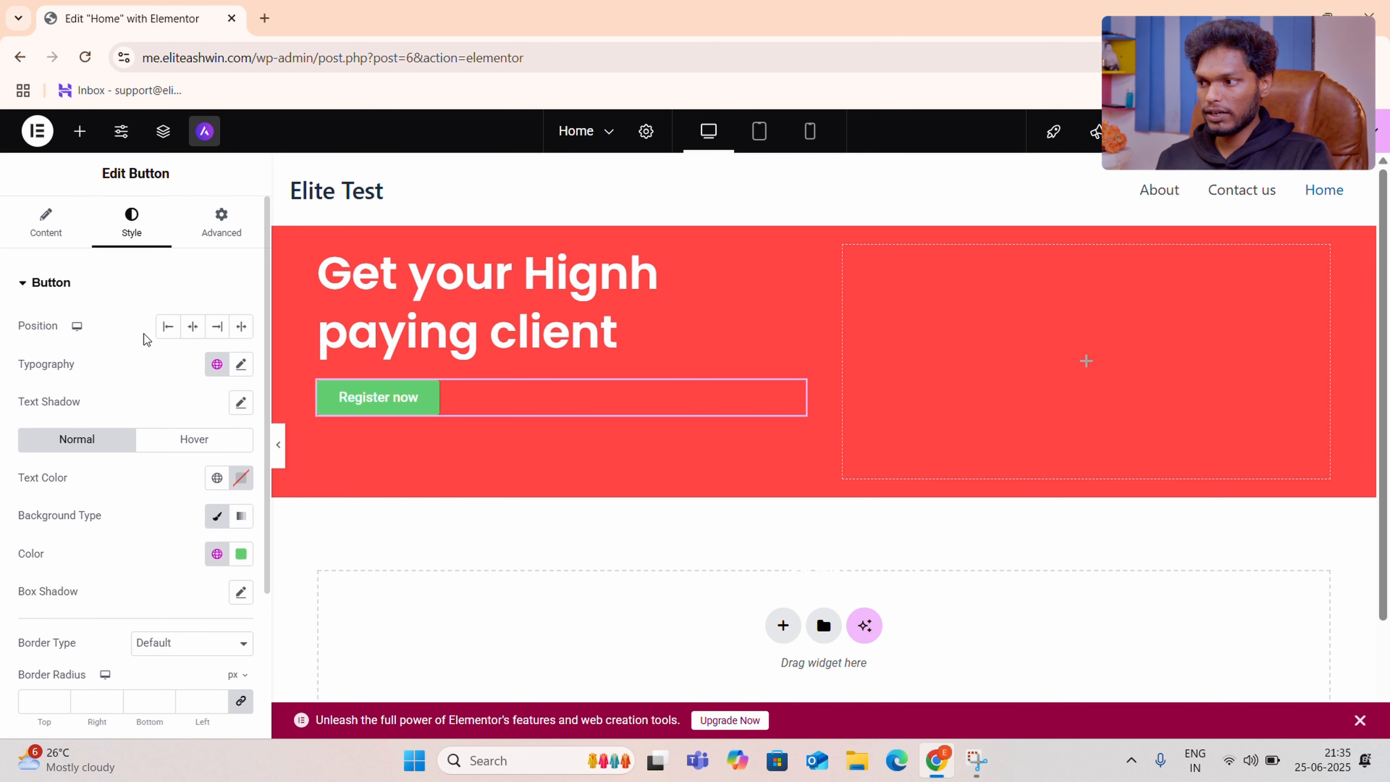
scroll(134, 378, "down", 2)
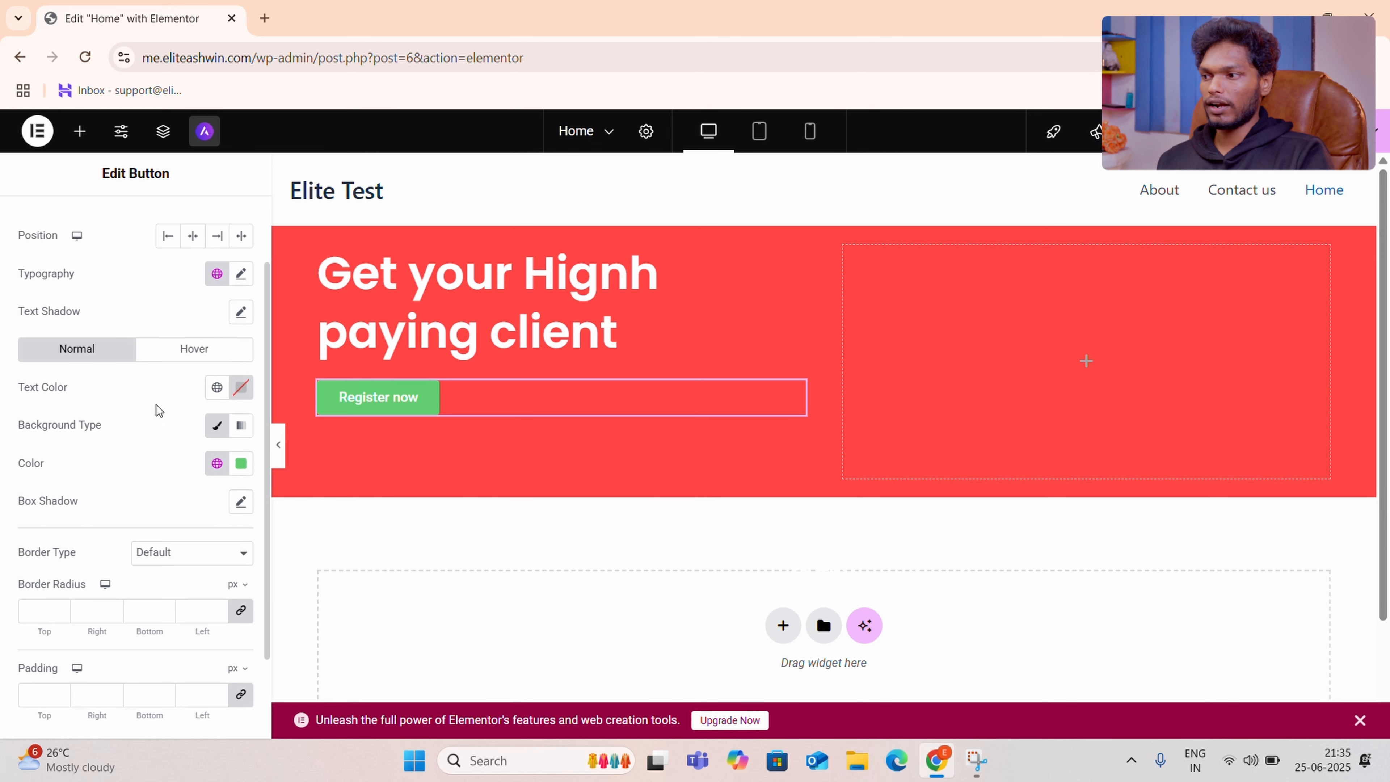
scroll(175, 427, "down", 2)
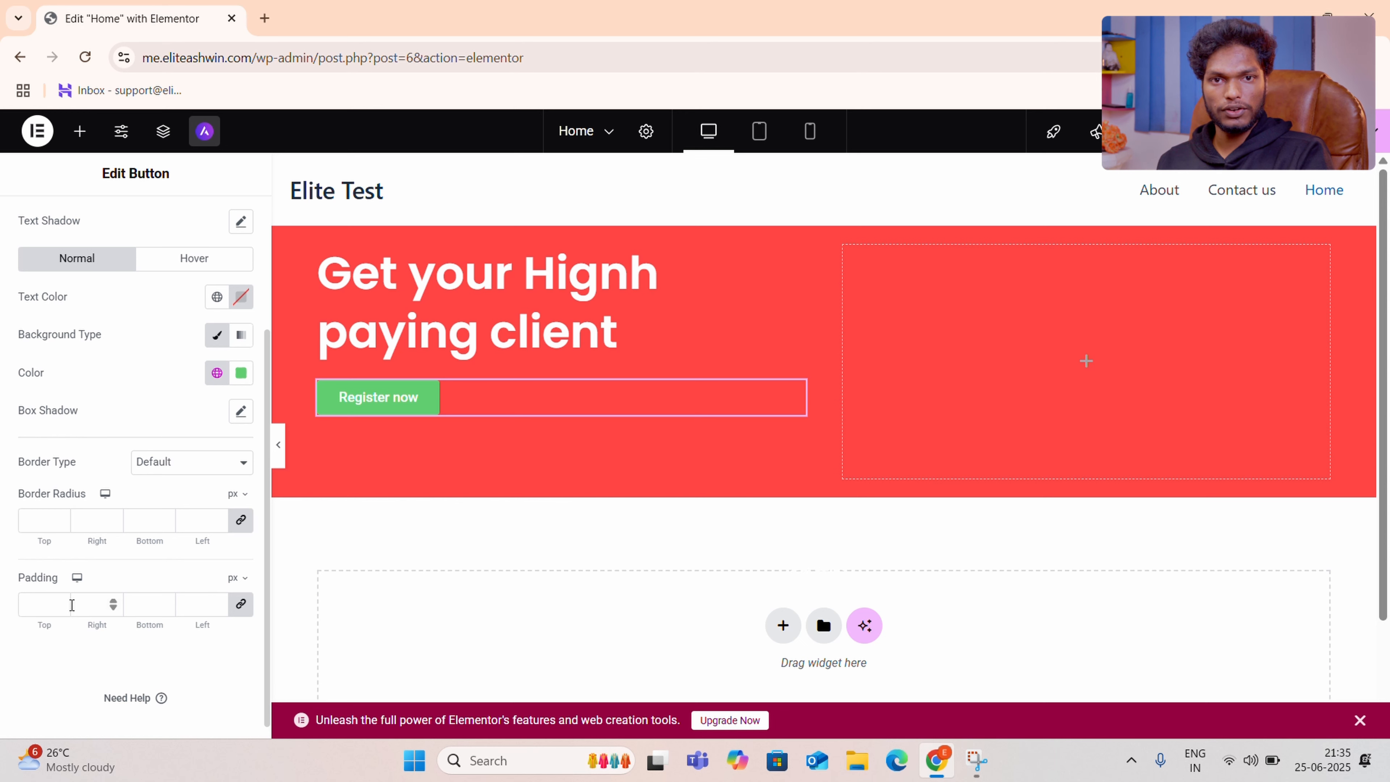
scroll(72, 604, "up", 3)
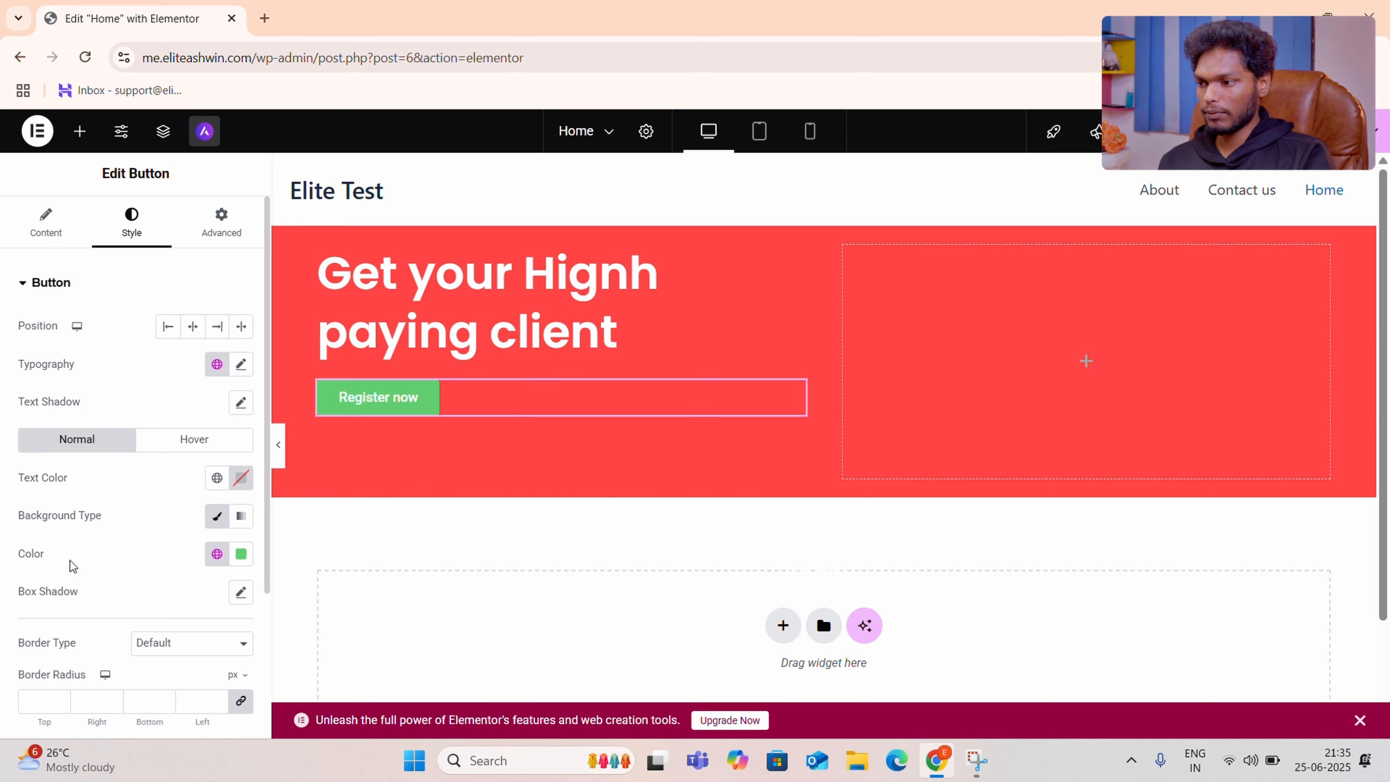
left_click(240, 554)
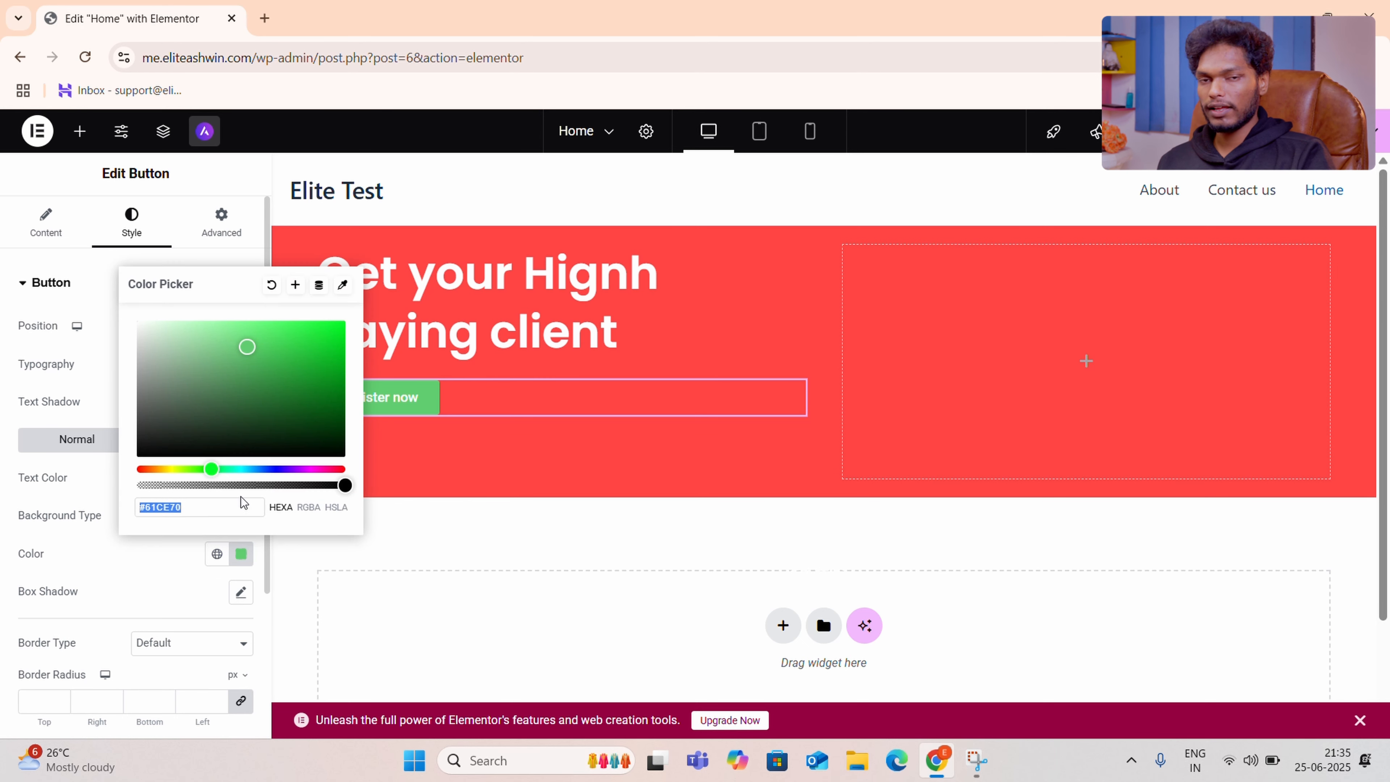
left_click_drag(207, 385, 122, 284)
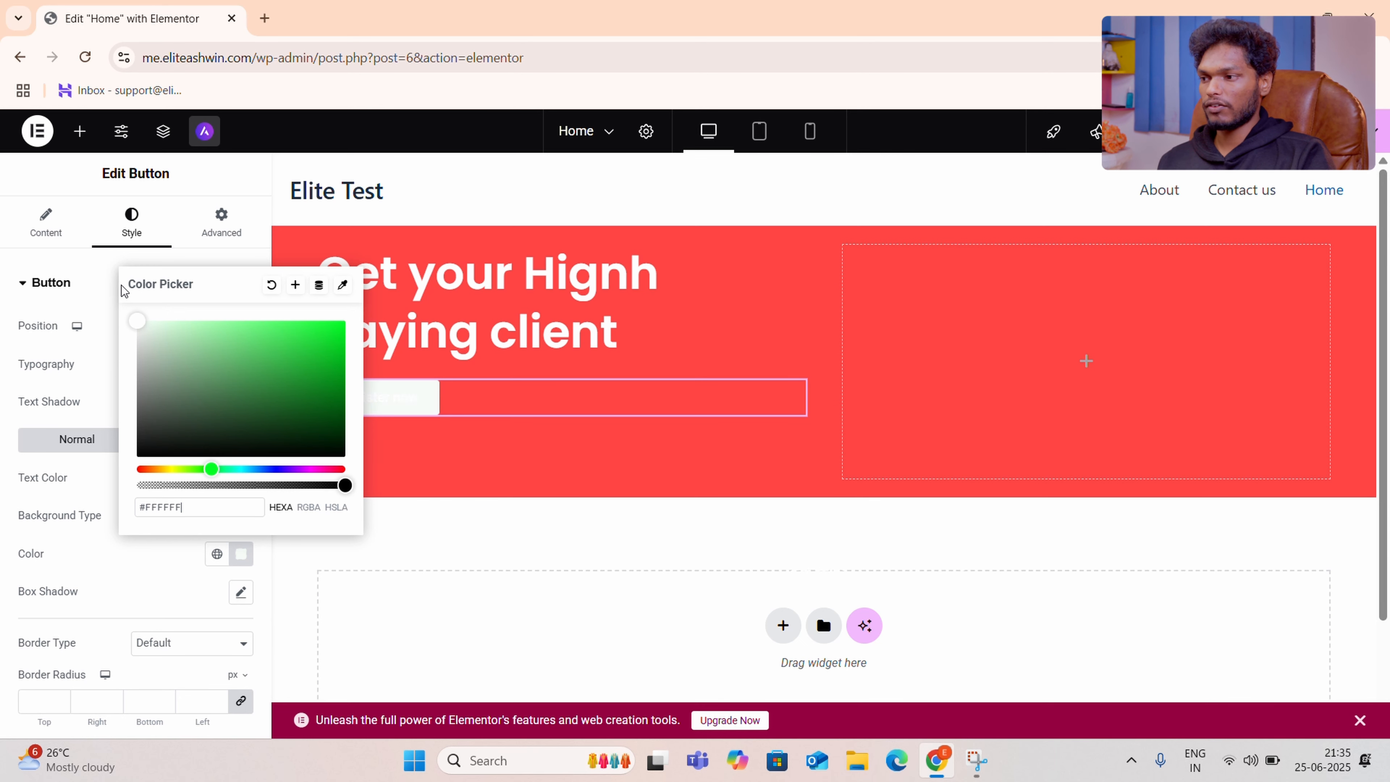
Set the Register now button's normal text color to near-black.
left_click(80, 392)
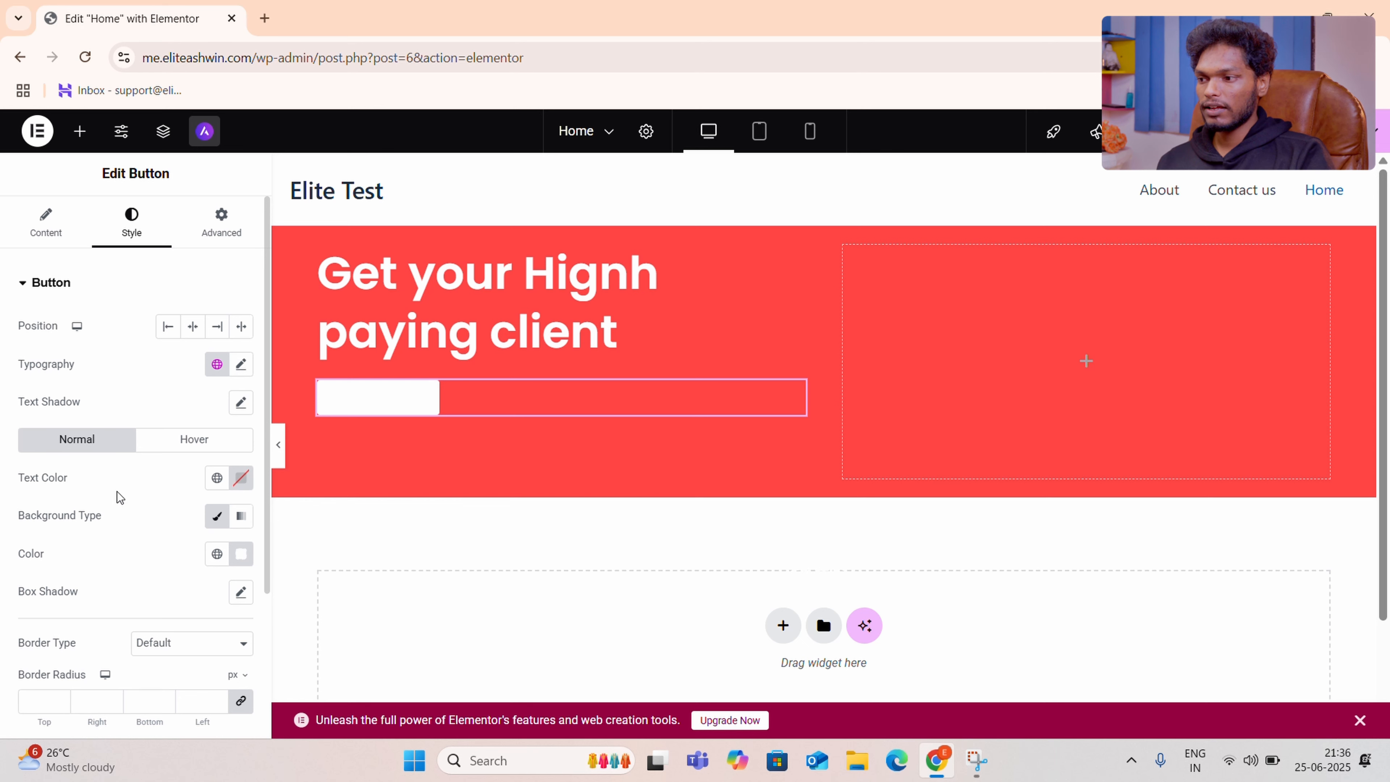
left_click(240, 480)
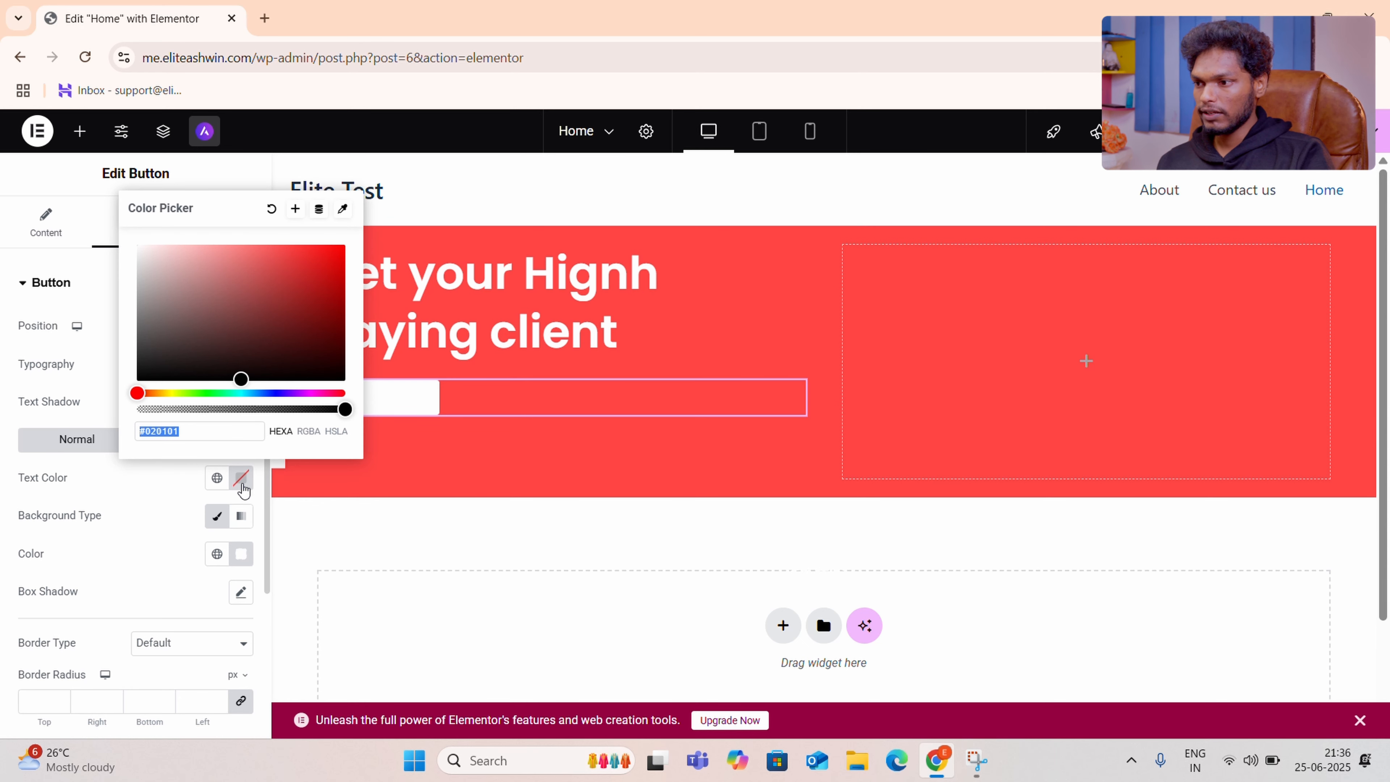
left_click_drag(239, 344, 287, 378)
left_click(202, 478)
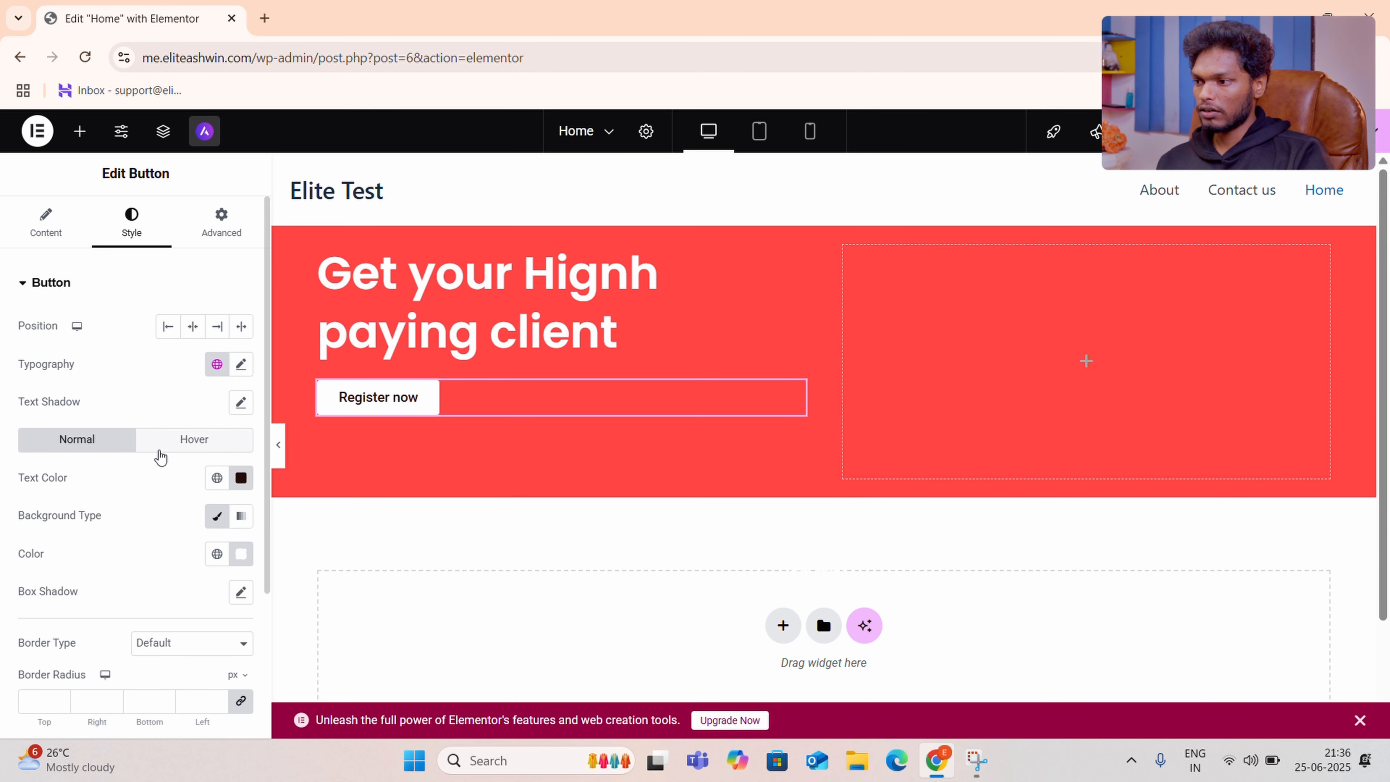
Set the button's hover text color to white (#FFFFFF).
left_click(200, 443)
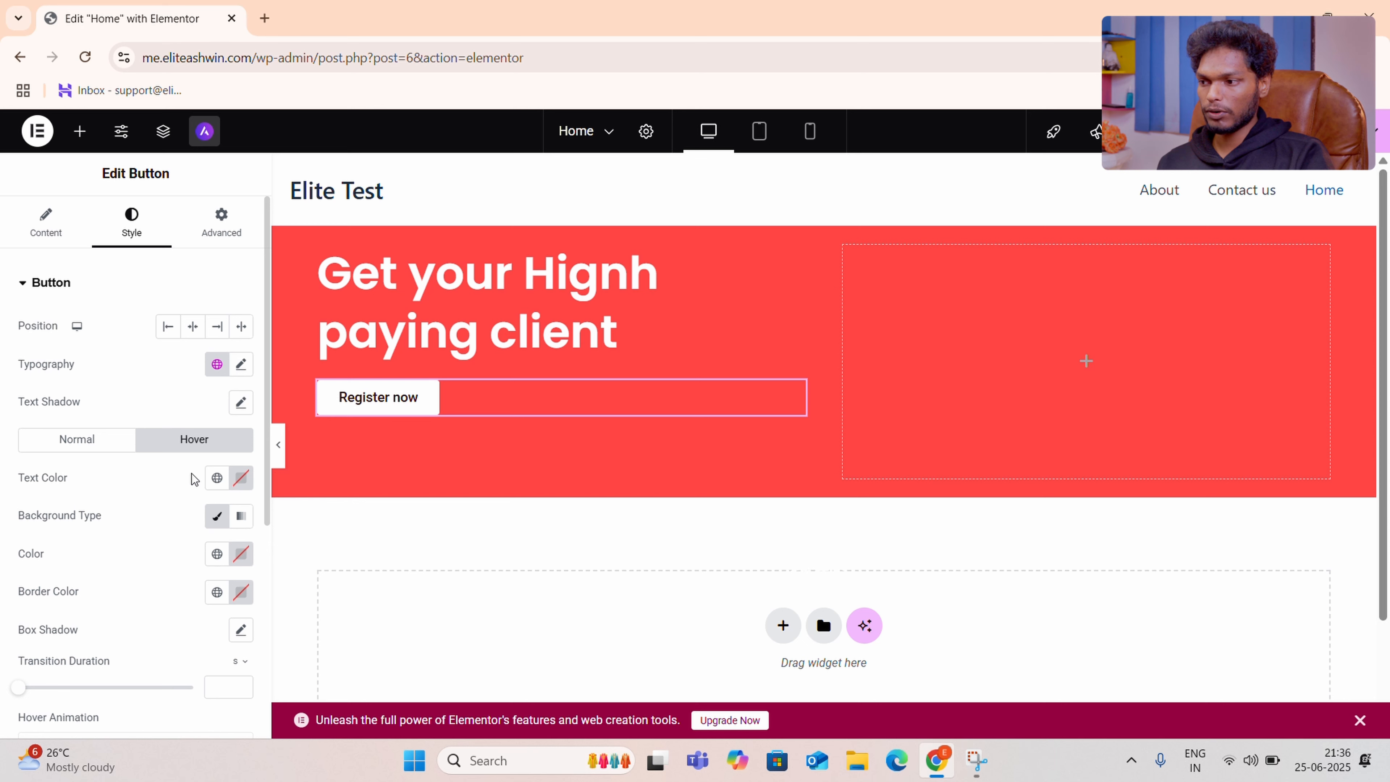
left_click(240, 477)
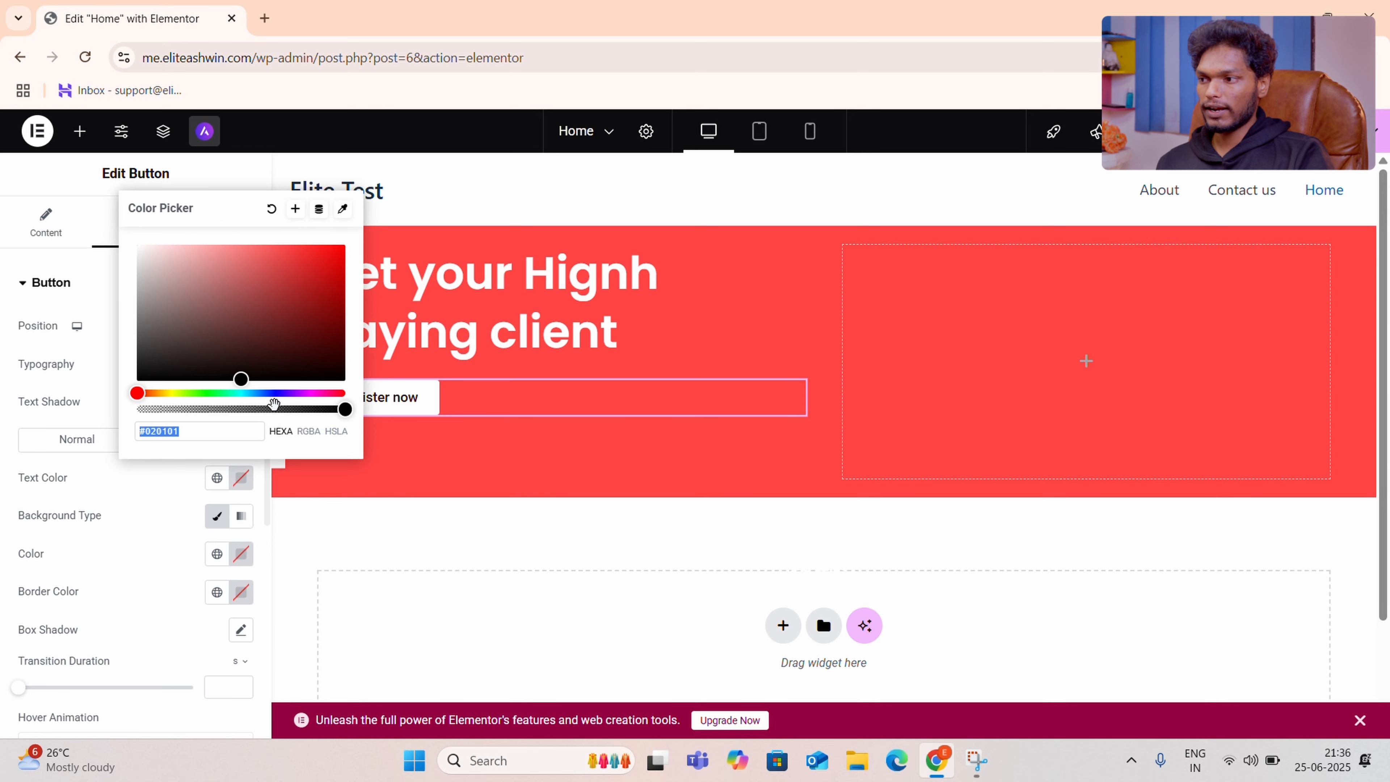
left_click_drag(236, 307, 123, 251)
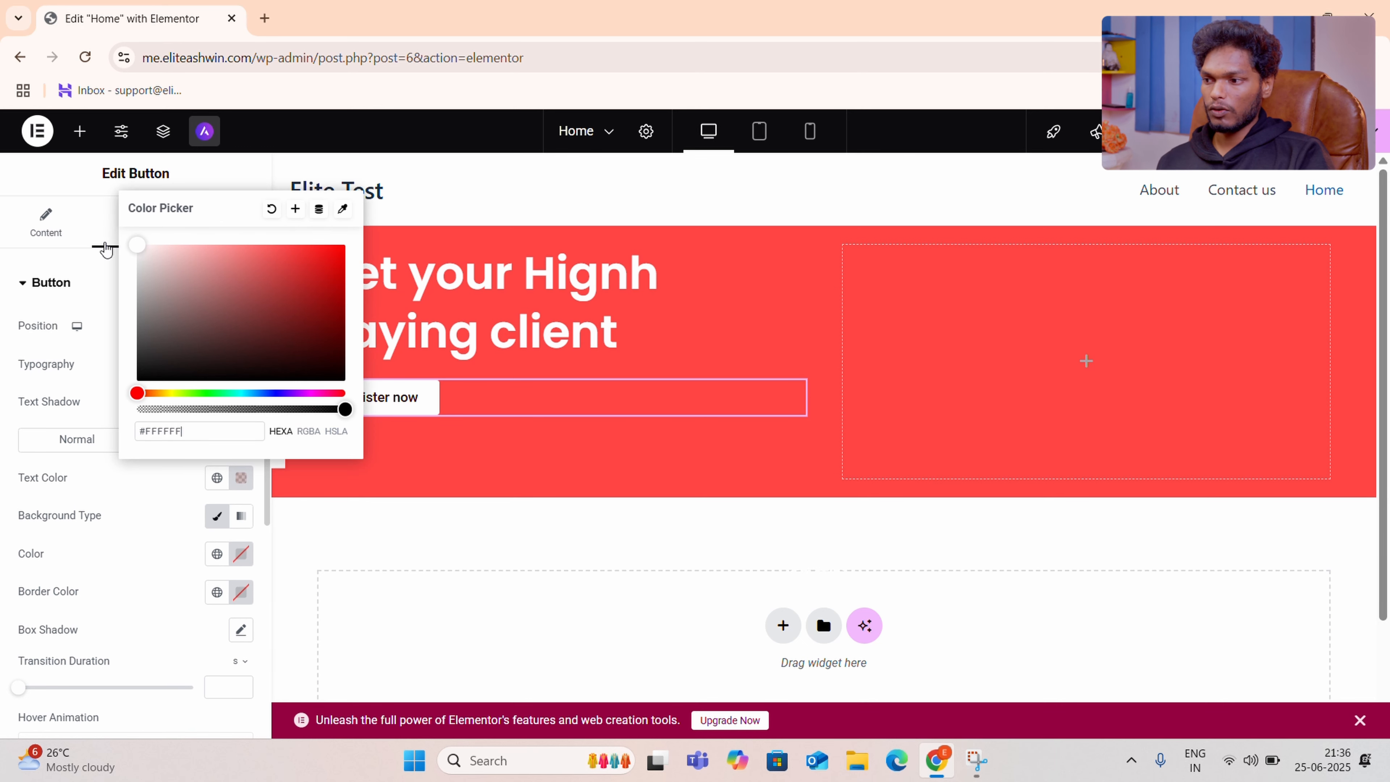
left_click(200, 496)
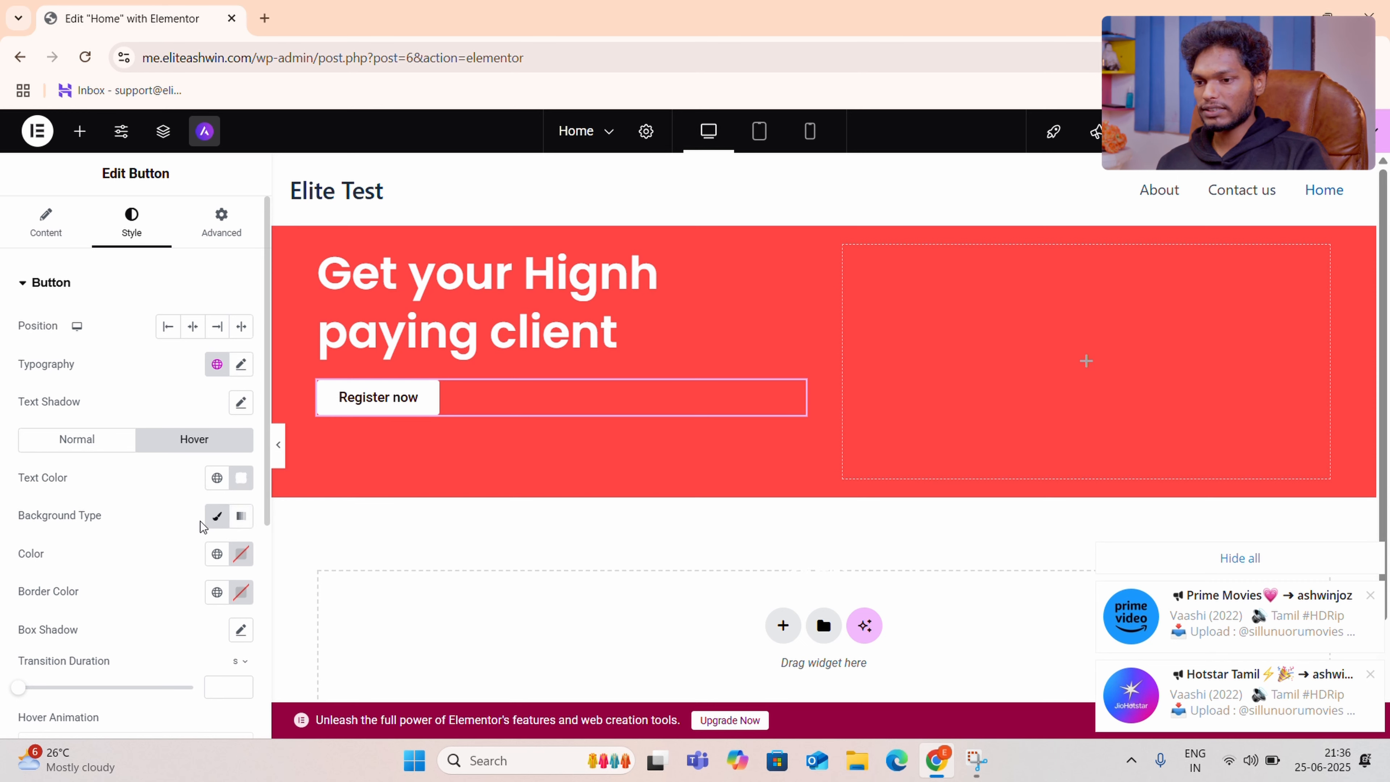
Dismiss the desktop notifications and set the button's hover background color to near-black (#050303).
left_click(1233, 558)
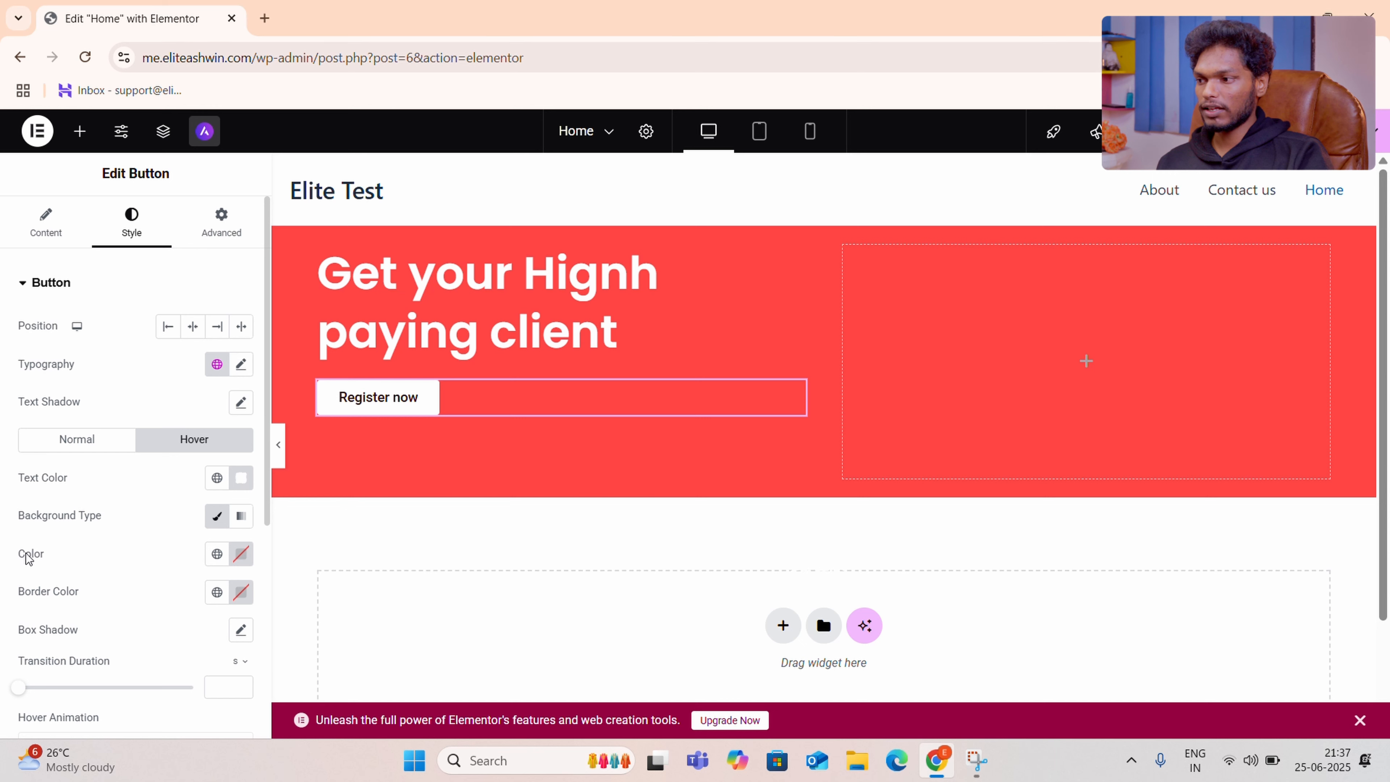
left_click_drag(21, 554, 49, 556)
left_click(172, 555)
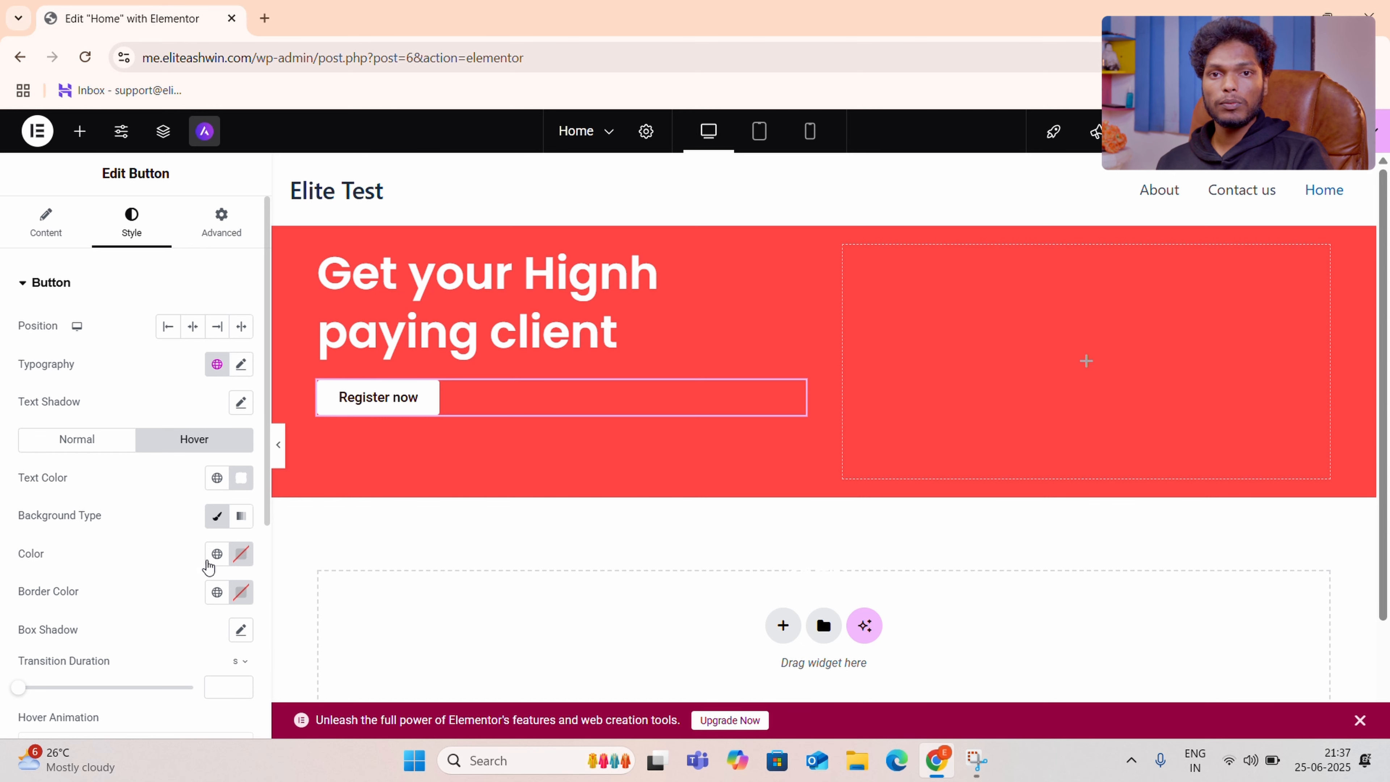
left_click(242, 555)
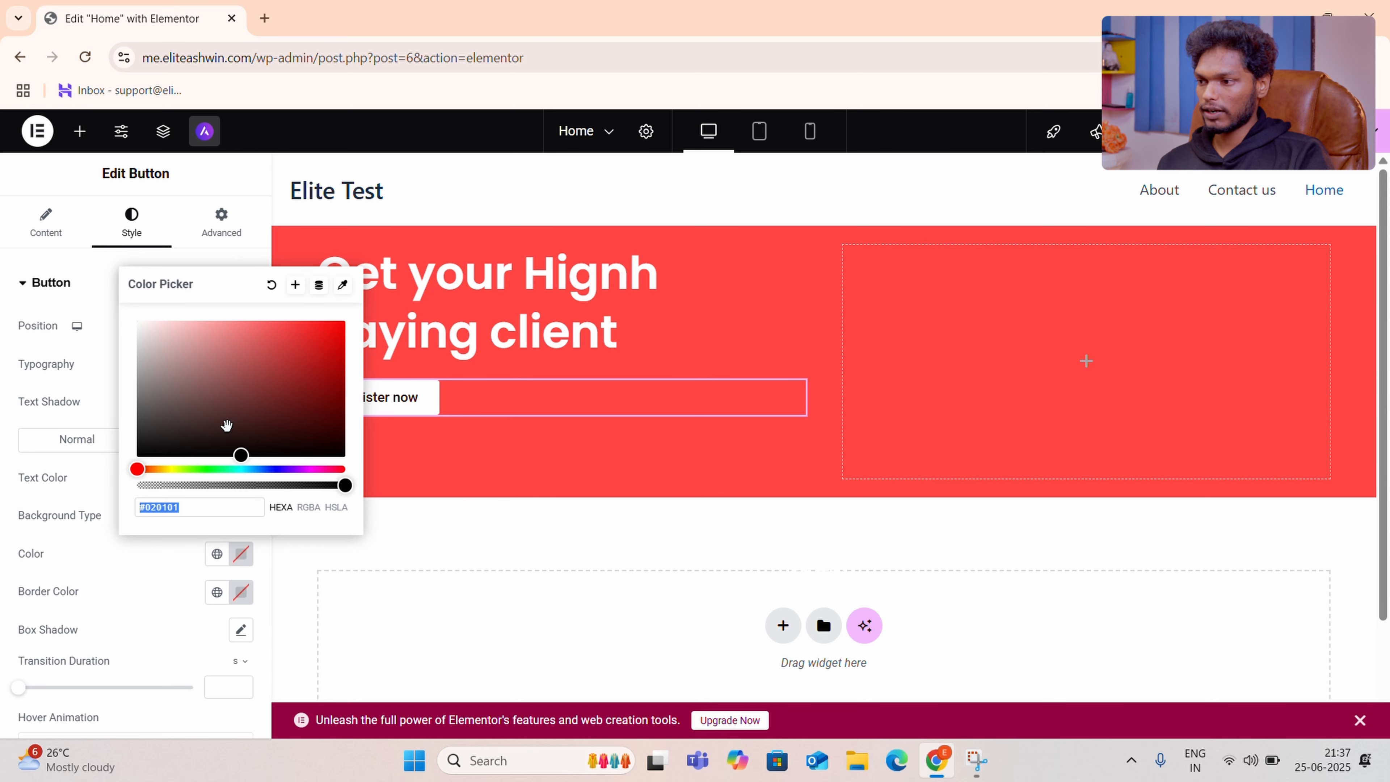
left_click_drag(226, 424, 226, 455)
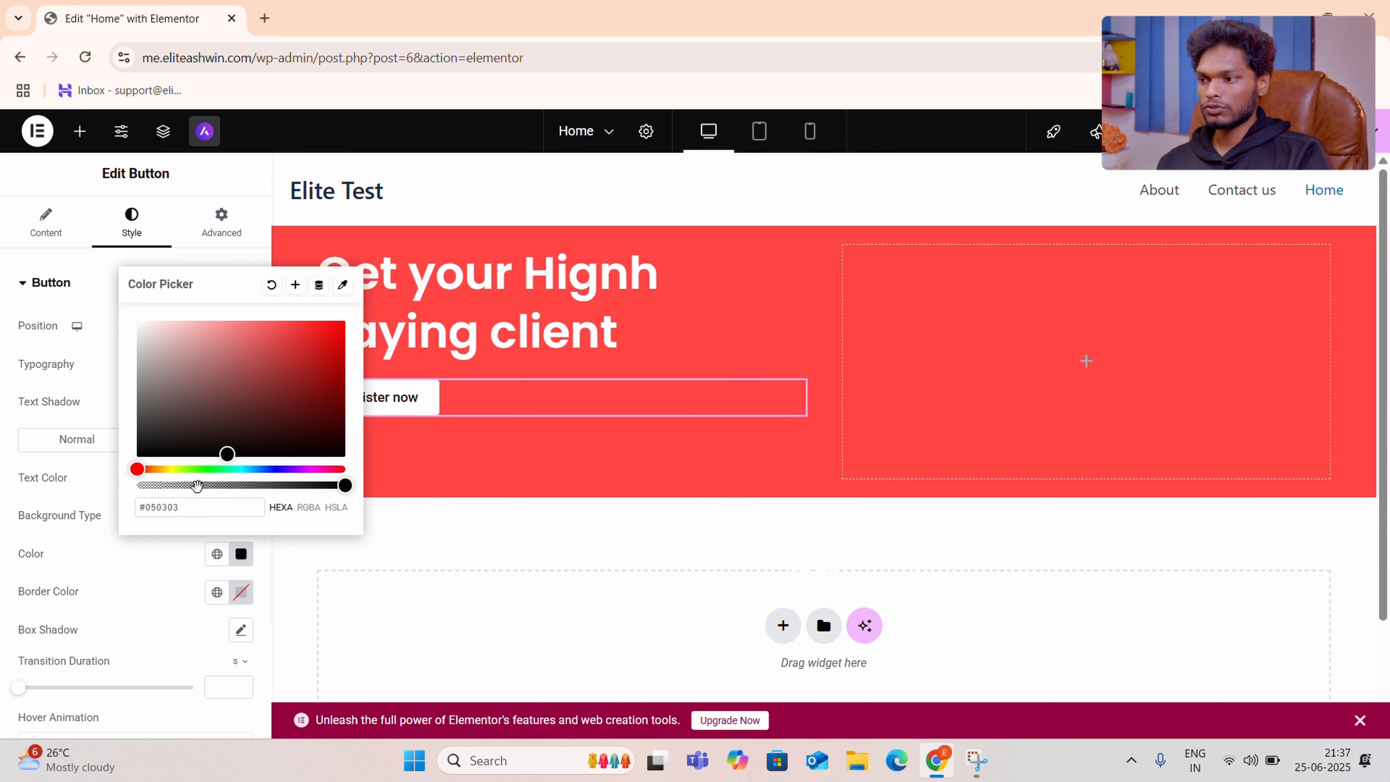
left_click(171, 549)
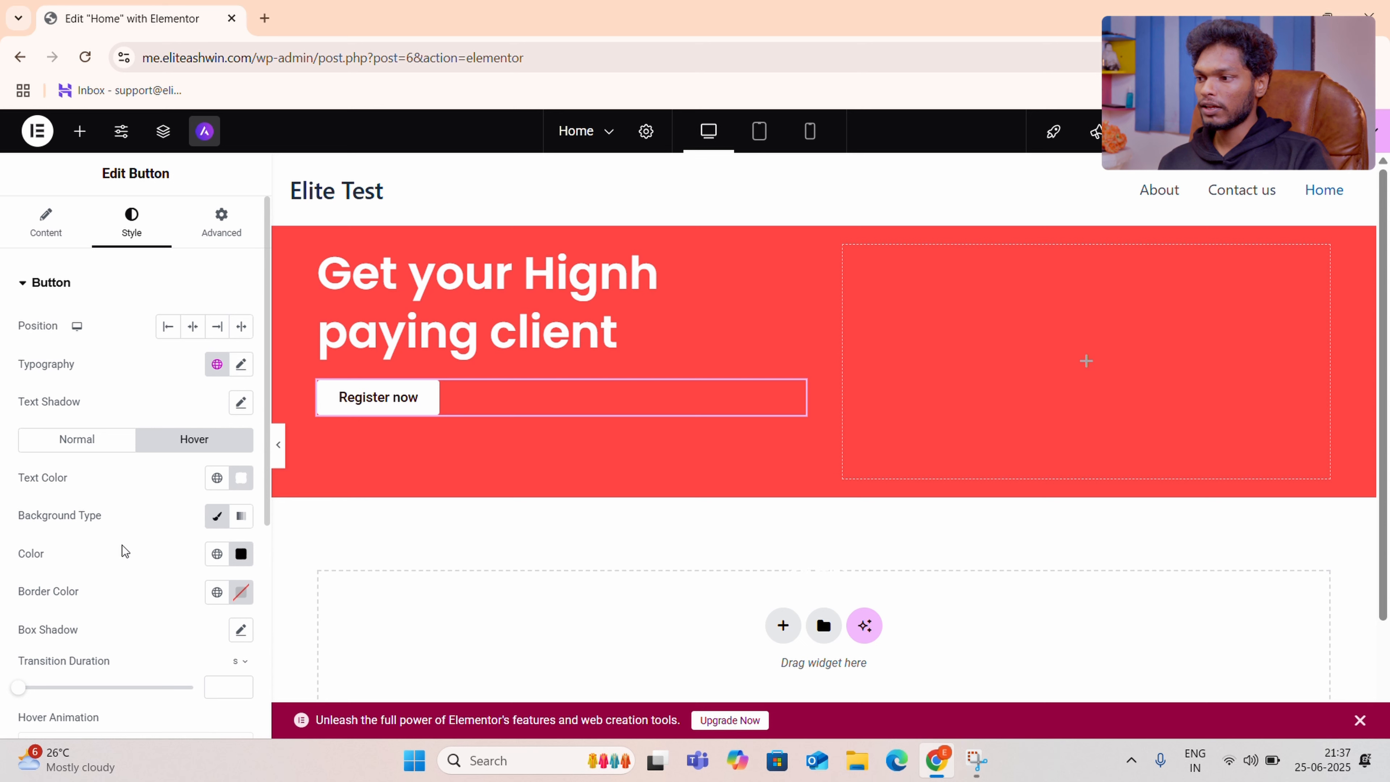
Add an Image widget to the empty second inner container.
scroll(113, 547, "down", 2)
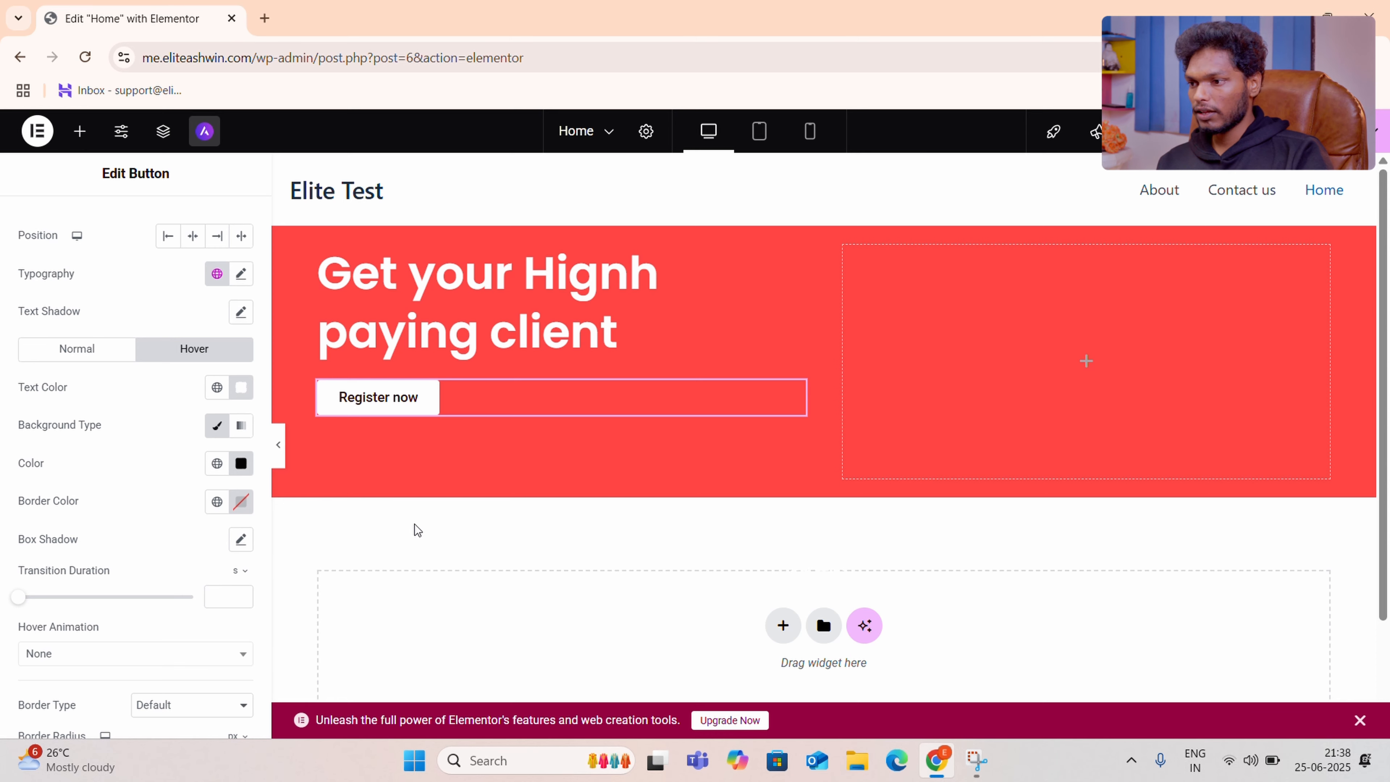
scroll(419, 534, "down", 1)
scroll(411, 515, "up", 1)
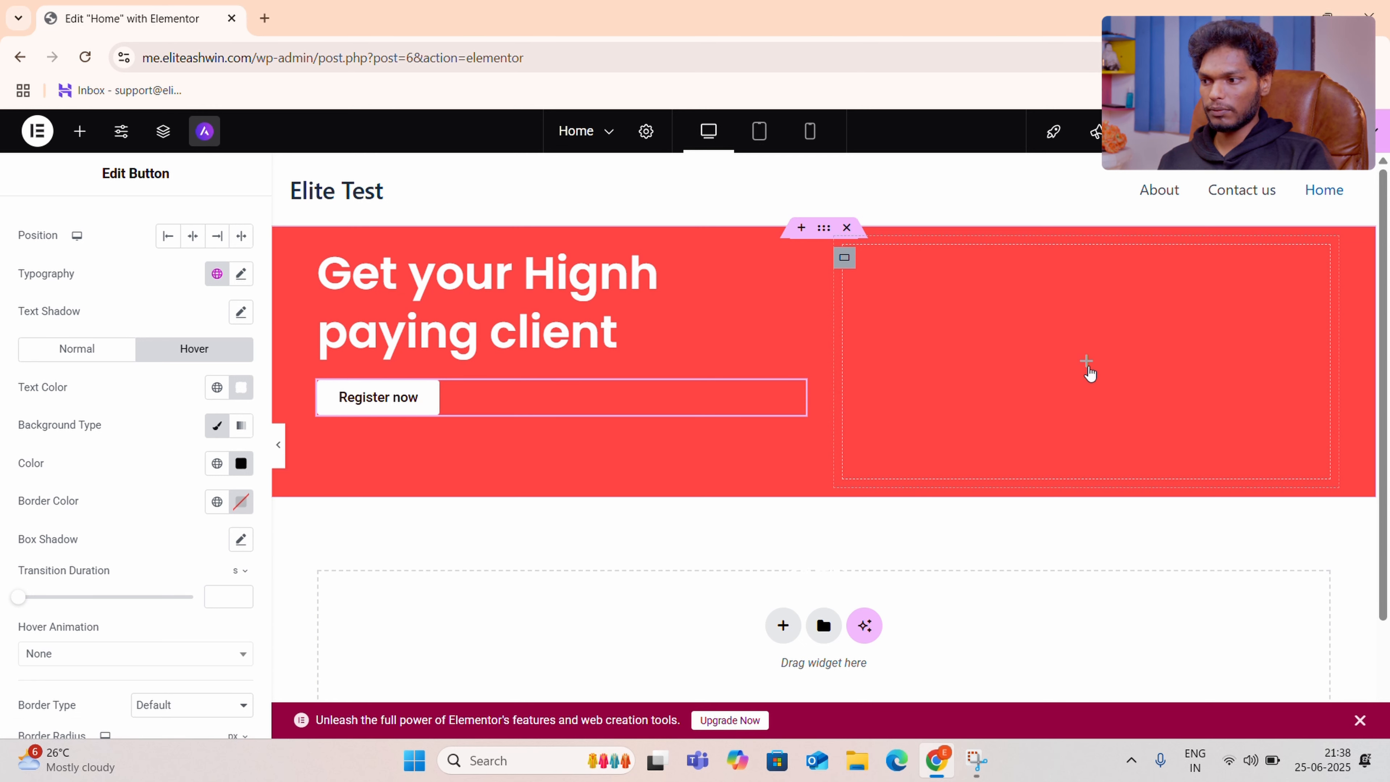
left_click(1088, 366)
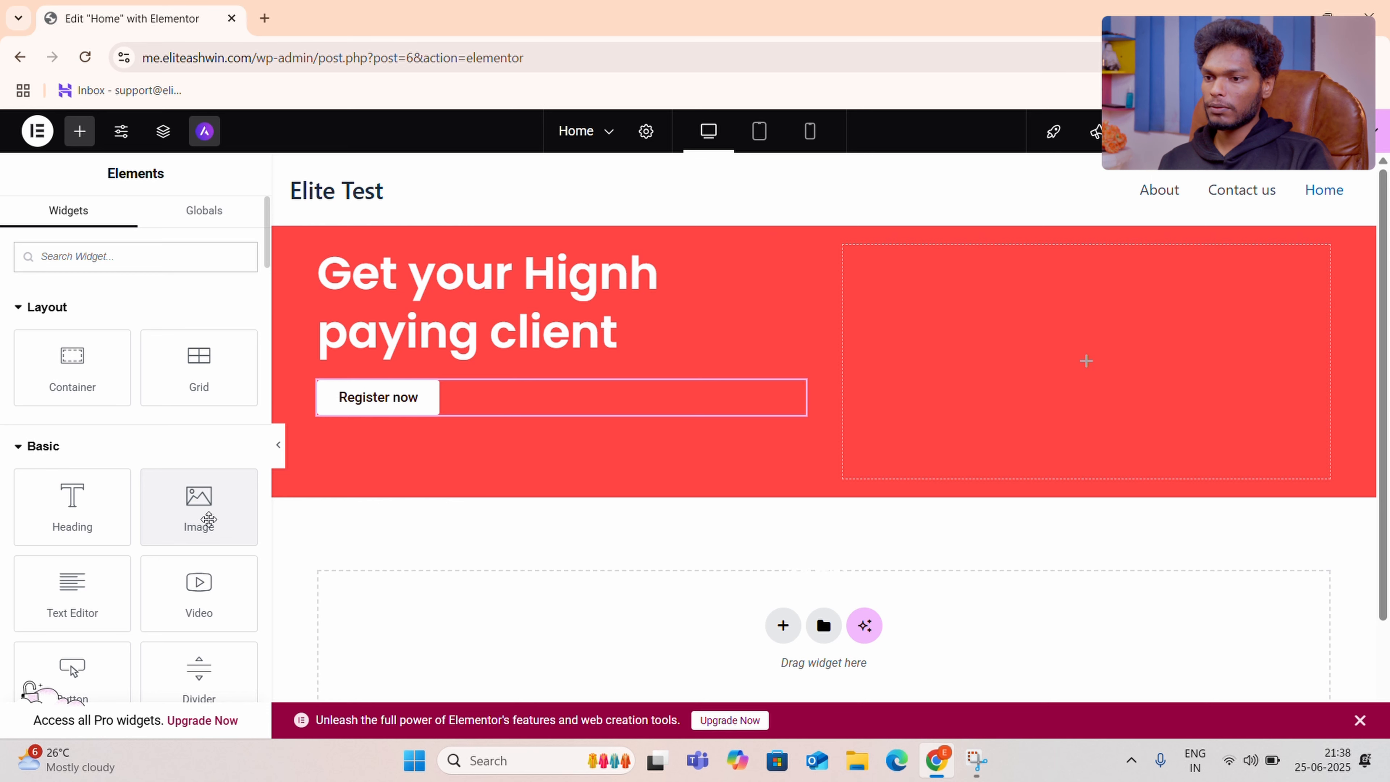
left_click_drag(208, 519, 1044, 382)
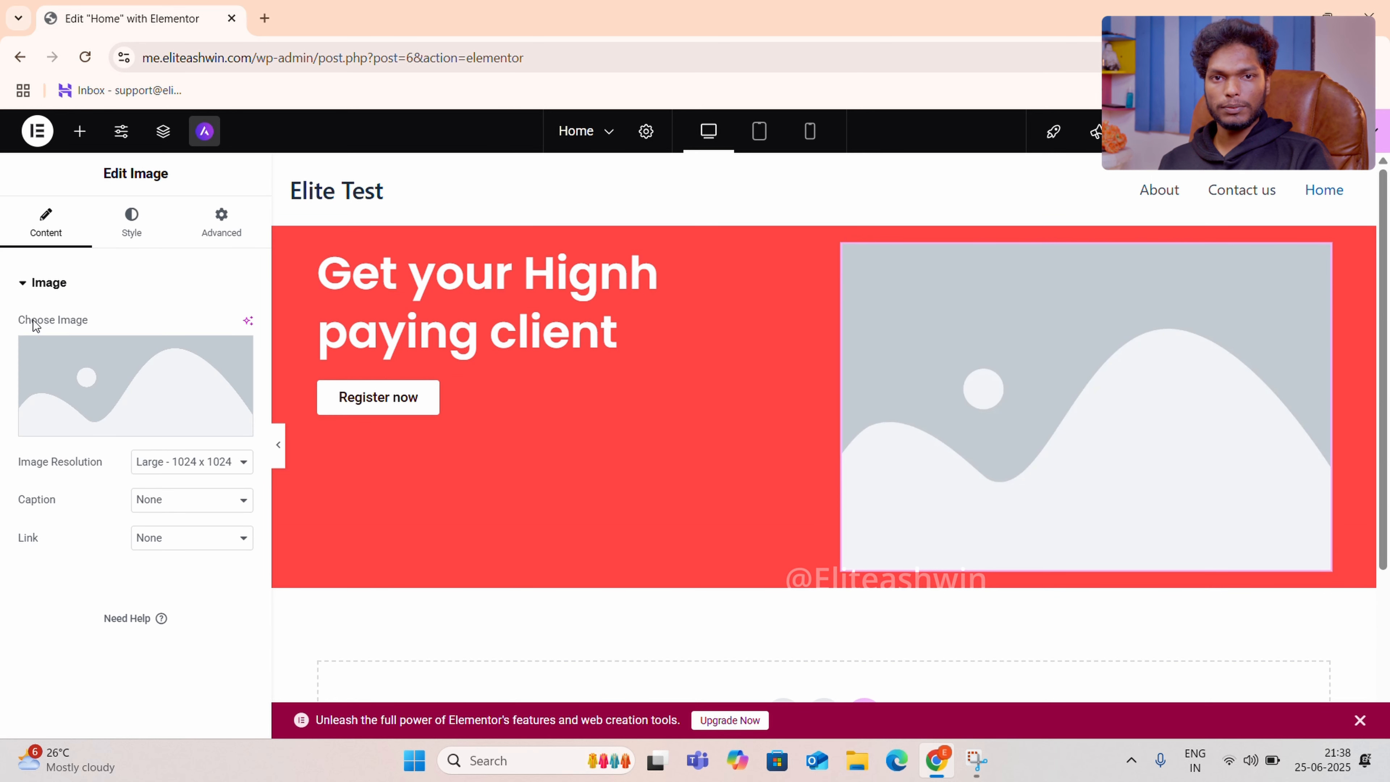
Upload the Shadow Black file from Downloads to the media library and use it as the widget's image.
left_click(99, 383)
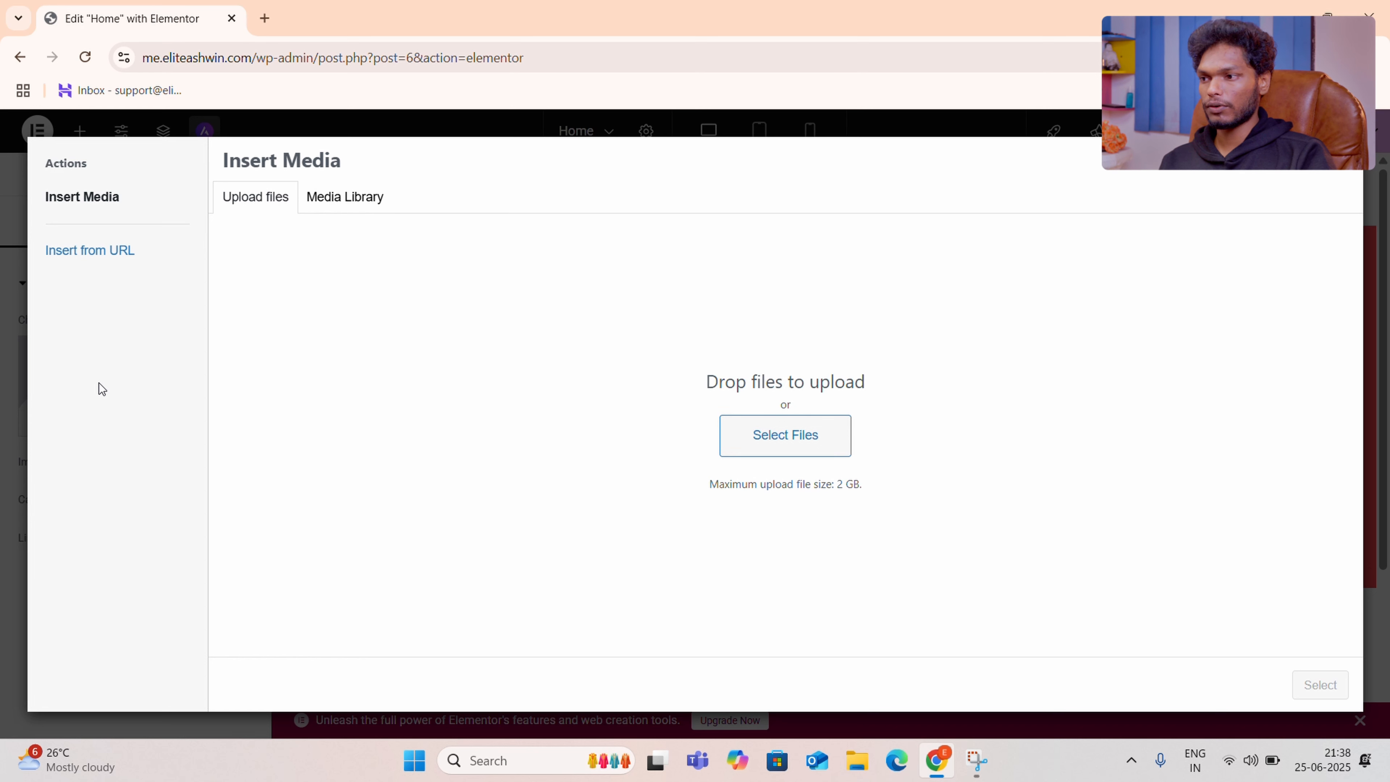
left_click(315, 207)
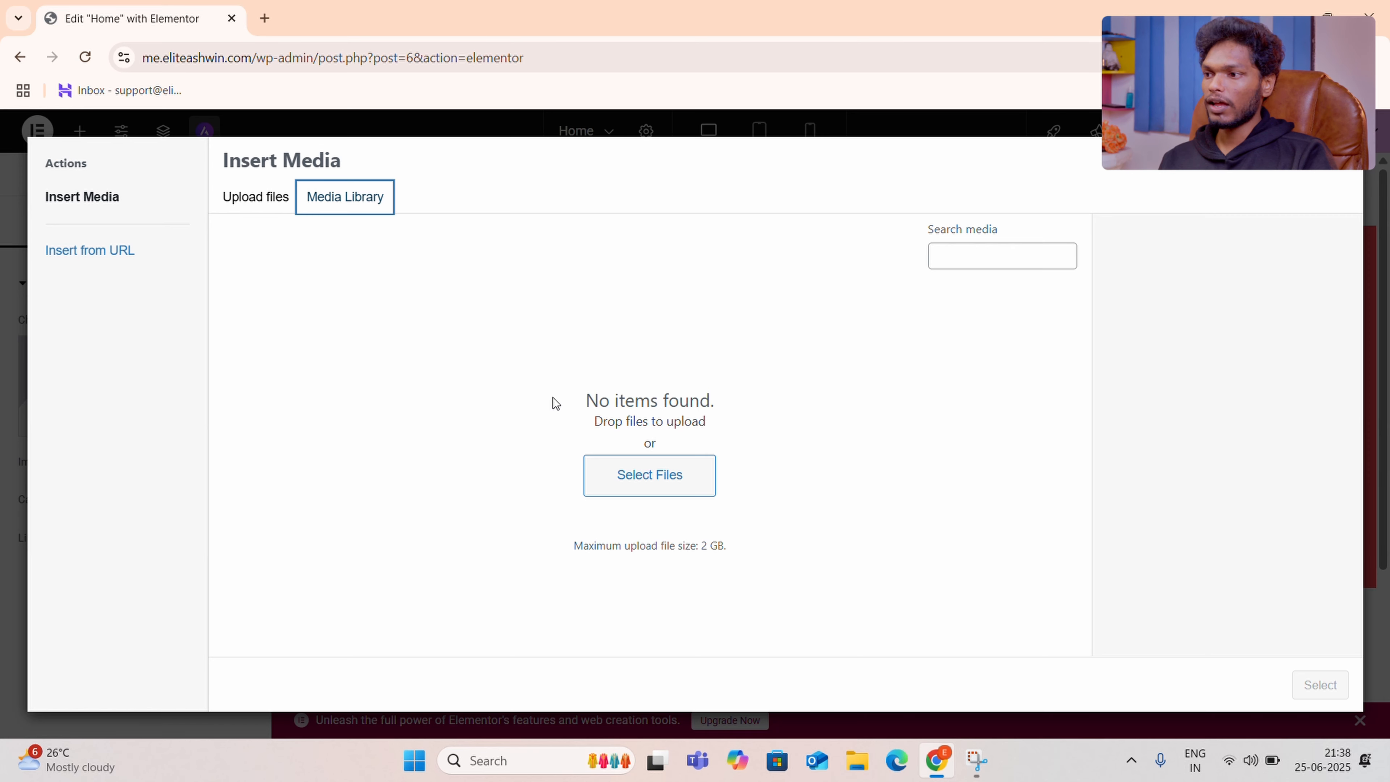
left_click(262, 198)
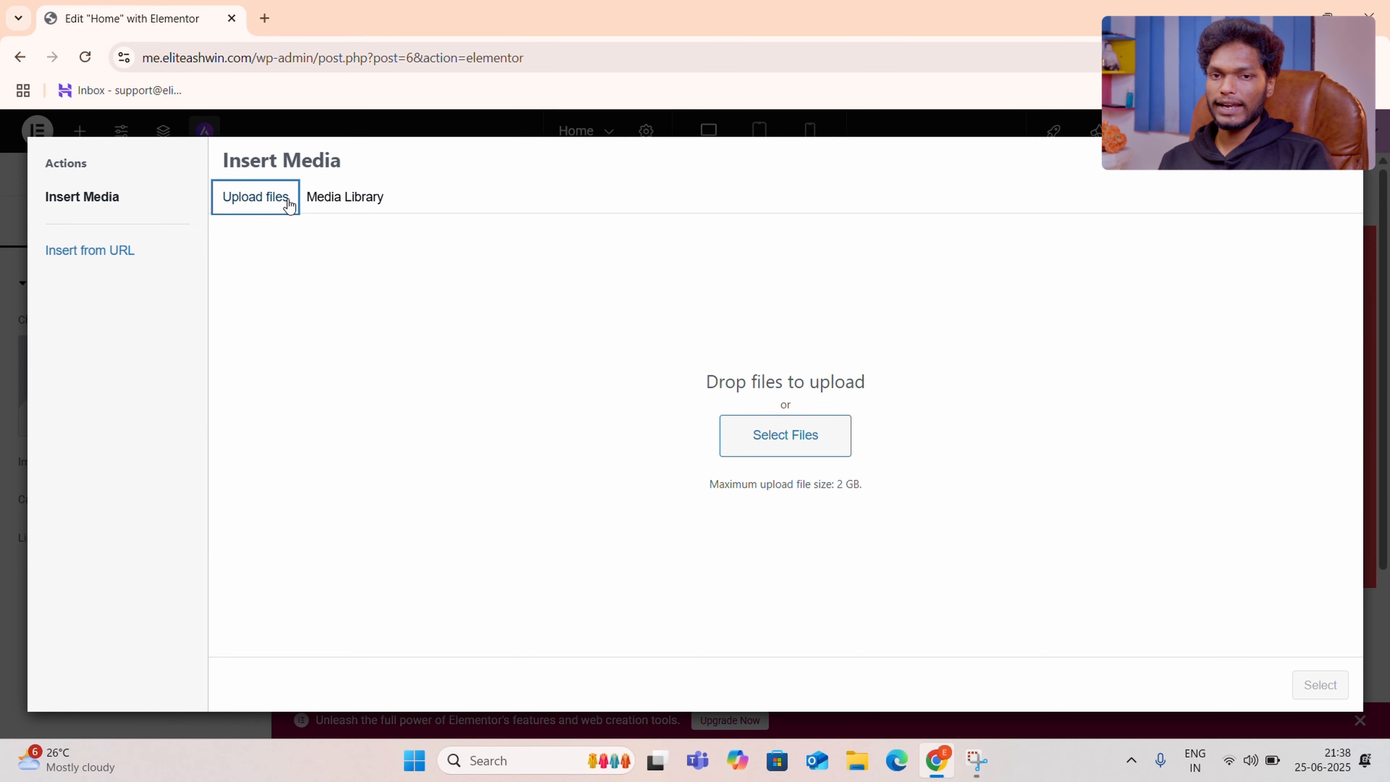
left_click(796, 438)
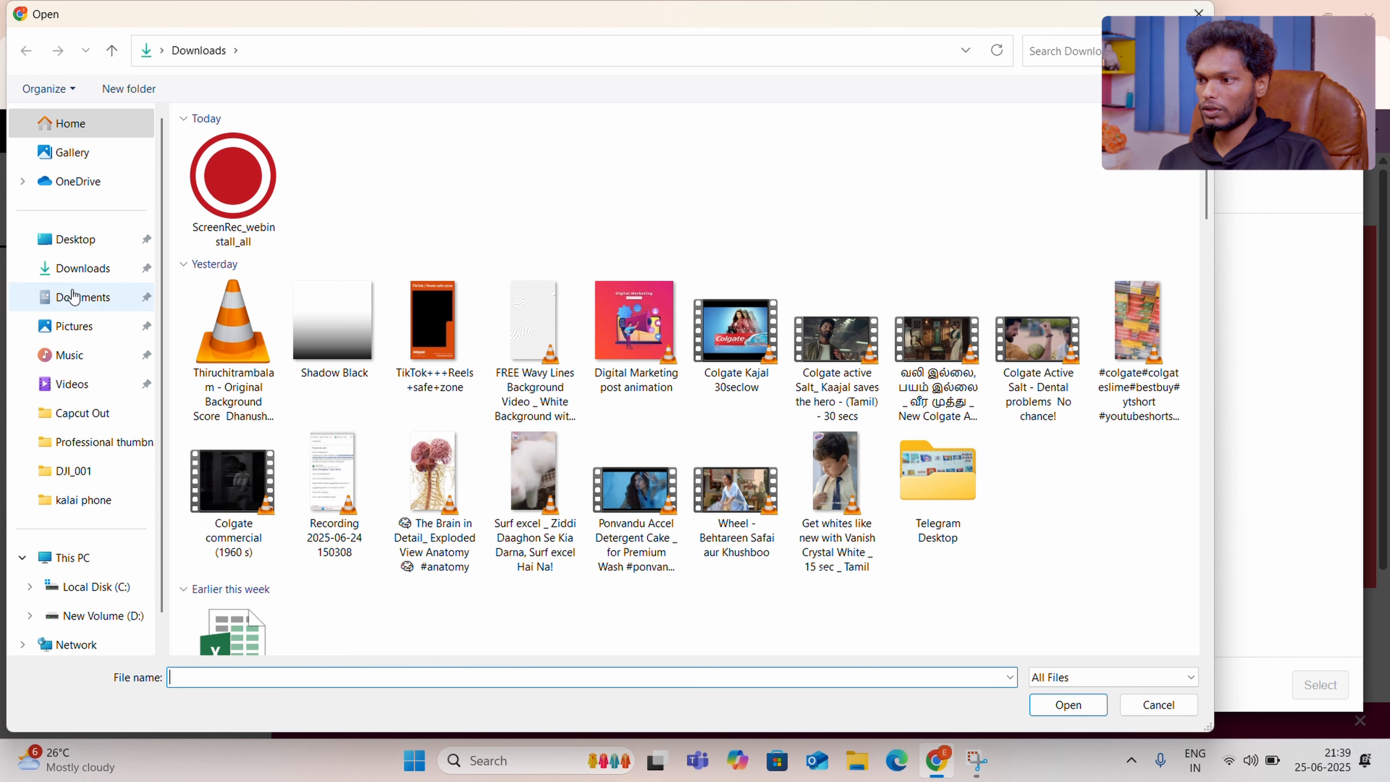
left_click(320, 332)
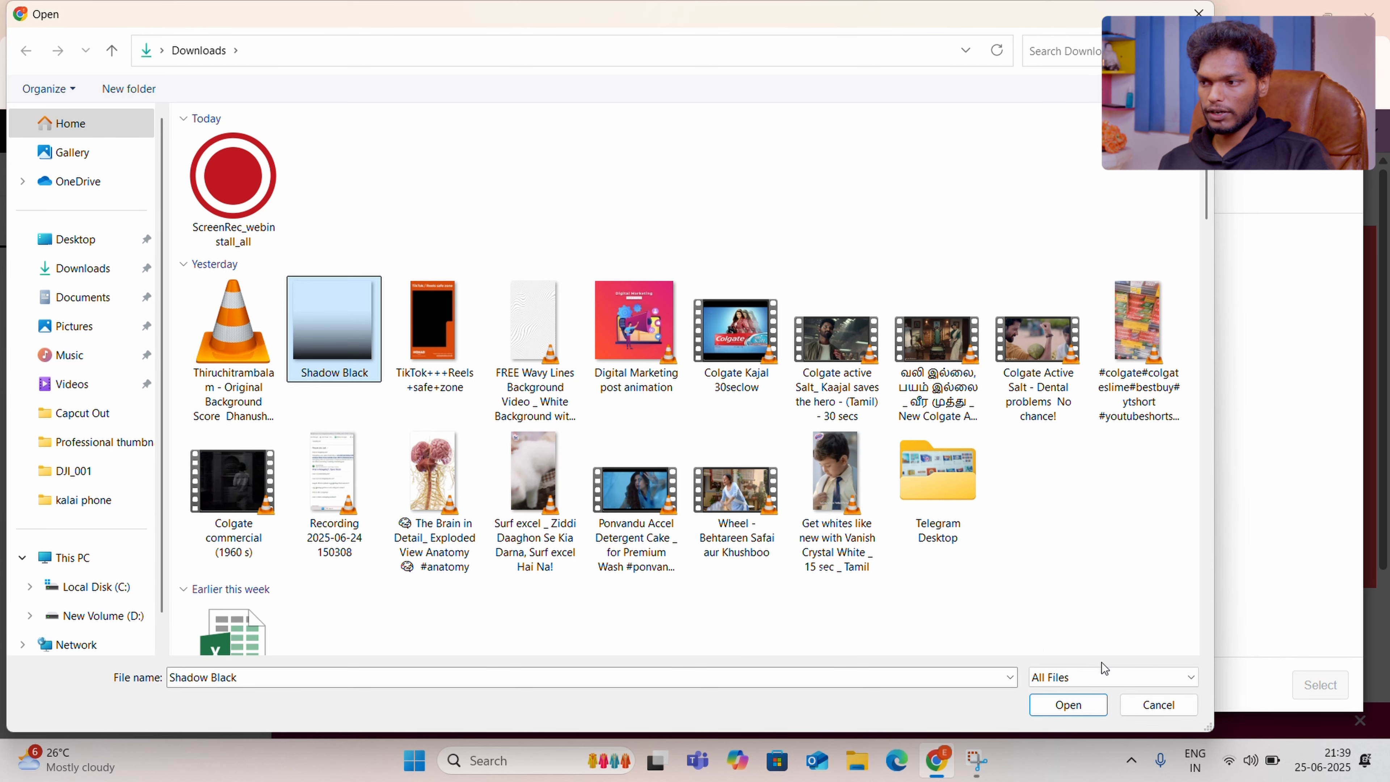
left_click(1050, 708)
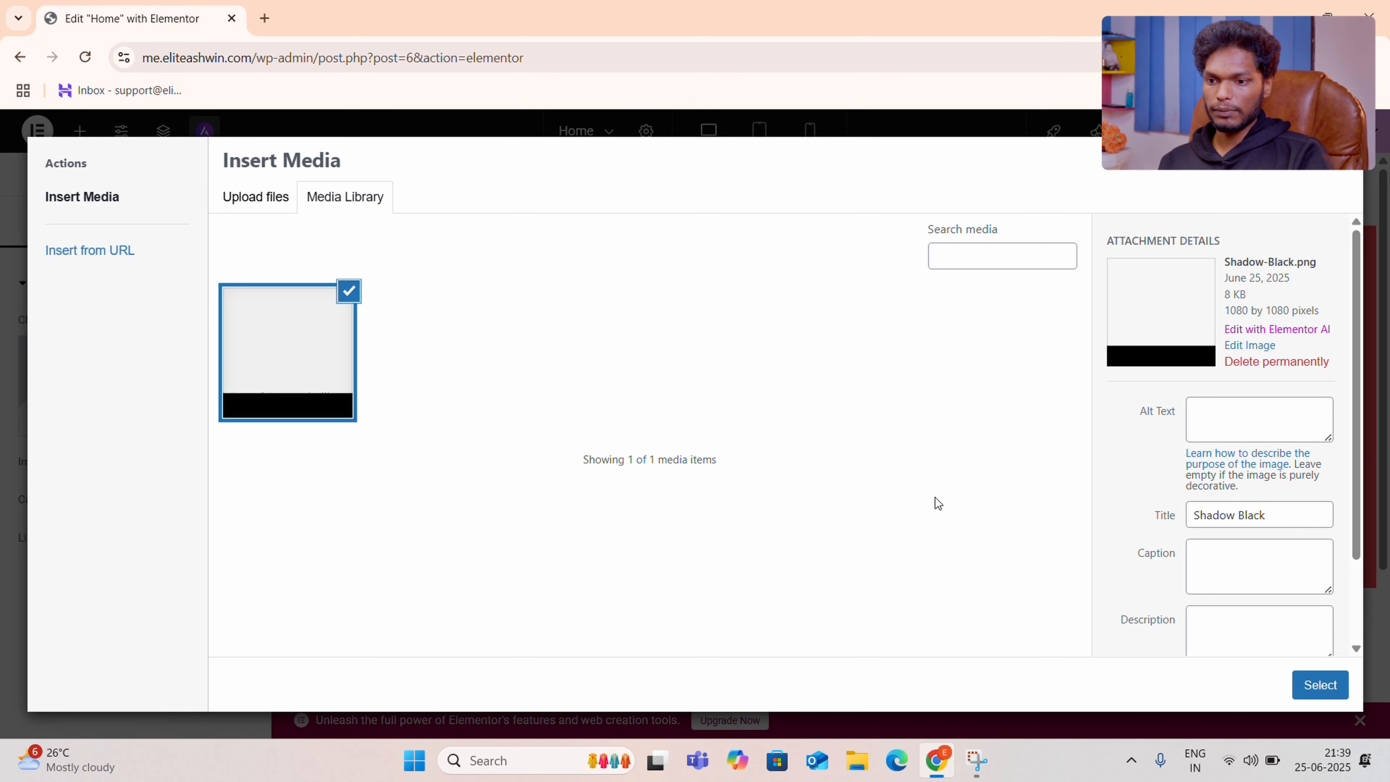
left_click(1312, 694)
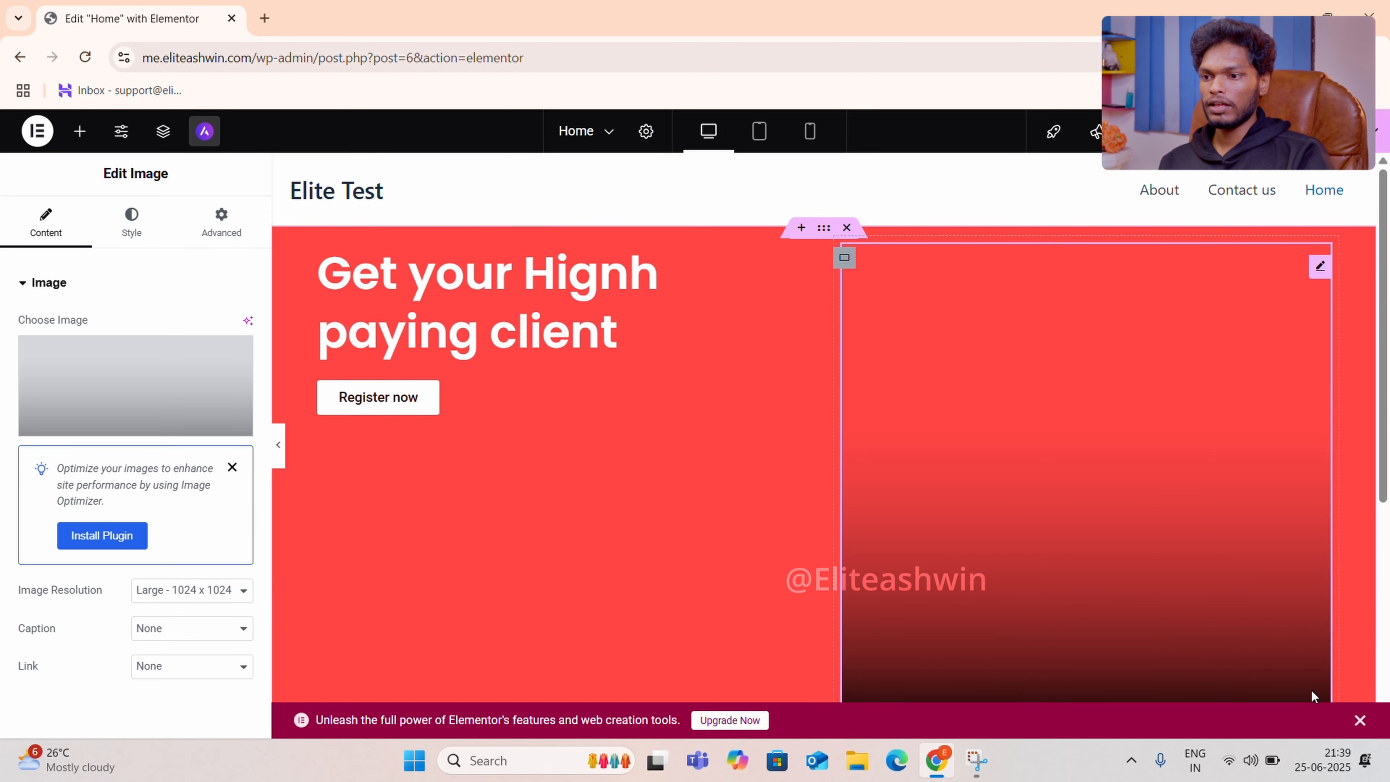
Preview the hero section with its new image at full width, with the editing panel hidden.
scroll(760, 387, "down", 3)
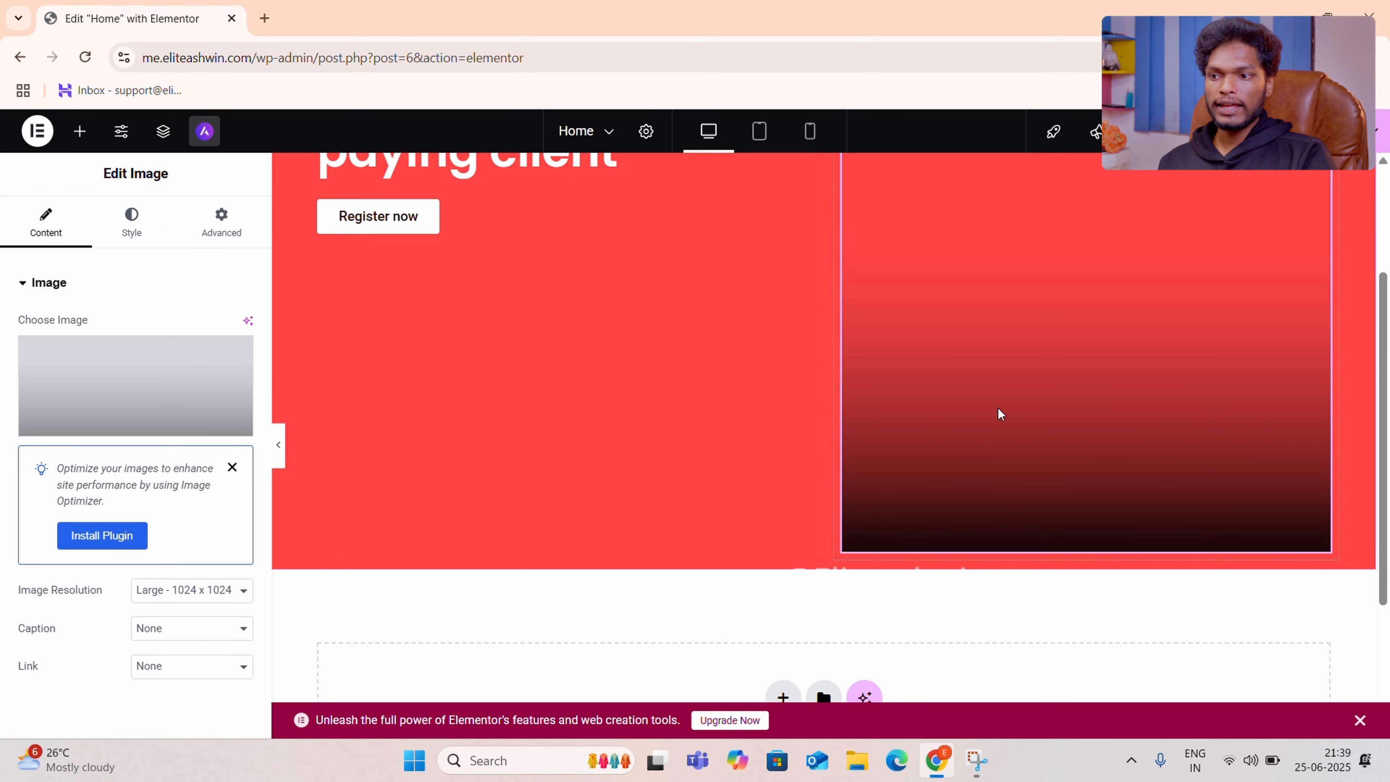
left_click(278, 444)
scroll(817, 468, "up", 2)
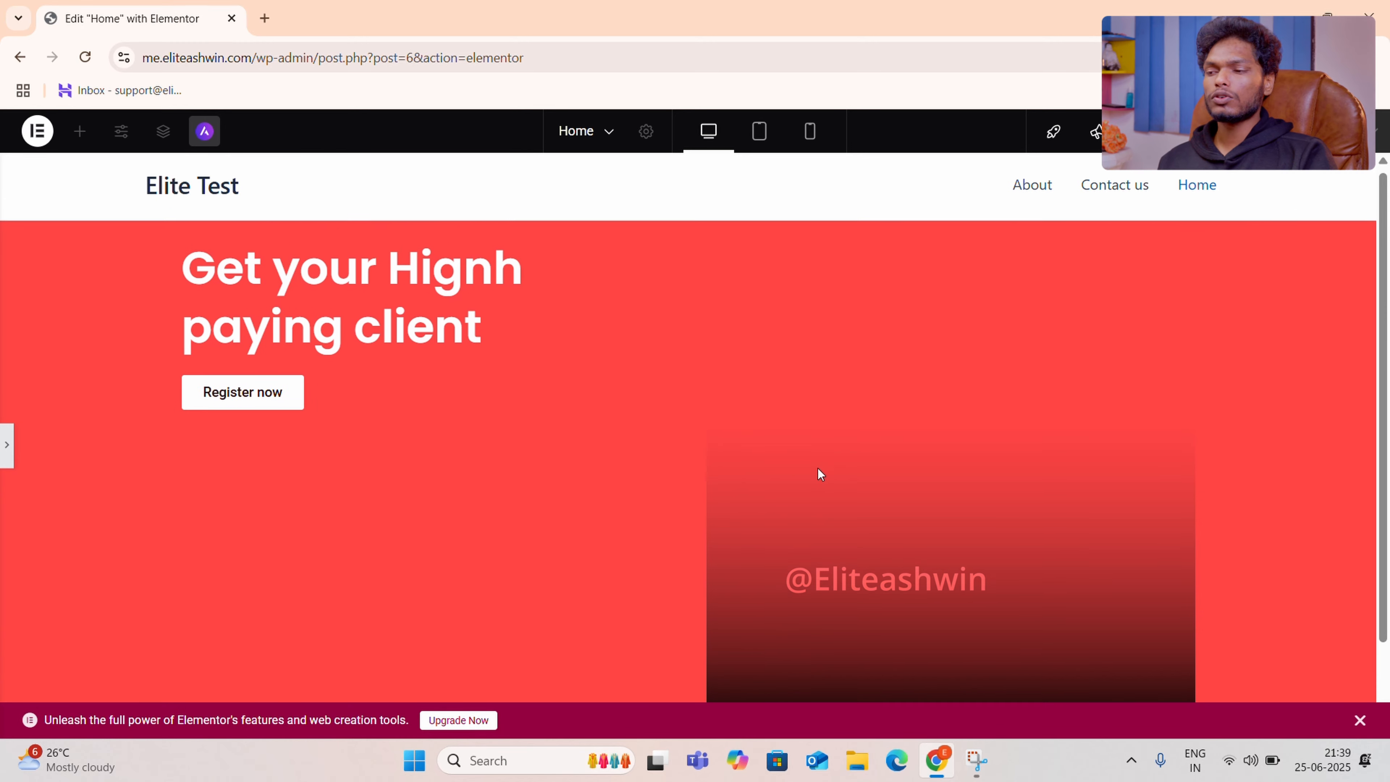
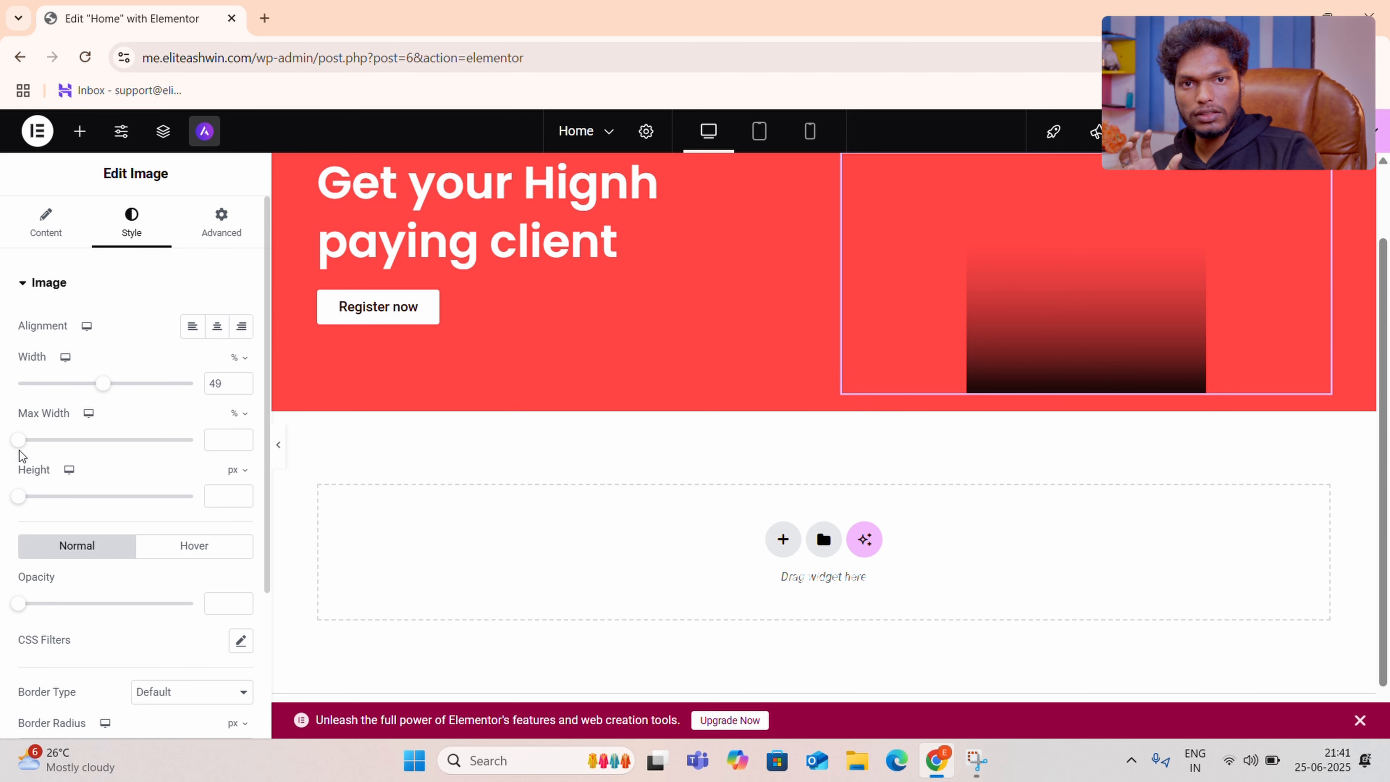
Set the image's max width to 100%.
left_click_drag(19, 452, 226, 463)
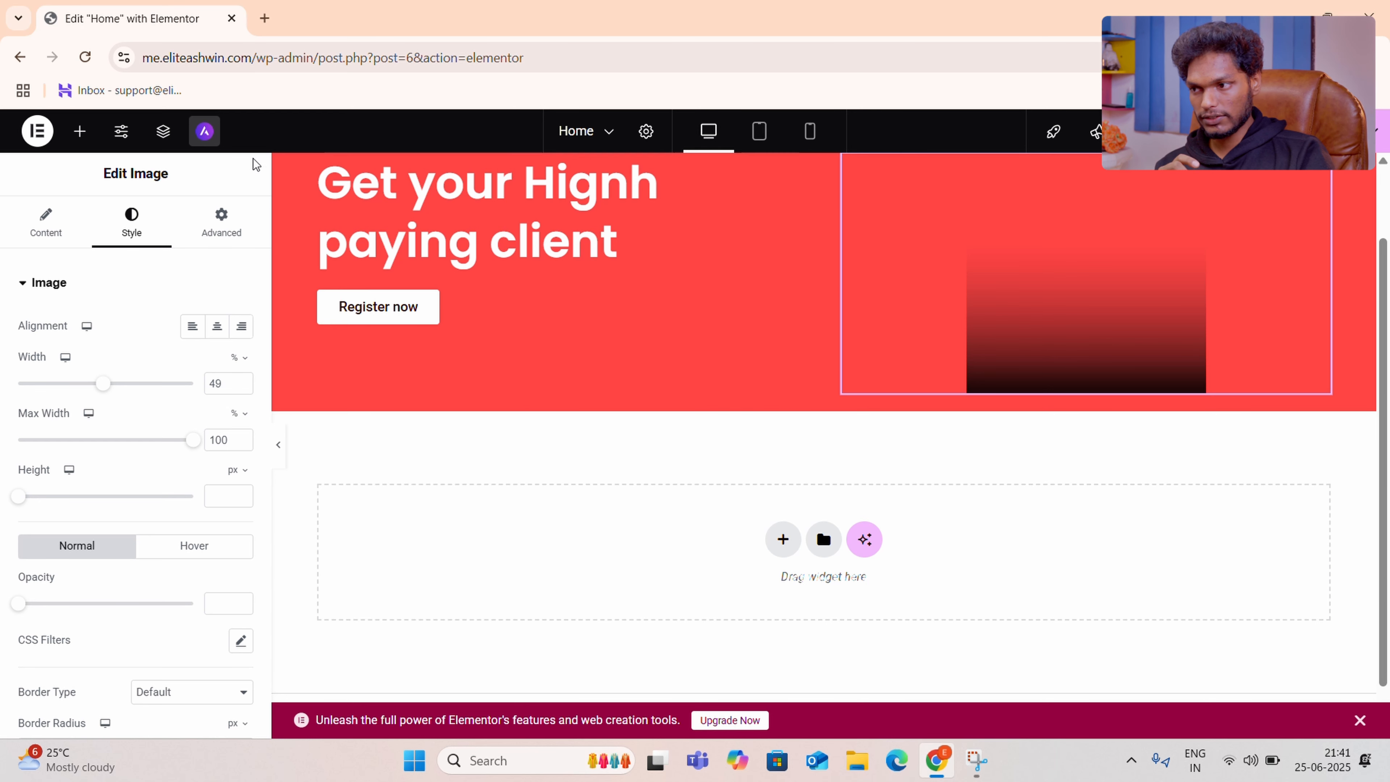
Center the heading and button vertically in the first inner container and preview the section at full width.
left_click(320, 168)
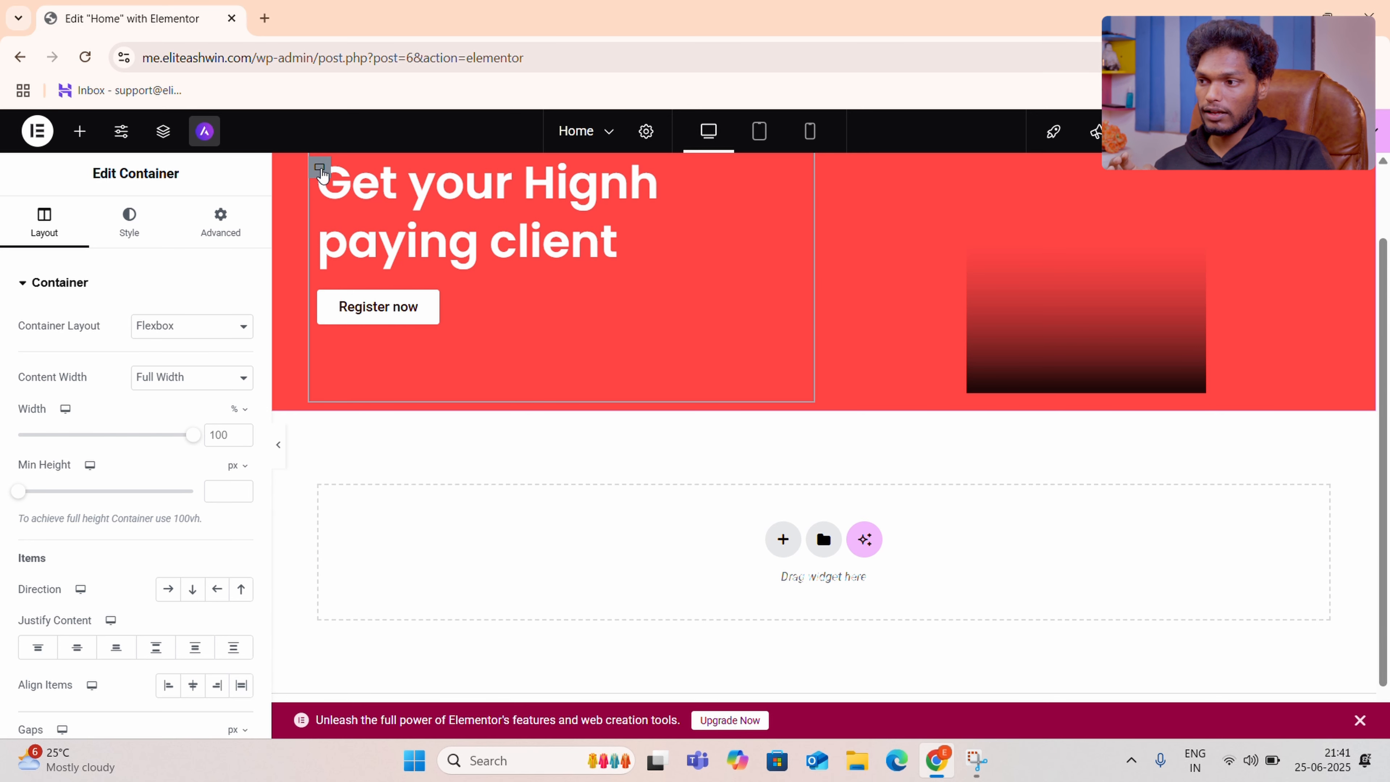
left_click(76, 647)
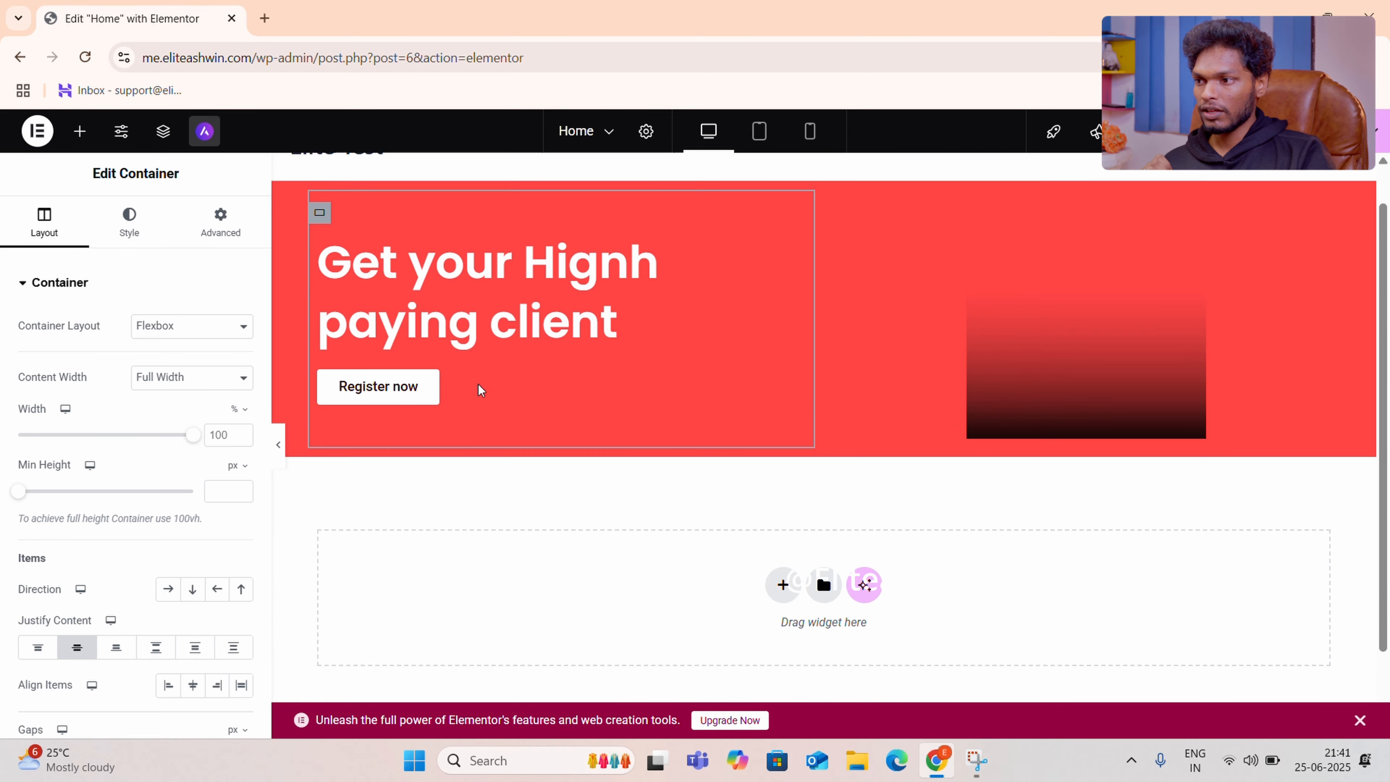
scroll(480, 390, "up", 1)
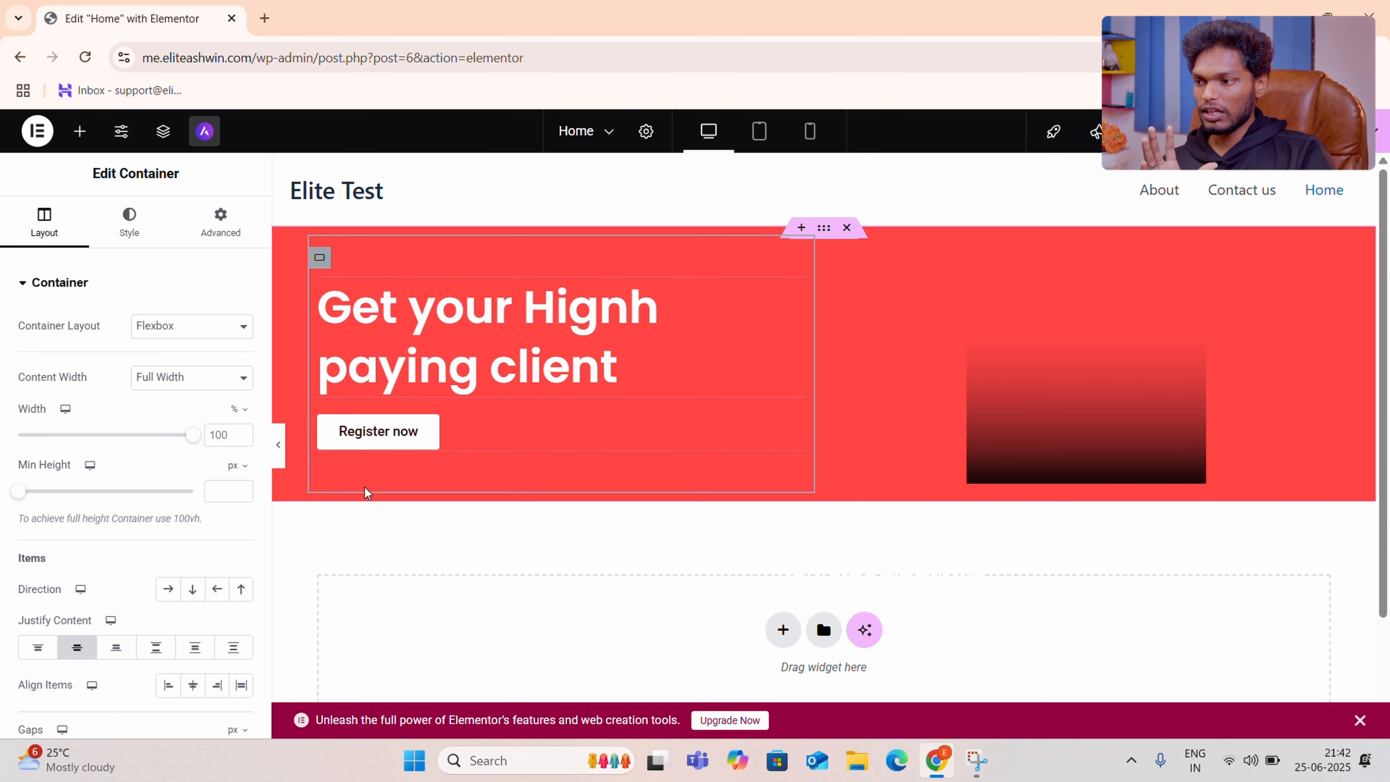
left_click(278, 445)
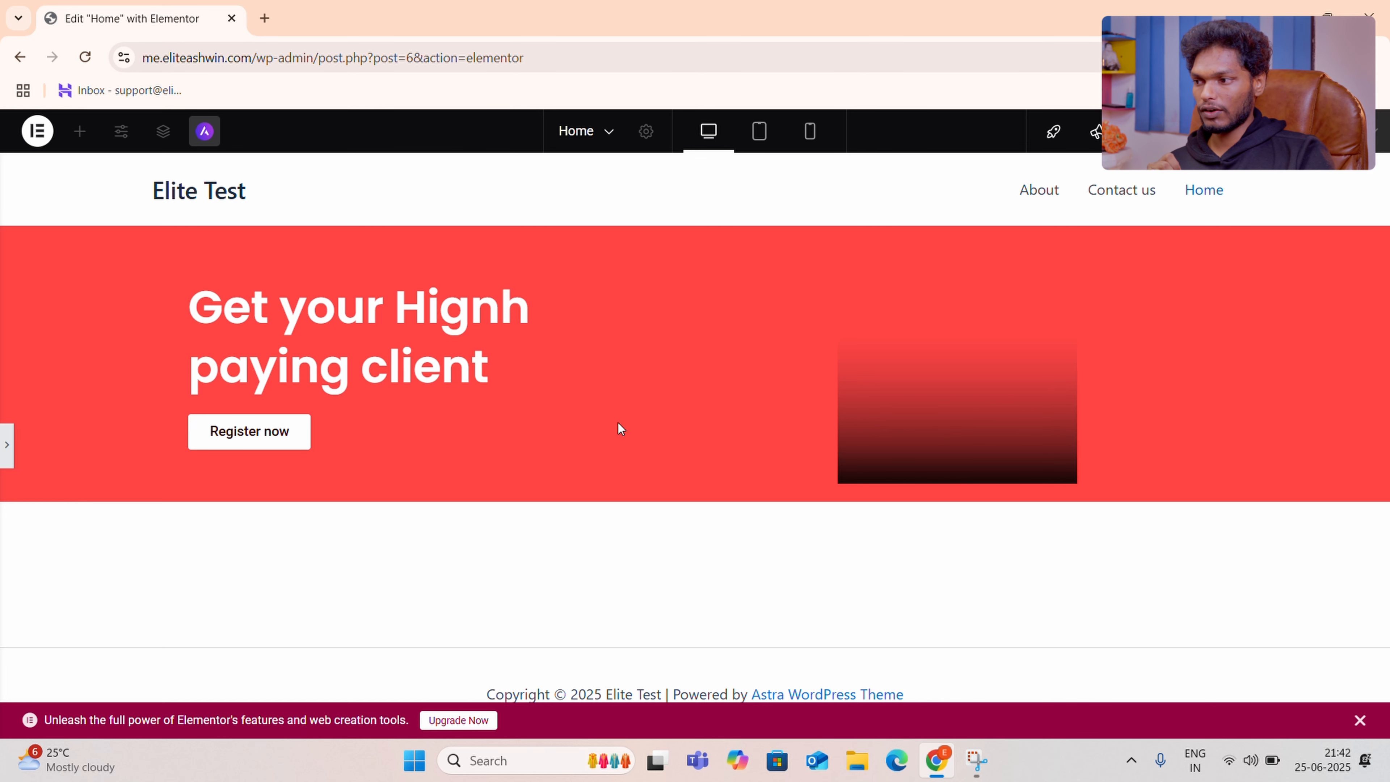
left_click(6, 458)
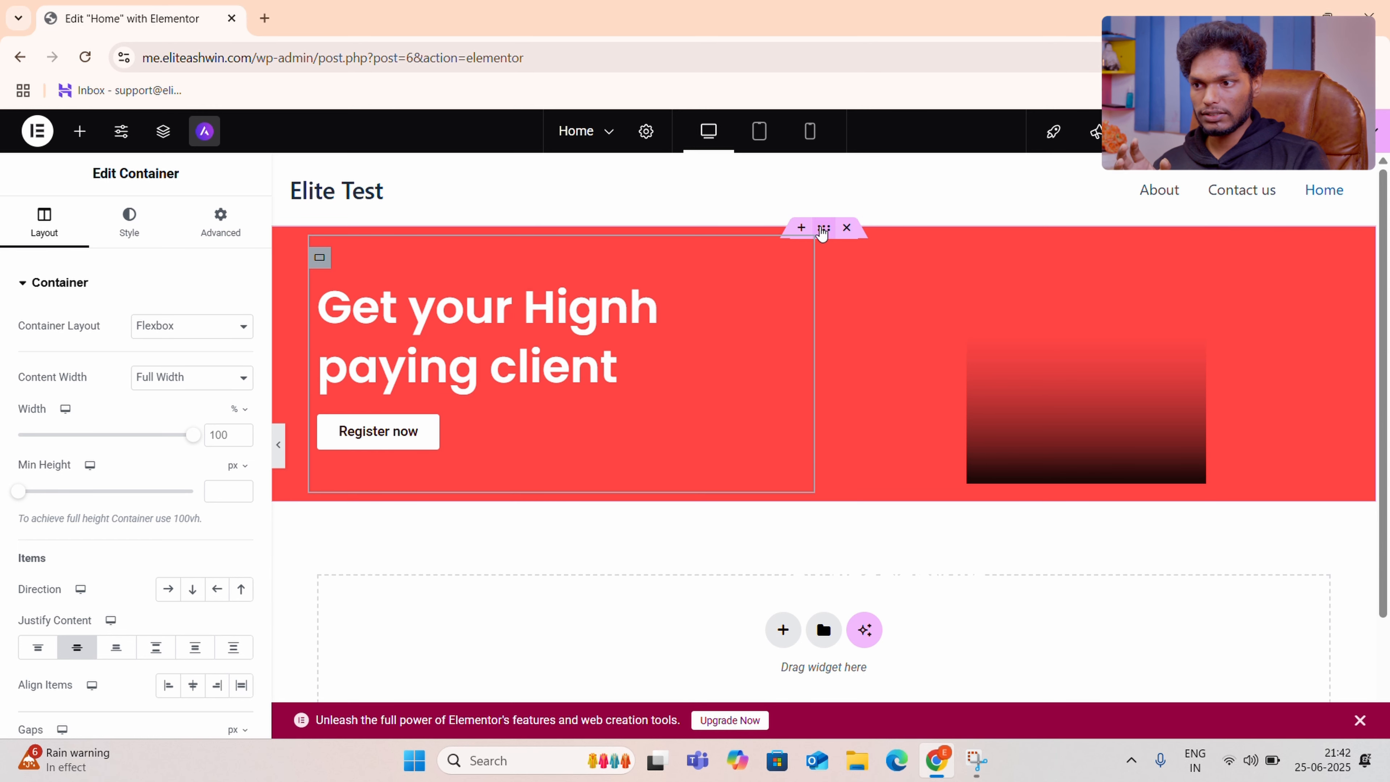
Set the outer container's min height to 500 px and preview the hero section at full width.
left_click(823, 229)
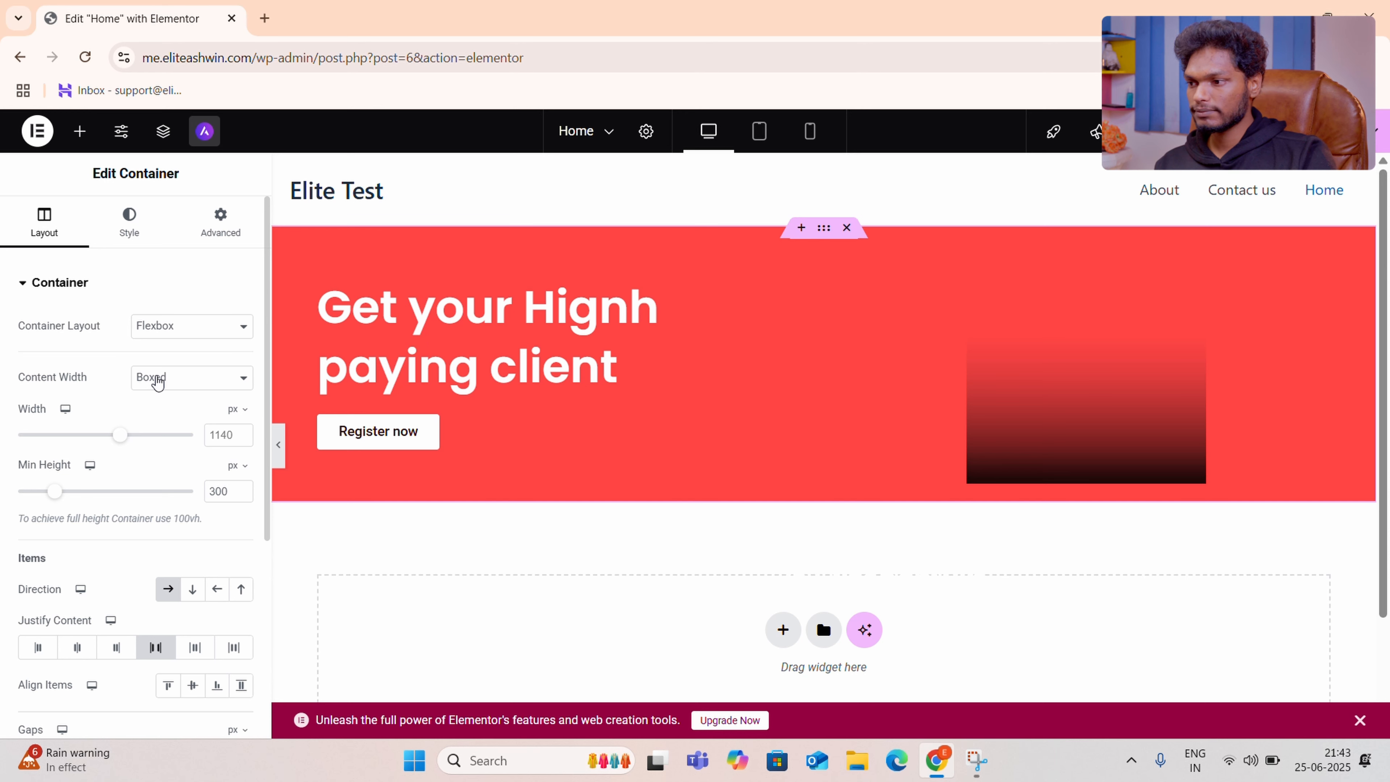
left_click(279, 454)
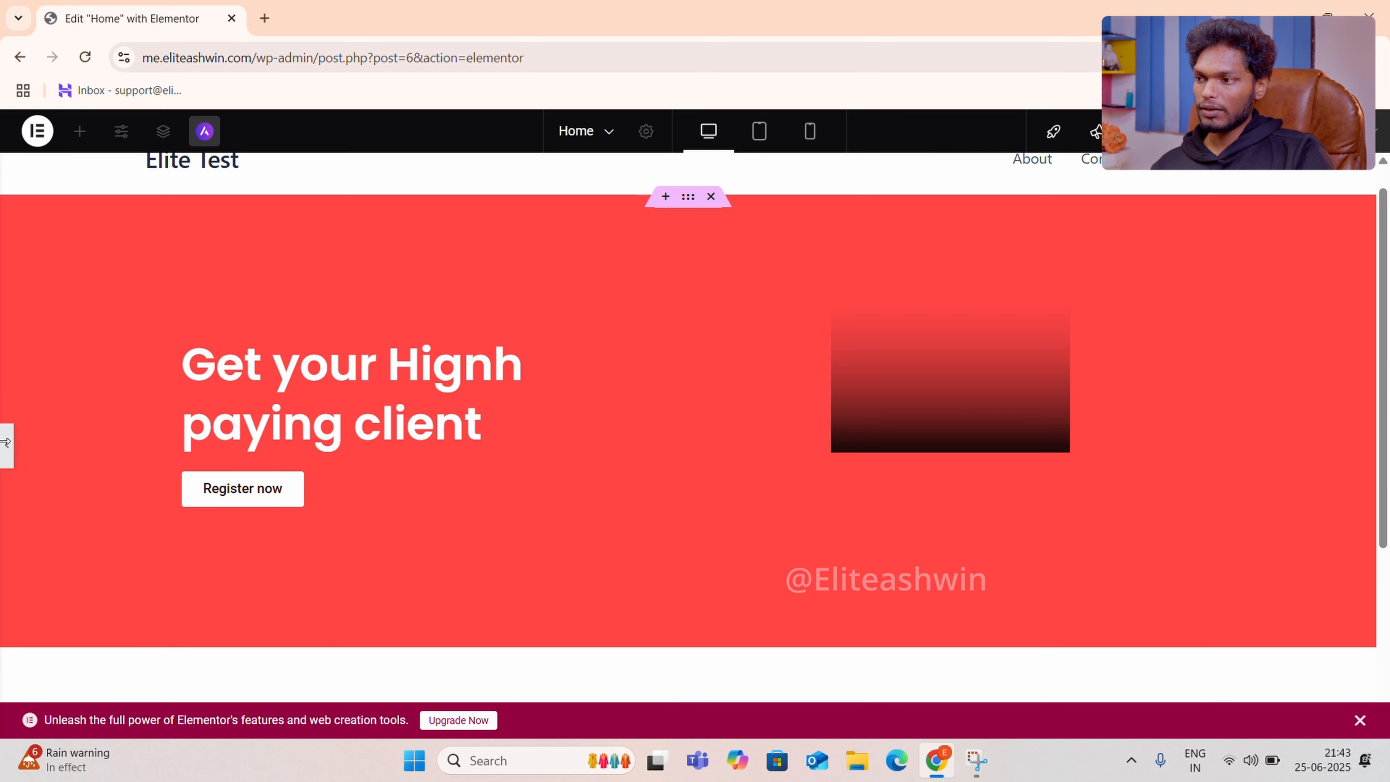
left_click(7, 444)
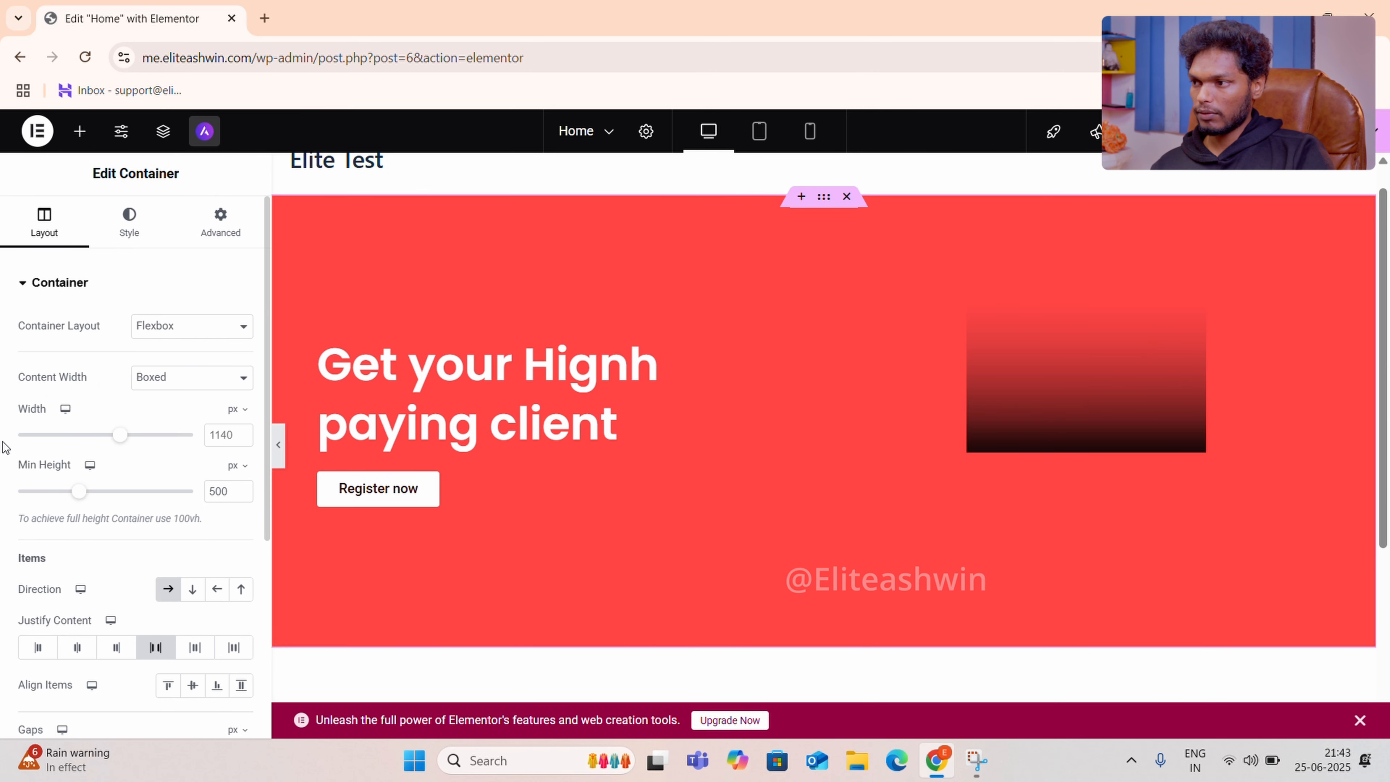
Add a new flexbox container below the hero section using the three-column structure with a wide middle column.
left_click(76, 138)
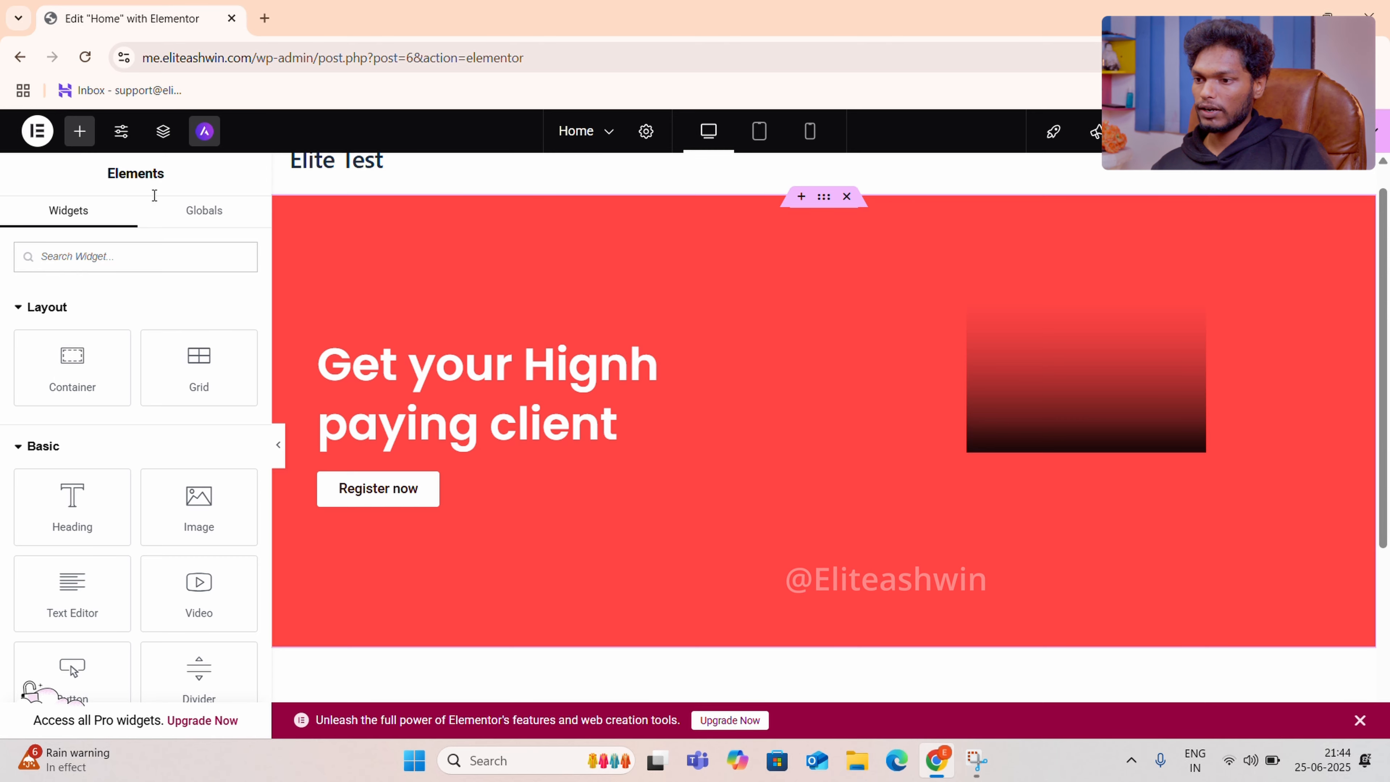
scroll(621, 500, "down", 5)
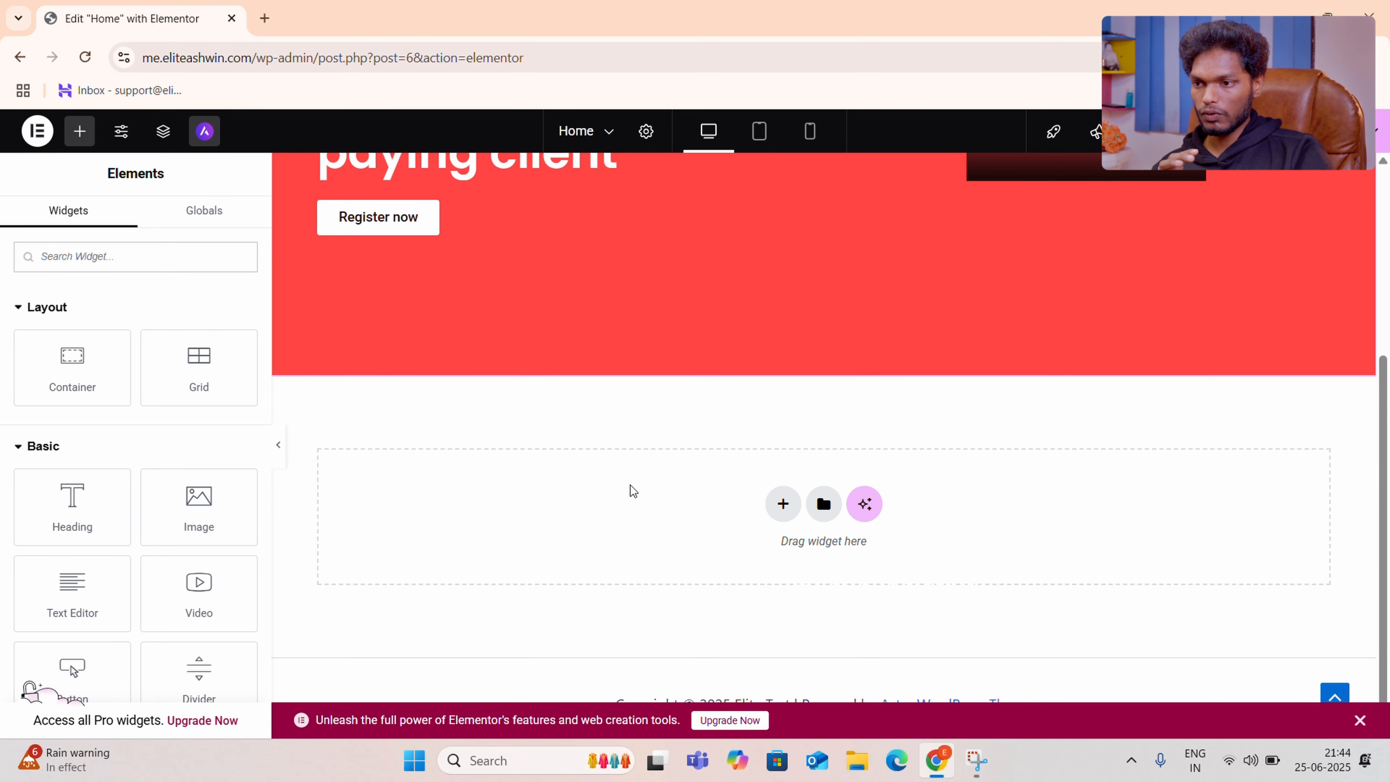
scroll(619, 490, "up", 5)
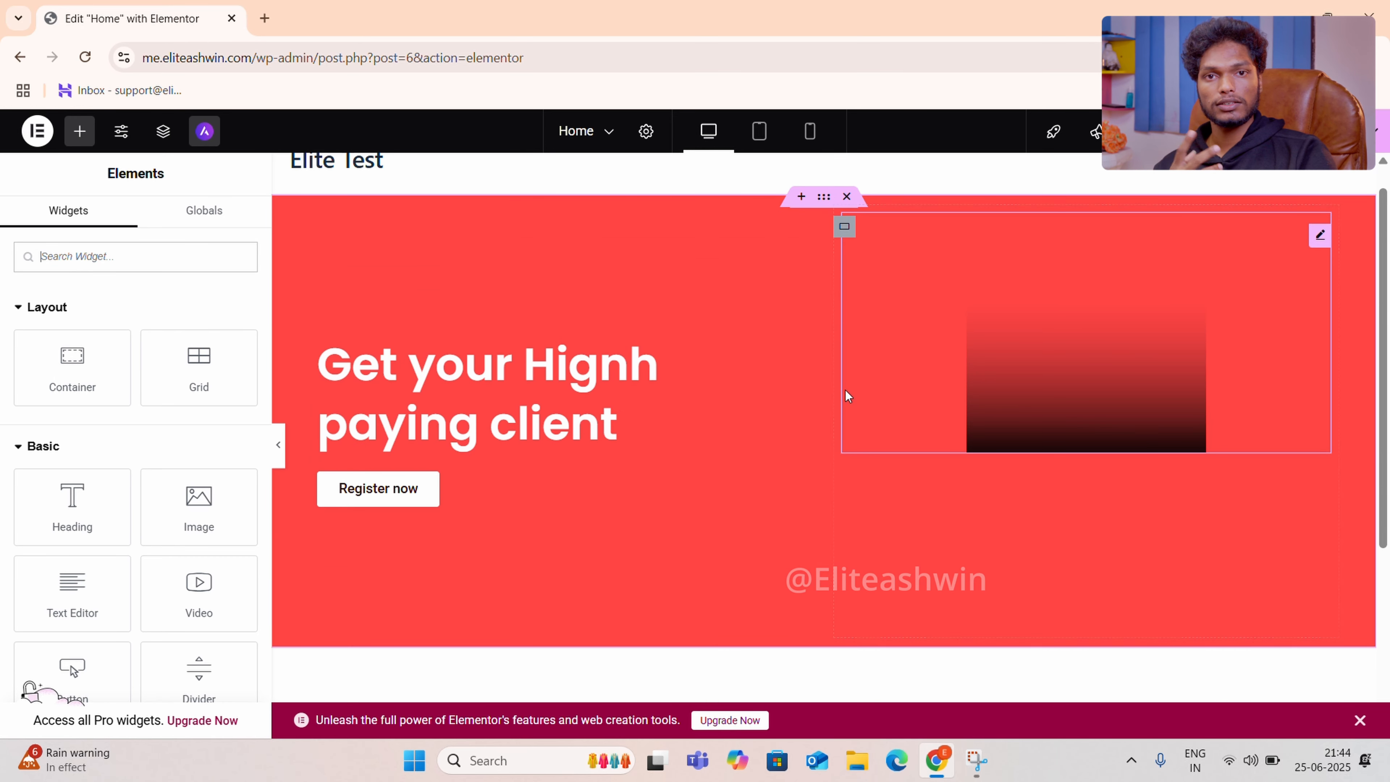
scroll(844, 392, "down", 3)
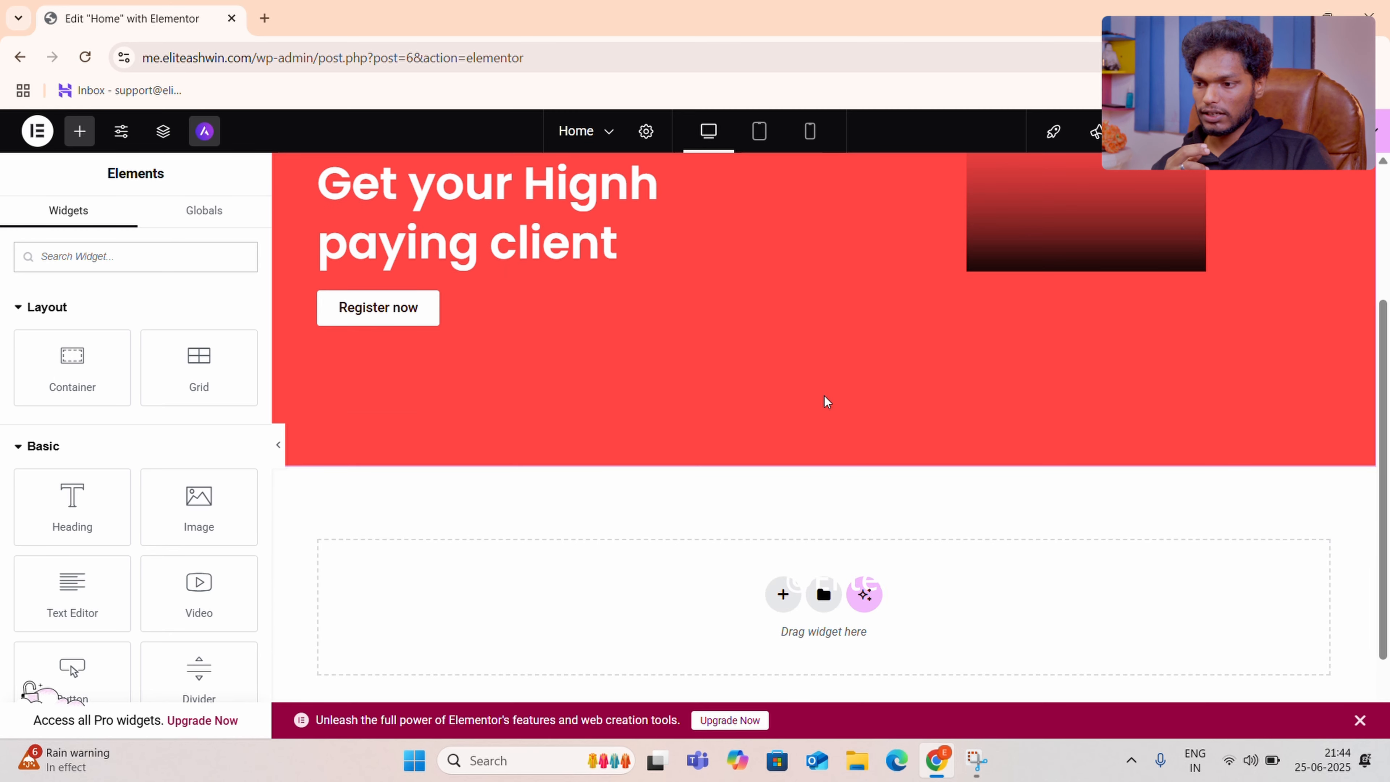
left_click(782, 594)
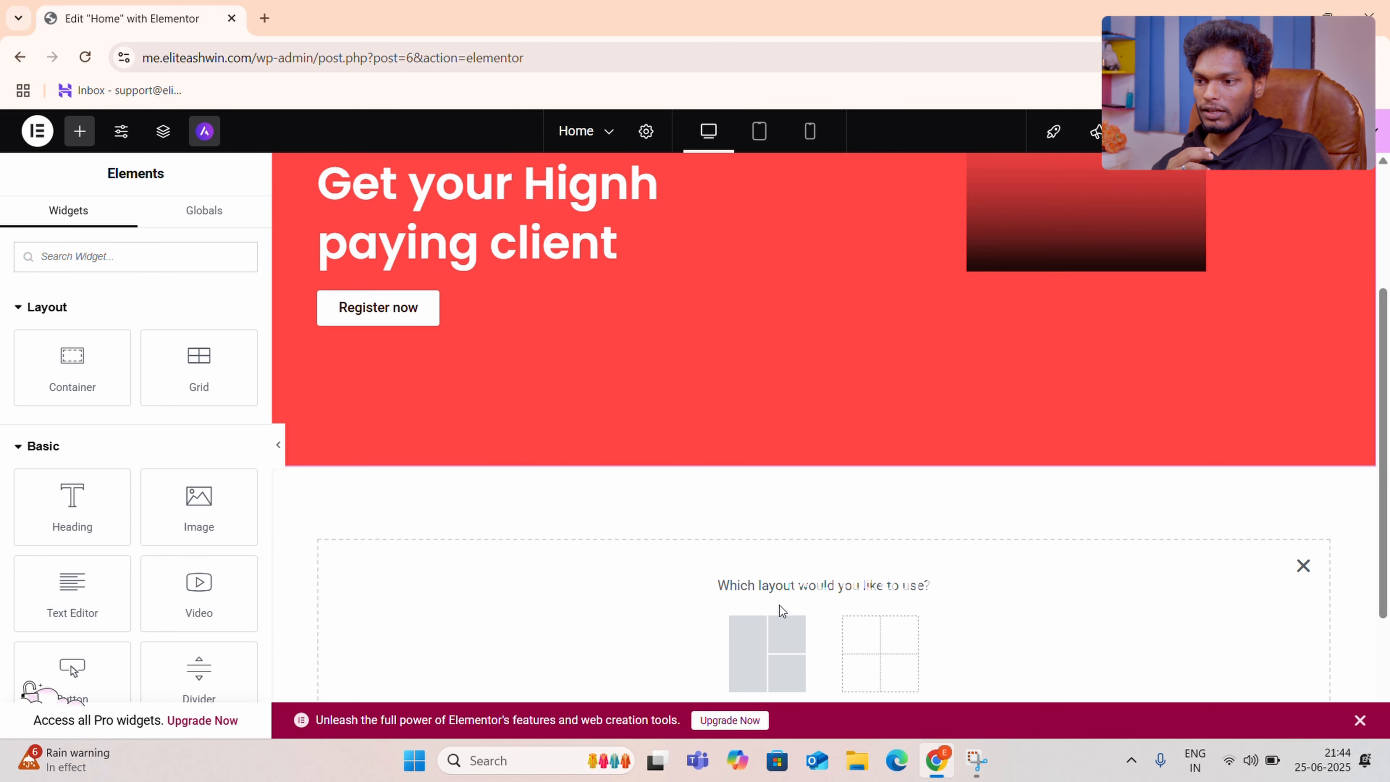
scroll(776, 599, "down", 3)
left_click(752, 490)
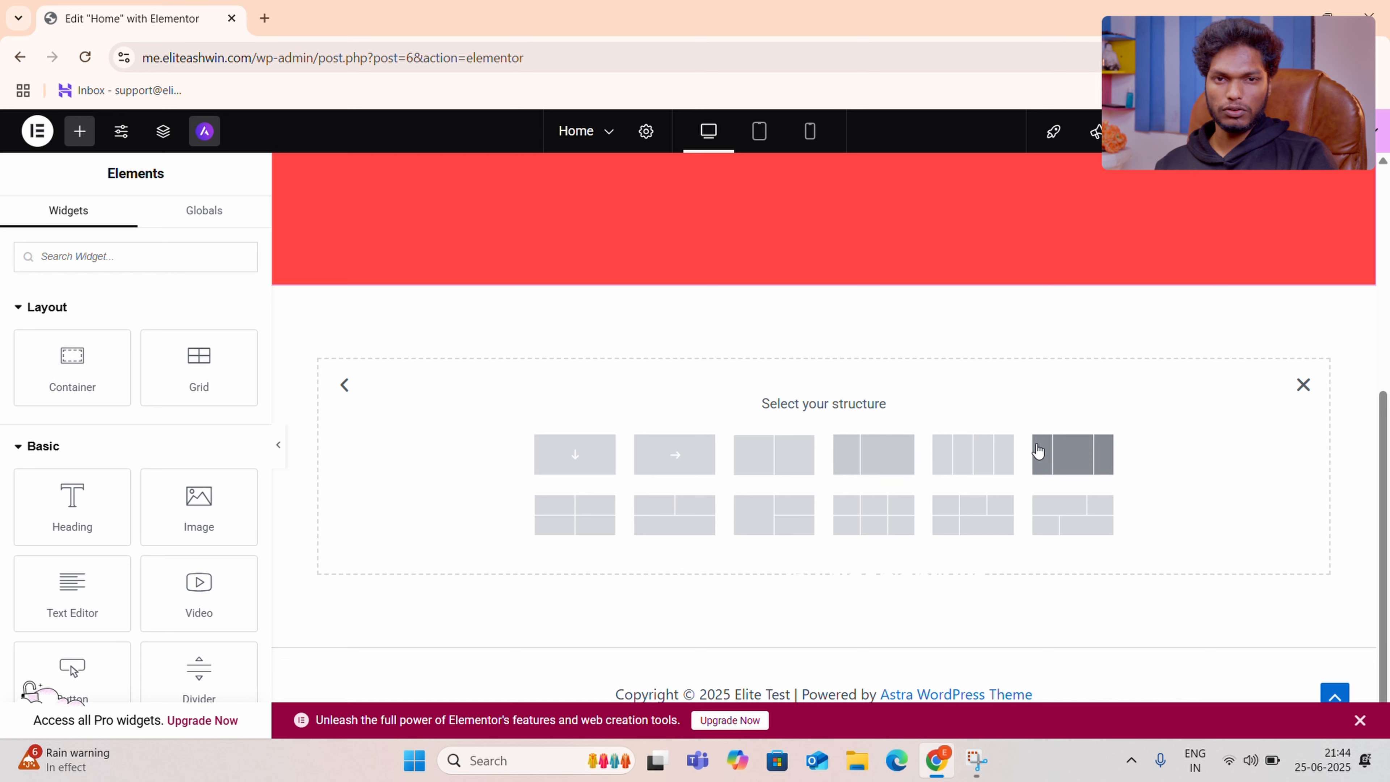
left_click(1055, 458)
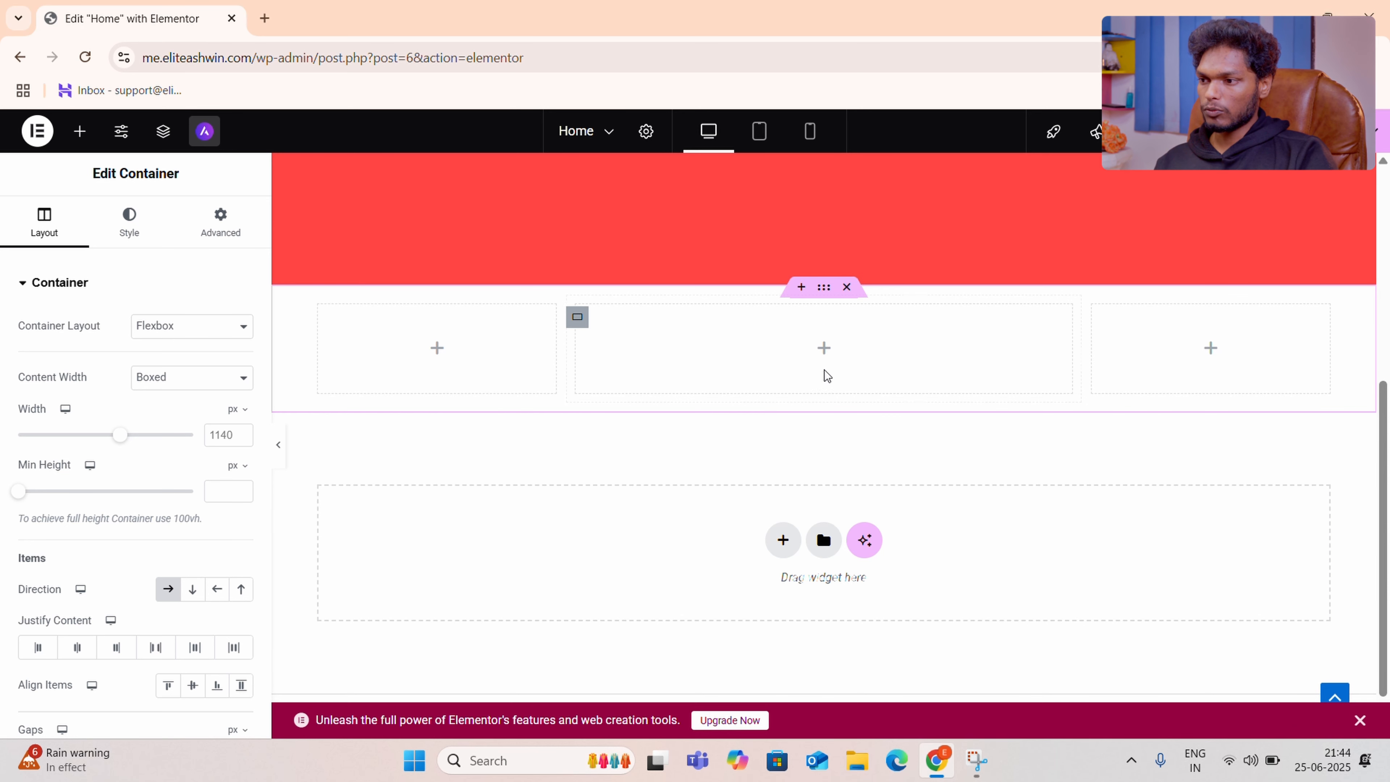
Place a Counter widget in the first column of the new three-column container.
left_click(437, 348)
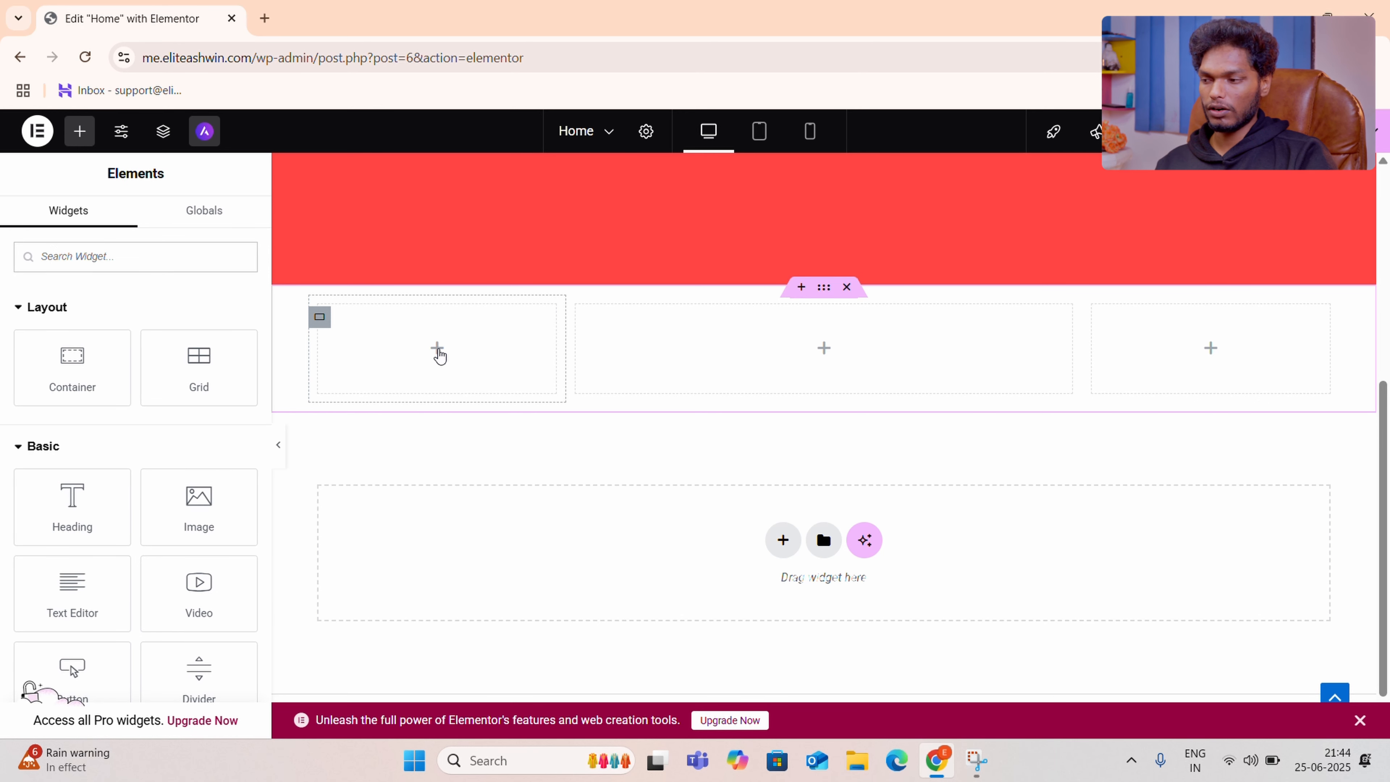
scroll(79, 531, "down", 4)
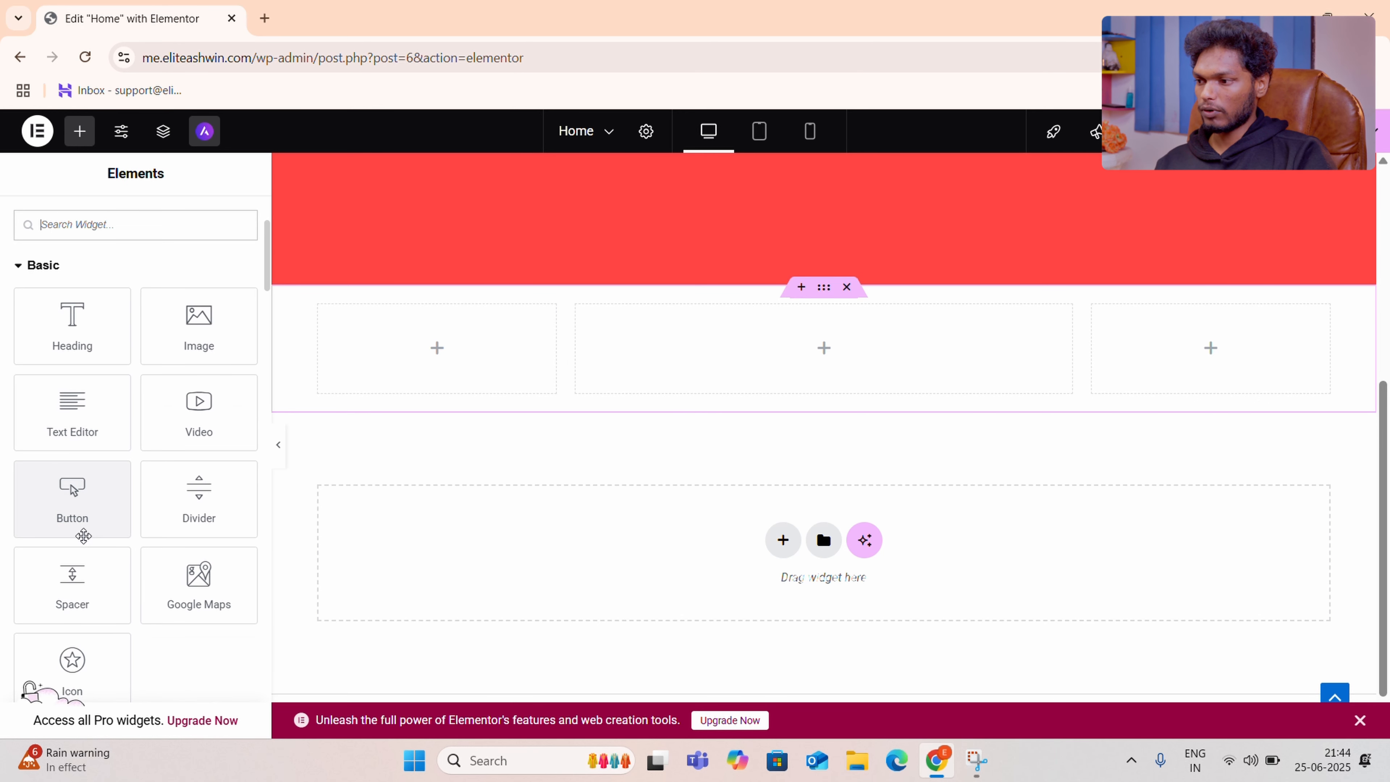
scroll(85, 542, "down", 15)
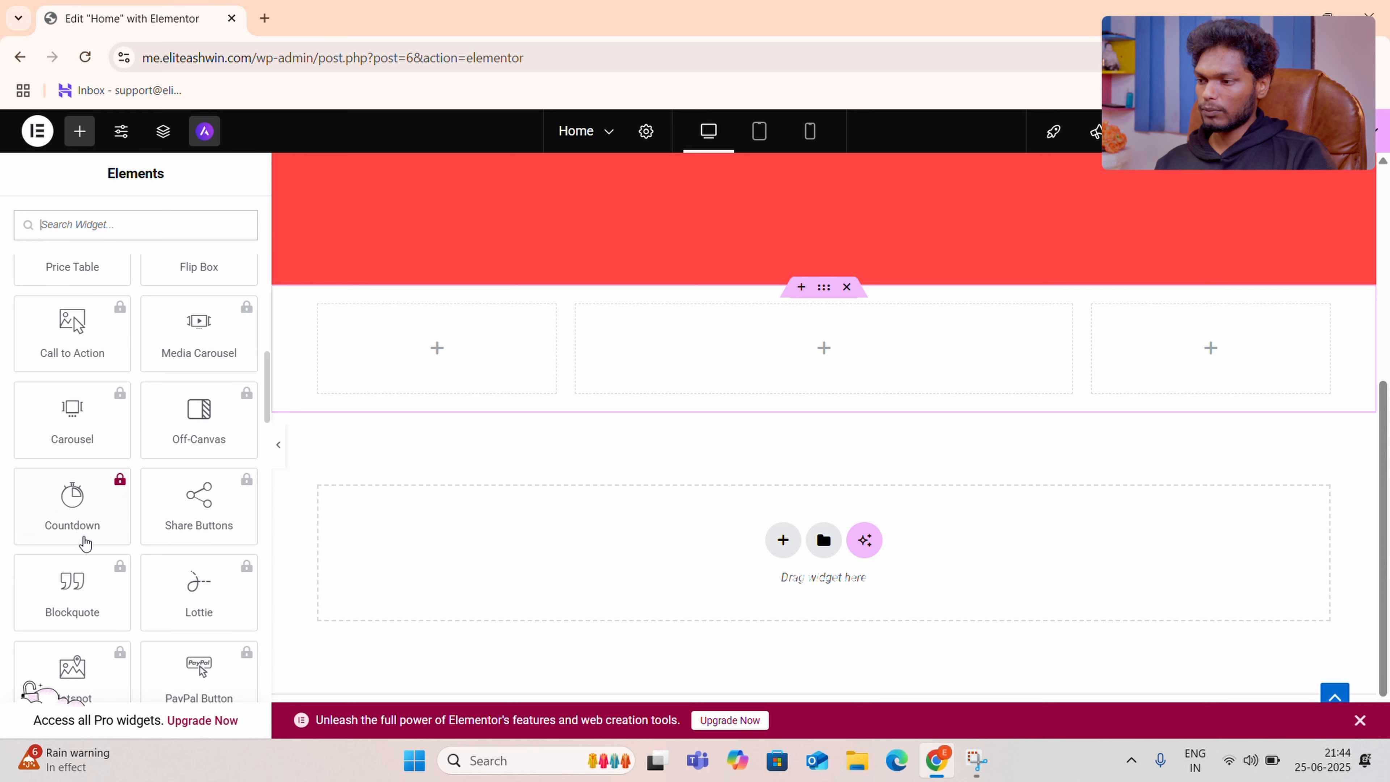
scroll(84, 541, "down", 6)
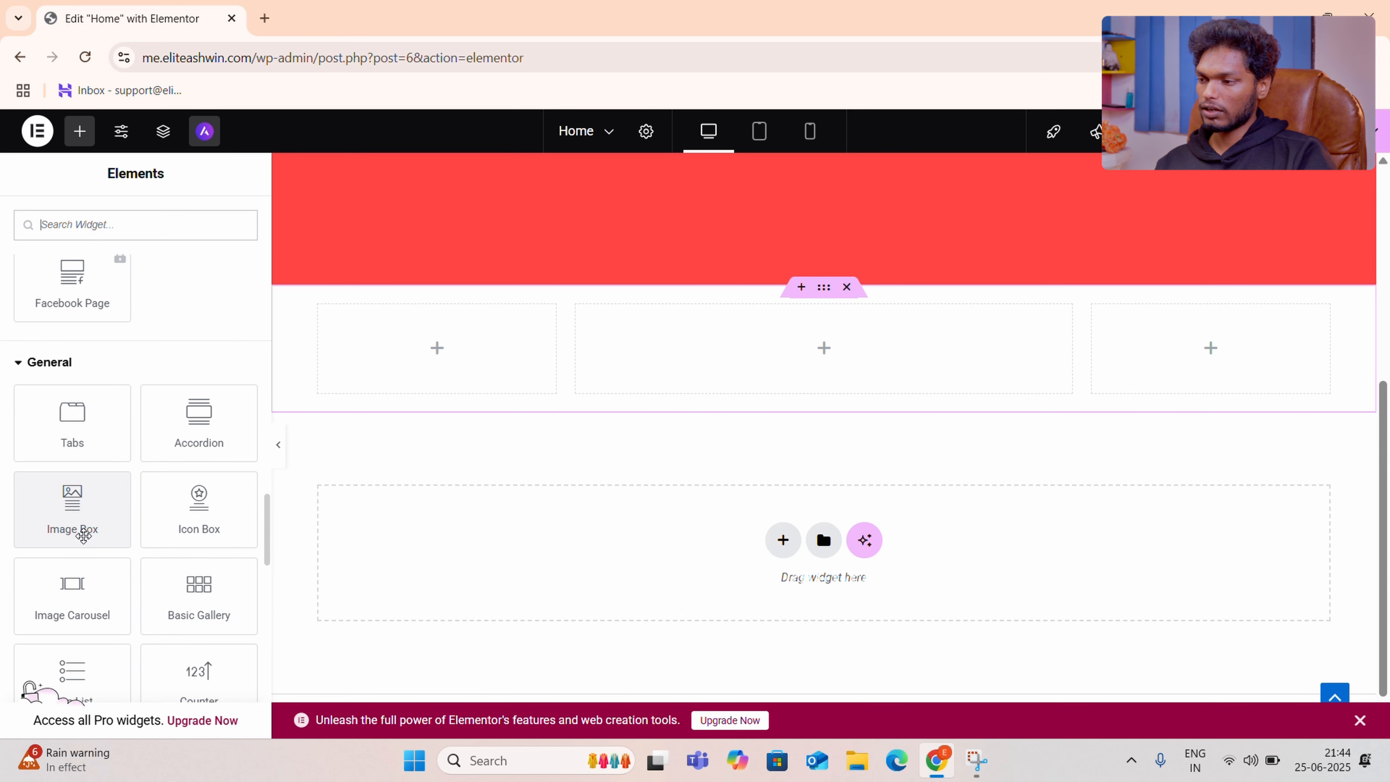
scroll(83, 535, "down", 2)
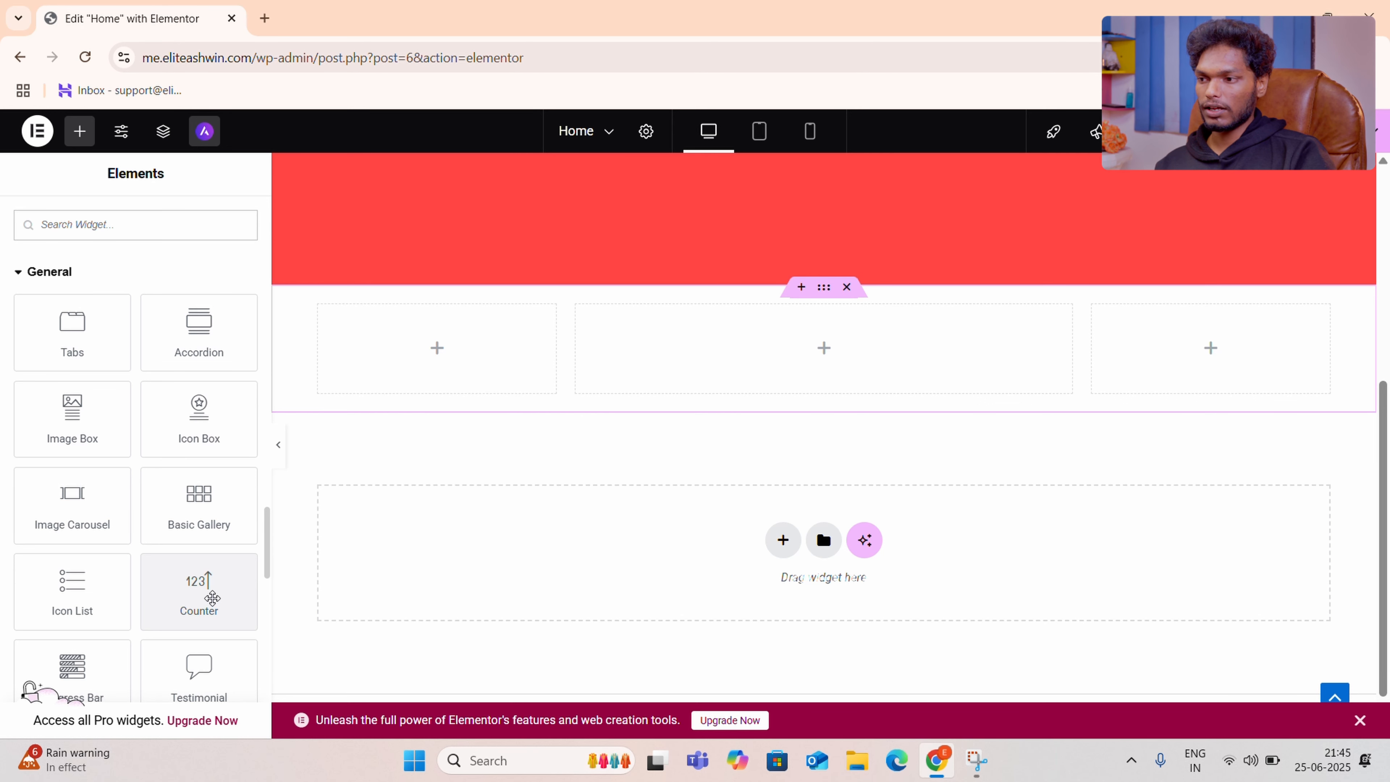
left_click_drag(212, 597, 425, 368)
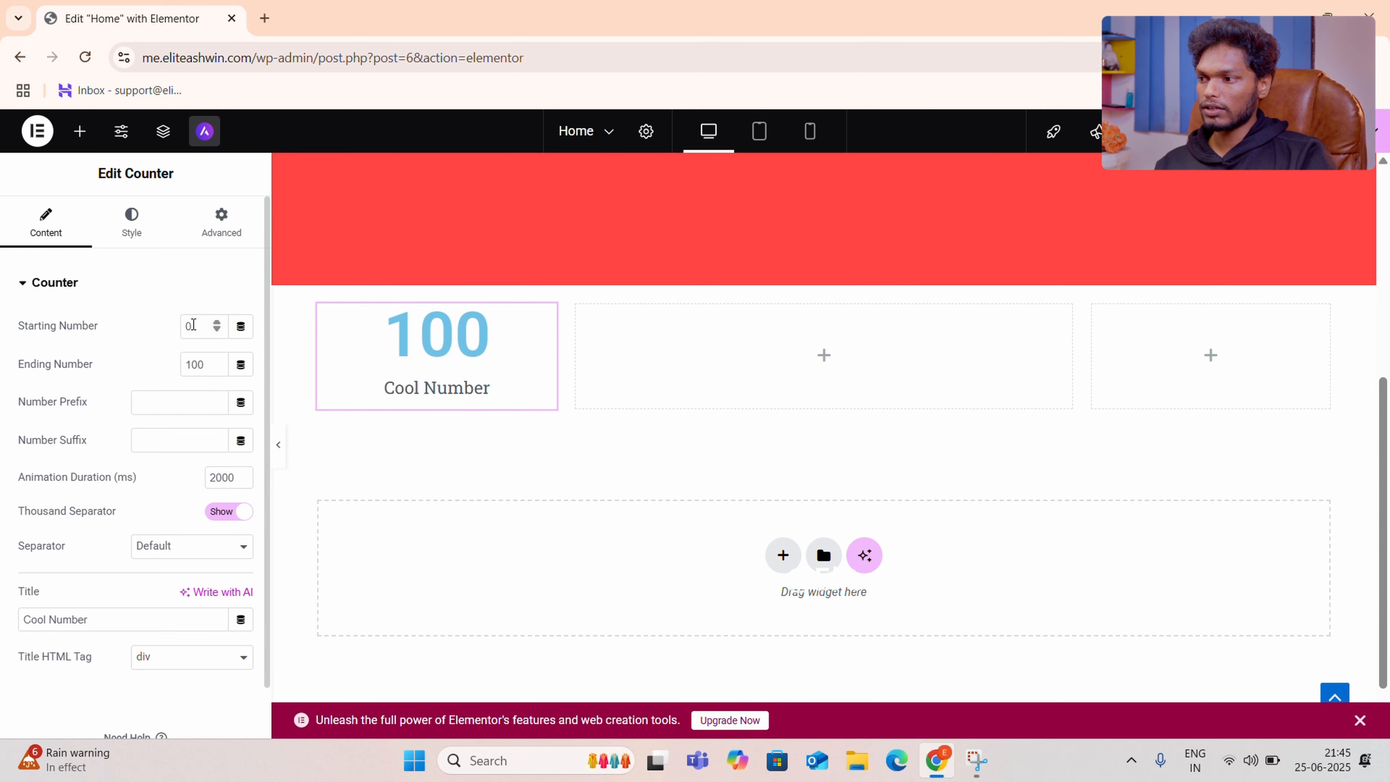
Set the counter's ending number to 250 and its number suffix to "+".
double_click(215, 325)
left_click(213, 365)
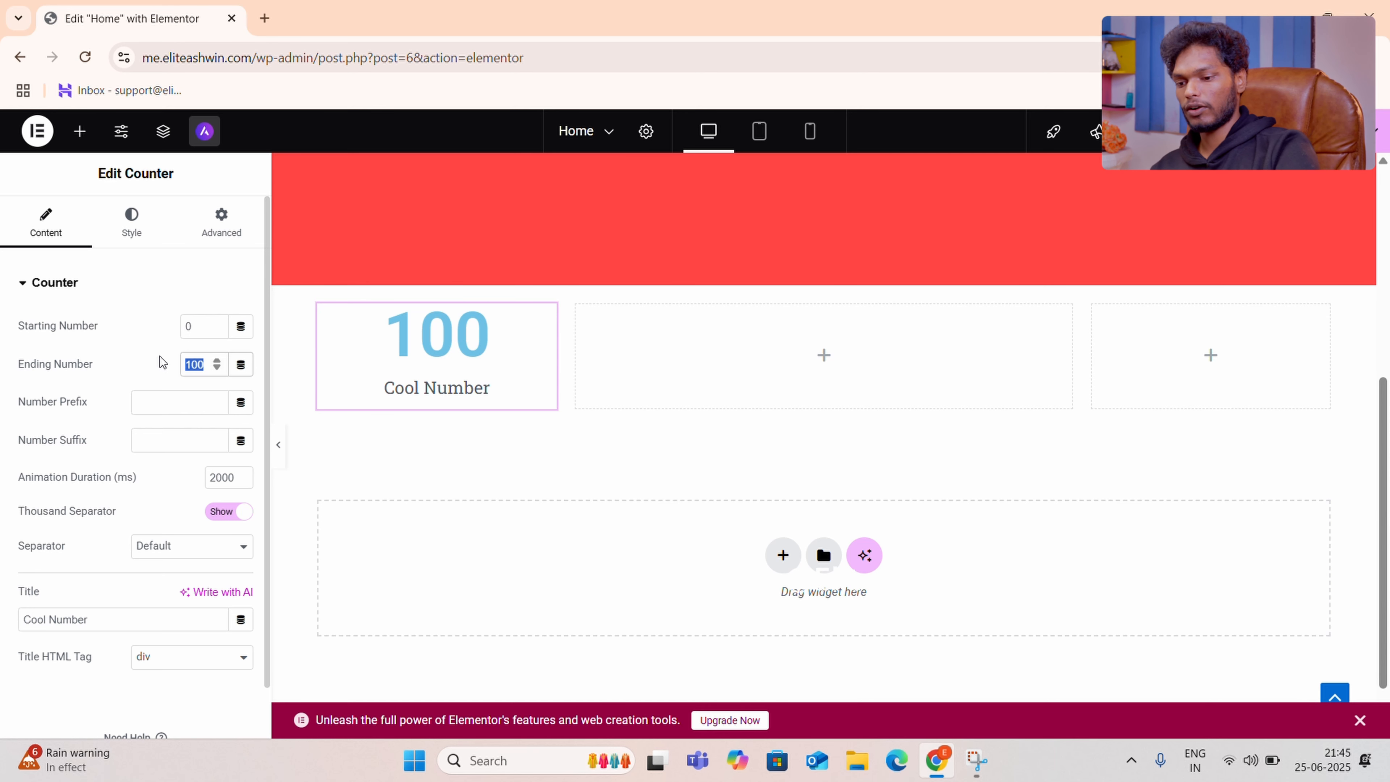
type("250")
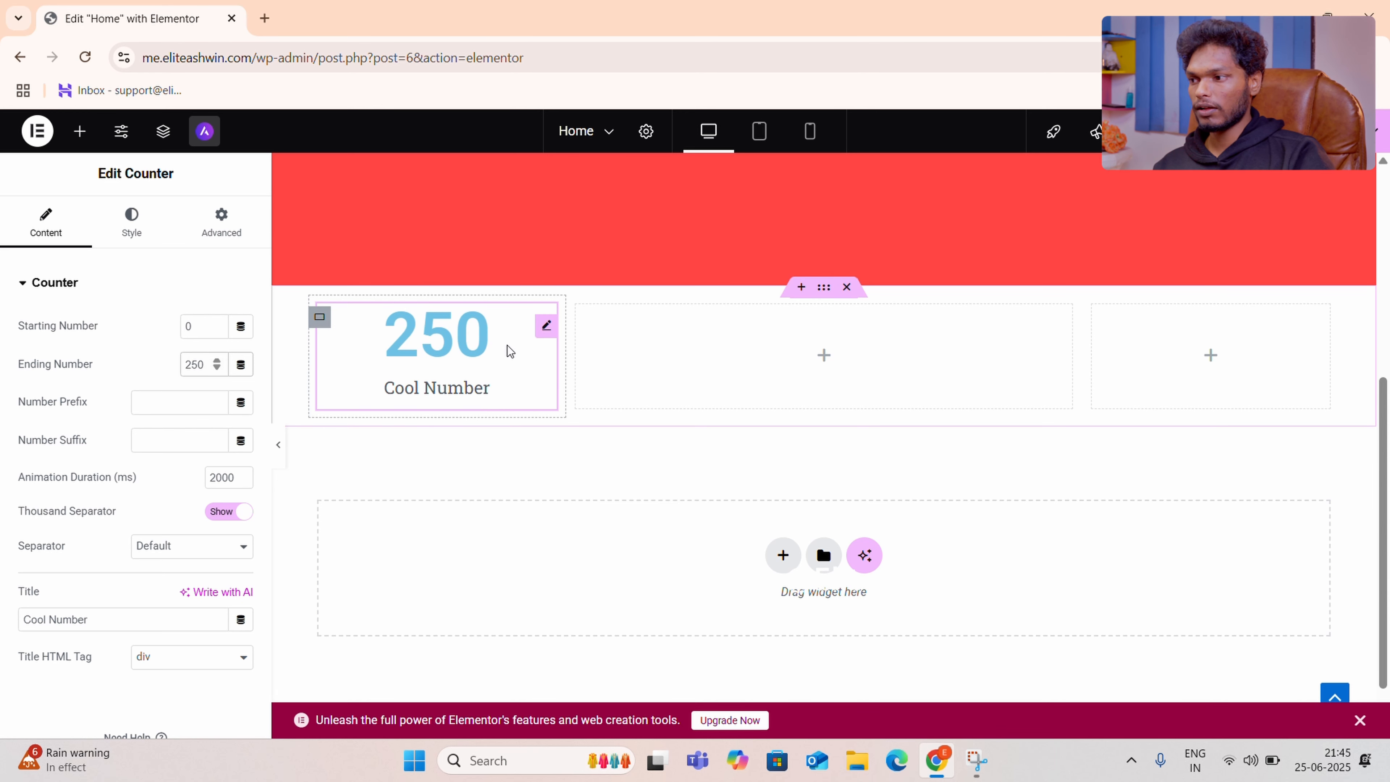
left_click_drag(11, 407, 114, 406)
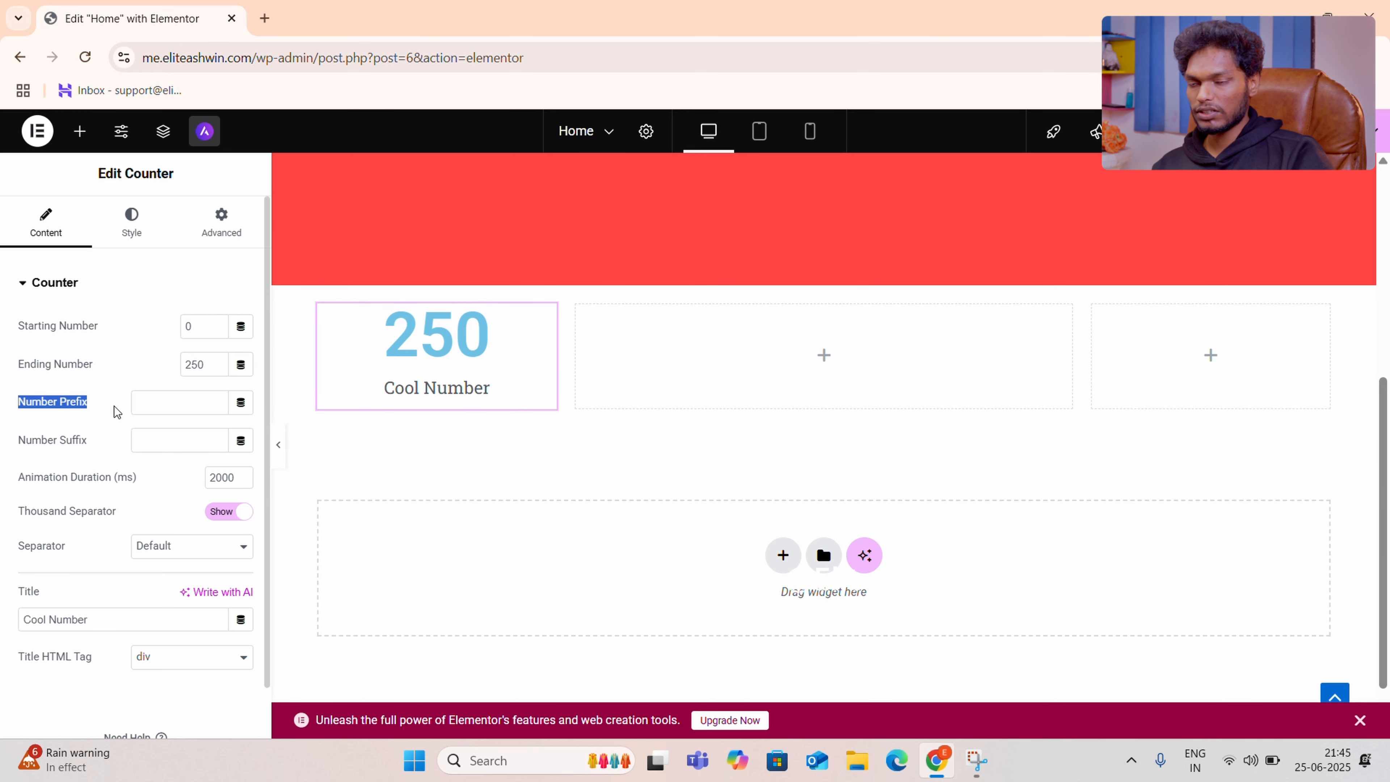
left_click_drag(33, 441, 111, 438)
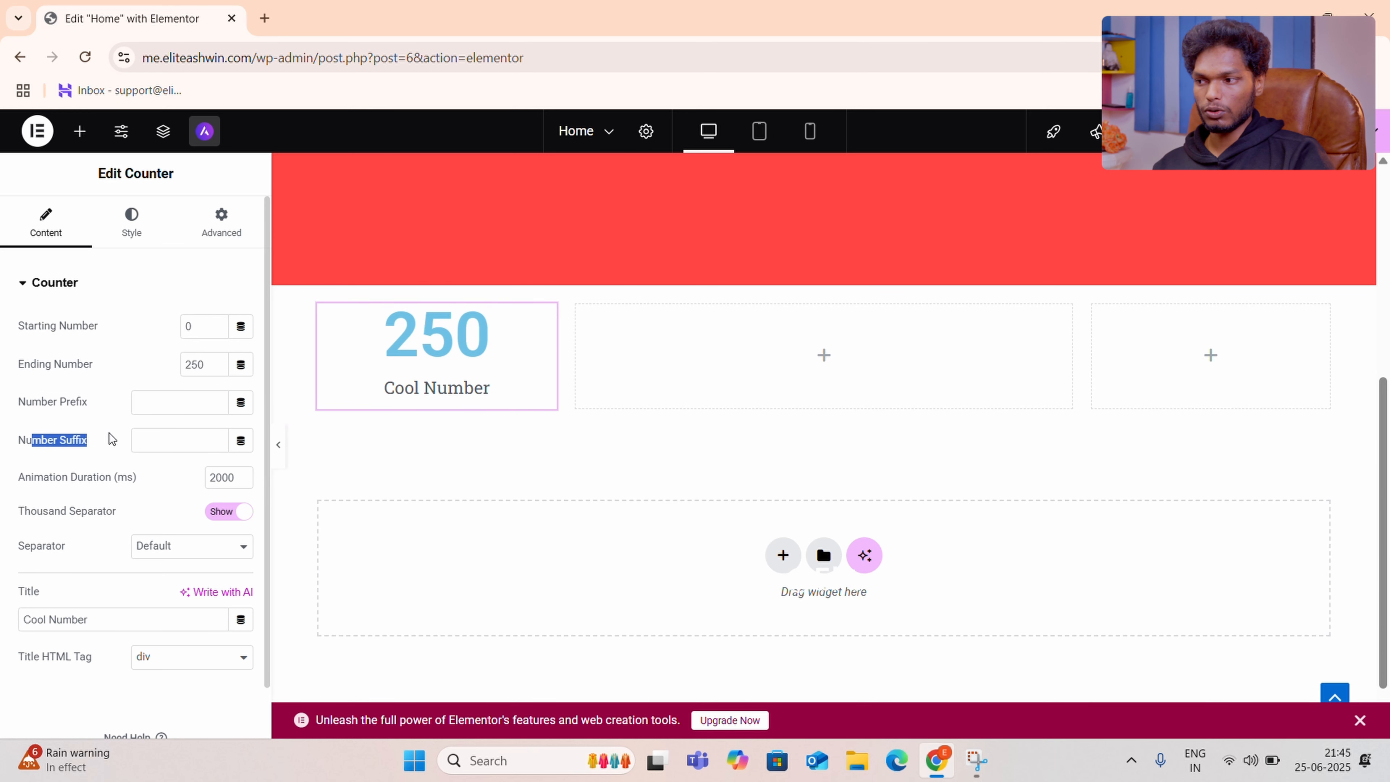
left_click(134, 390)
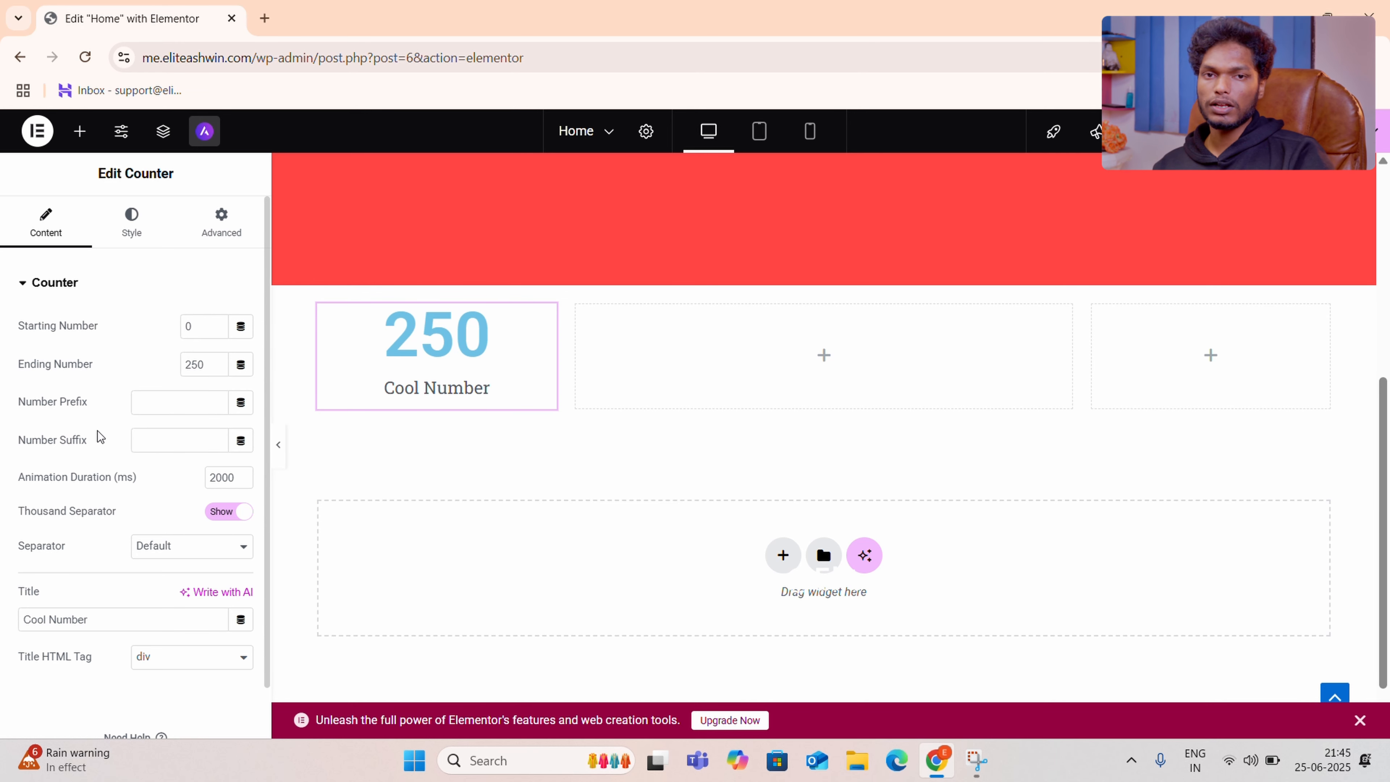
left_click(174, 448)
type("+")
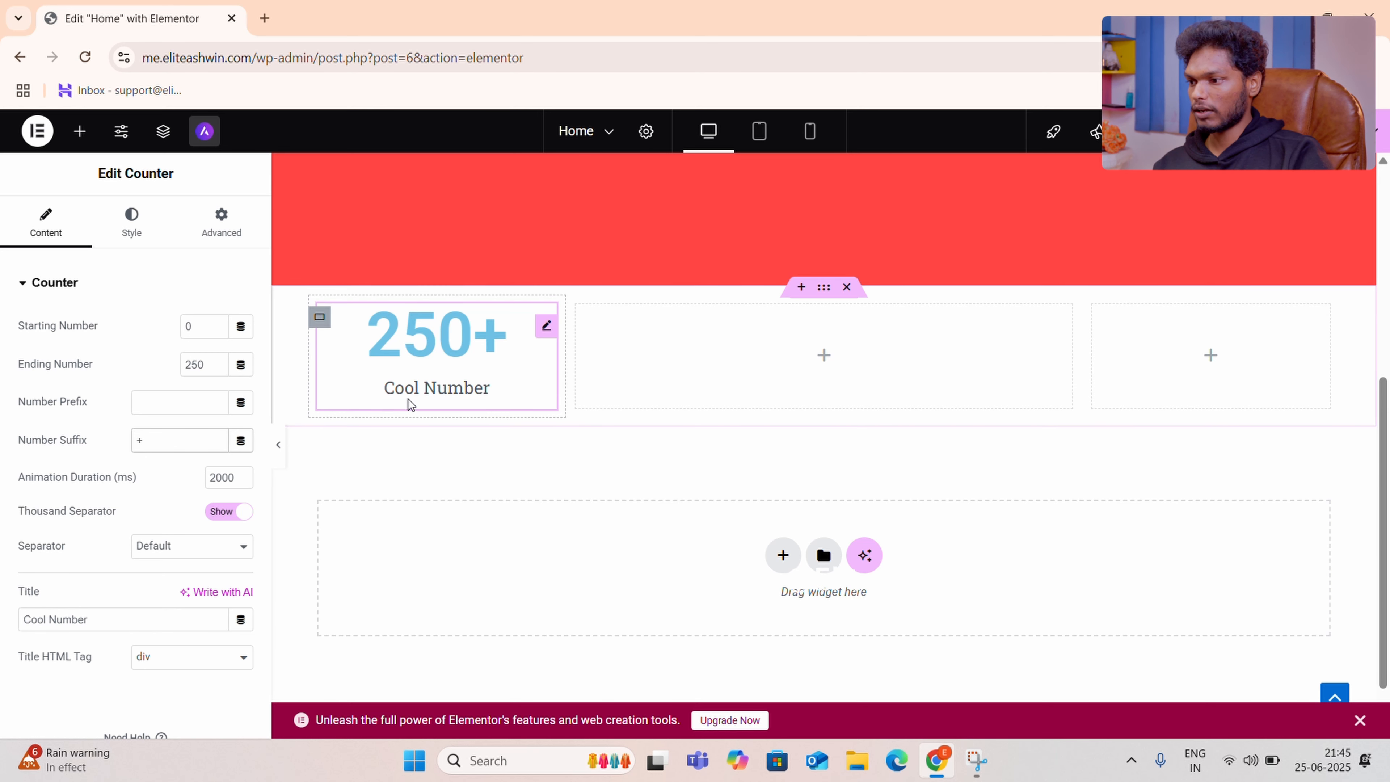
Change the counter's title to "Clients".
scroll(107, 554, "down", 1)
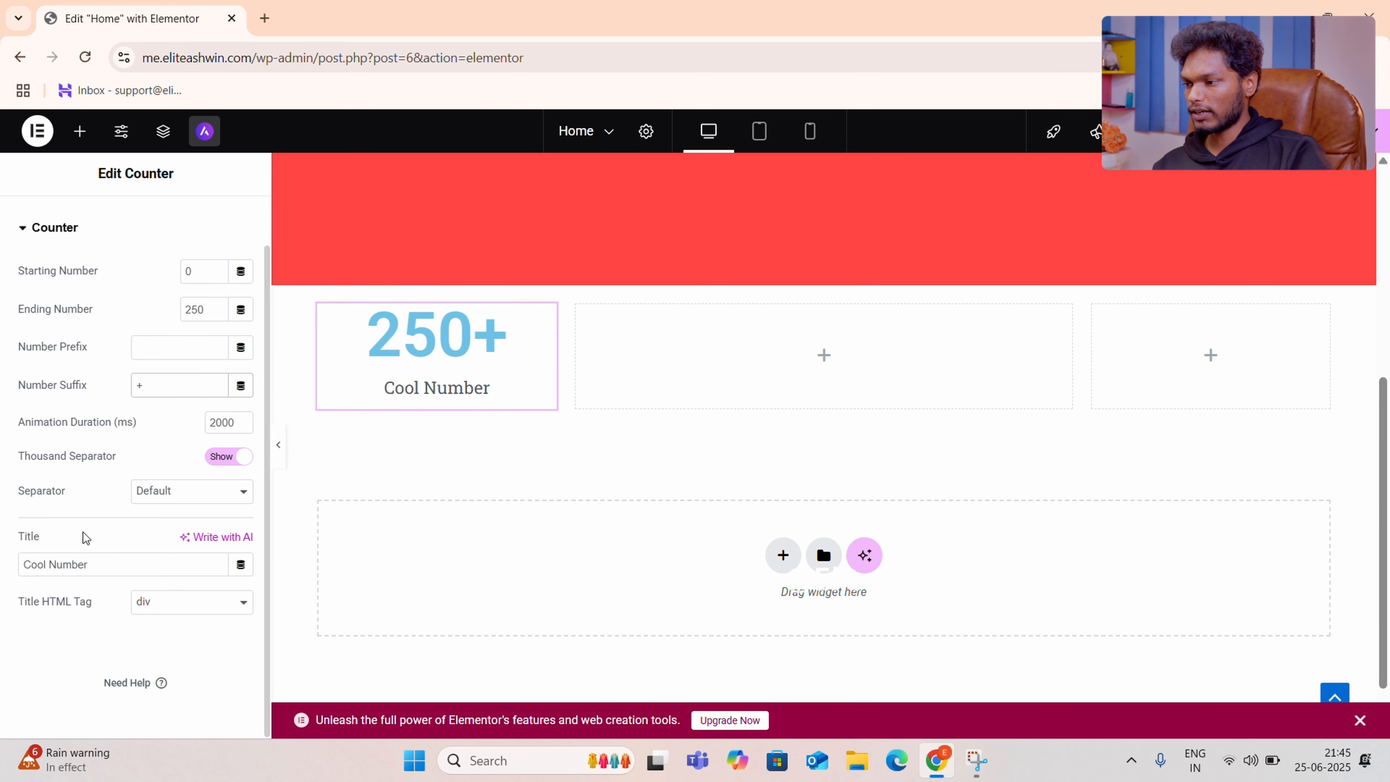
left_click(103, 564)
left_click_drag(102, 564, 3, 585)
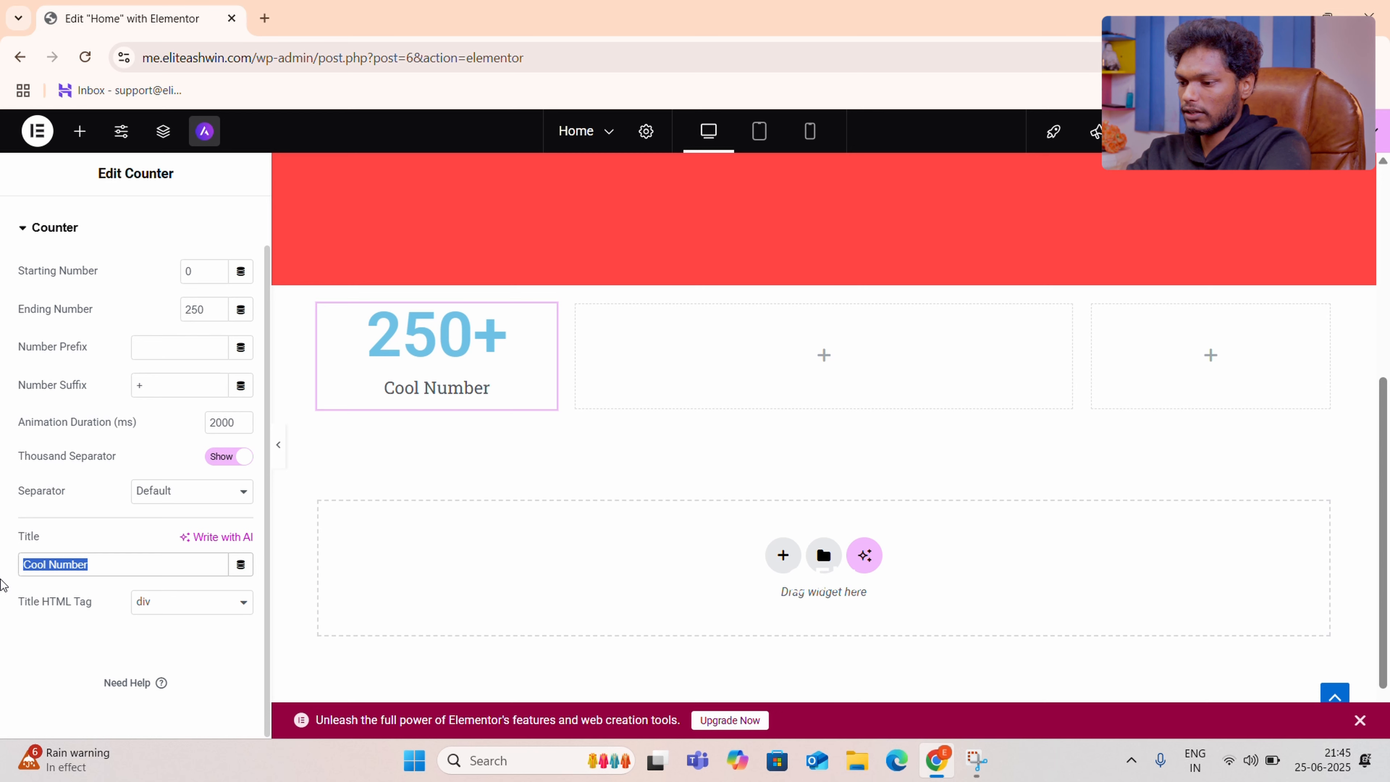
type("Clients")
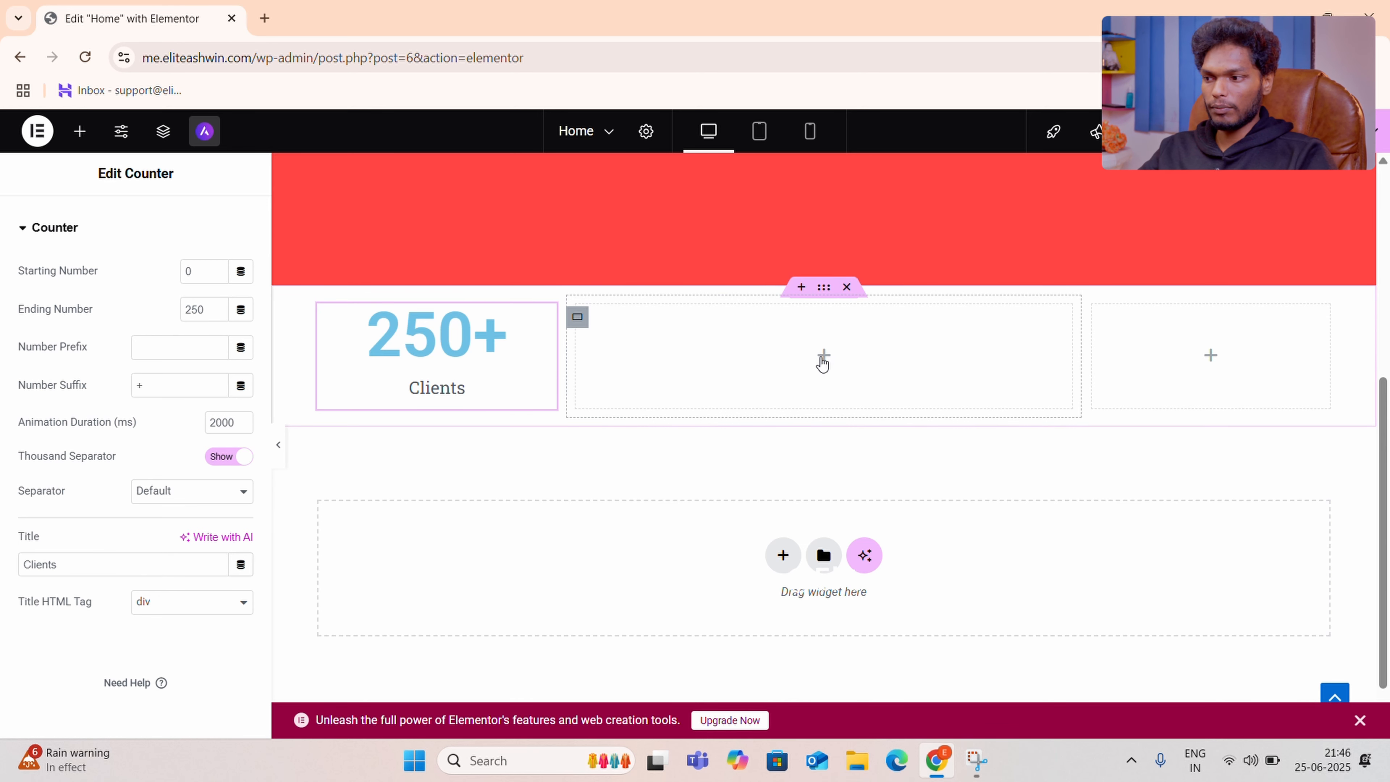
Place a Rating widget in the wide middle column of the three-column container.
left_click(822, 357)
scroll(153, 490, "down", 20)
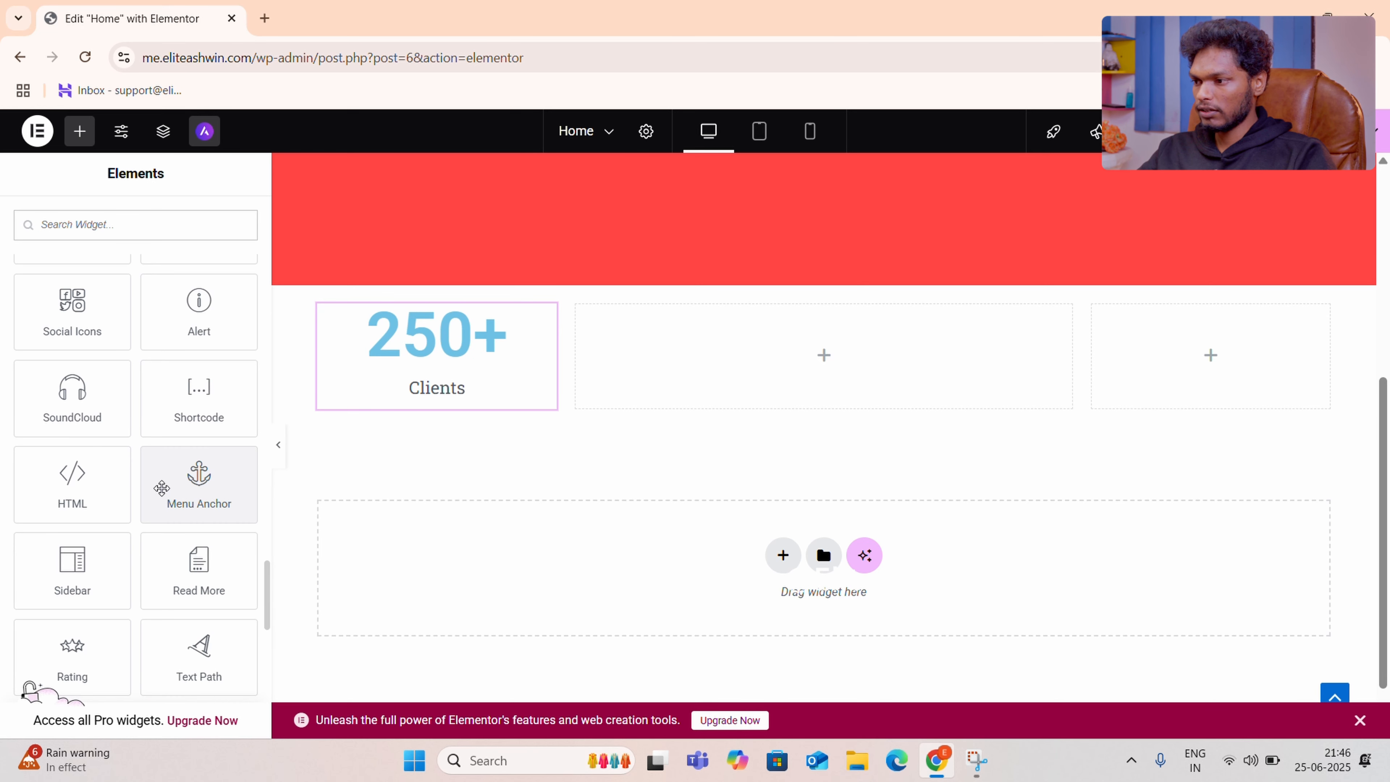
scroll(162, 487, "up", 2)
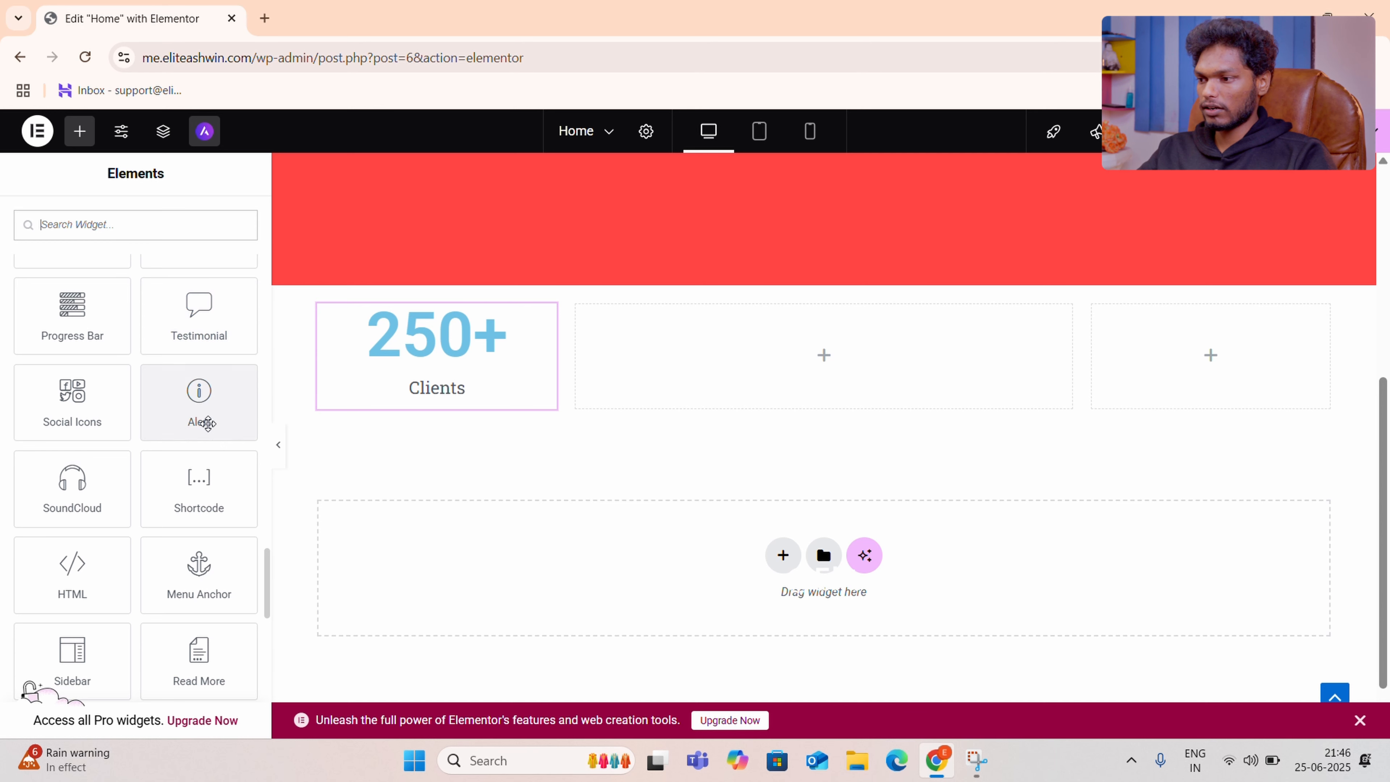
scroll(215, 540, "down", 7)
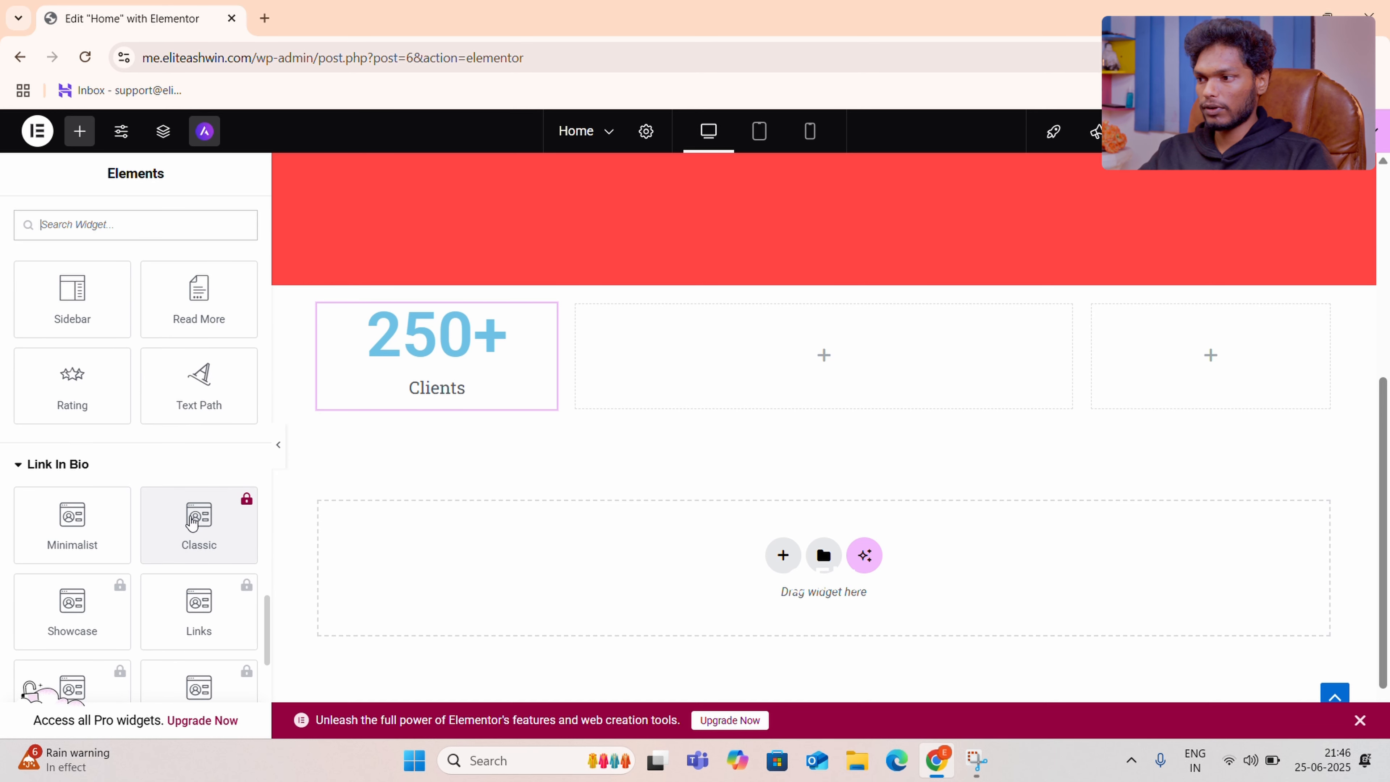
scroll(181, 481, "up", 2)
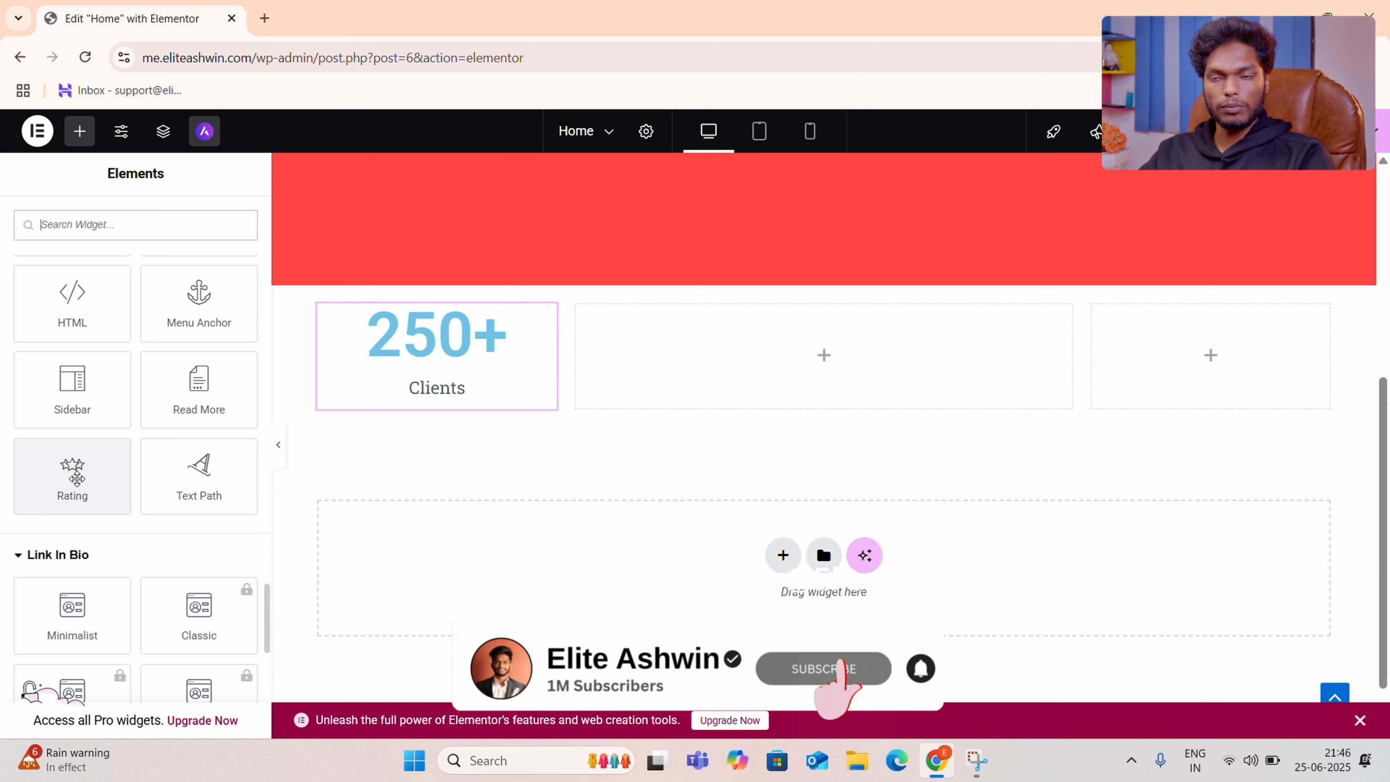
left_click_drag(77, 479, 801, 364)
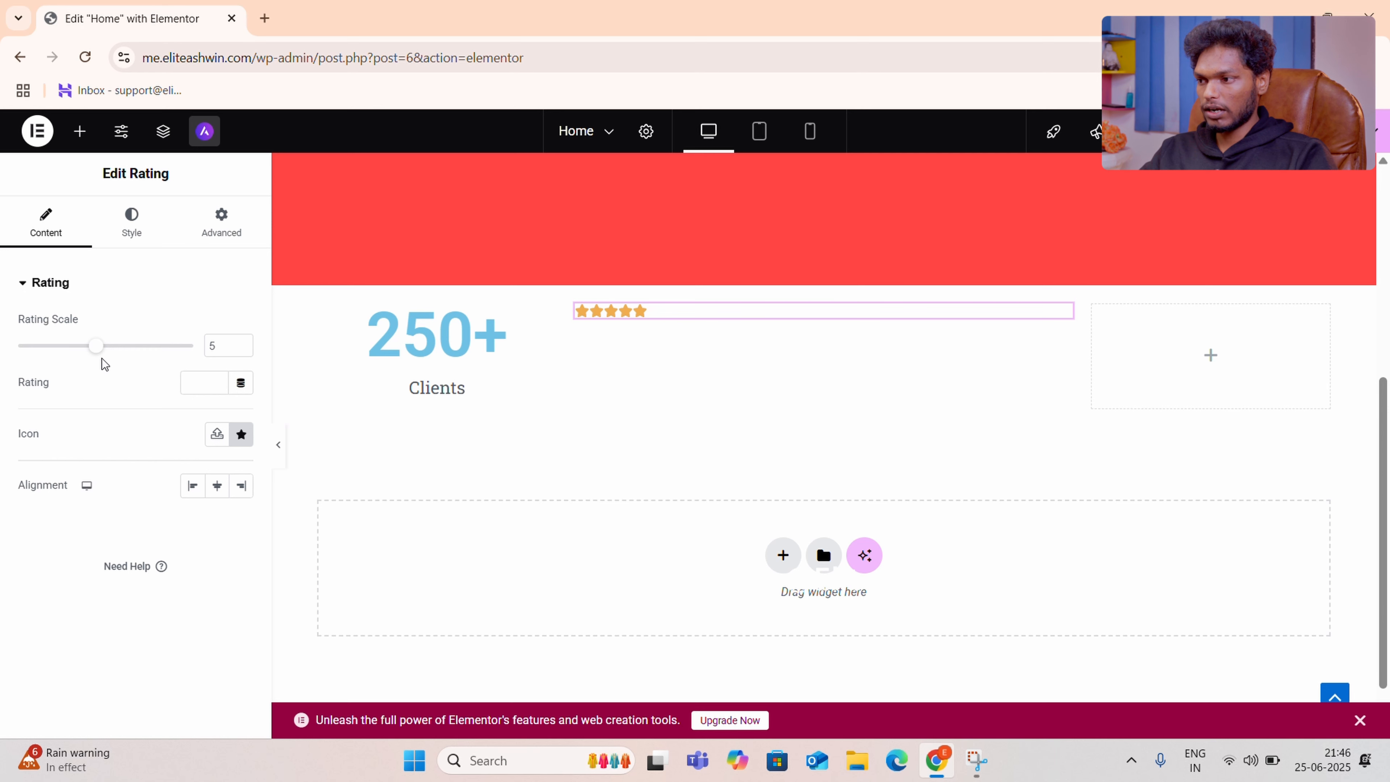
Replace the rating's star icon with the circled check mark from the icon library.
mouse_move(108, 348)
left_mouse_down()
mouse_move(175, 358)
mouse_move(108, 359)
left_mouse_up()
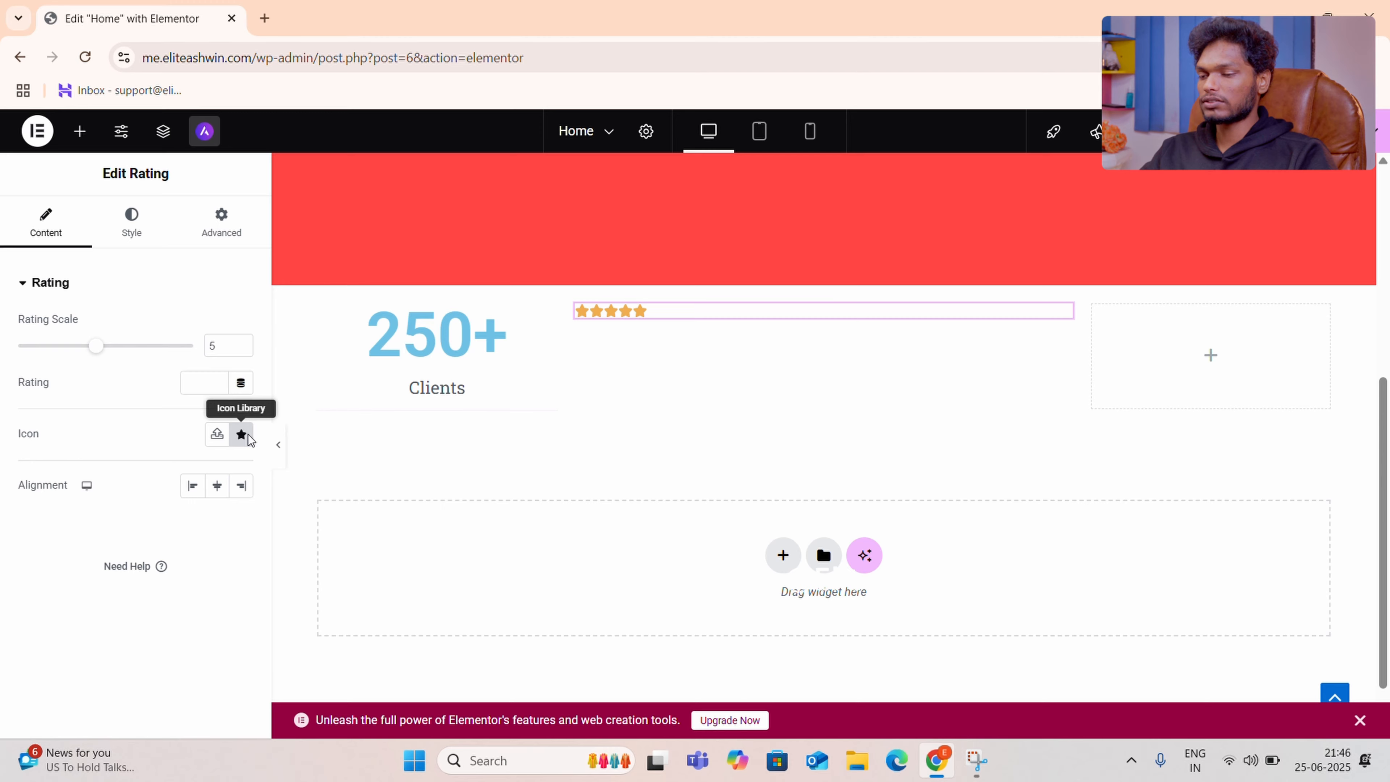
left_click(241, 434)
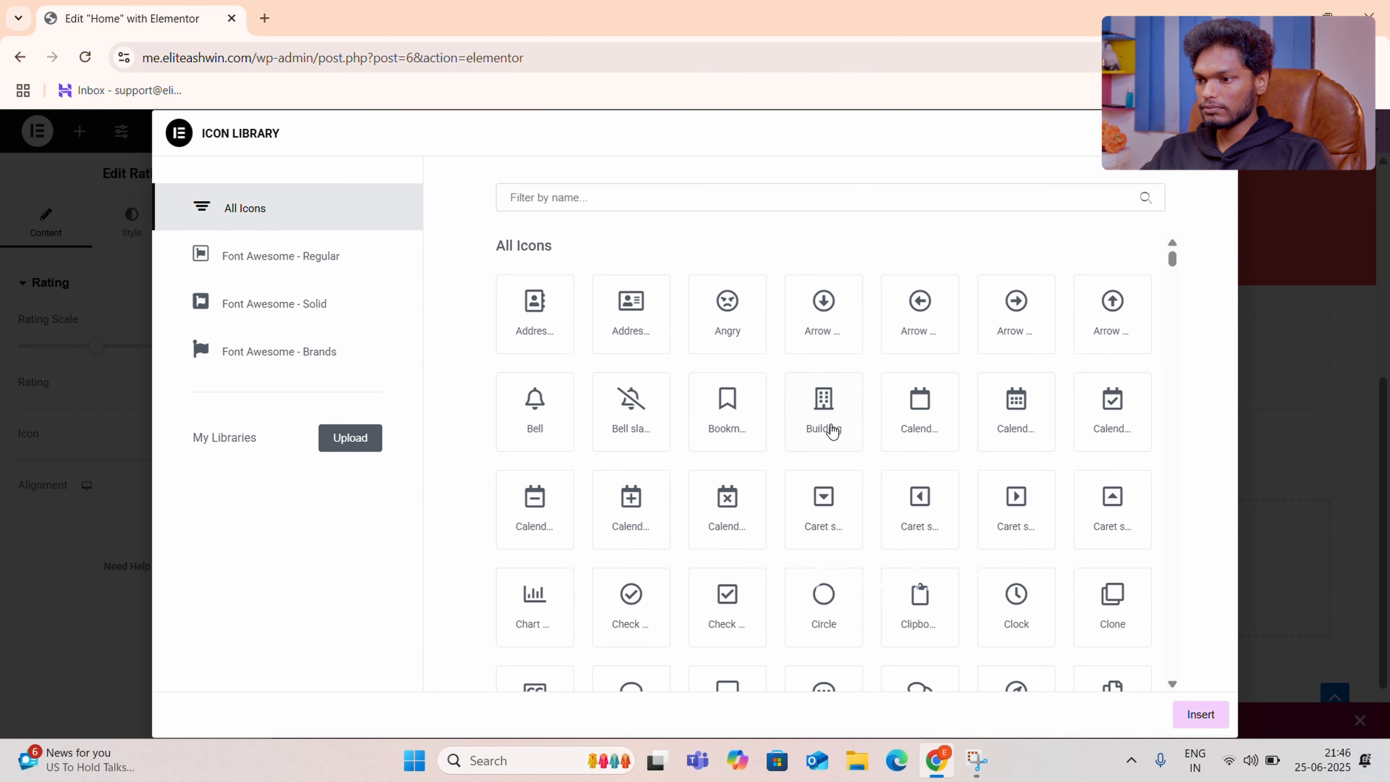
left_click(631, 432)
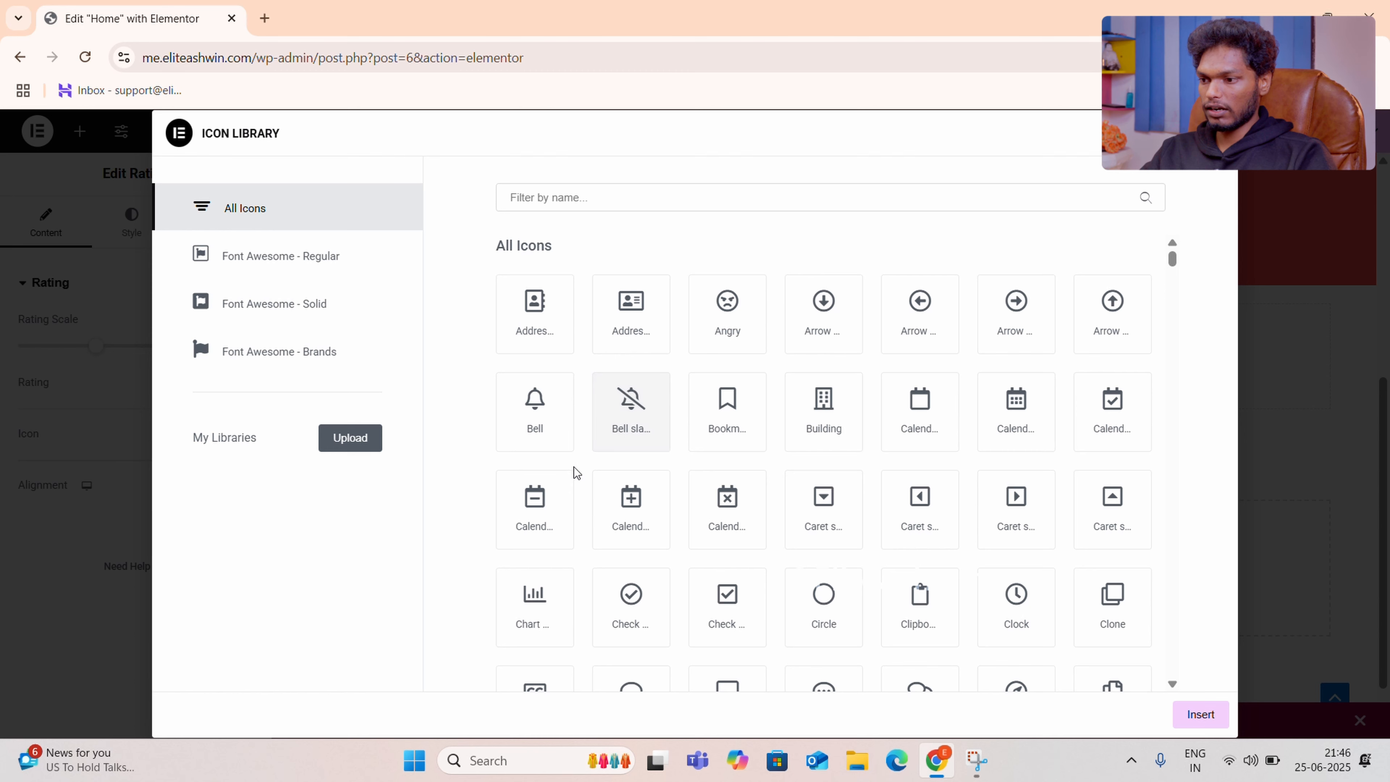
left_click(629, 602)
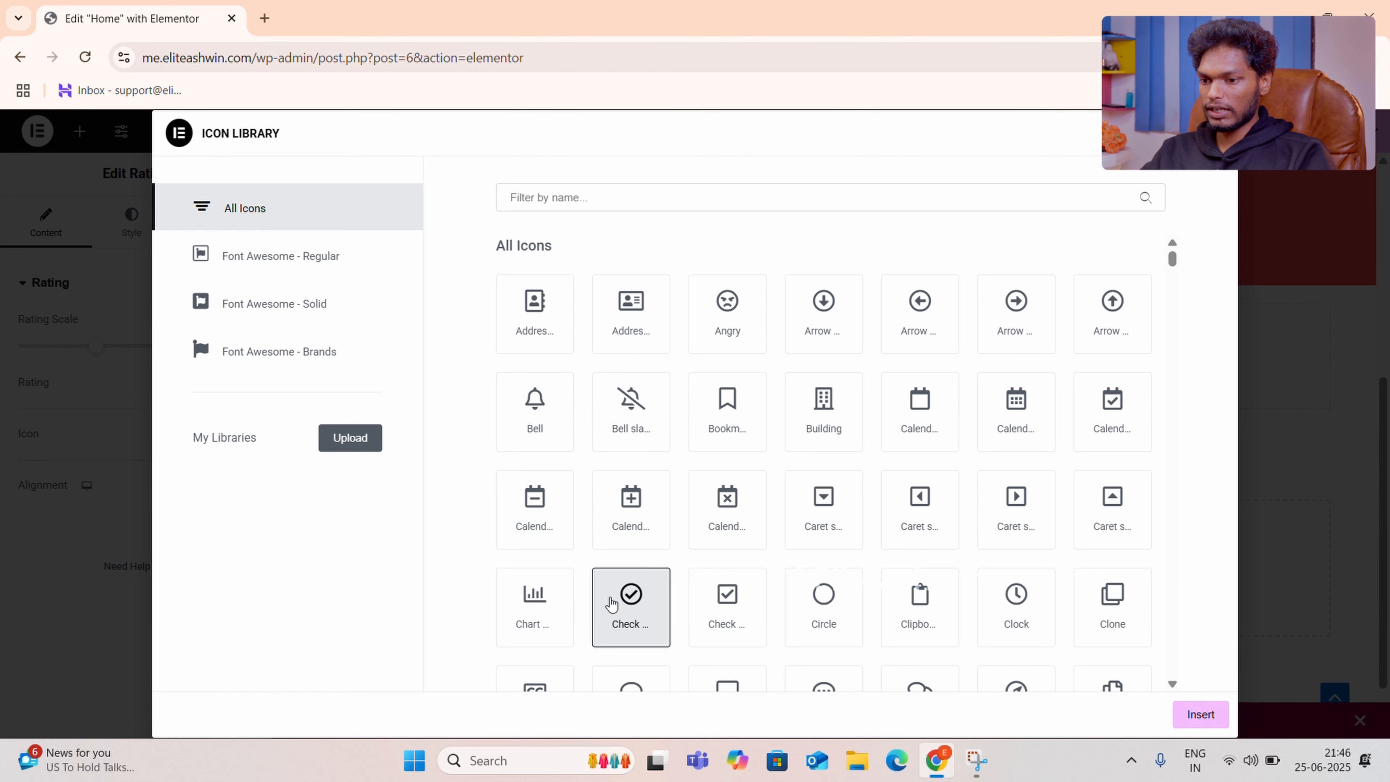
left_click(1187, 714)
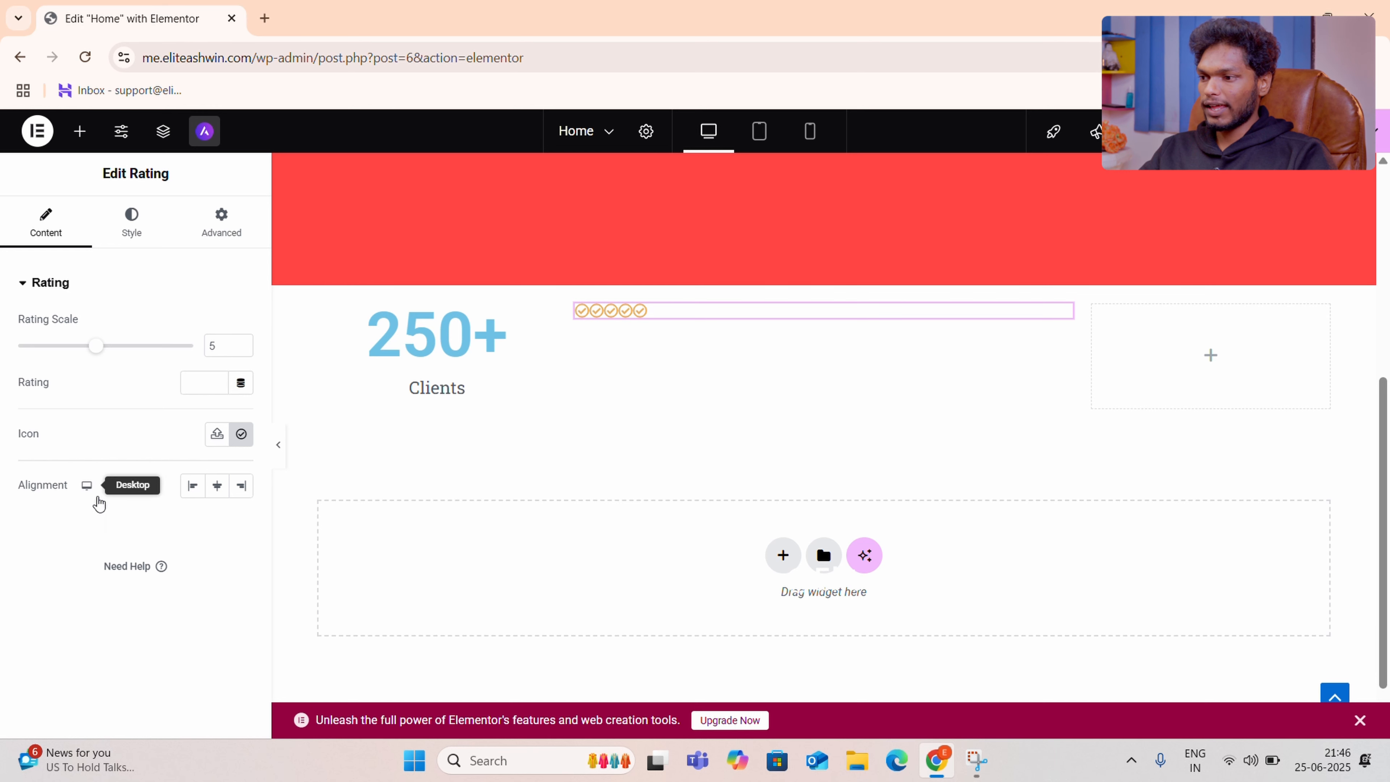
Try the Center and End alignments on the rating, and set its alignment to Start.
left_click(214, 496)
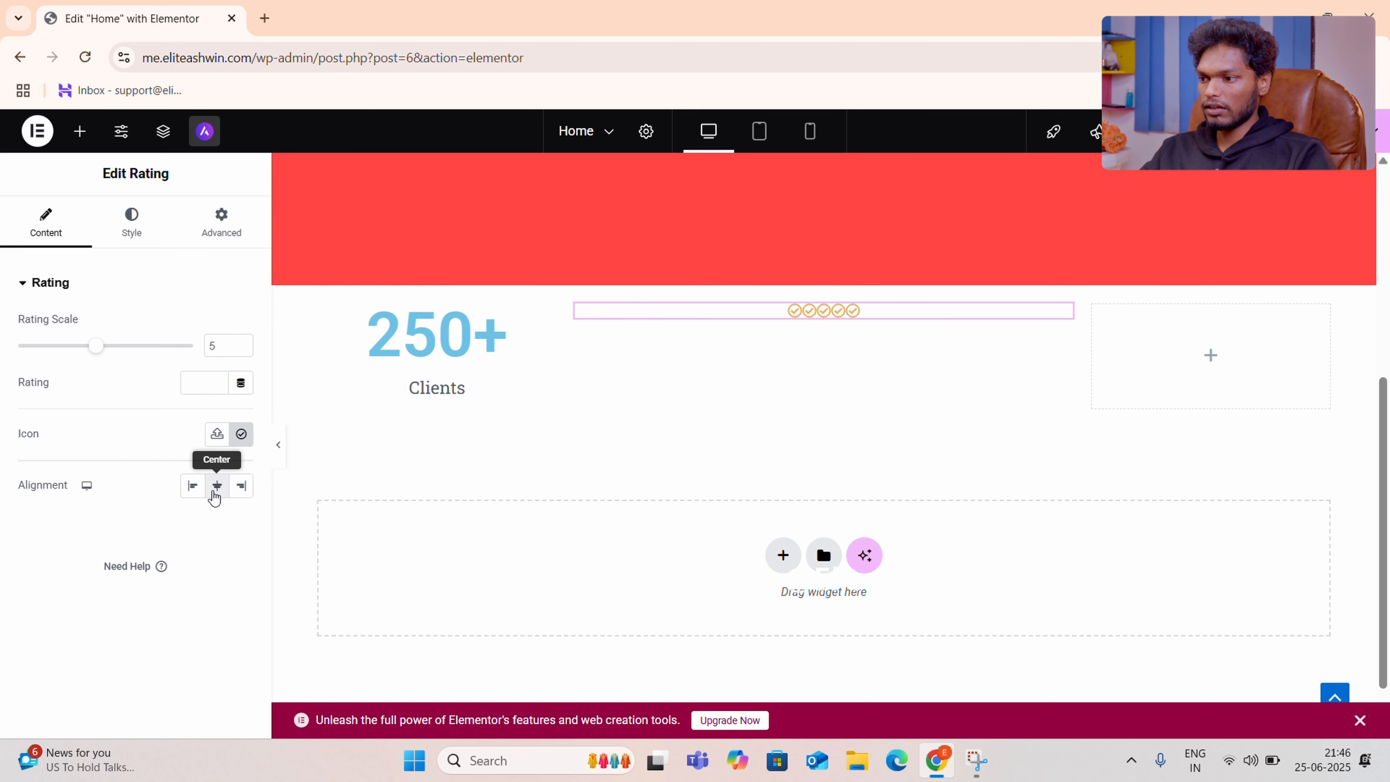
left_click(243, 490)
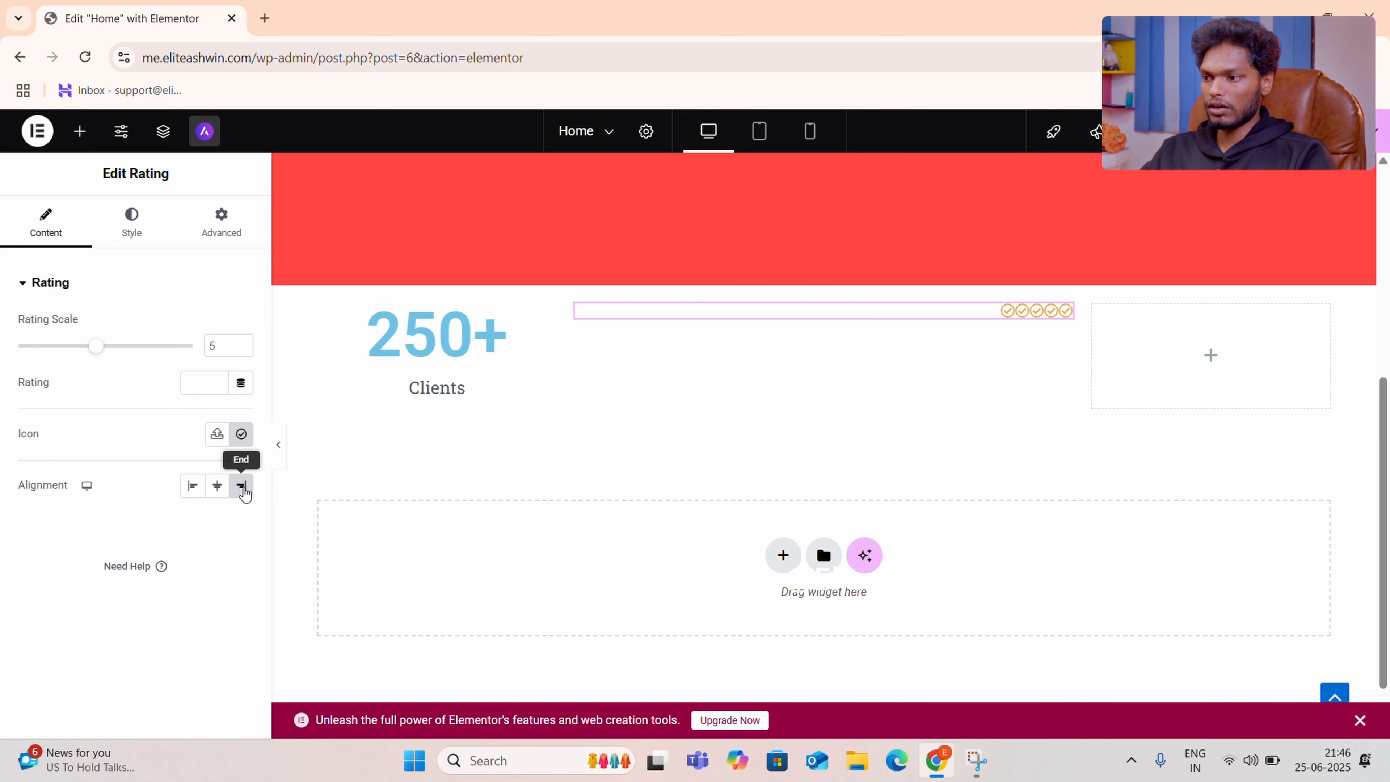
left_click(193, 489)
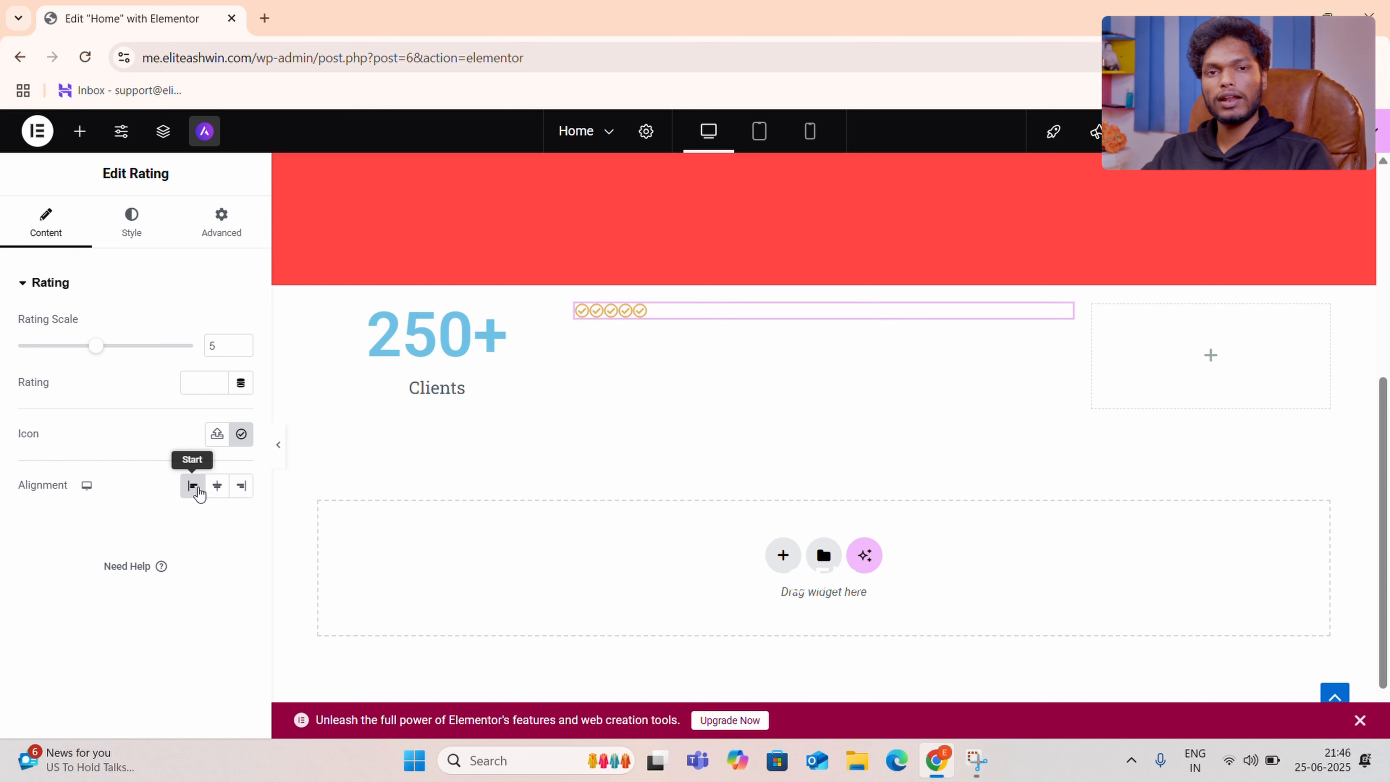
Center the rating in its column, and set its icon size to 54 px and icon spacing to 34 px.
left_click(217, 489)
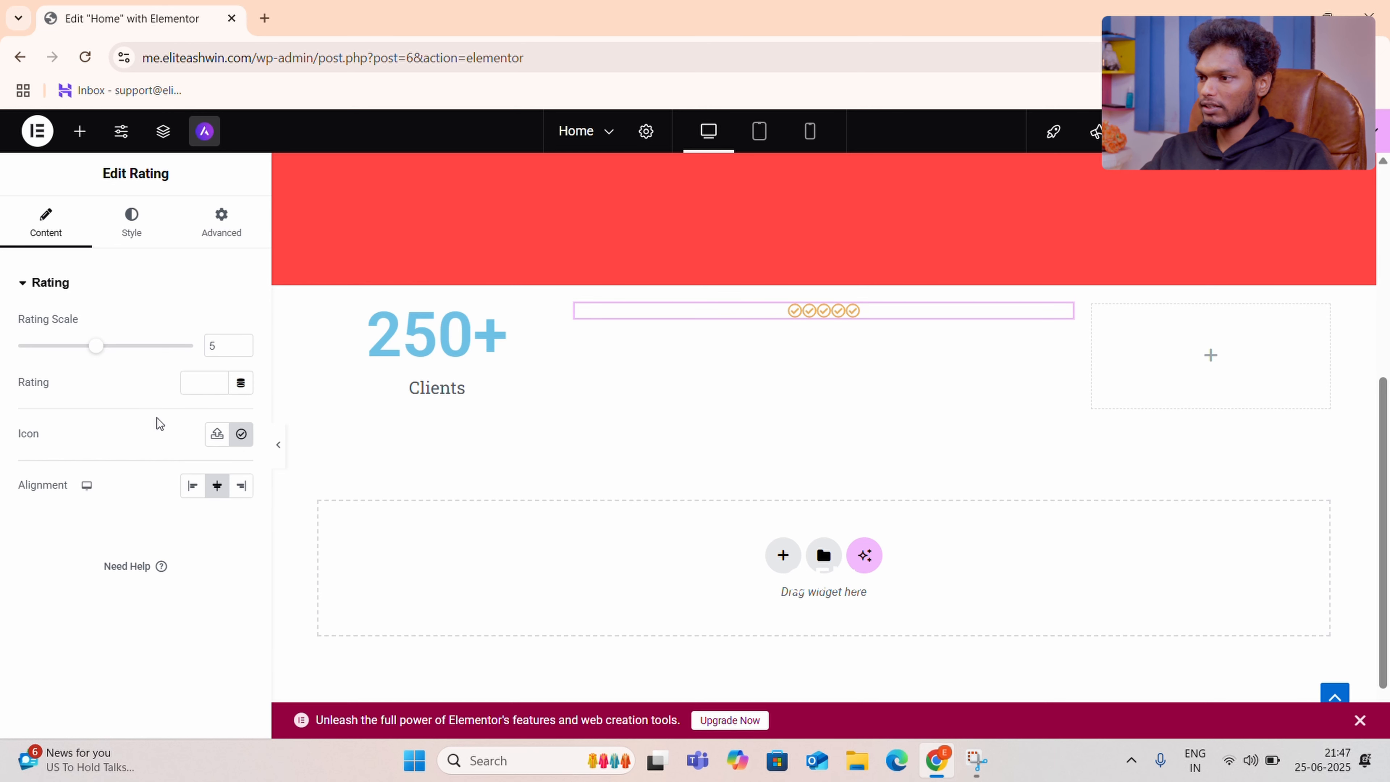
left_click(125, 239)
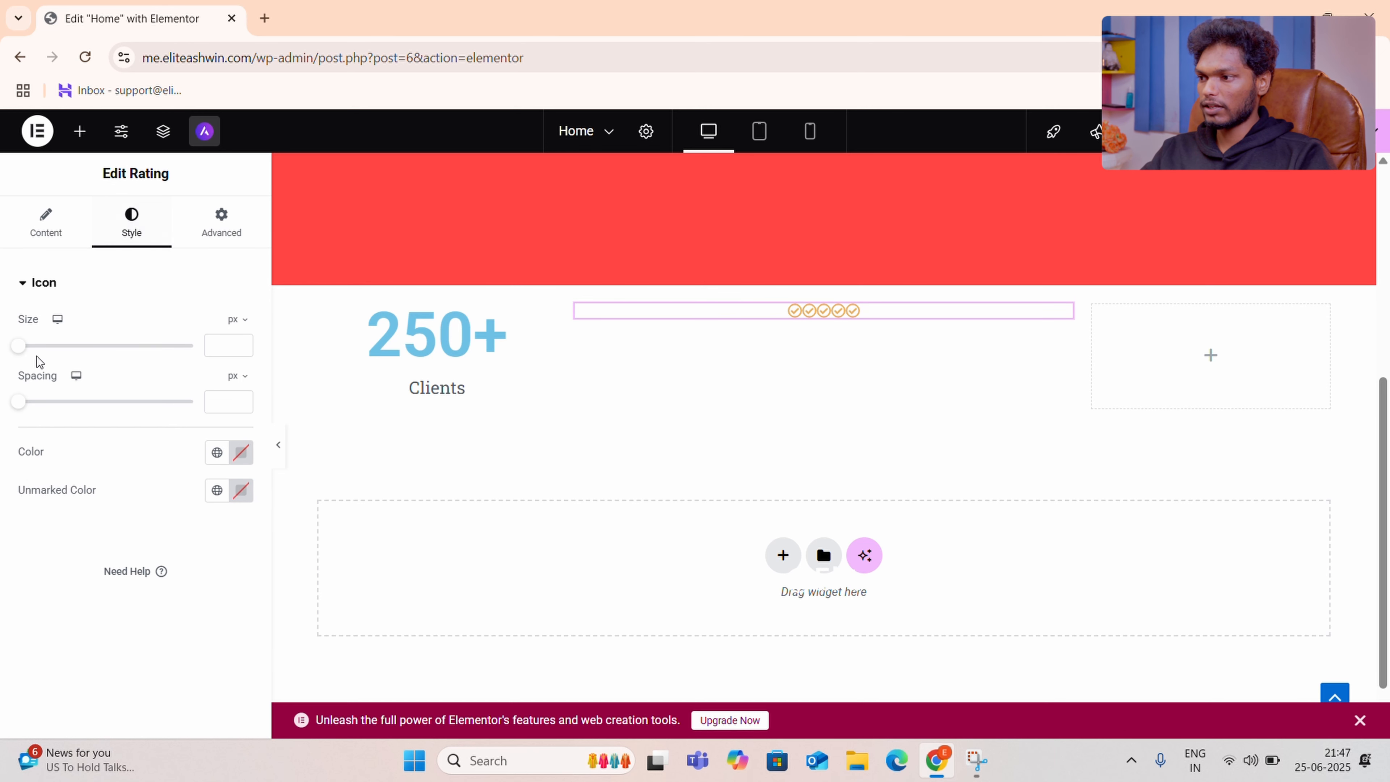
left_click_drag(24, 351, 119, 377)
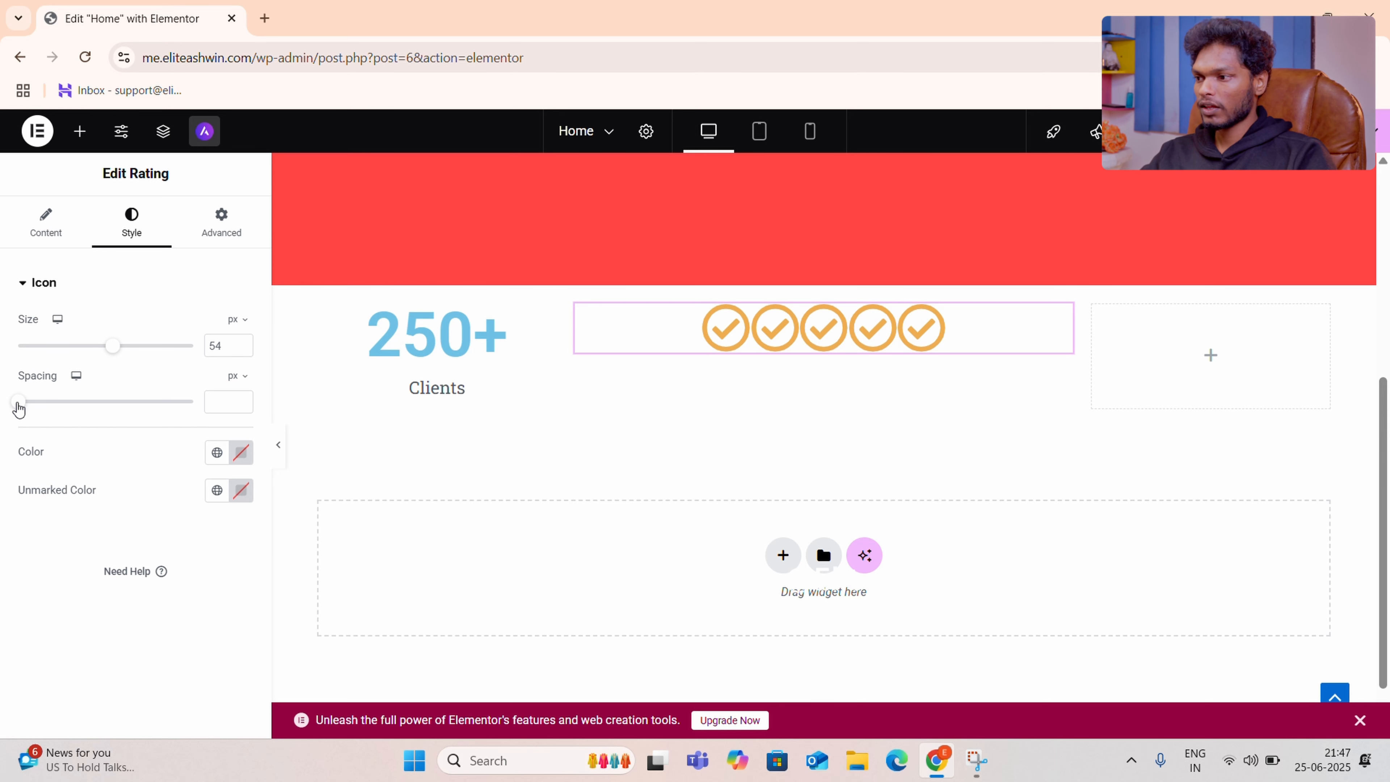
left_click_drag(19, 407, 77, 428)
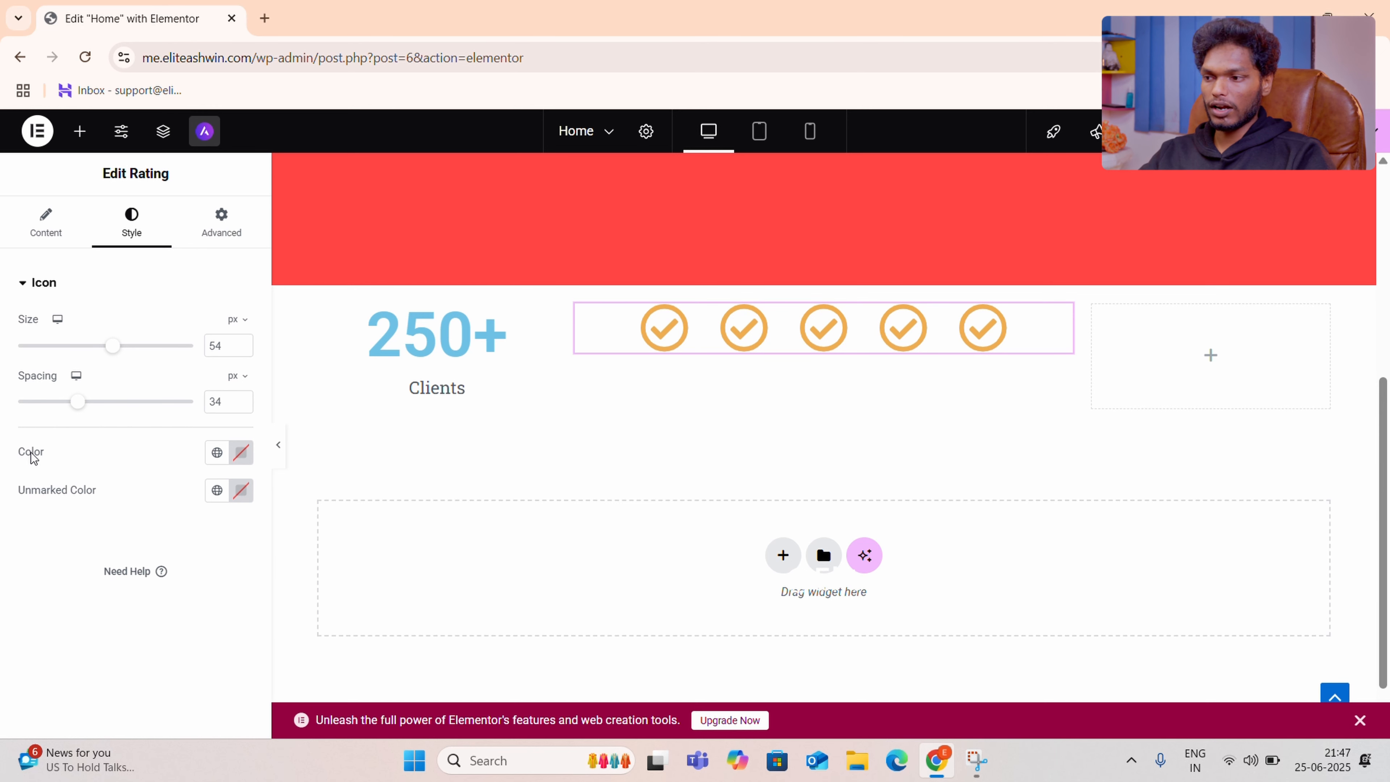
Set the rating's icon color to a bright amber yellow.
left_click(250, 457)
left_click(165, 368)
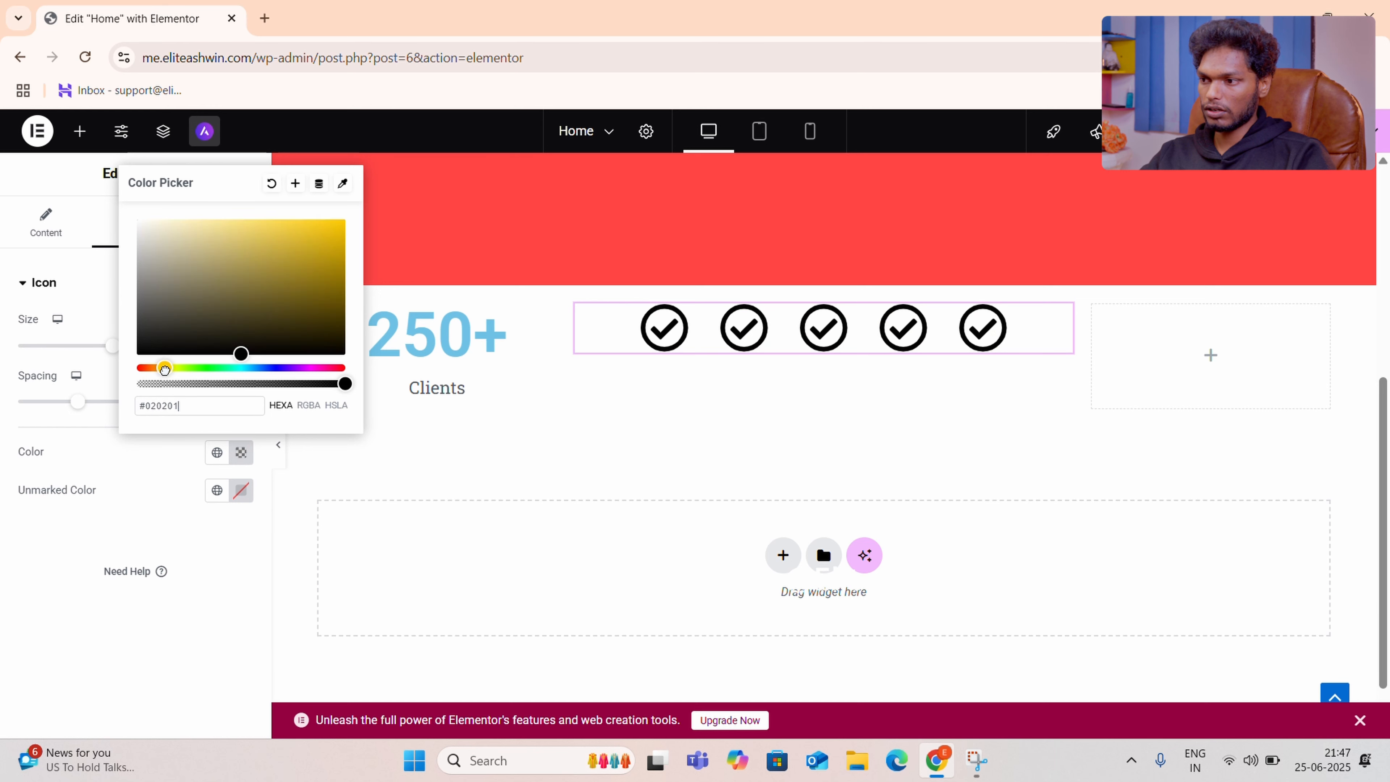
left_click_drag(241, 354, 361, 198)
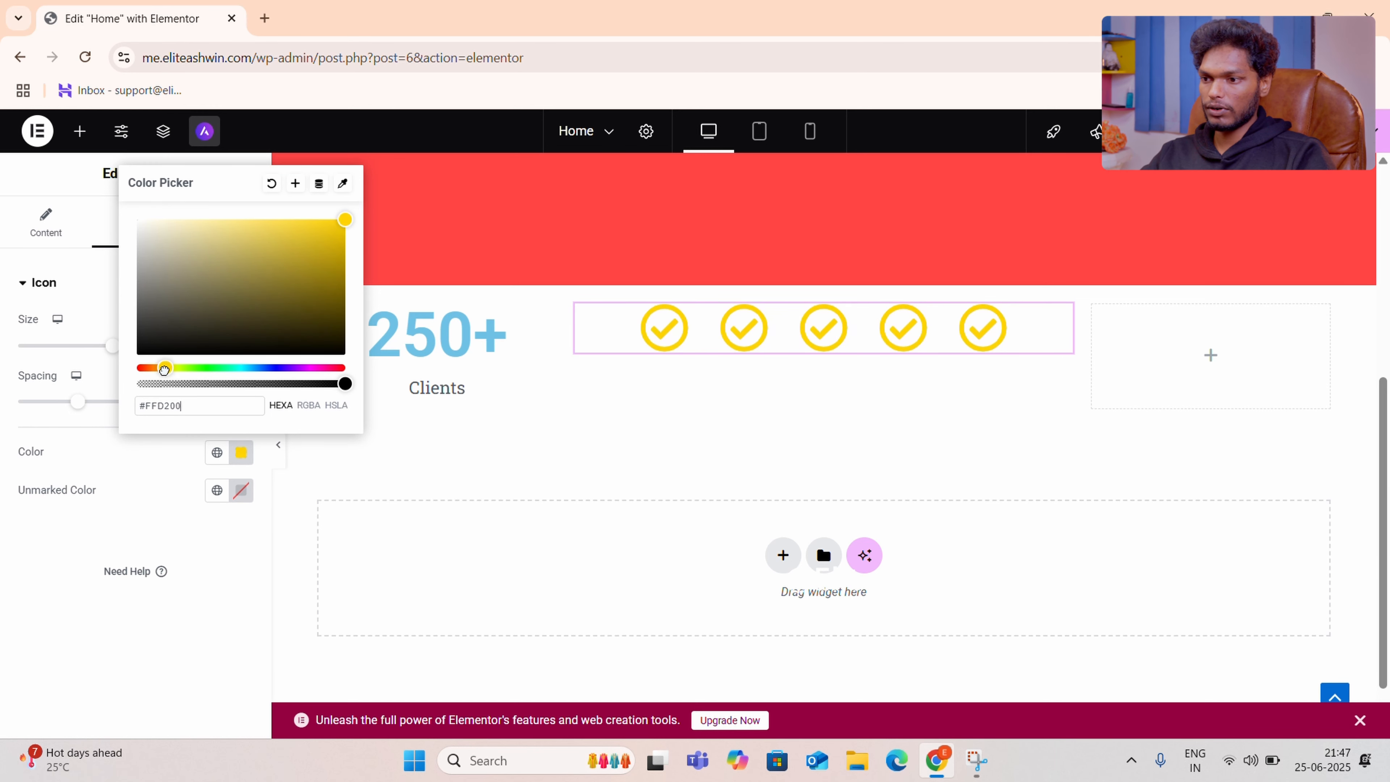
left_click_drag(164, 368, 161, 368)
left_click(152, 485)
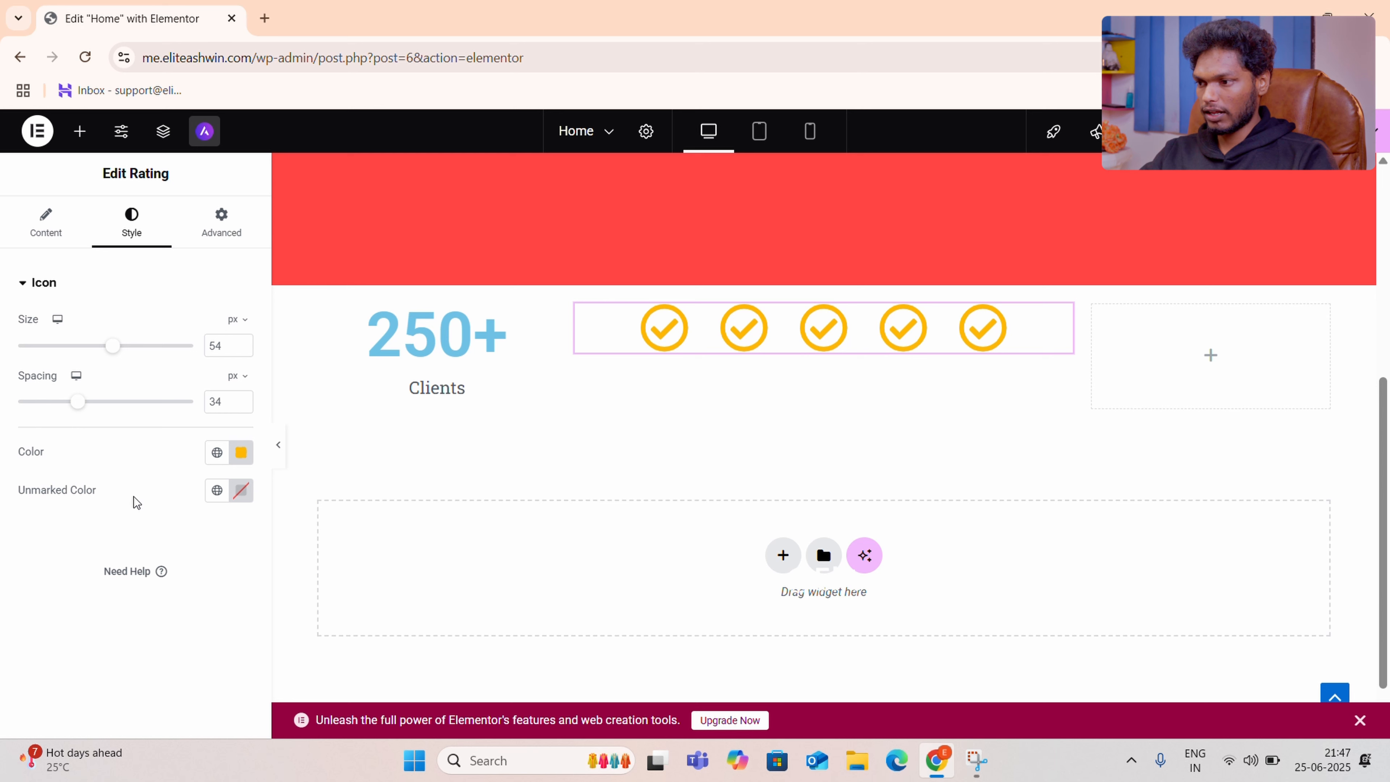
Set the unmarked color of the rating icons to light grey.
left_click(242, 491)
mouse_move(241, 324)
left_mouse_down()
mouse_move(283, 261)
mouse_move(121, 278)
left_mouse_up()
left_click(84, 316)
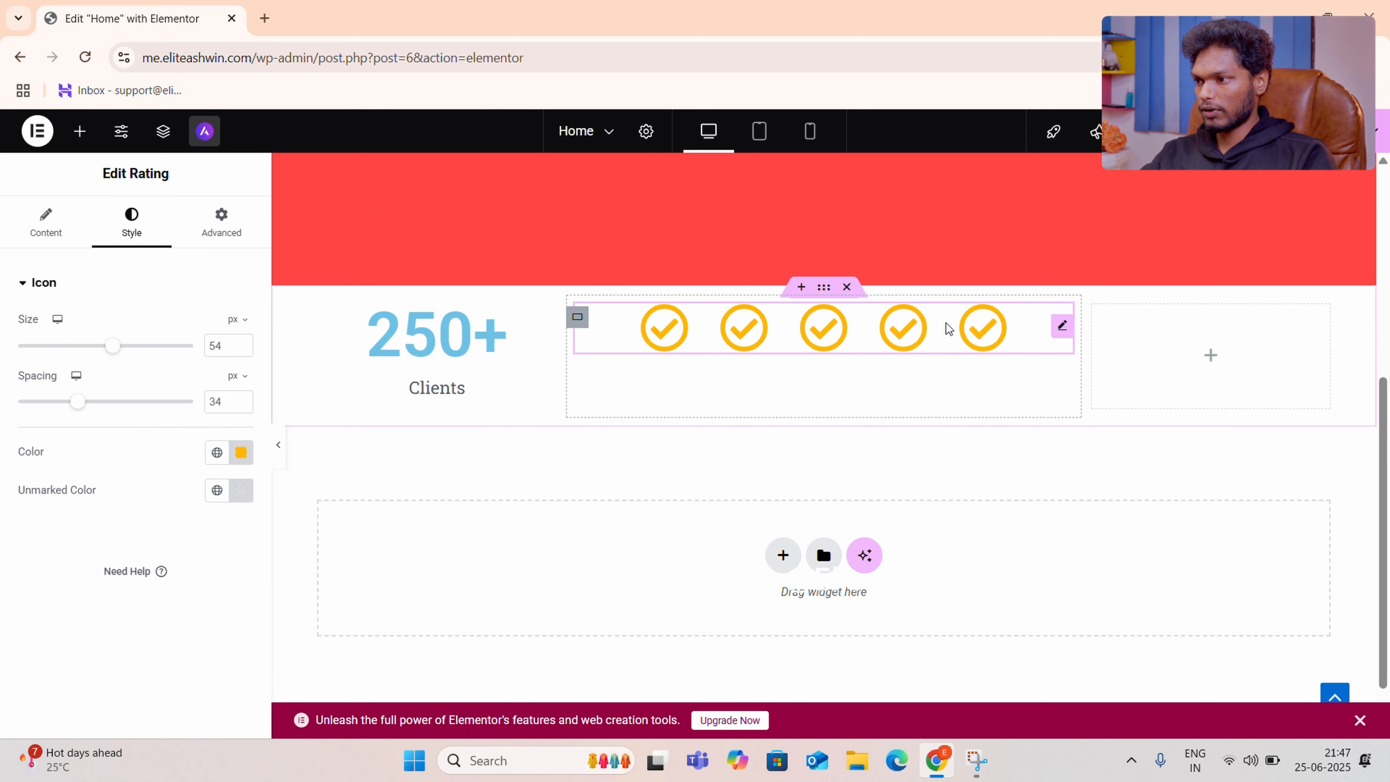
Try values of 1.5 and 4.5 for the rating widget on its five-point scale.
left_click(57, 233)
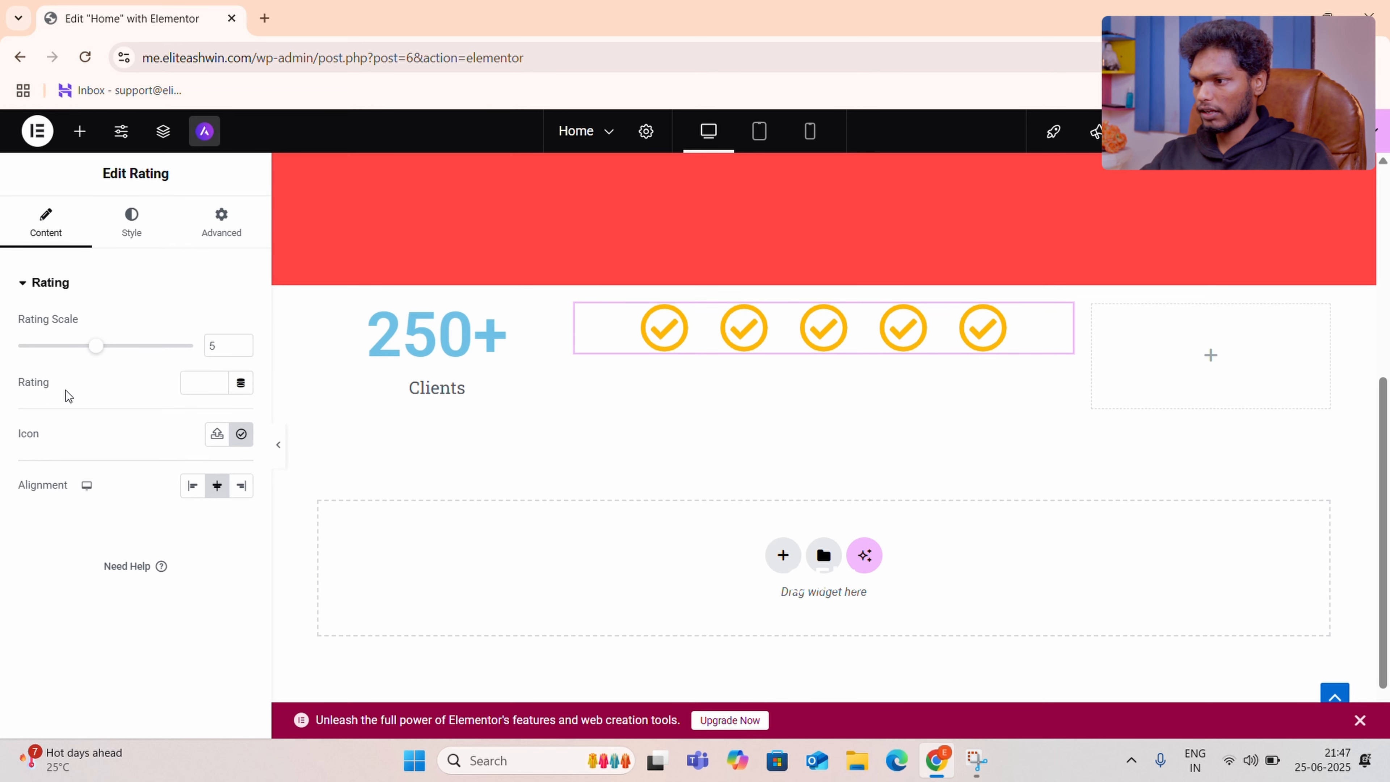
left_click(211, 382)
type("1.5")
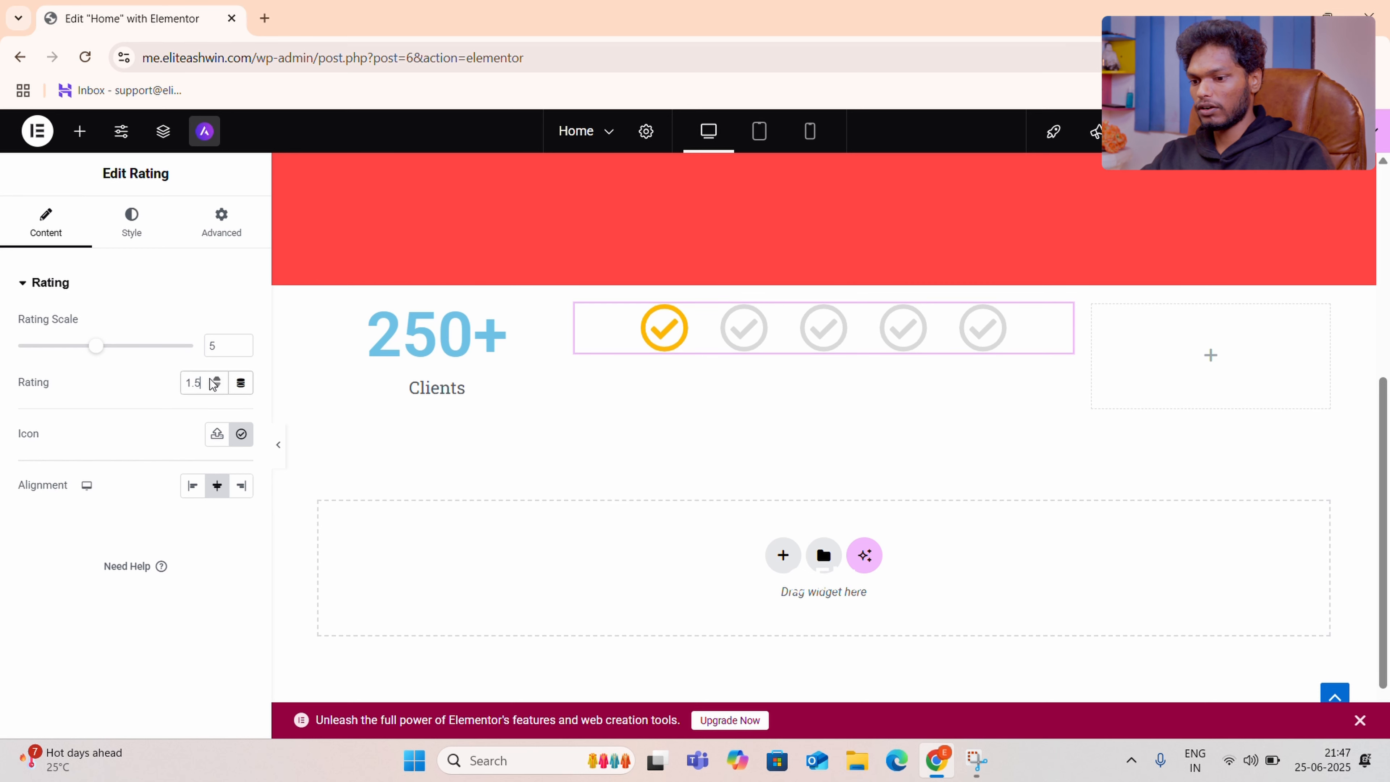
left_click_drag(214, 383, 191, 382)
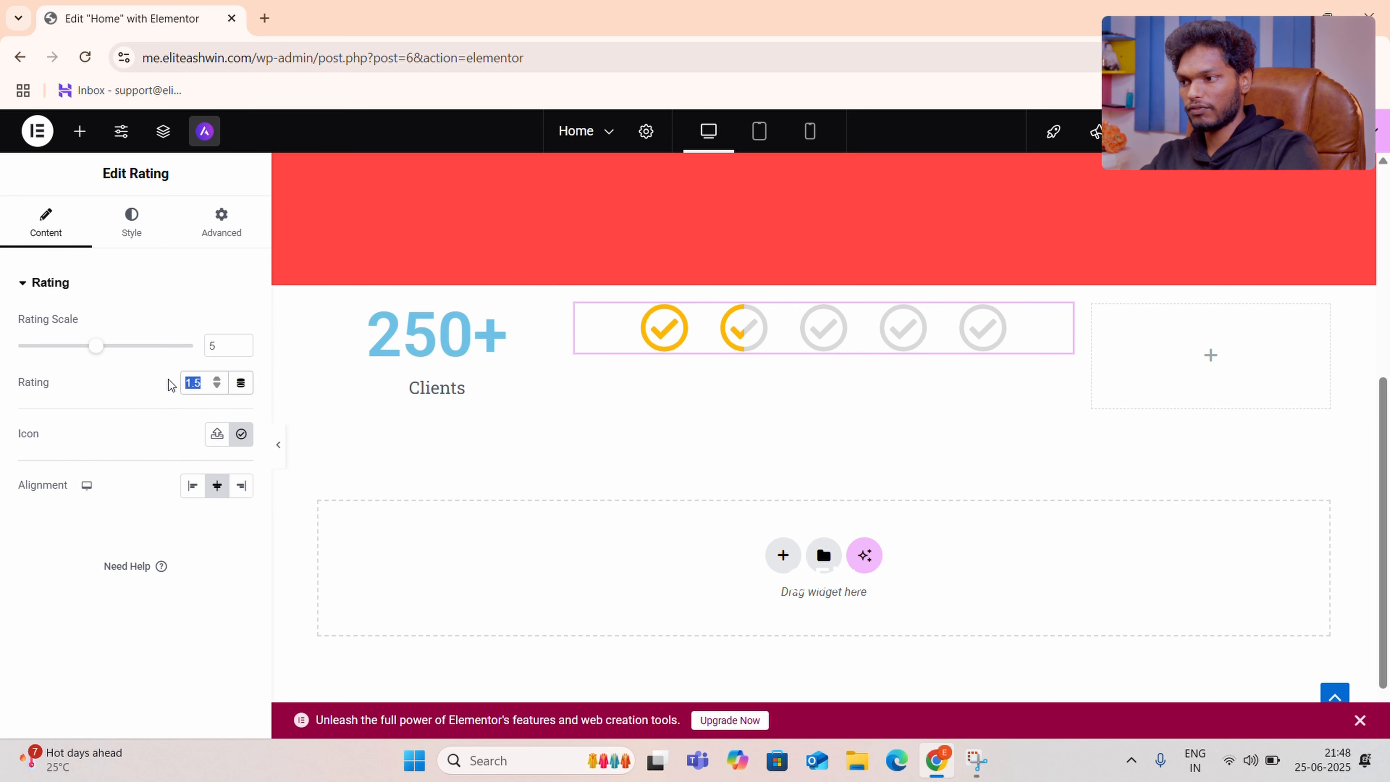
type("4.5")
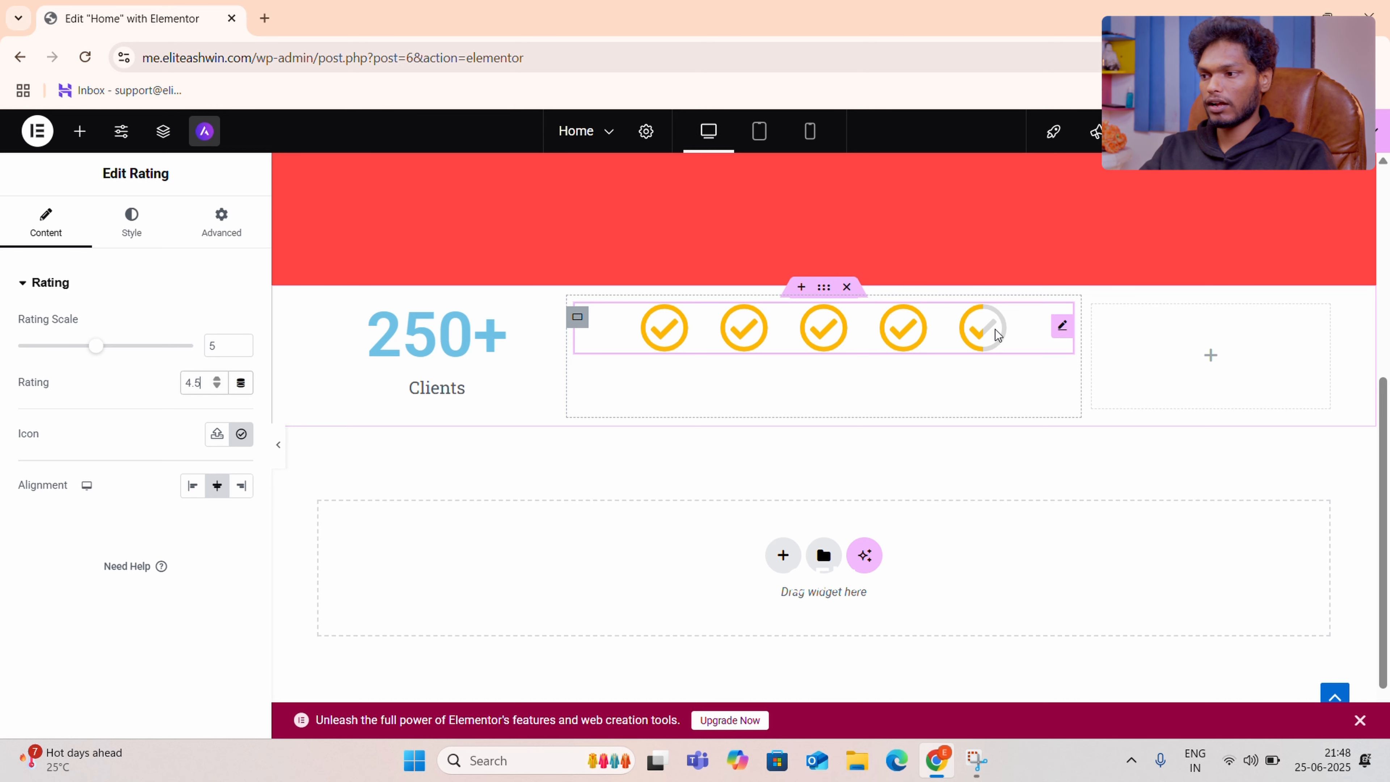
Set the rating widget's value to 3.2.
left_click(216, 379)
key("BackSpace")
type("3")
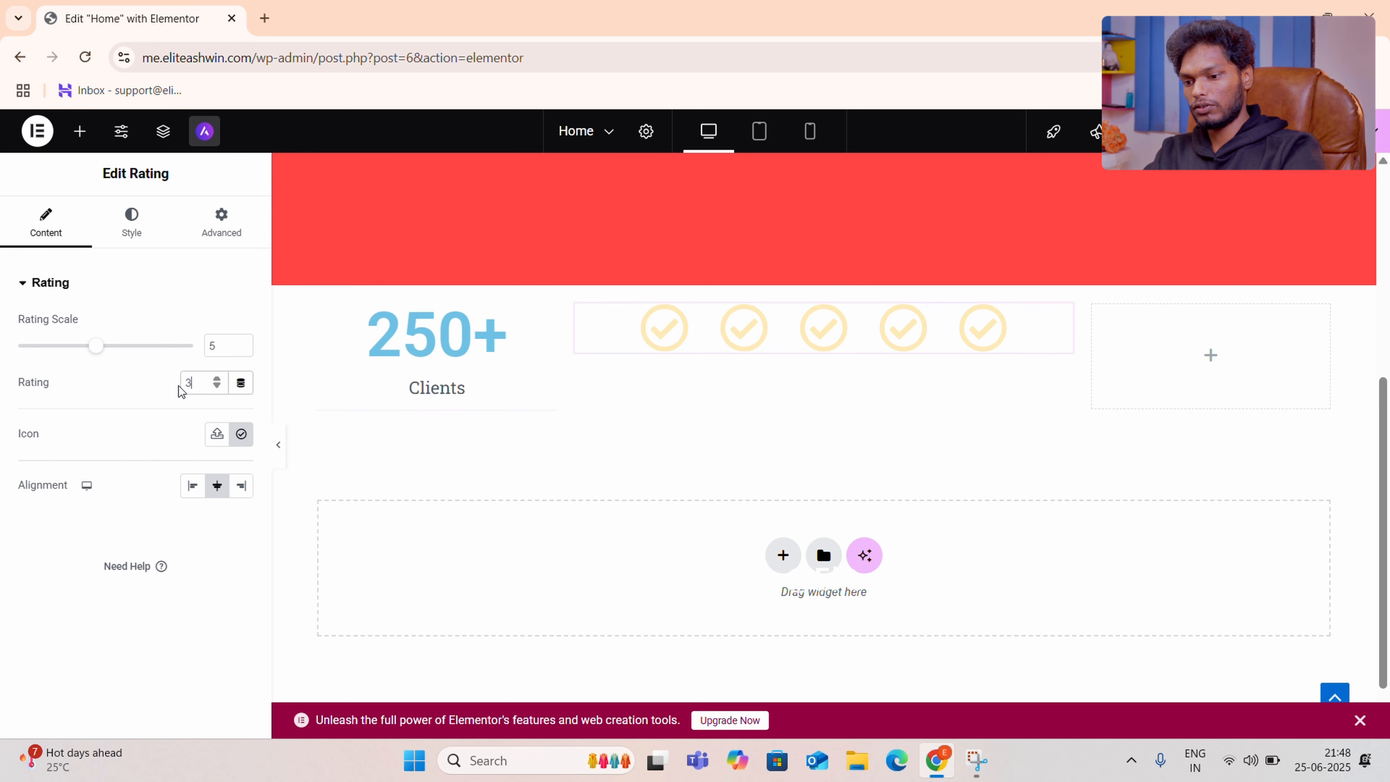
type(".2")
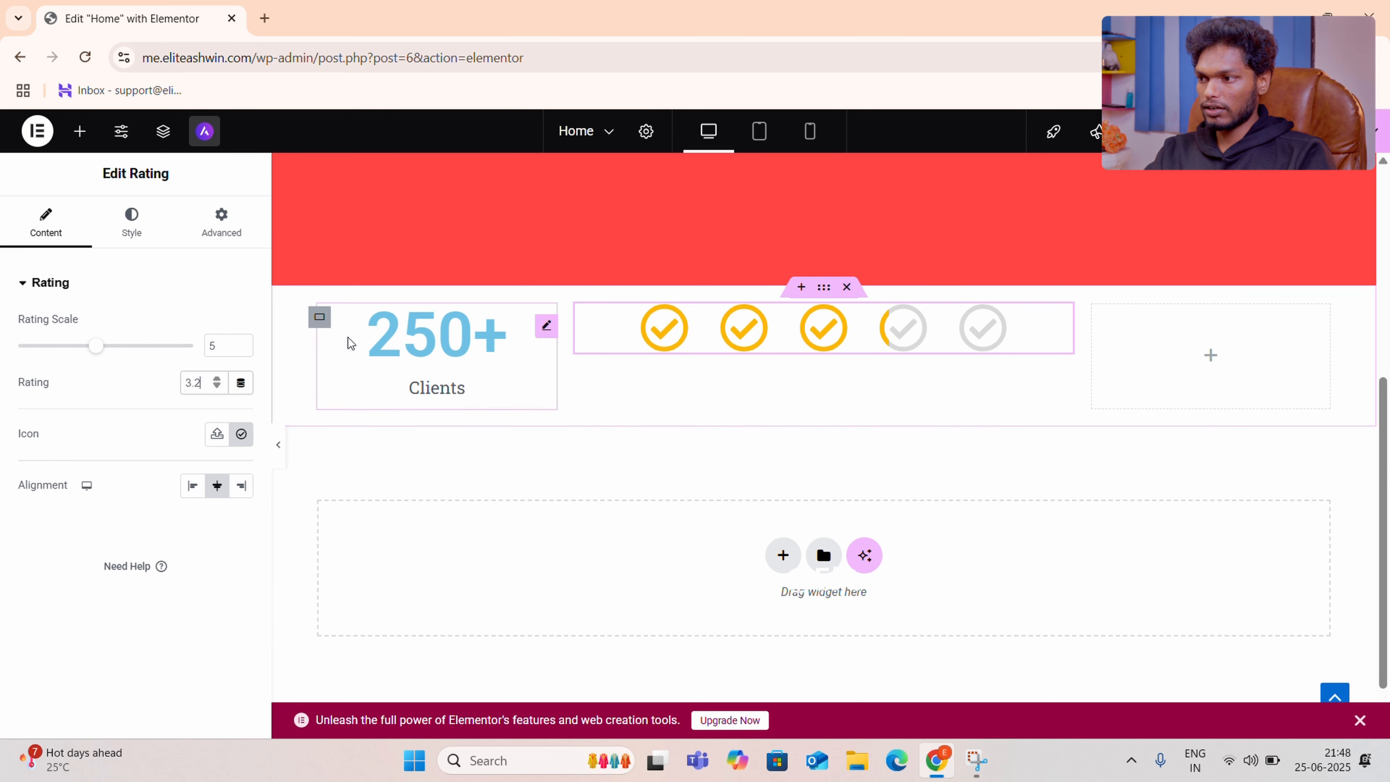
Give the rating widget a padding of 10 px on all sides.
left_click(138, 227)
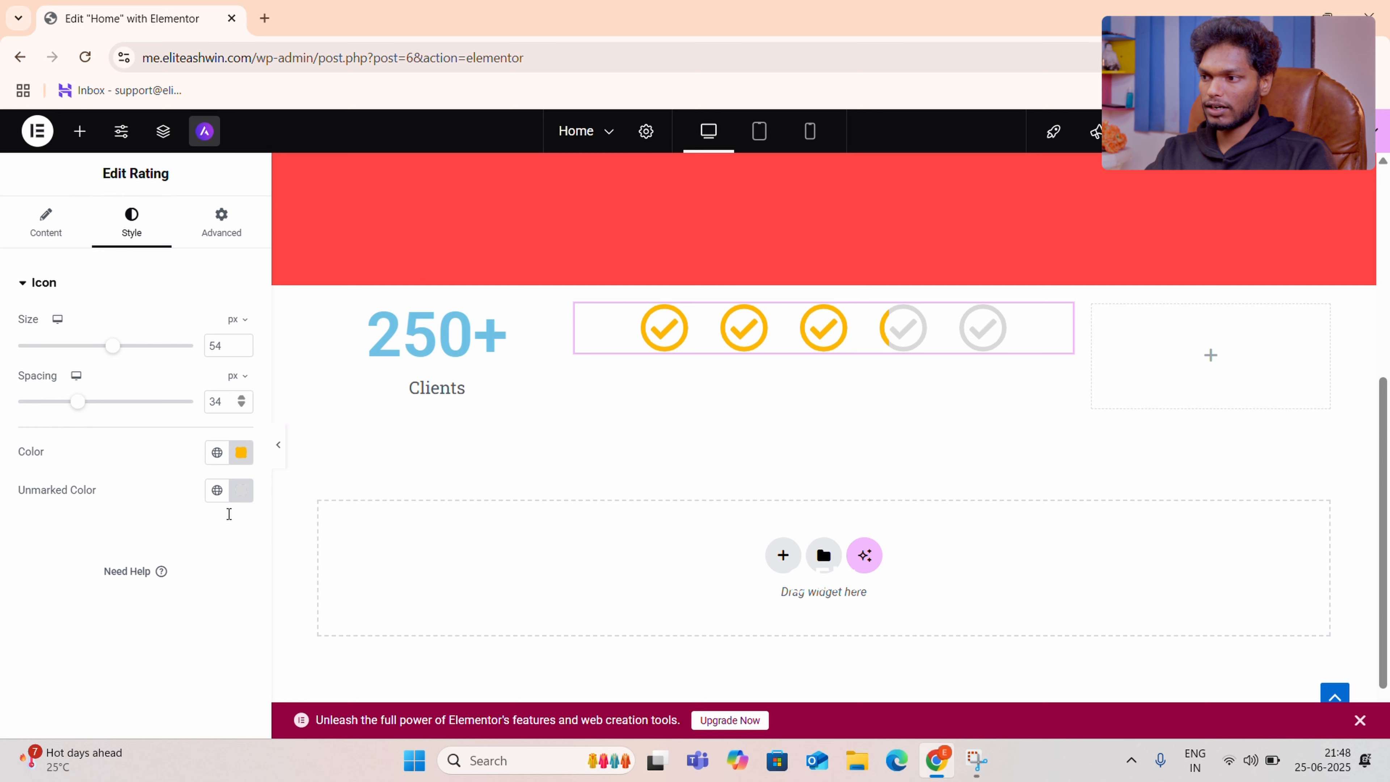
left_click(245, 247)
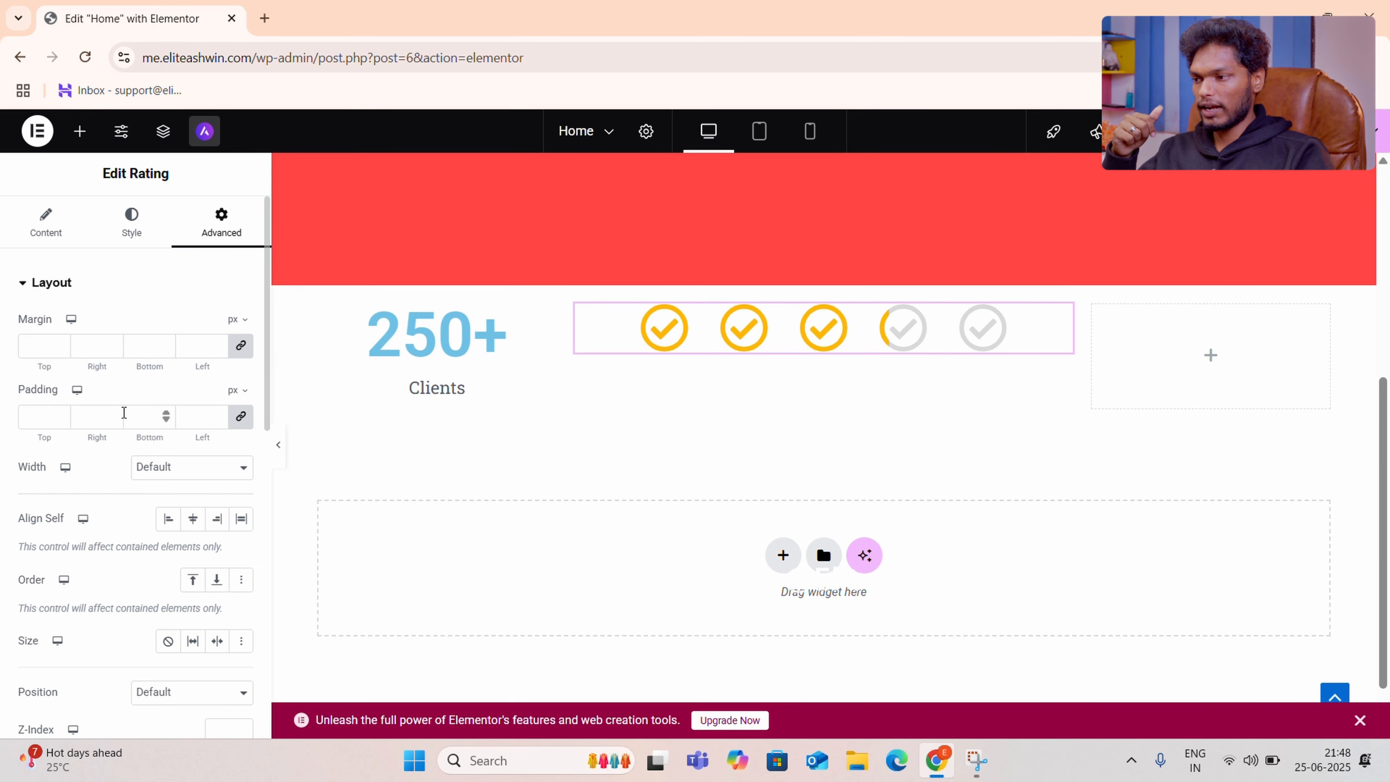
left_click(42, 416)
type("10")
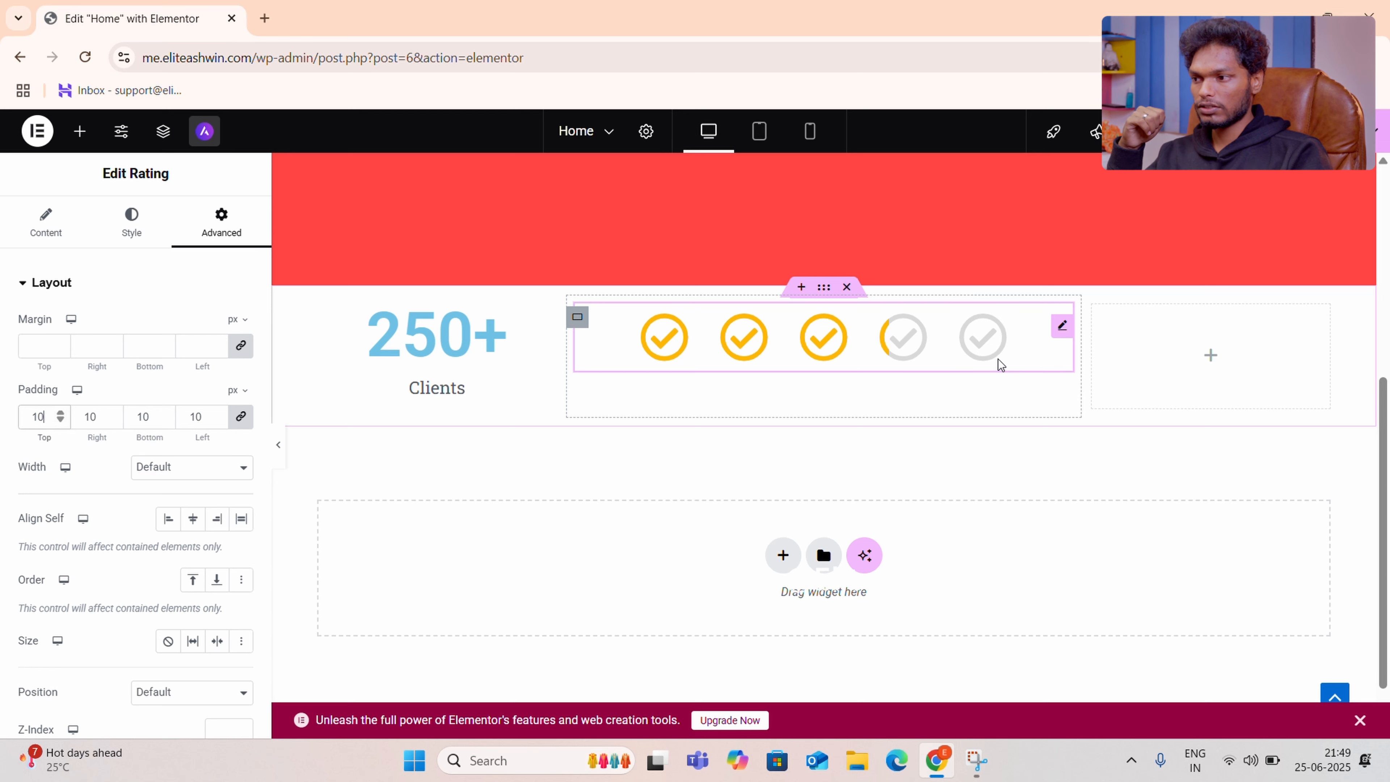
Try margins of 10 px and 0 px on all sides of the rating widget, and clear the margin values.
left_click(38, 347)
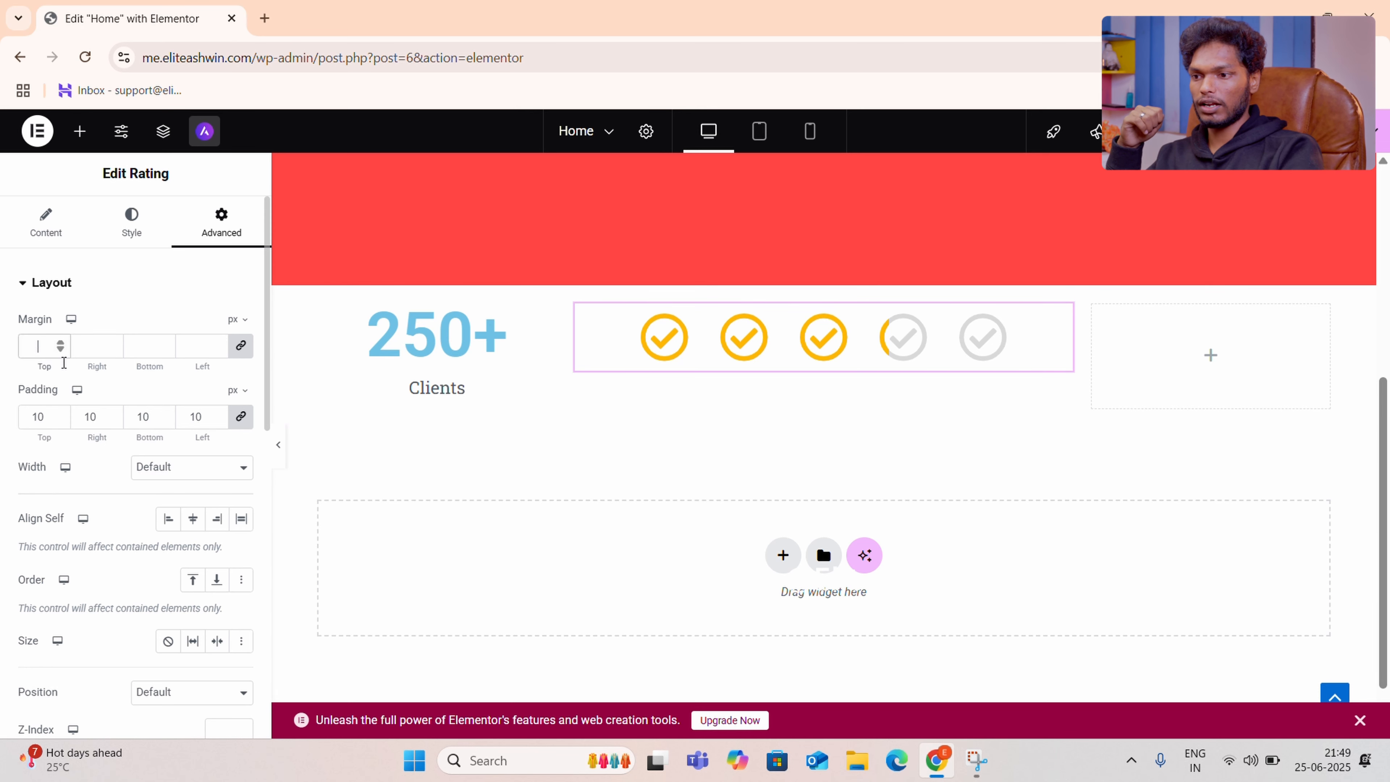
type("10")
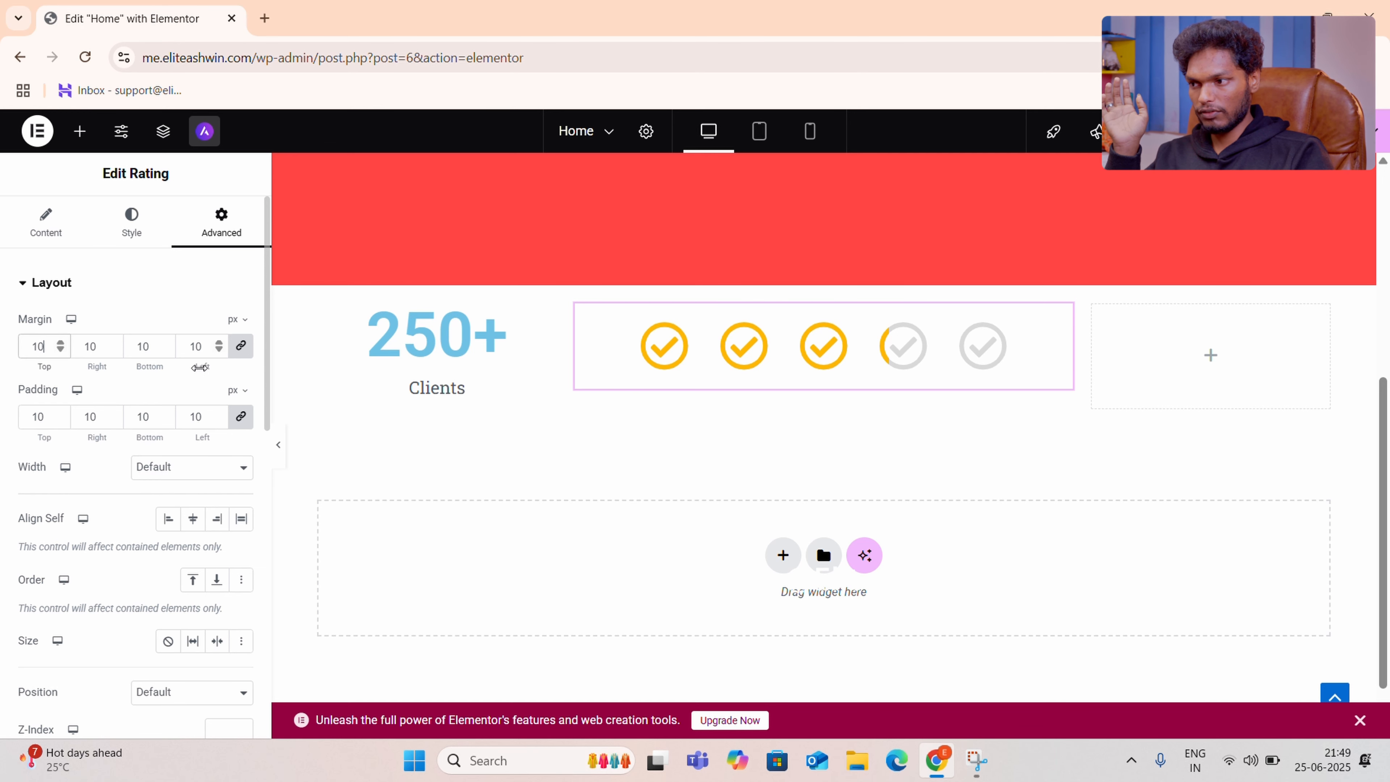
double_click(197, 347)
type("0")
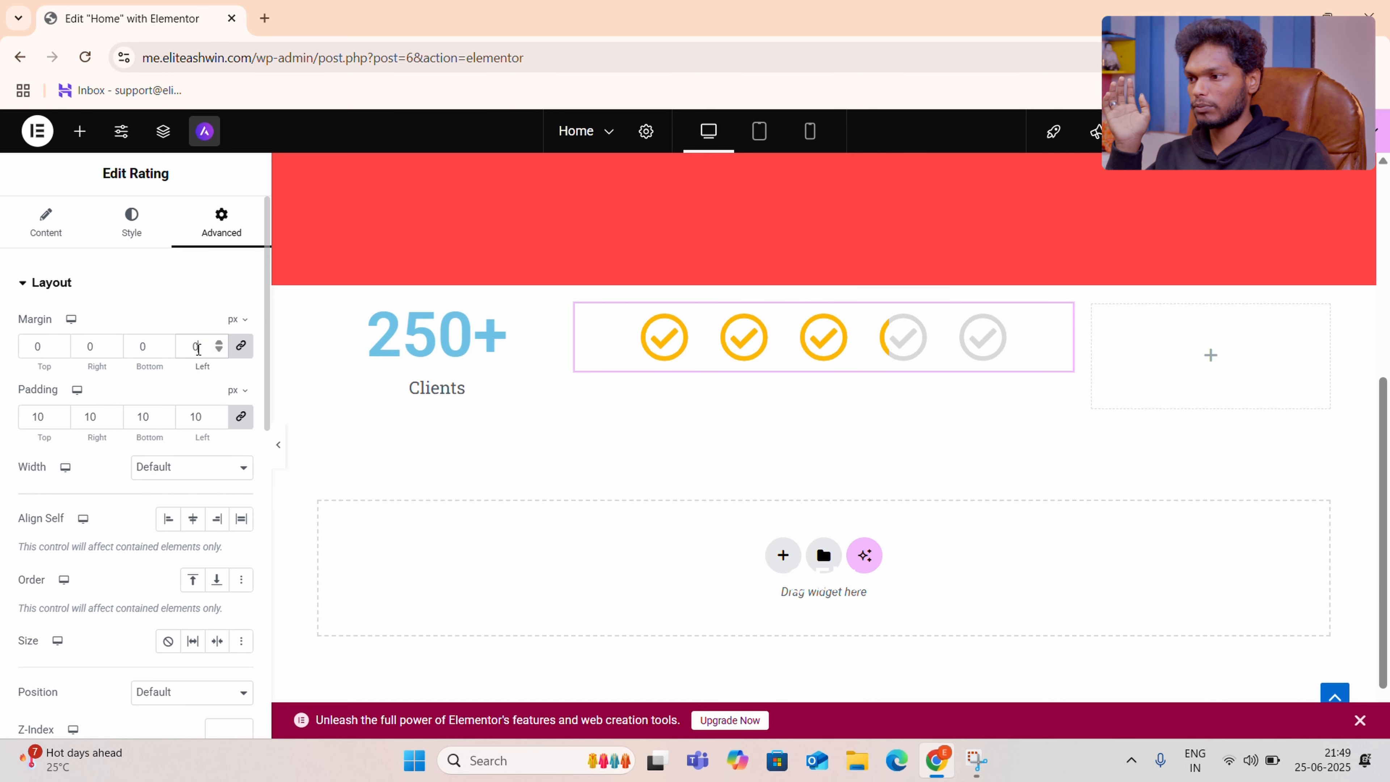
key("BackSpace")
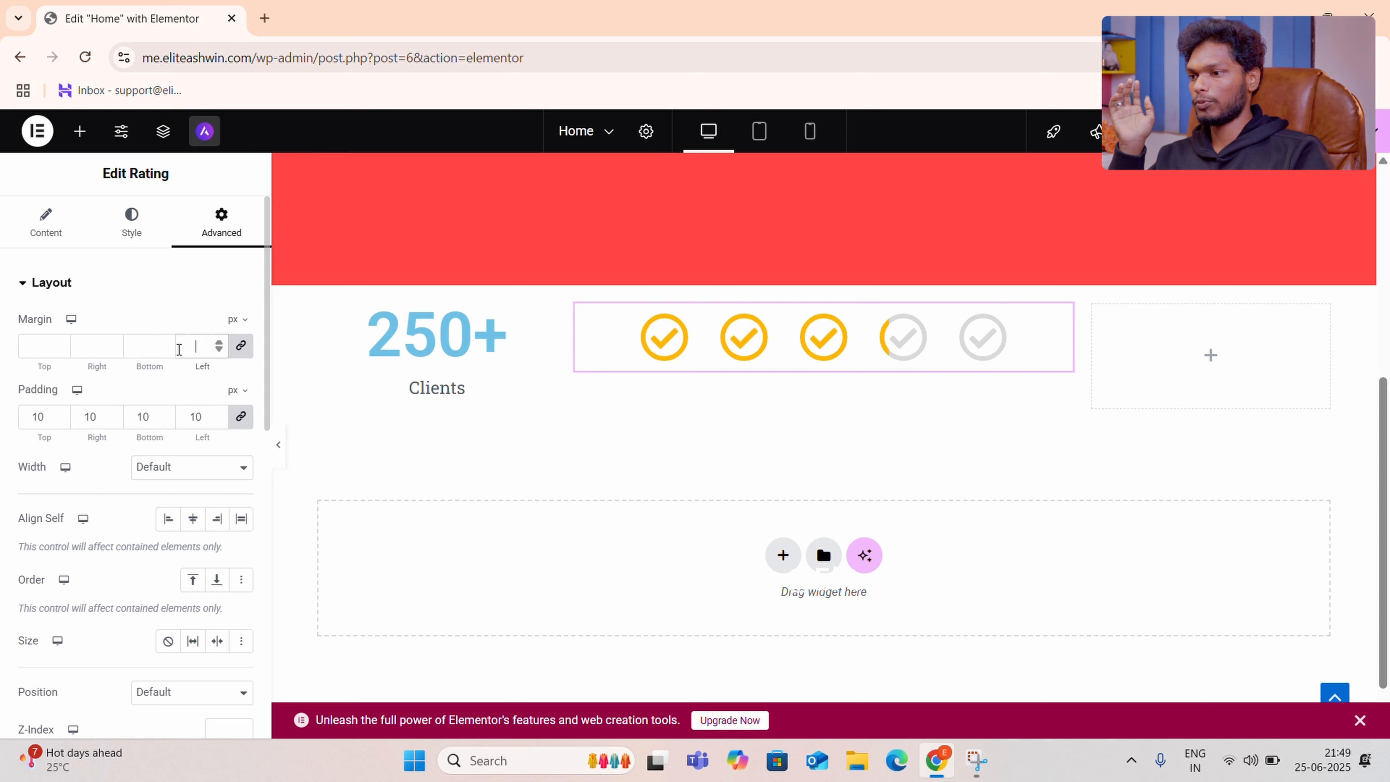
Set the middle column container's Justify Content to Center so the rating is centered vertically.
left_click(190, 295)
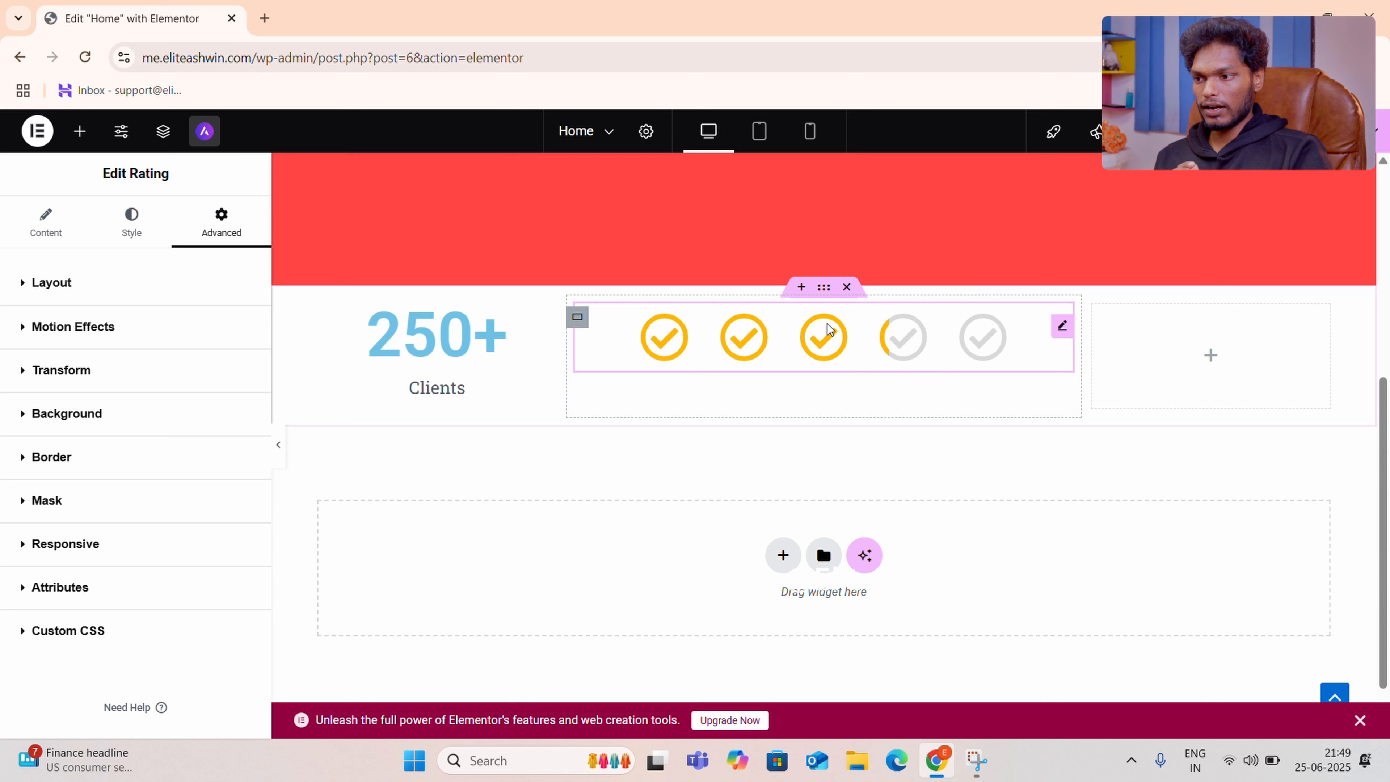
left_click(577, 316)
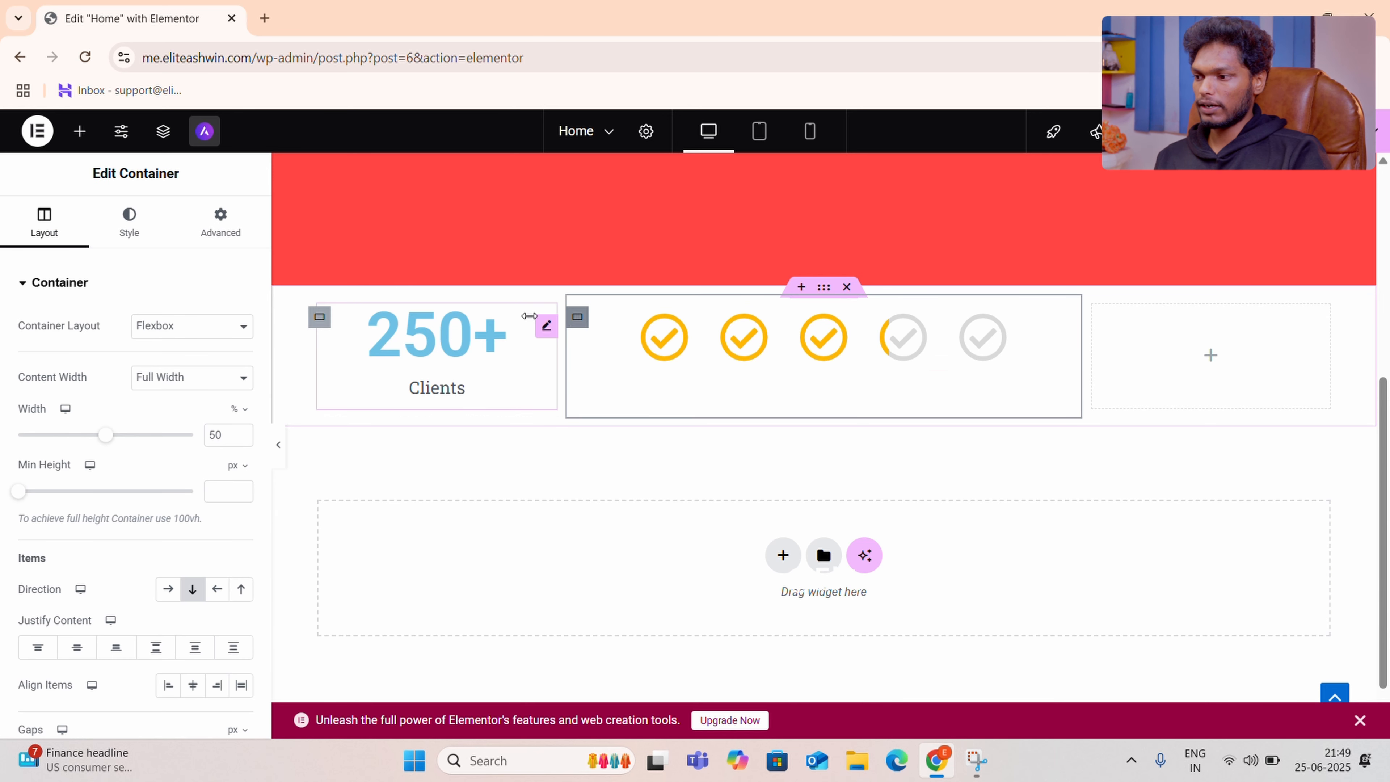
left_click(76, 653)
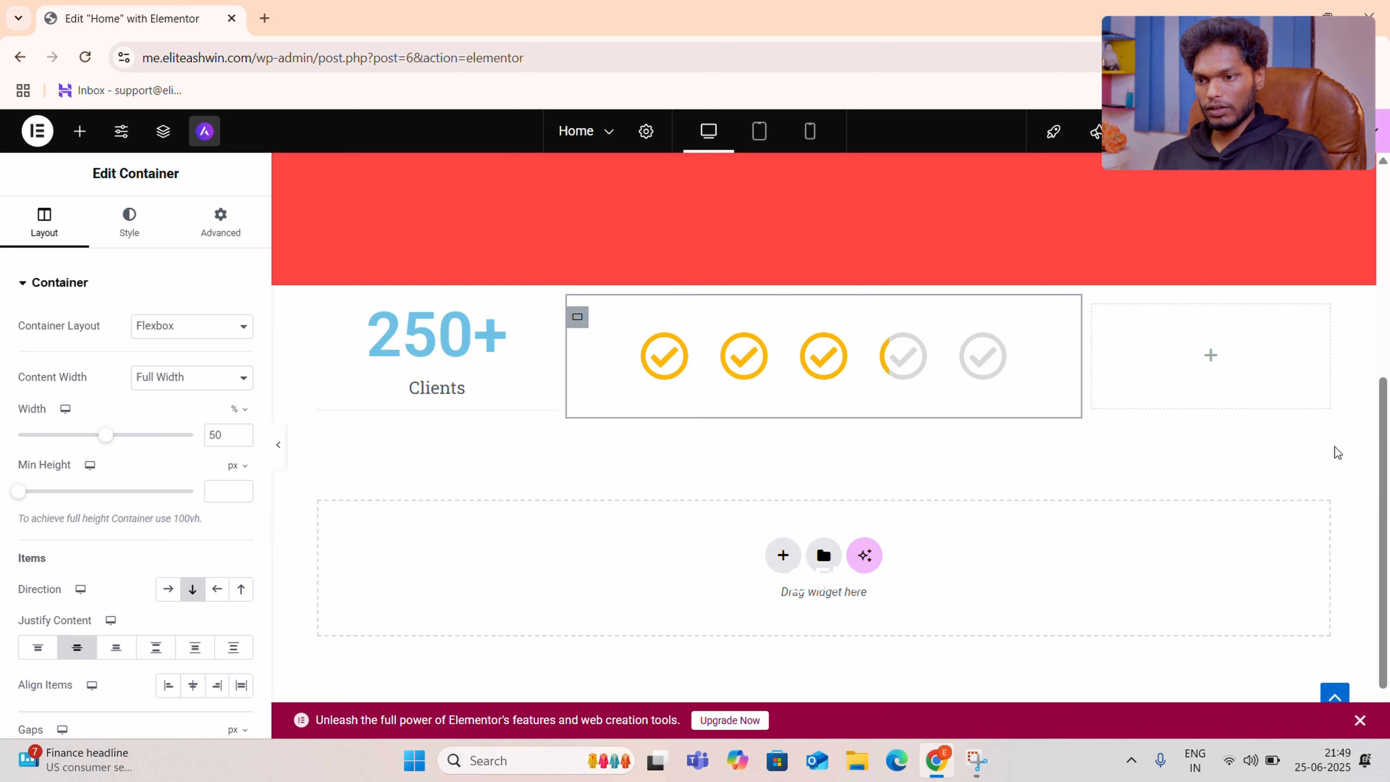
Place a Google Maps widget in the empty third column beside the rating.
left_click(1211, 362)
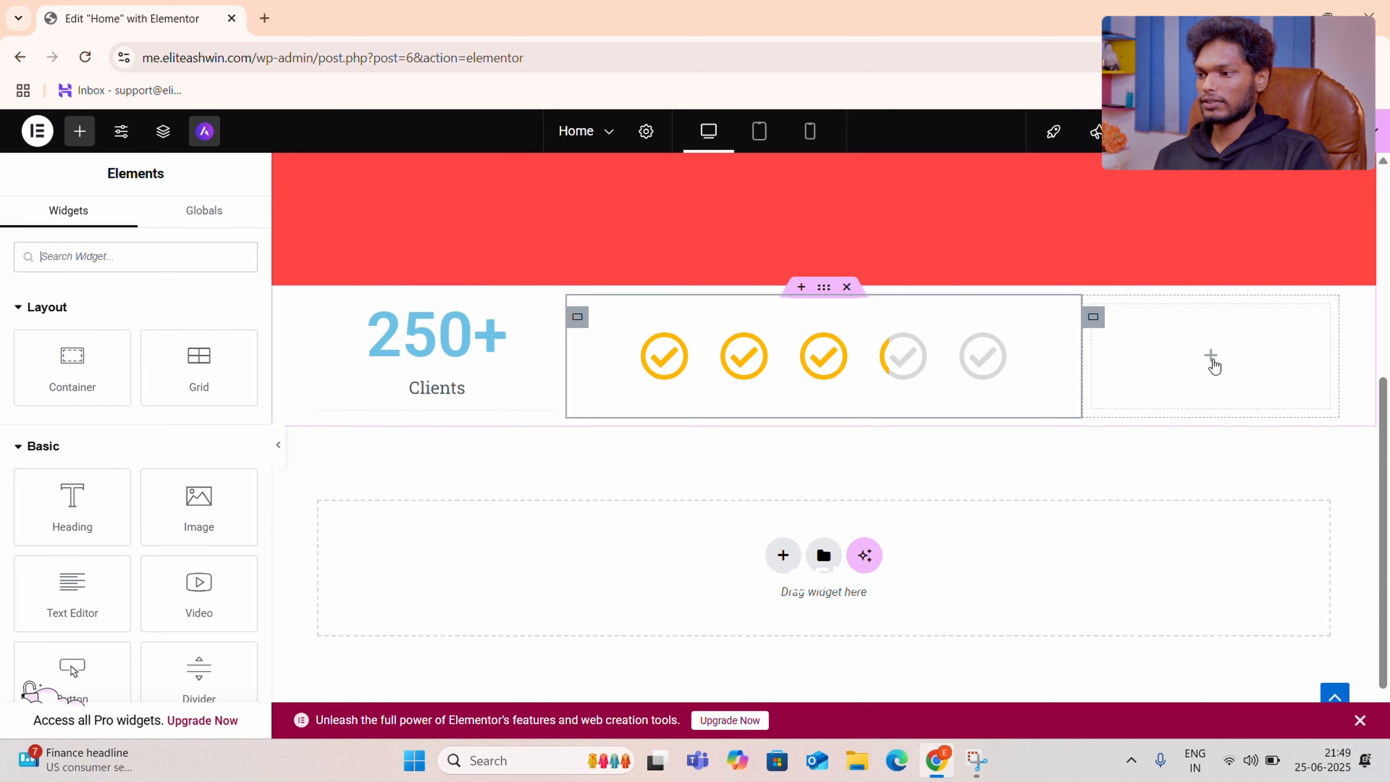
scroll(131, 531, "down", 10)
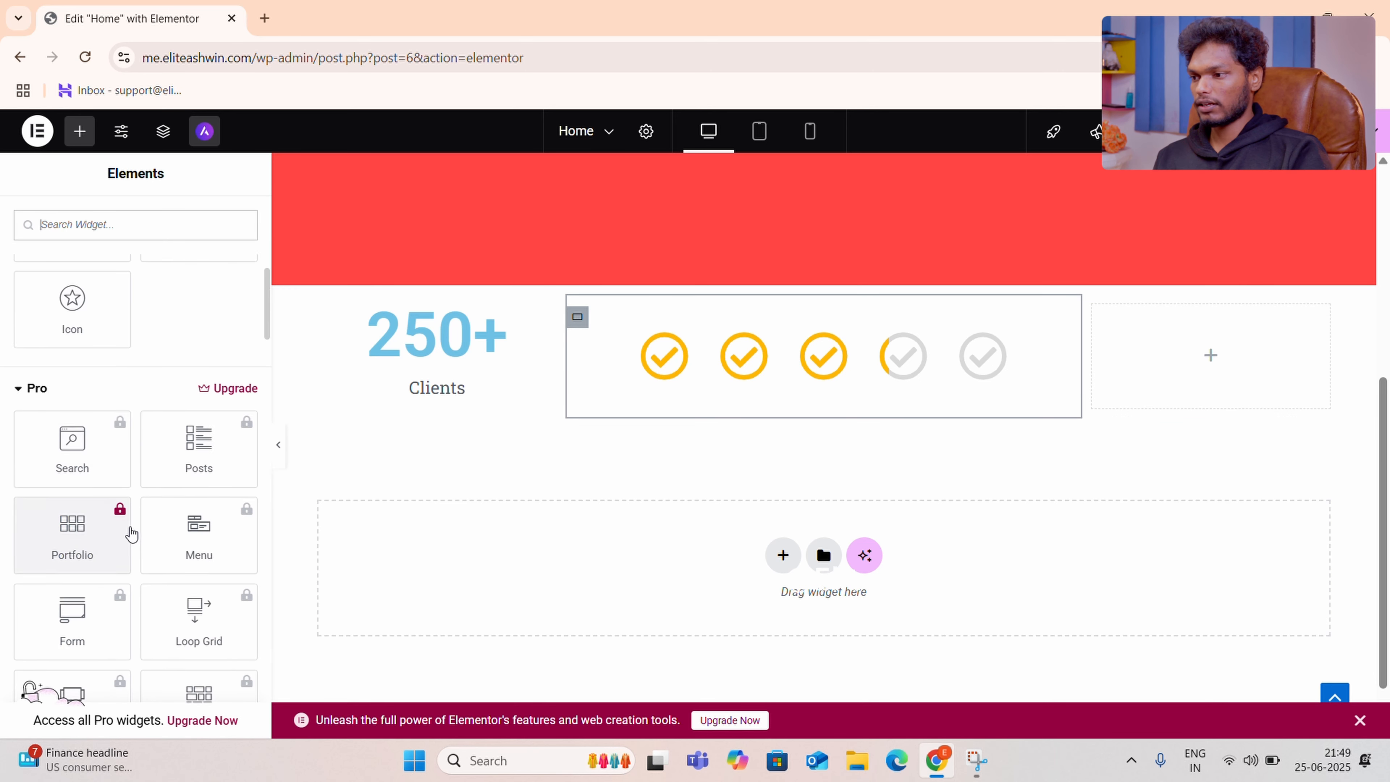
scroll(131, 529, "up", 5)
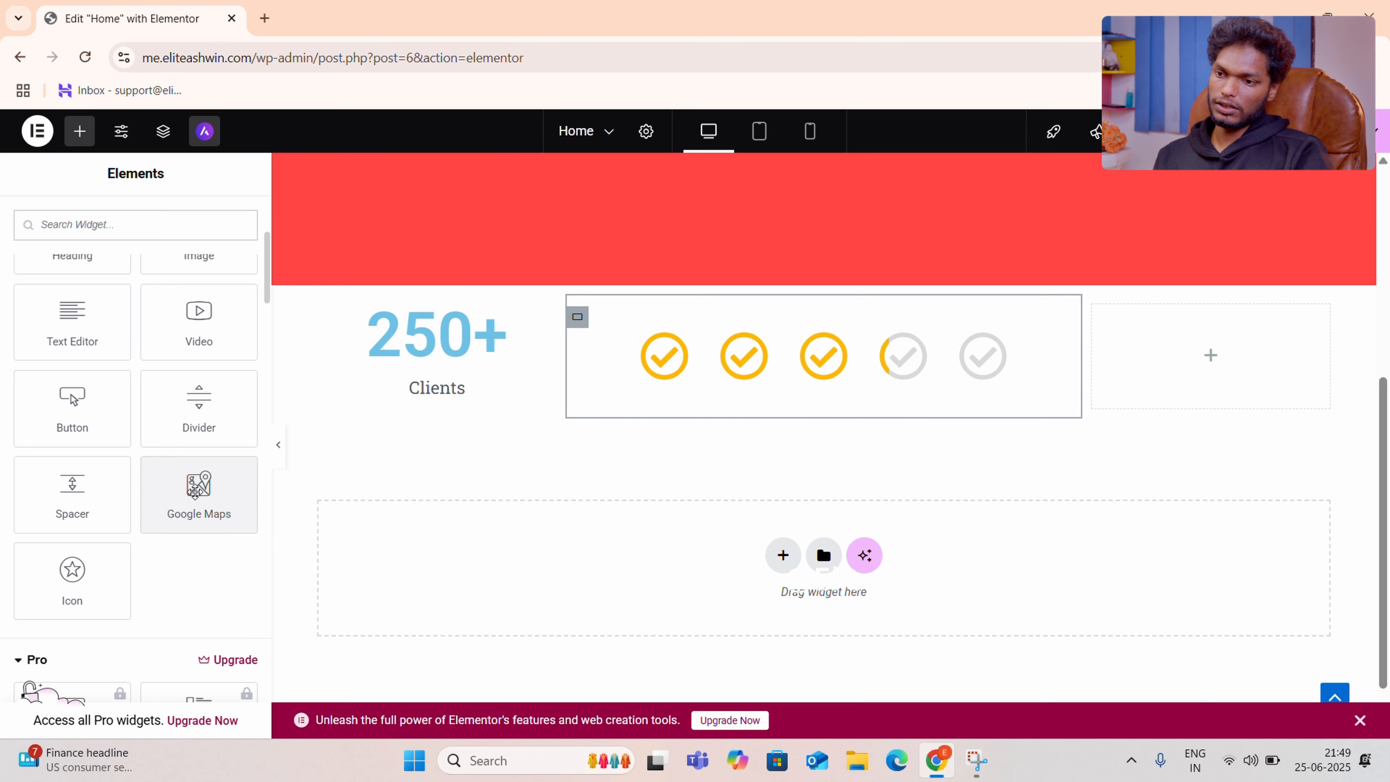
left_click_drag(194, 491, 1163, 377)
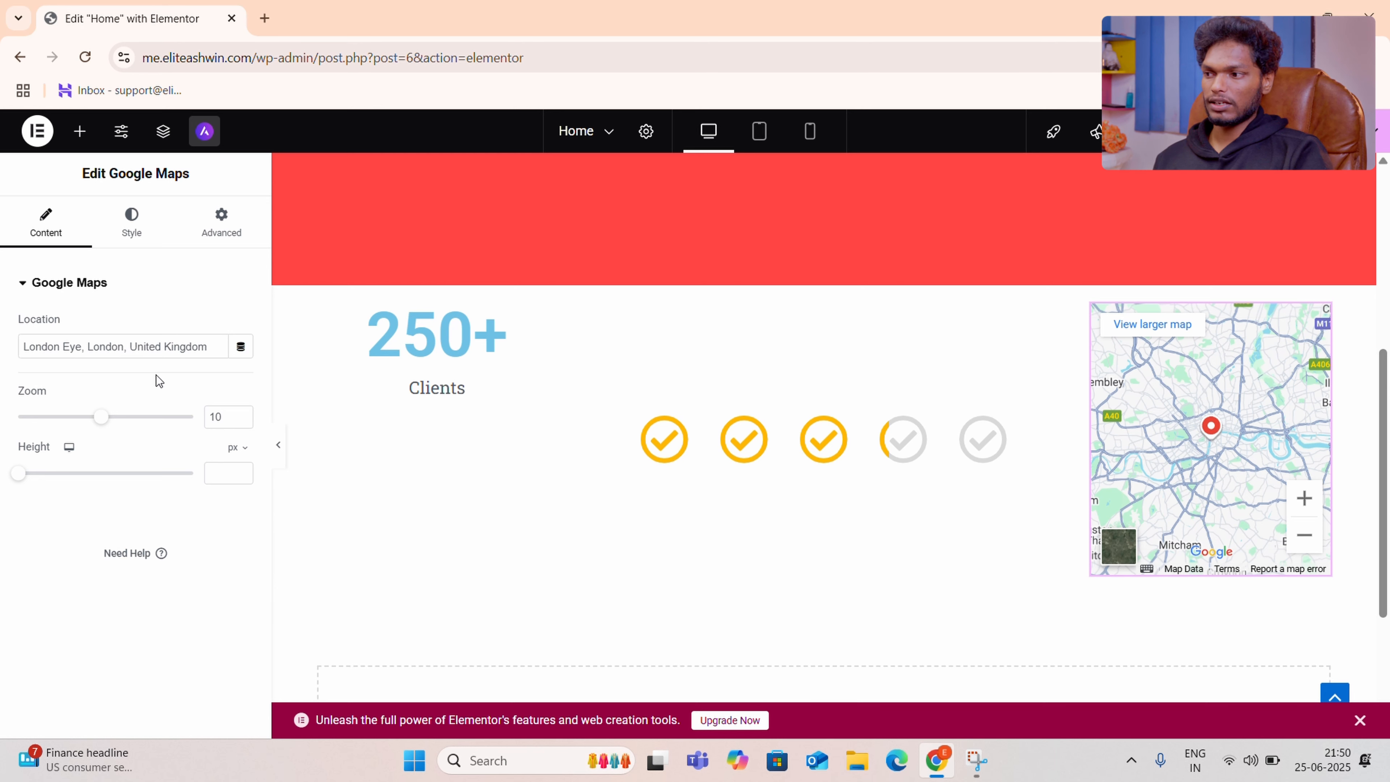
Set the London Eye map's zoom to 12 and its height to 359 px.
double_click(72, 347)
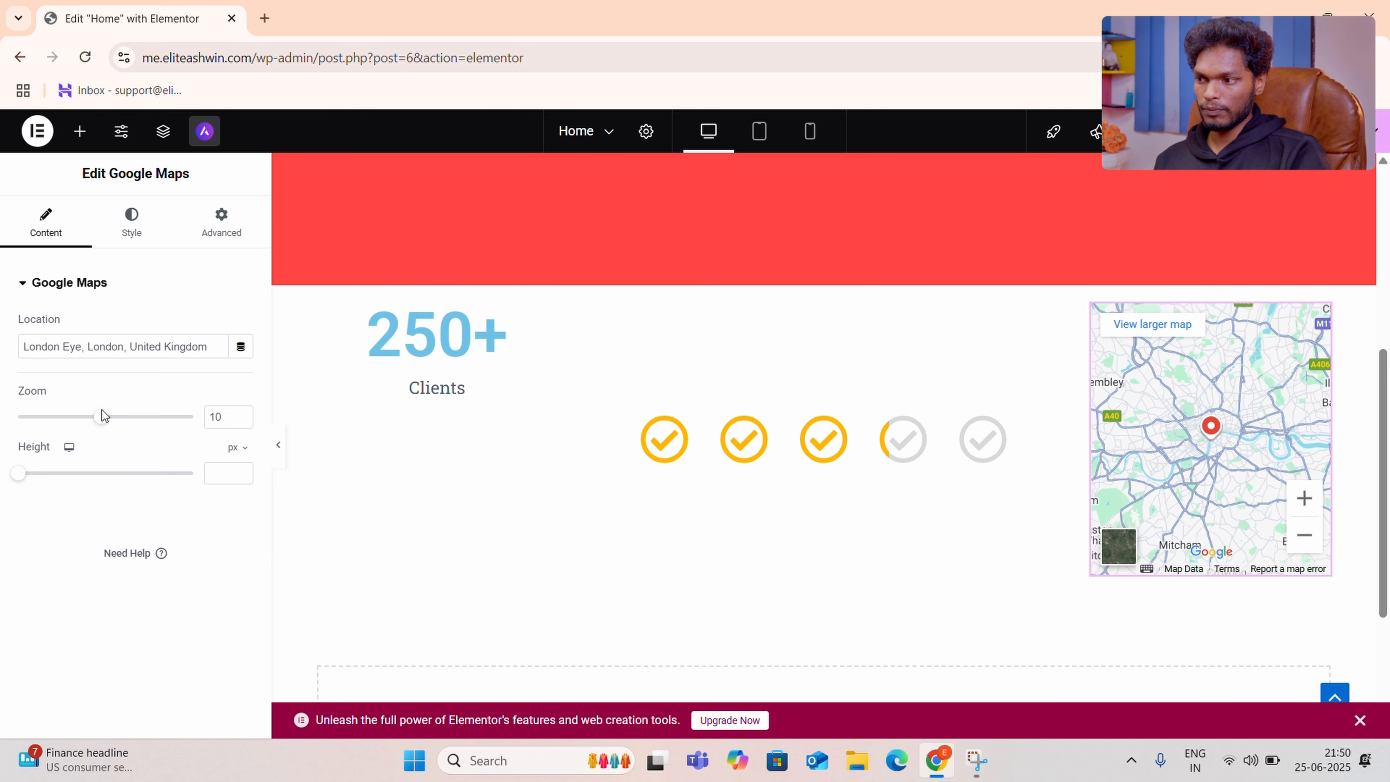
left_click_drag(101, 412, 115, 425)
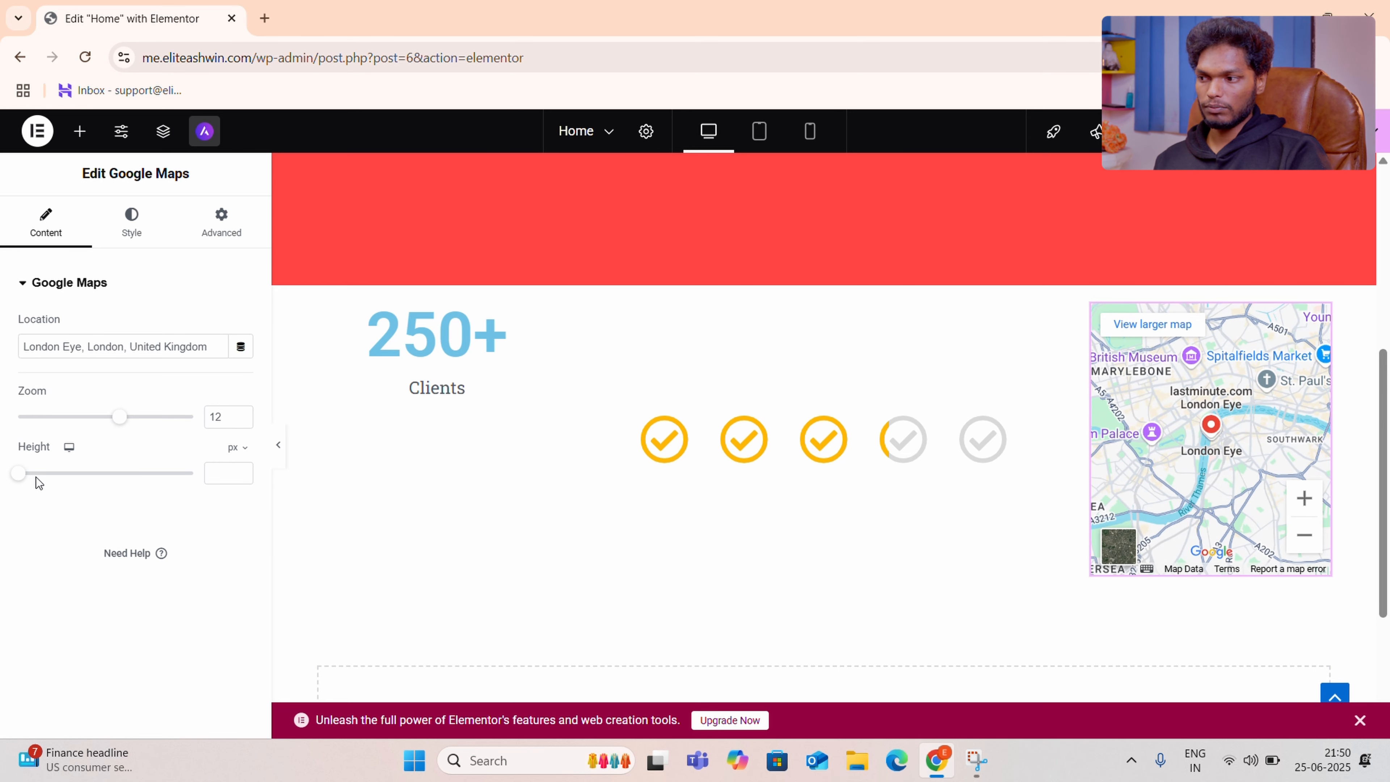
left_click_drag(23, 481, 58, 481)
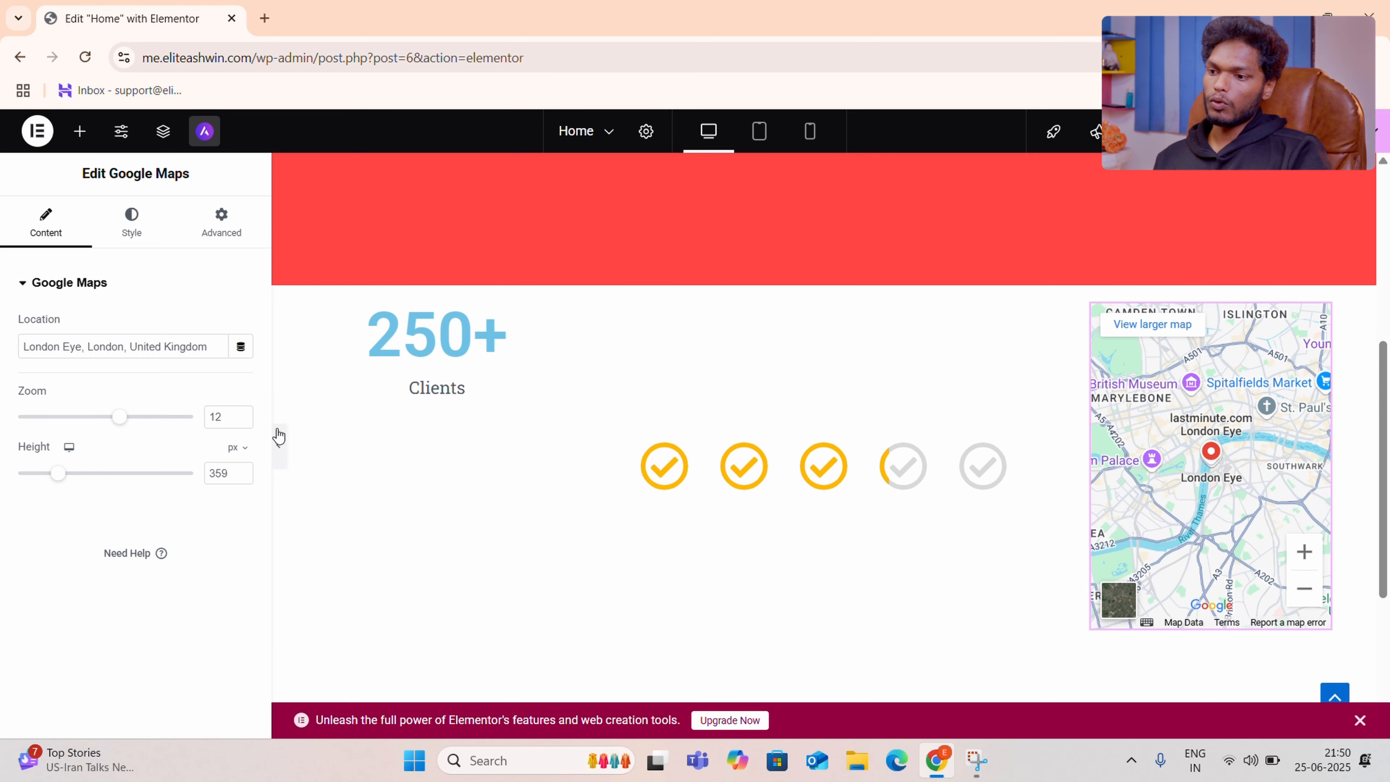
scroll(816, 530, "down", 3)
left_click(782, 590)
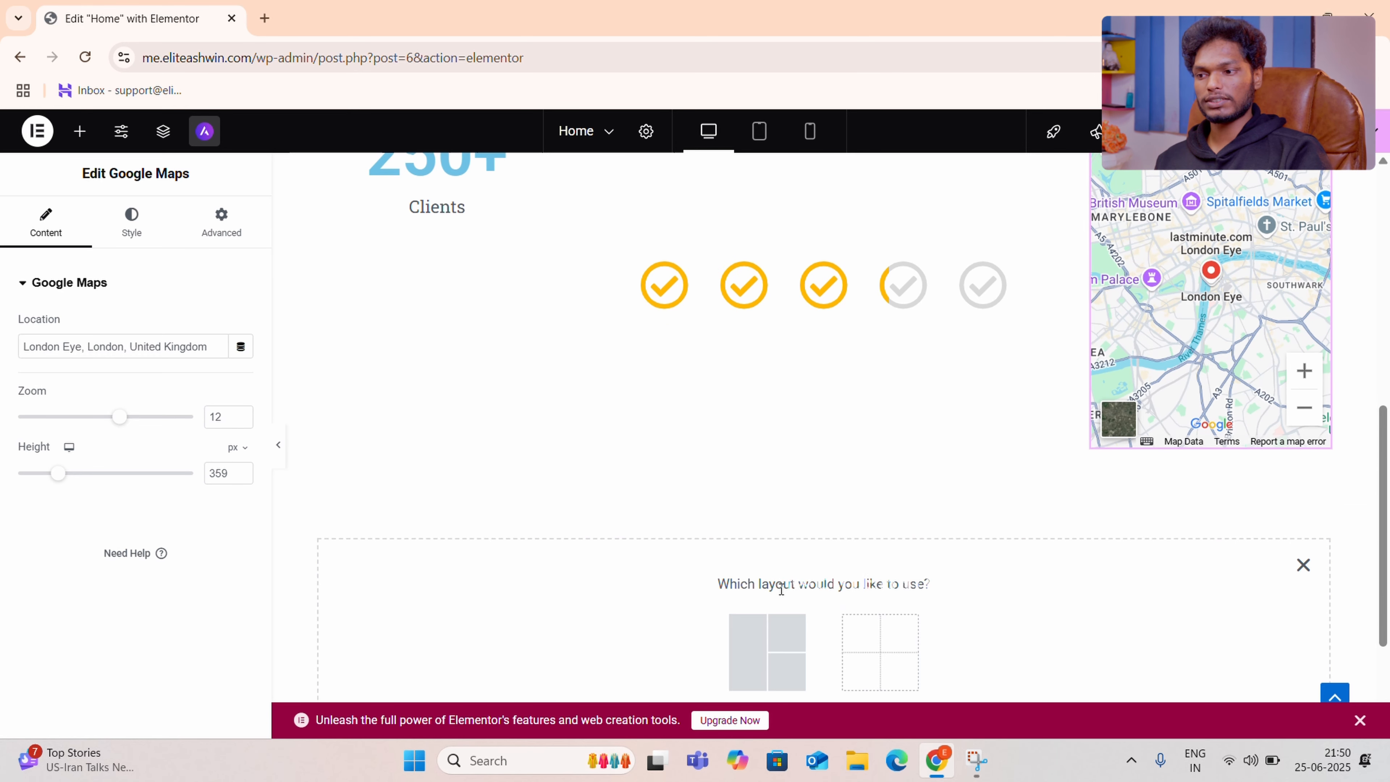
scroll(741, 589, "down", 3)
left_click(740, 508)
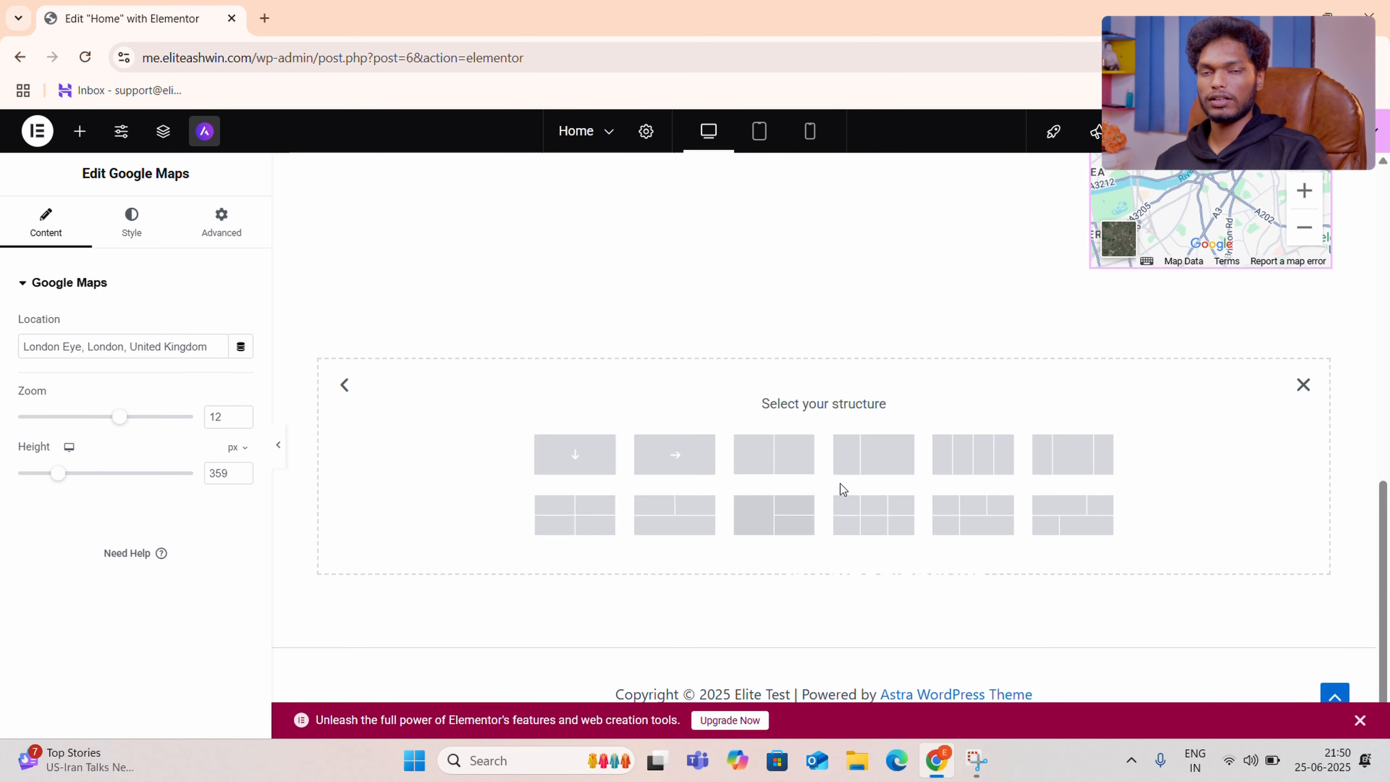
left_click(1302, 385)
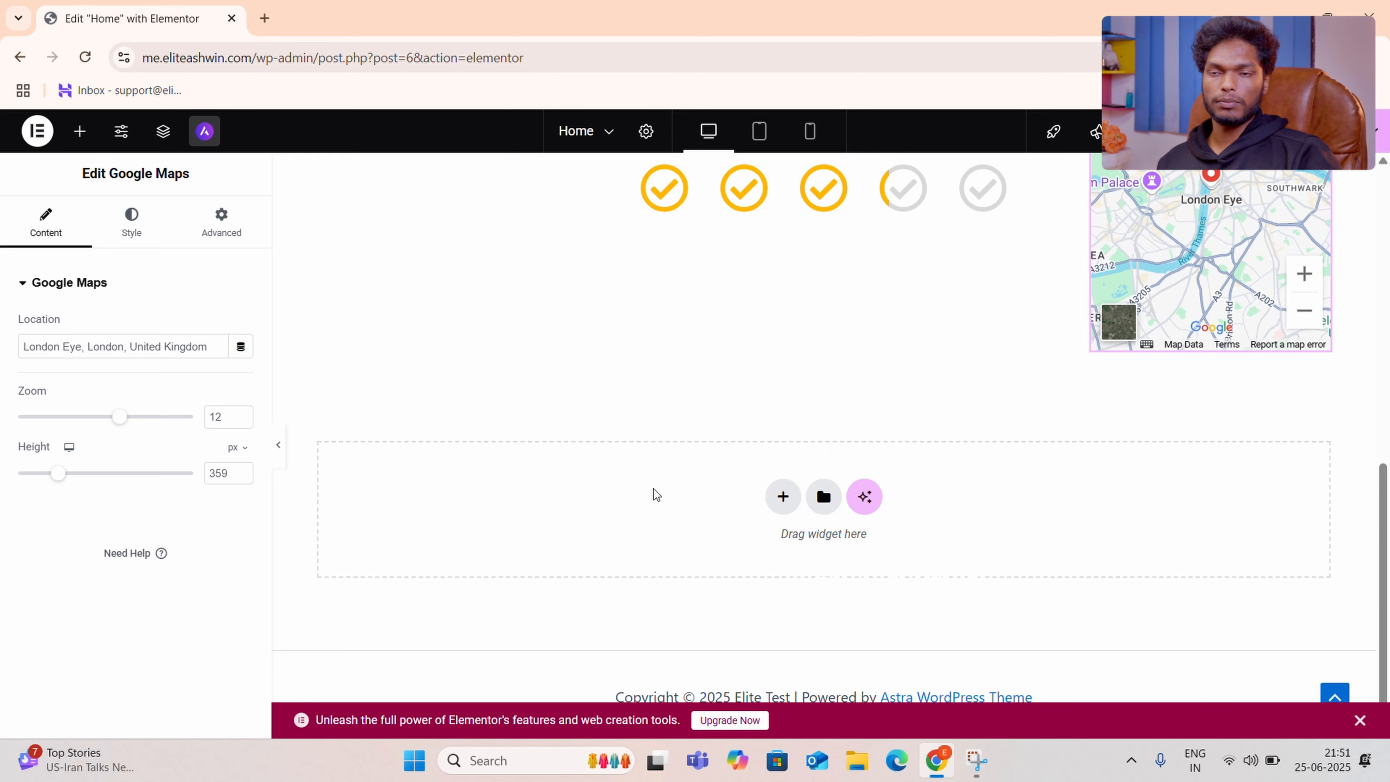
scroll(655, 495, "up", 3)
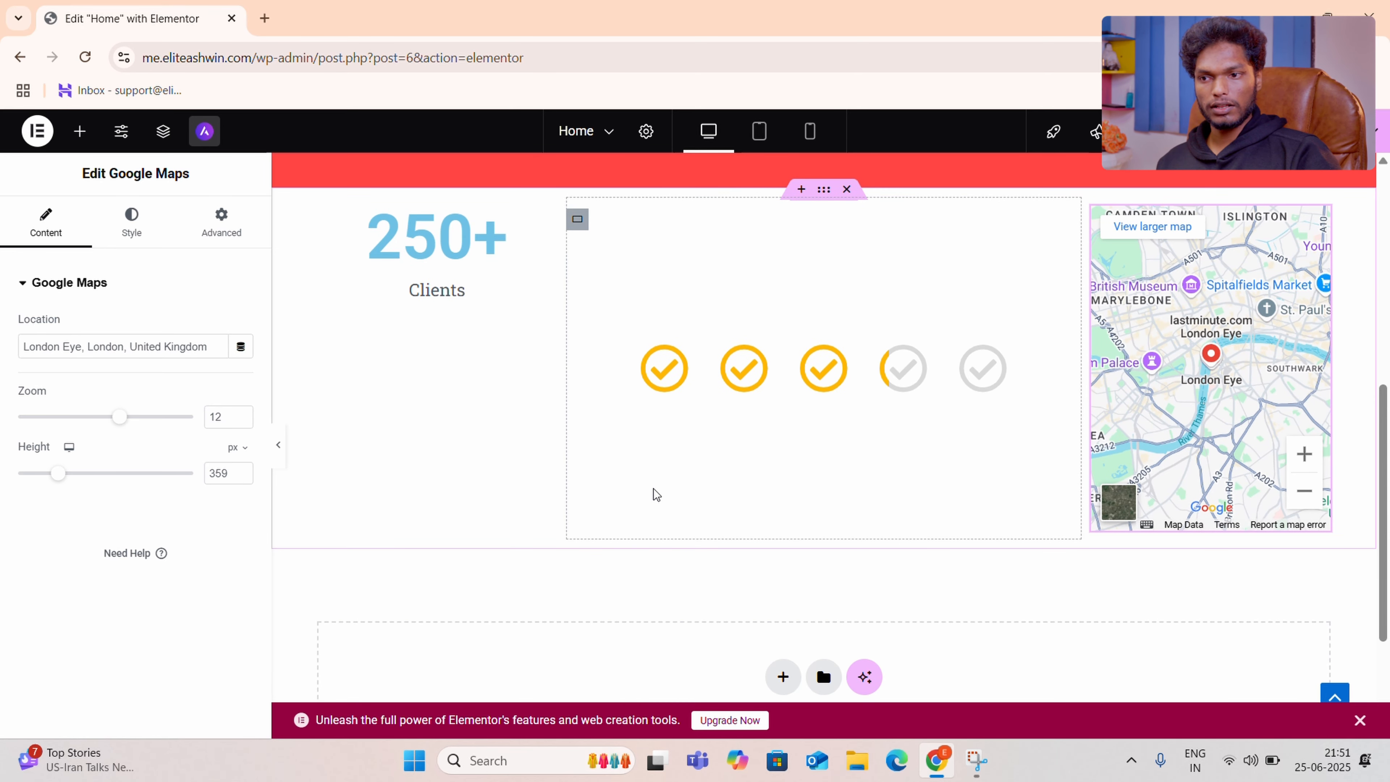
Publish the Home page and review its hero and three-column sections in the page preview.
scroll(654, 489, "up", 6)
scroll(654, 489, "down", 6)
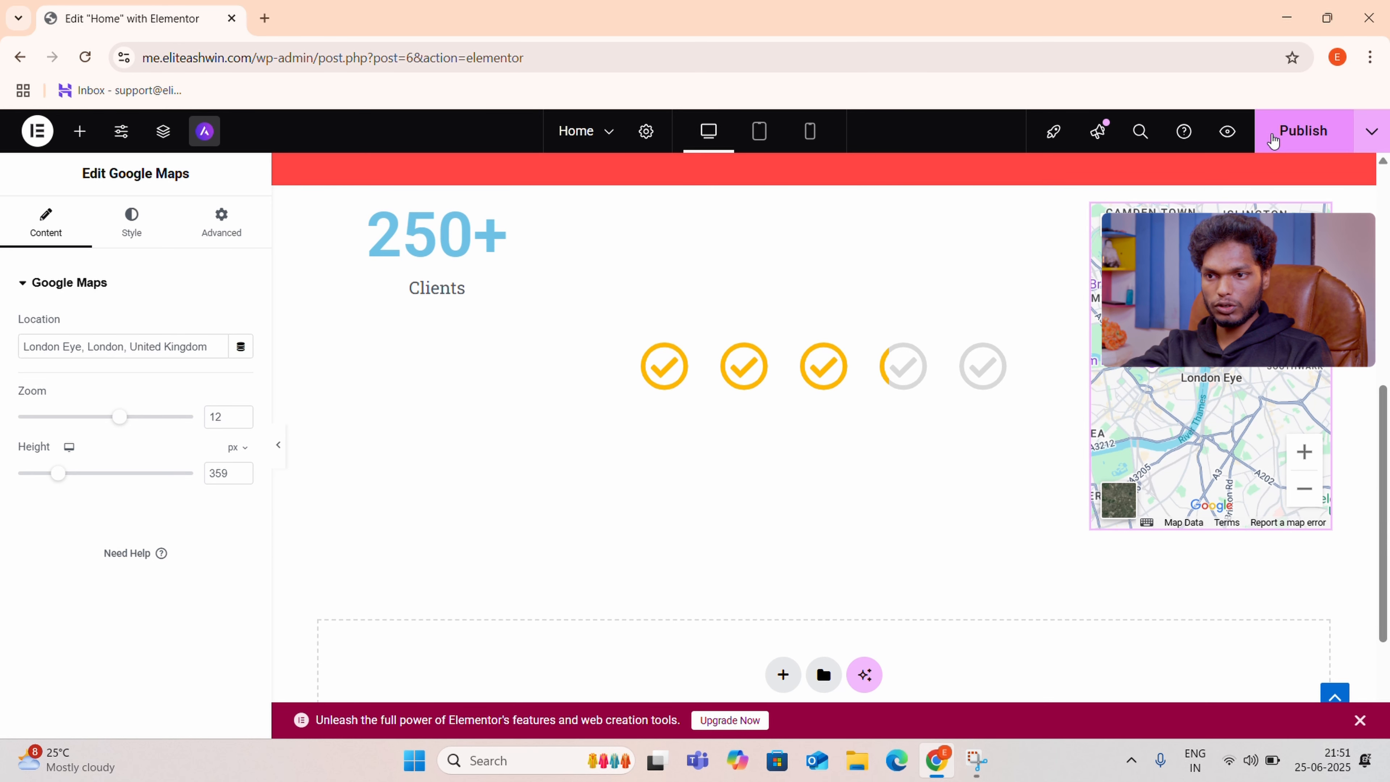
left_click(1273, 140)
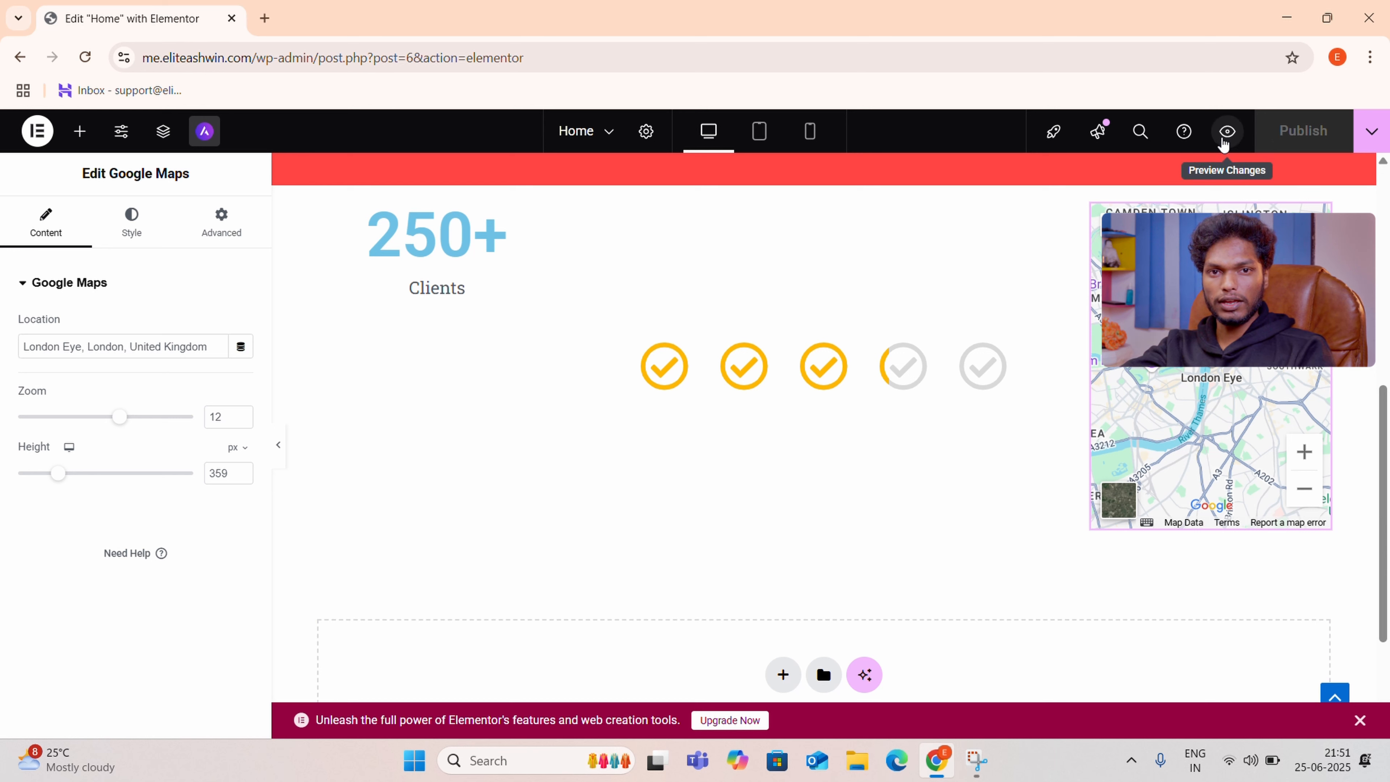
left_click(1223, 141)
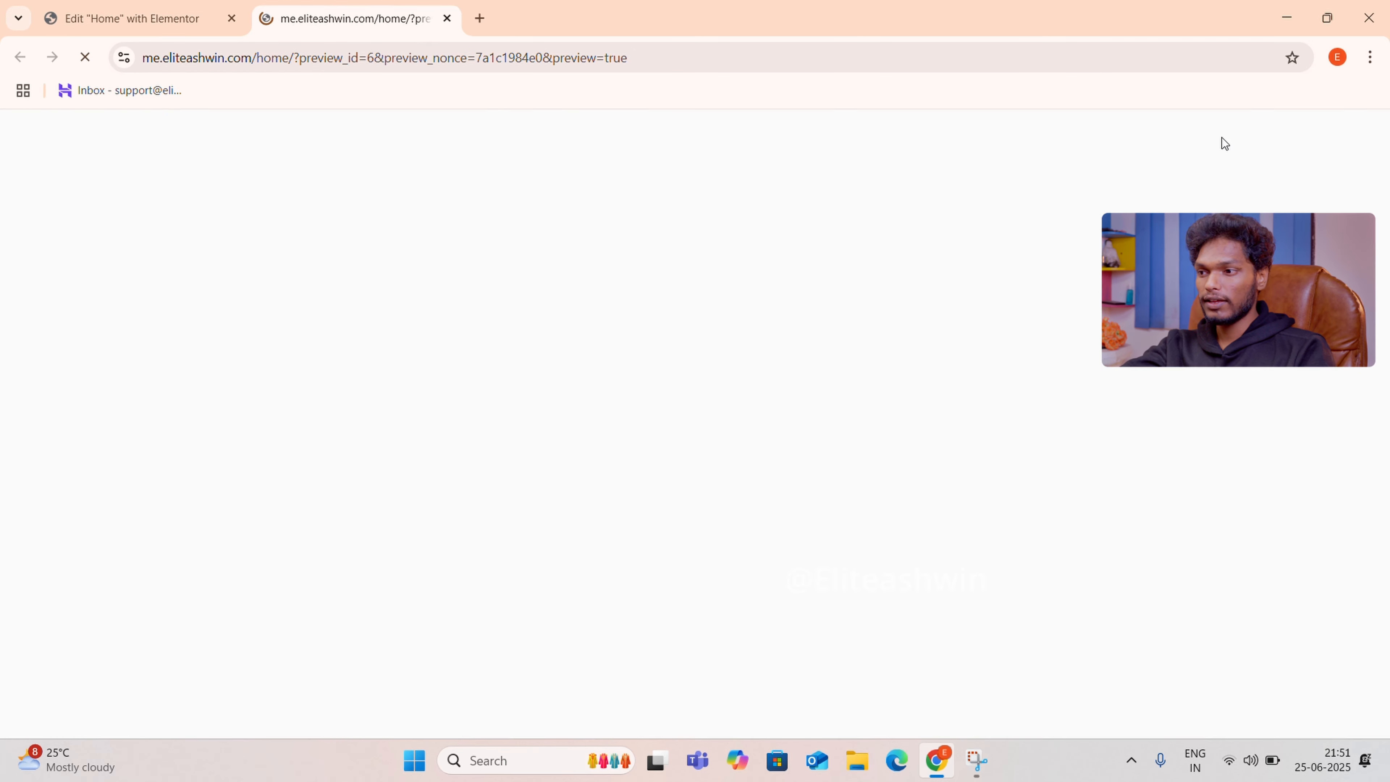
scroll(608, 362, "down", 5)
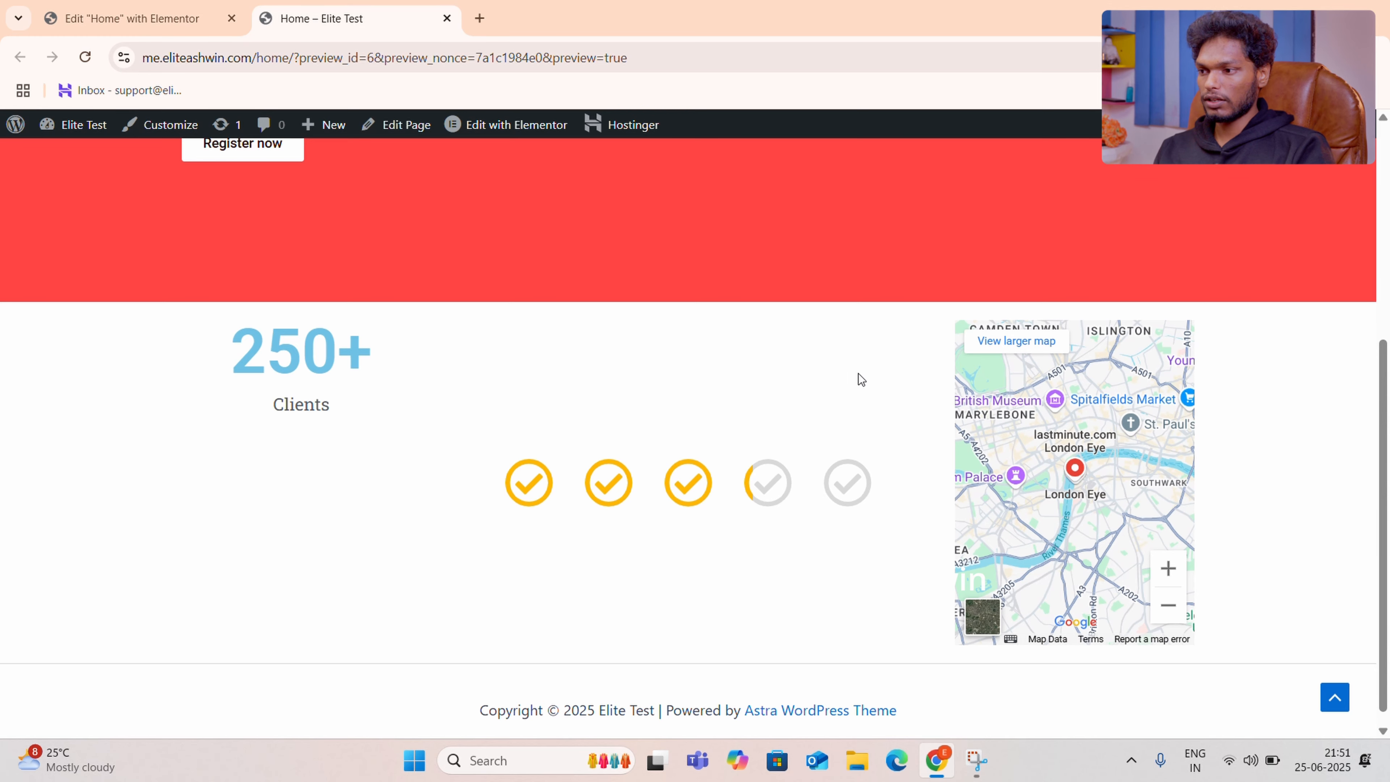
scroll(750, 441, "down", 1)
scroll(401, 454, "up", 2)
scroll(402, 454, "down", 2)
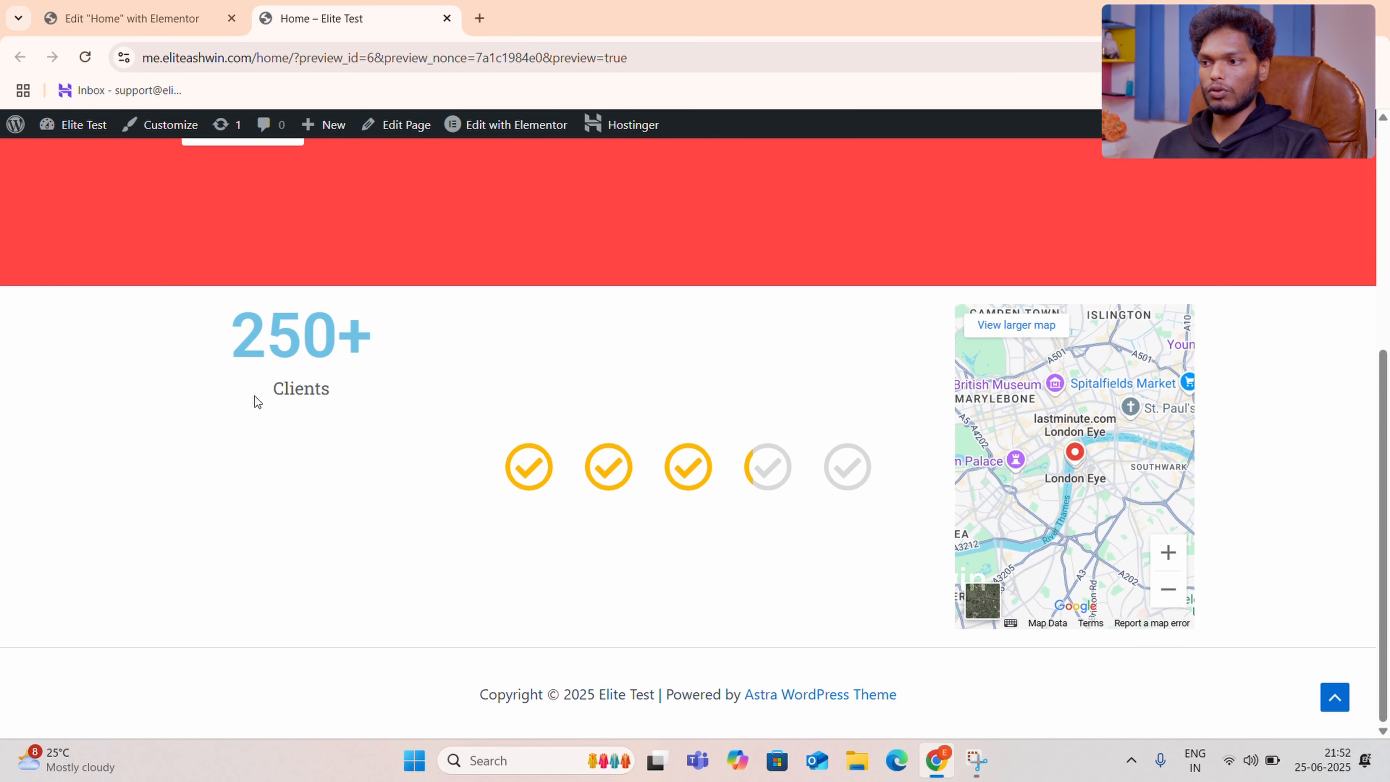
scroll(254, 396, "up", 1)
scroll(254, 396, "up", 5)
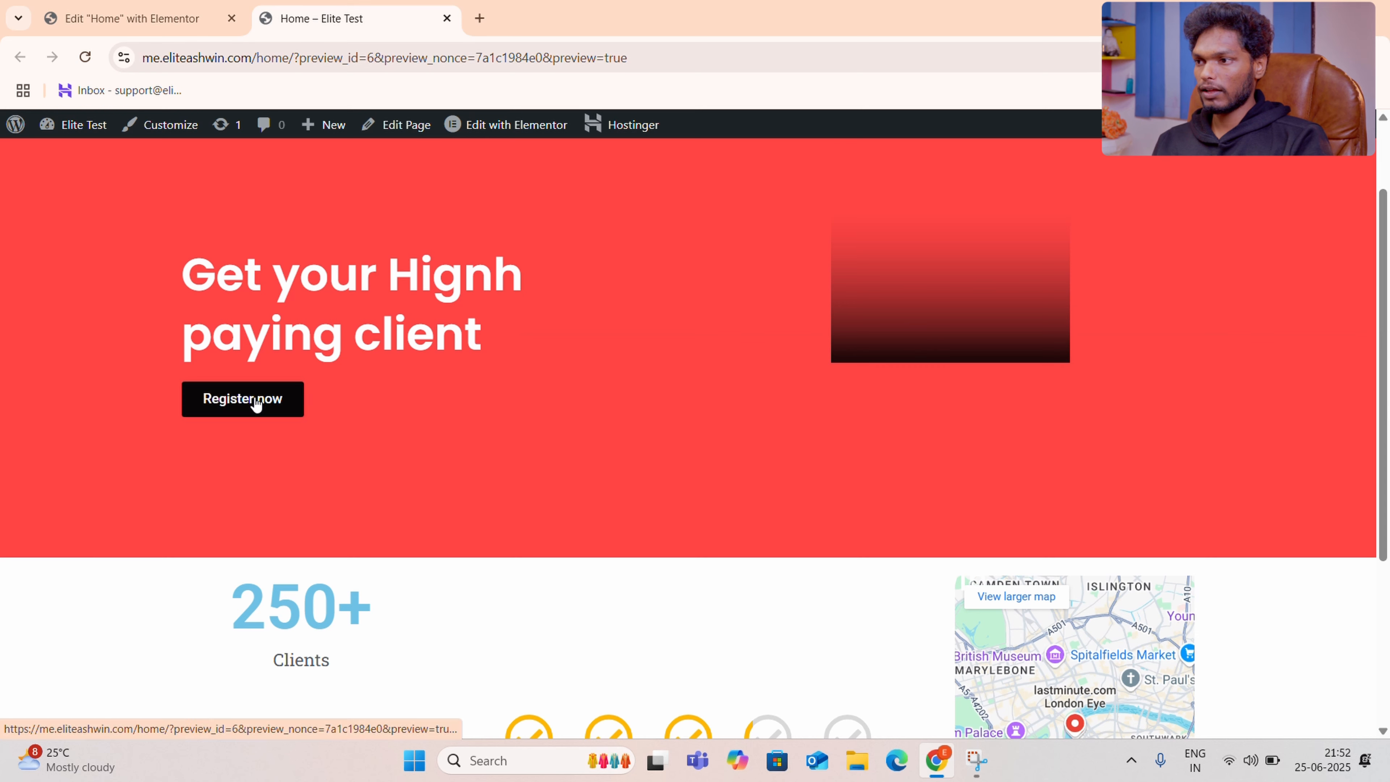
Set Justify Content to Center on the column container holding the 250+ Clients counter, and publish the change.
left_click(197, 21)
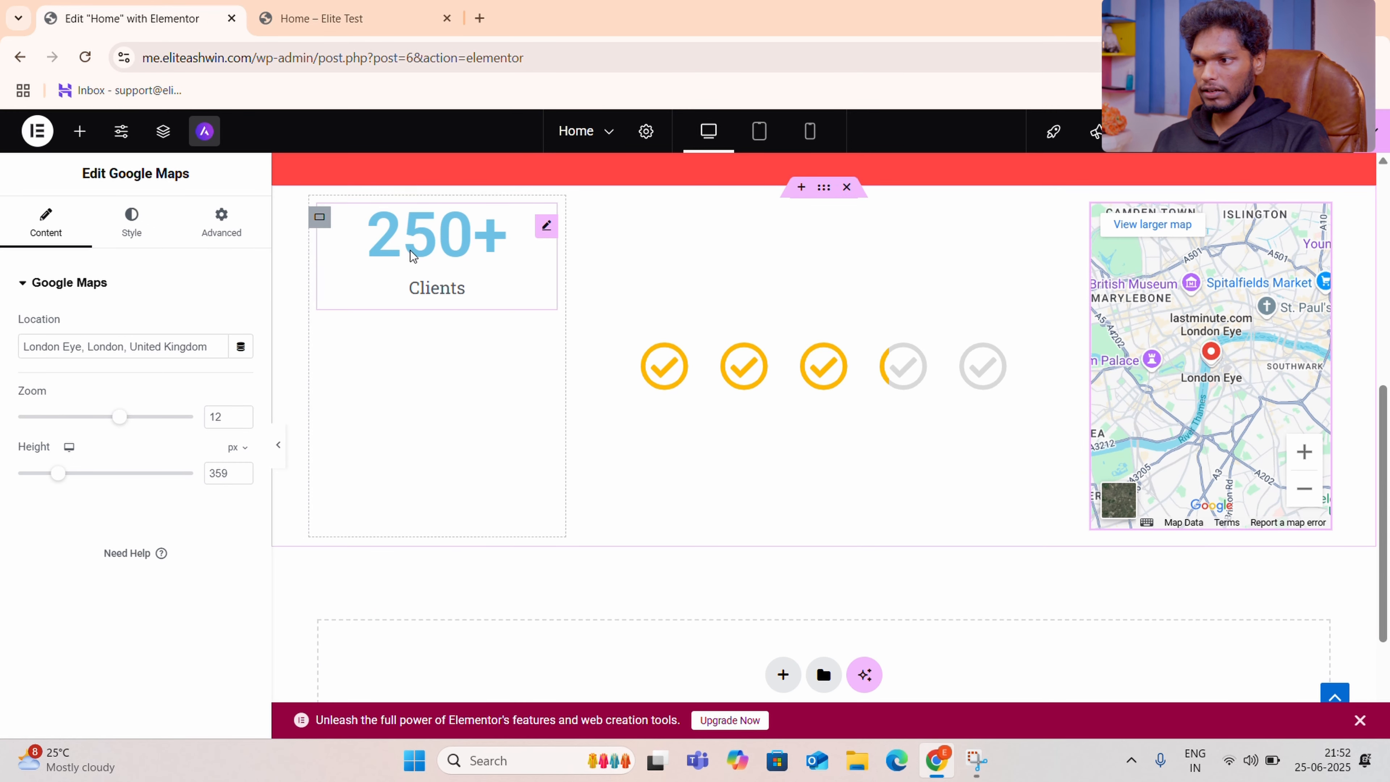
left_click(319, 217)
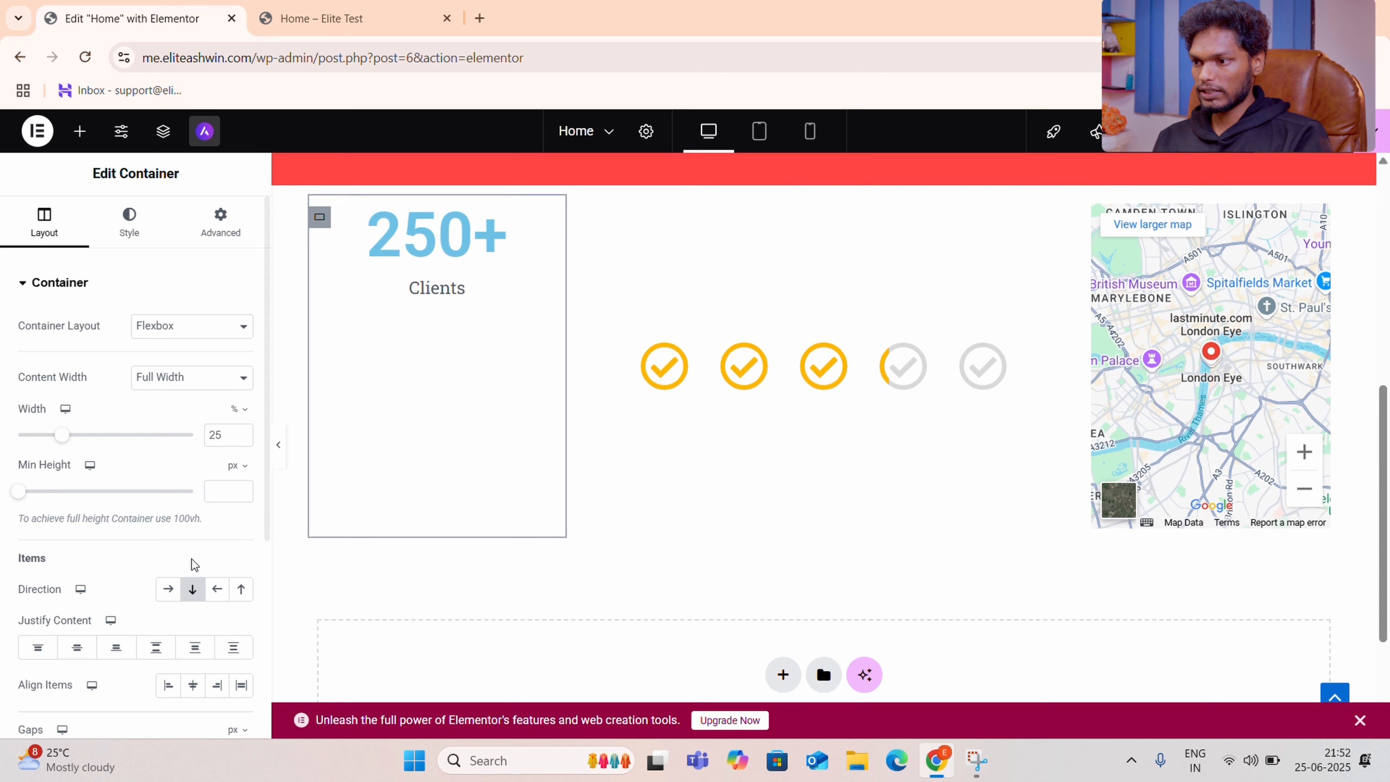
left_click(70, 657)
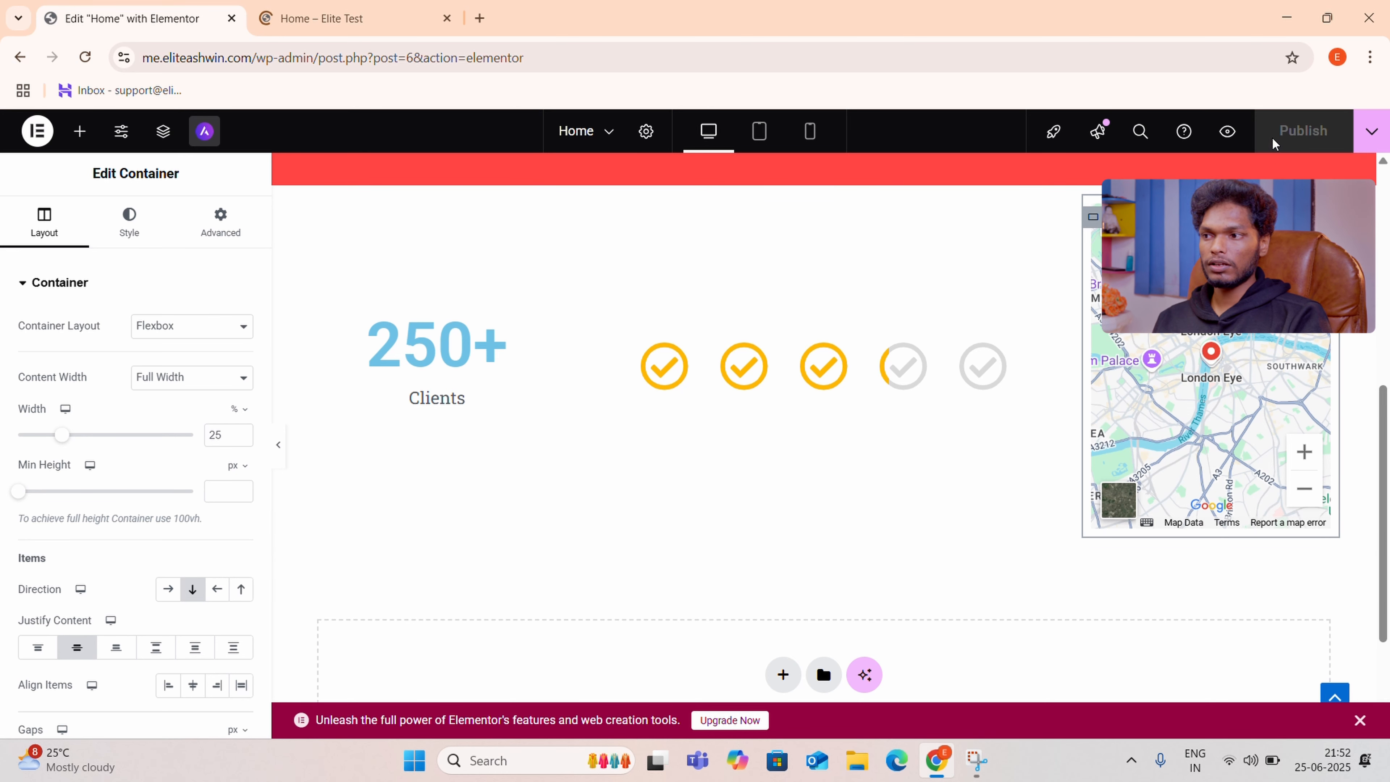
Check the counter column's vertical alignment and the rest of the Home page in the preview tab.
left_click(323, 19)
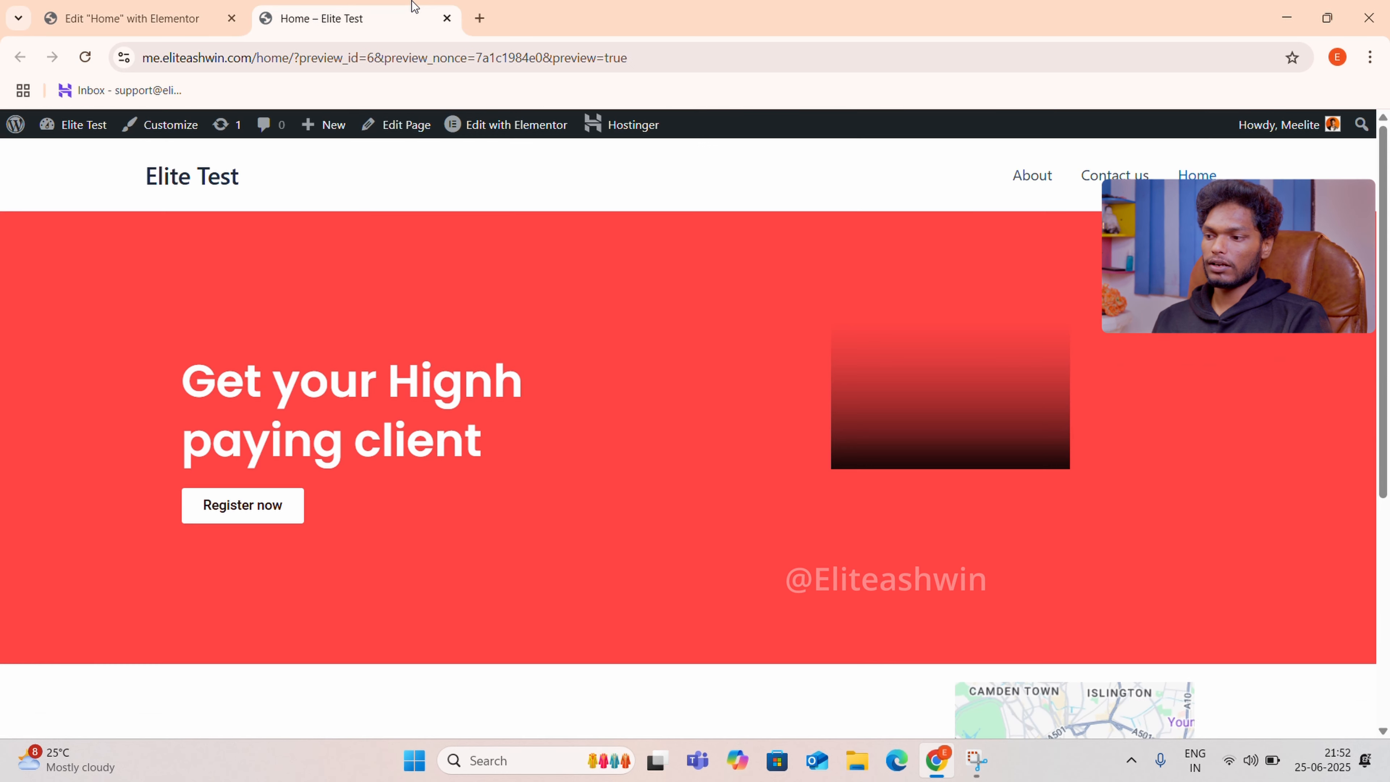
scroll(508, 354, "down", 3)
scroll(508, 354, "down", 3)
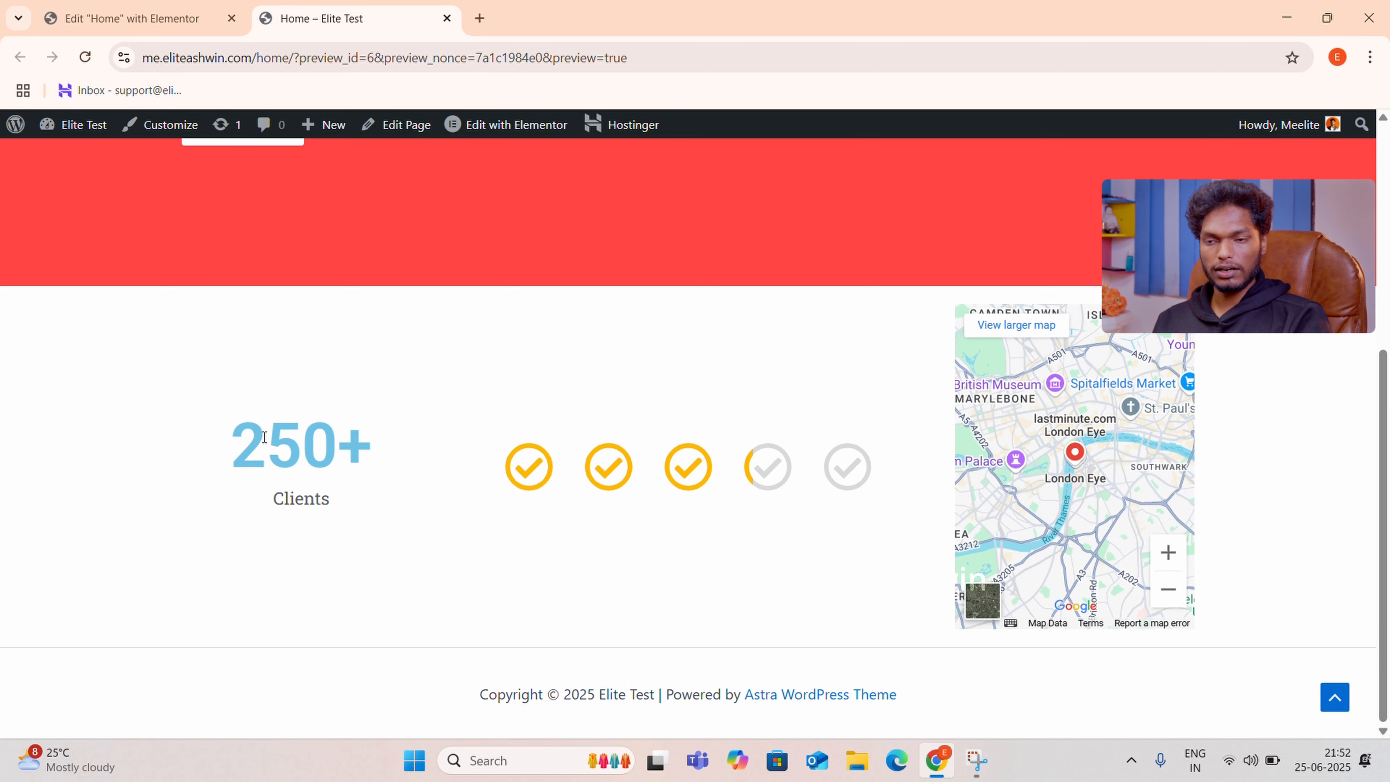
scroll(1032, 488, "up", 6)
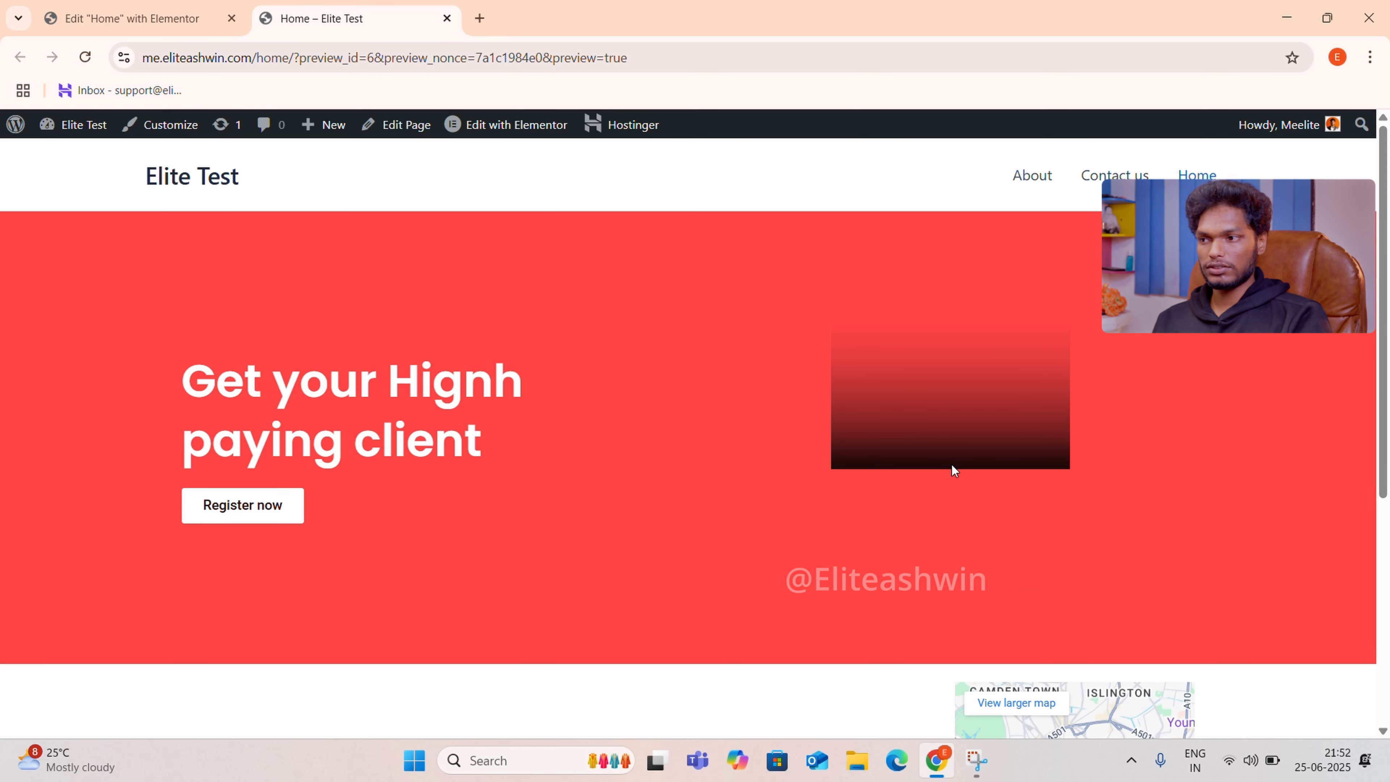
Set the container beside the hero heading to Column - vertical direction and Justify Content Center, and publish the page for preview.
left_click(153, 8)
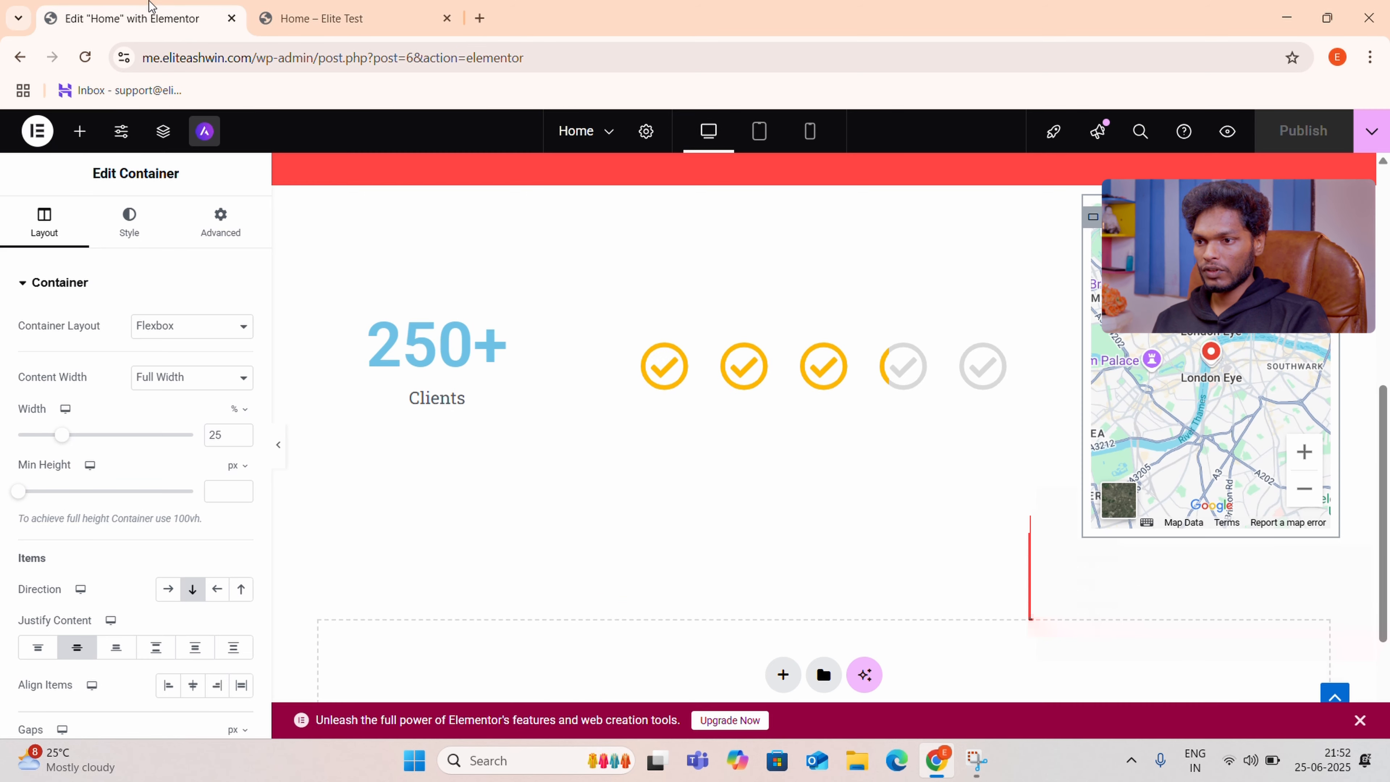
scroll(1008, 309, "up", 6)
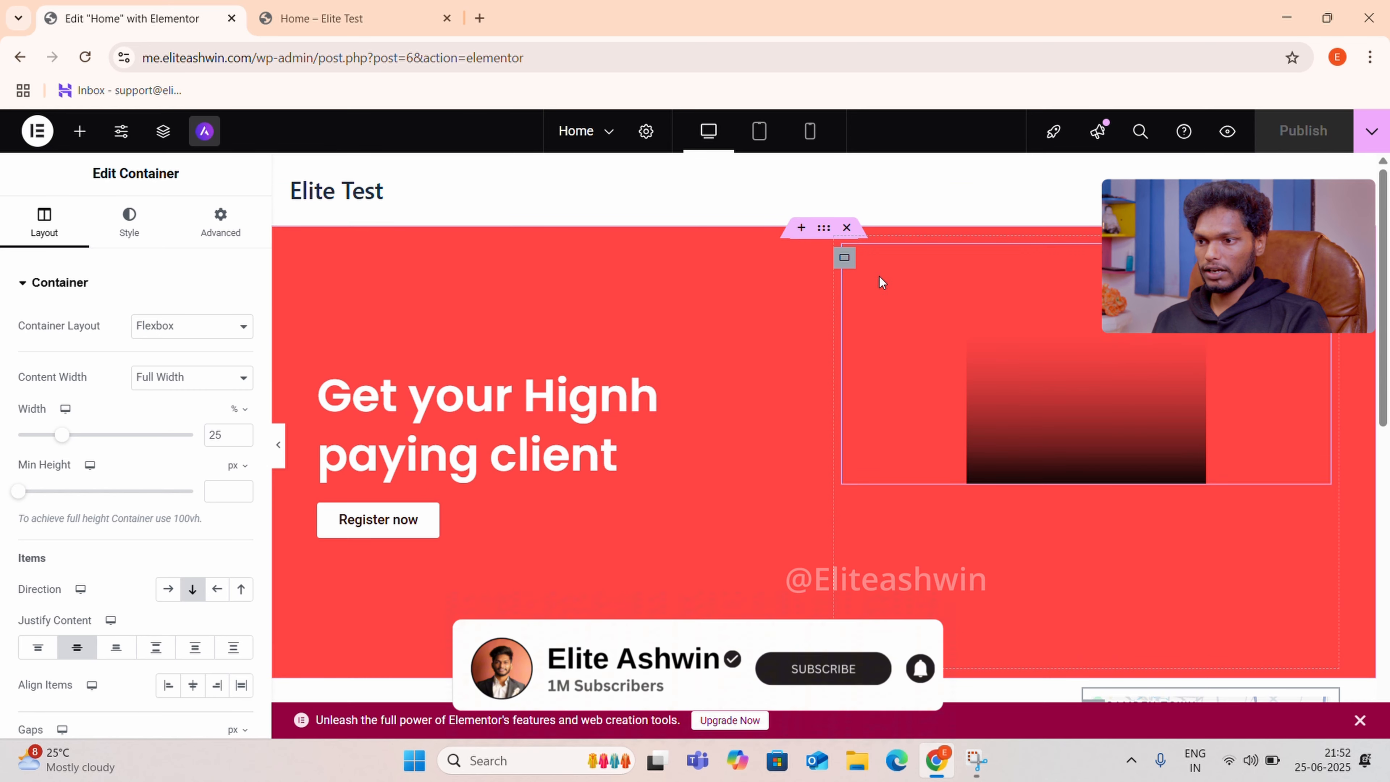
left_click(842, 262)
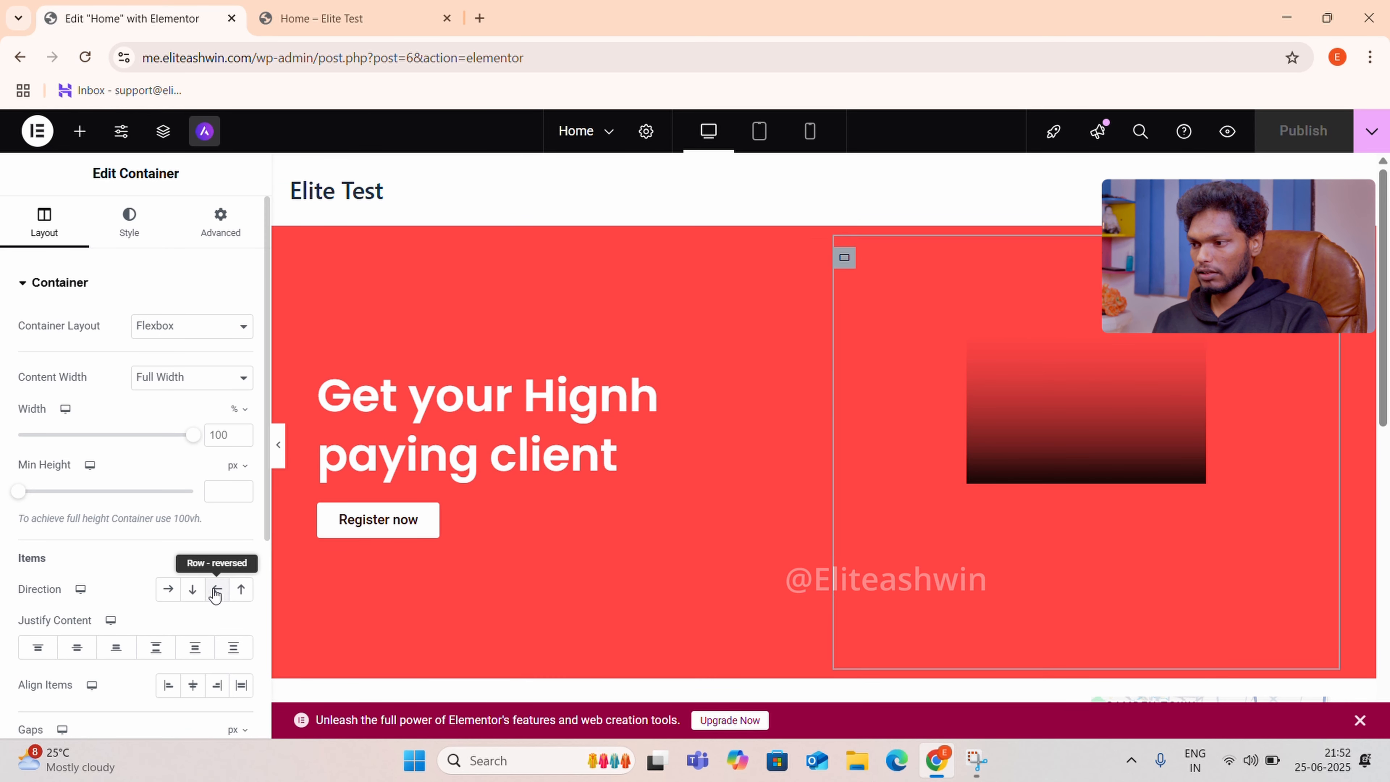
left_click(193, 590)
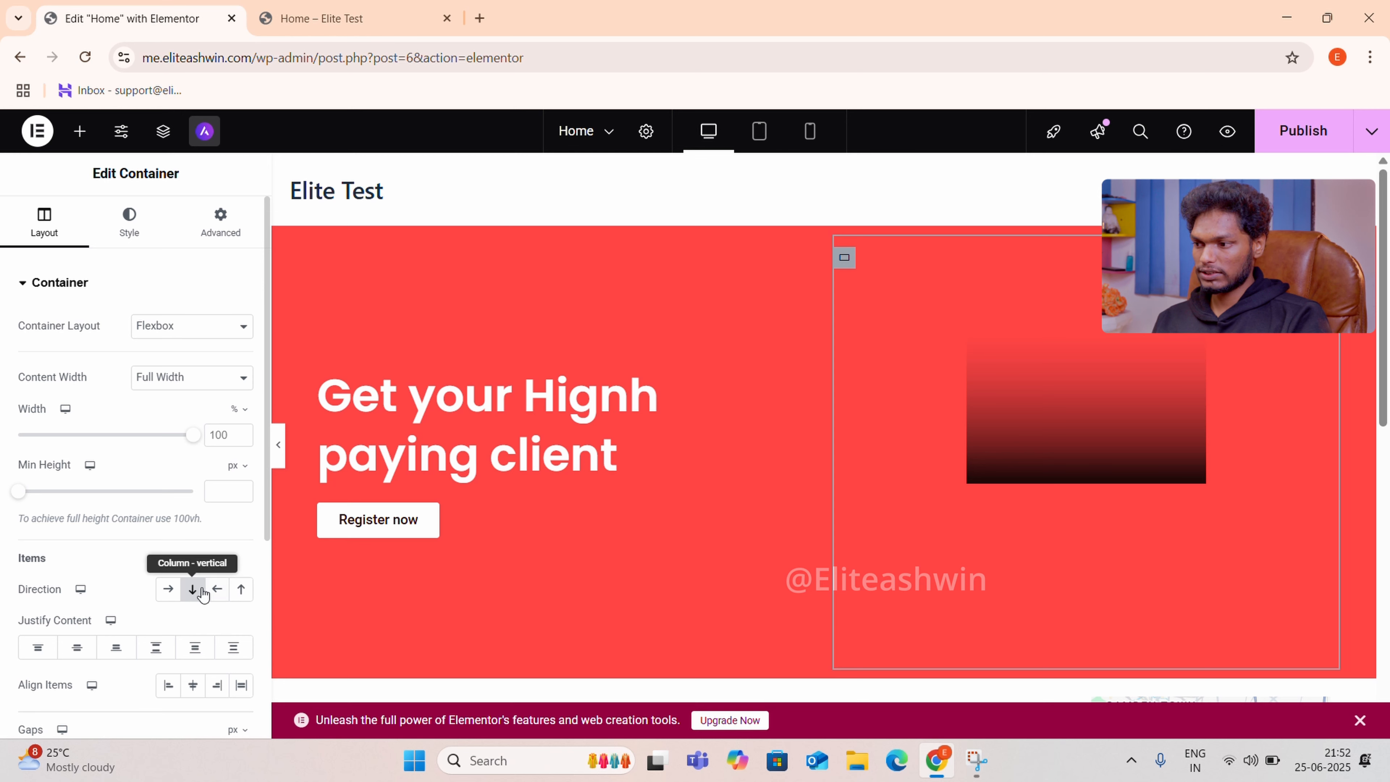
left_click(68, 646)
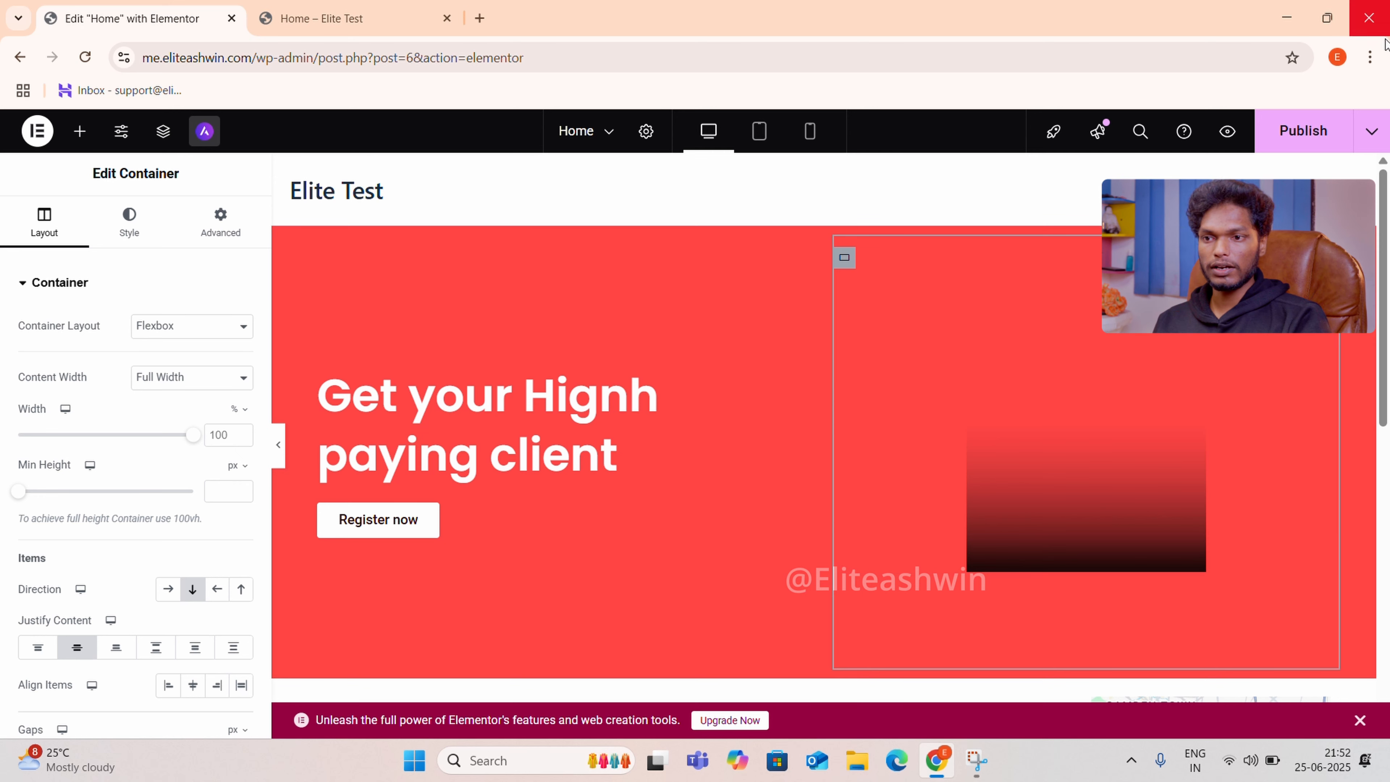
left_click(1302, 143)
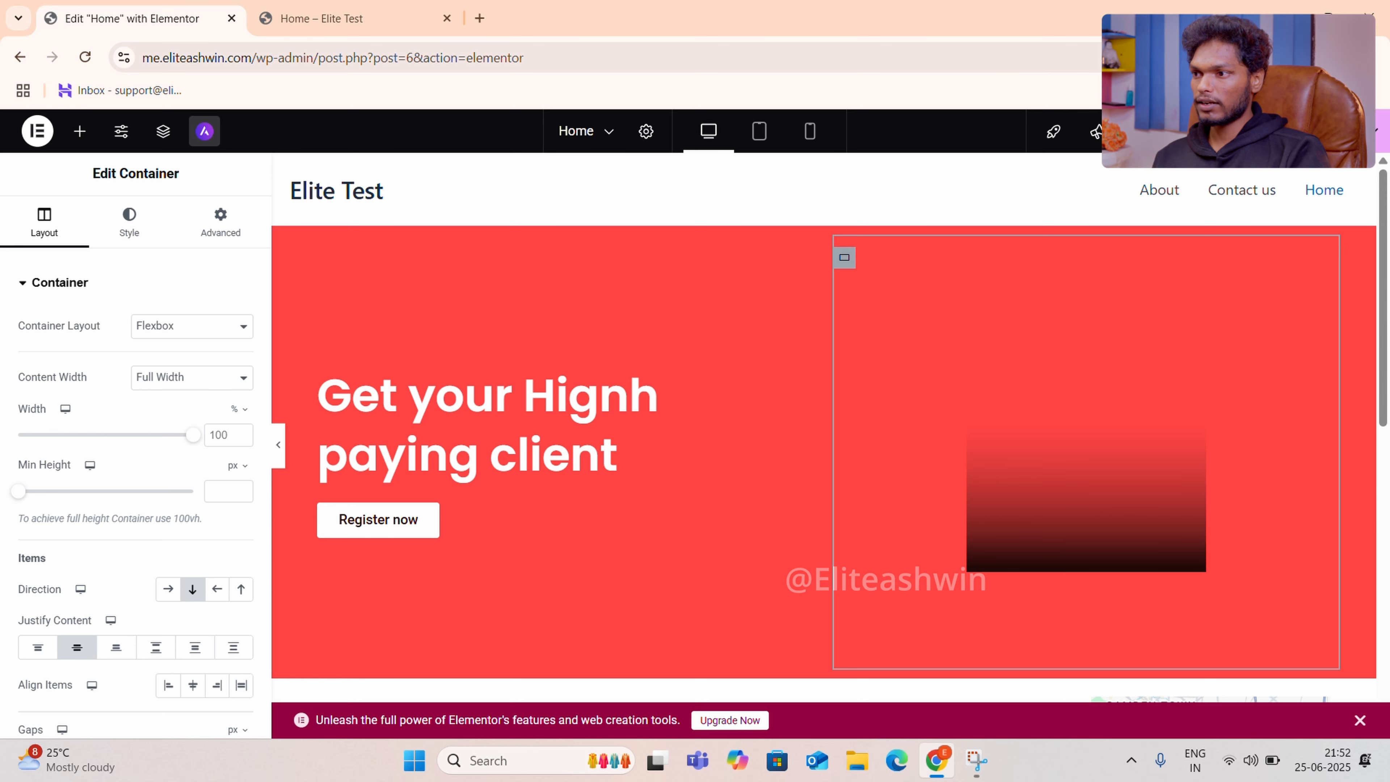
left_click(350, 19)
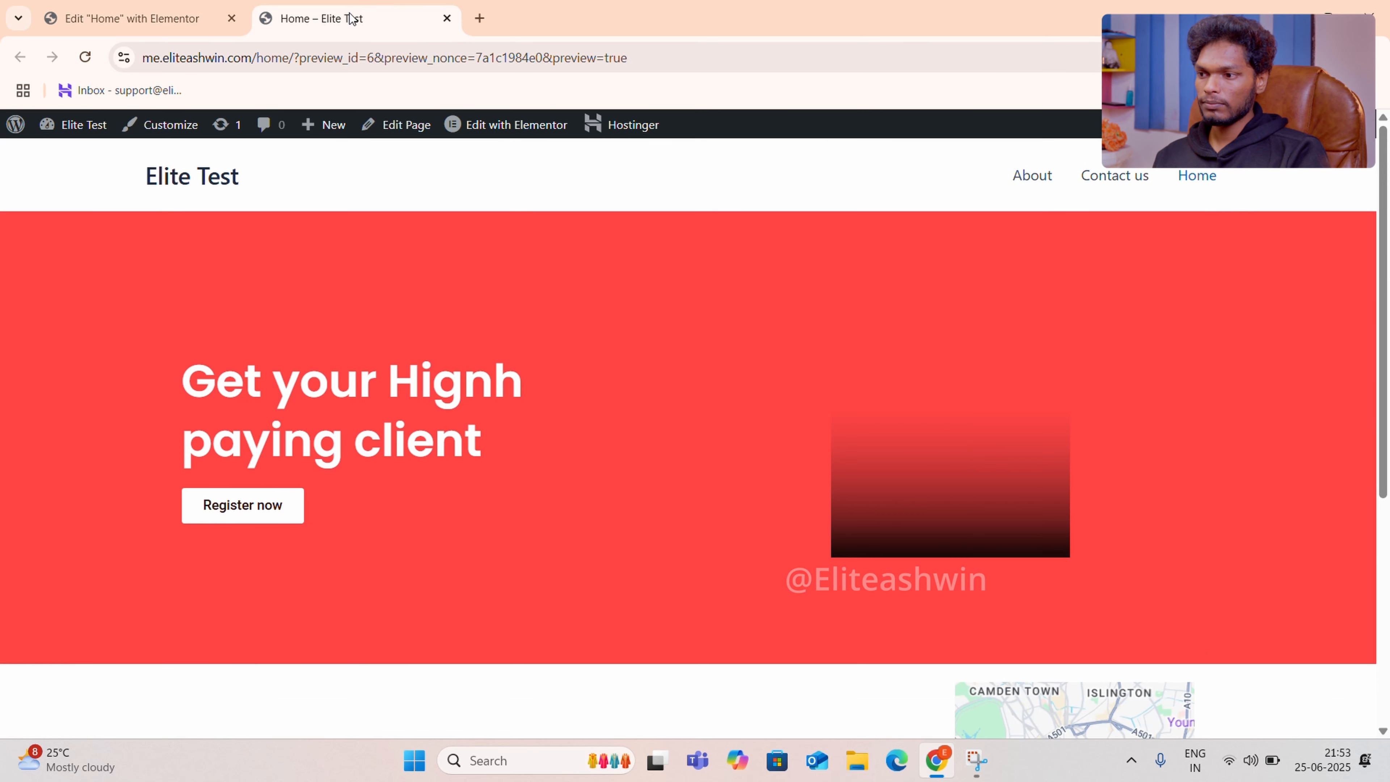